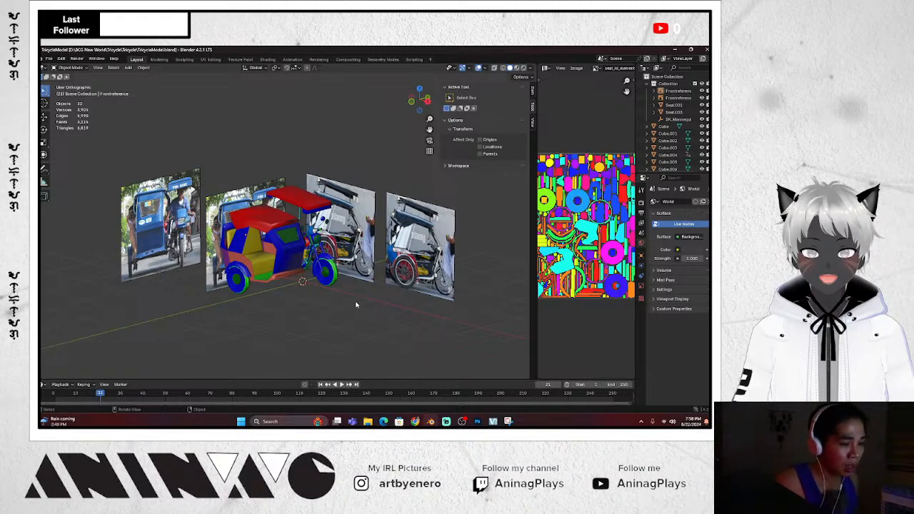
# Deselect the front reference image and orbit and zoom around the tricycle model
pyautogui.moveTo(365, 311)
pyautogui.mouseDown(button='middle')
pyautogui.moveTo(356, 304)
pyautogui.moveTo(413, 321)
pyautogui.mouseUp(button='middle')
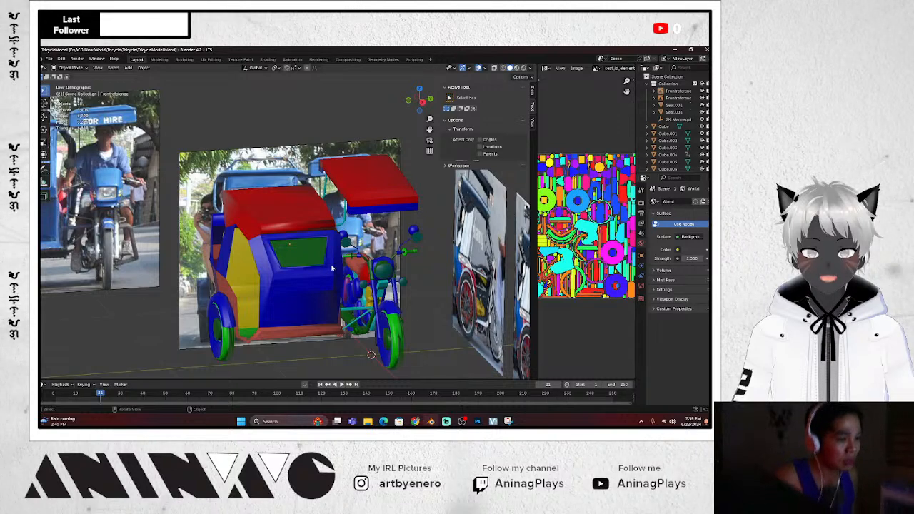
pyautogui.hotkey('alt', 'a')
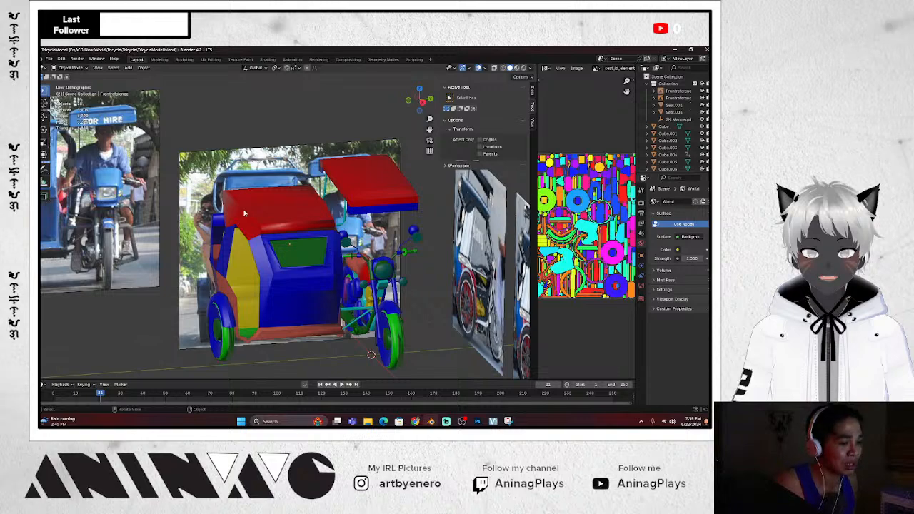
pyautogui.moveTo(244, 213); pyautogui.dragTo(267, 234, button='middle')
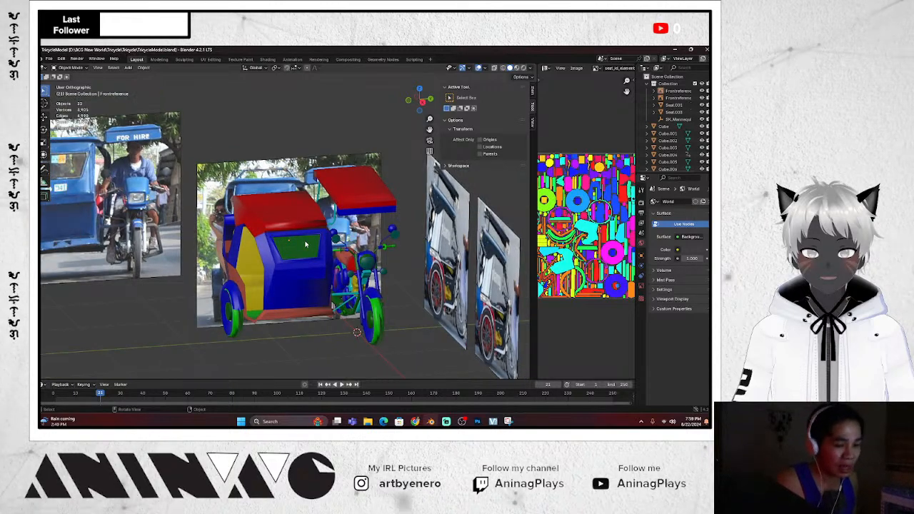
pyautogui.moveTo(320, 245); pyautogui.dragTo(308, 242, button='middle')
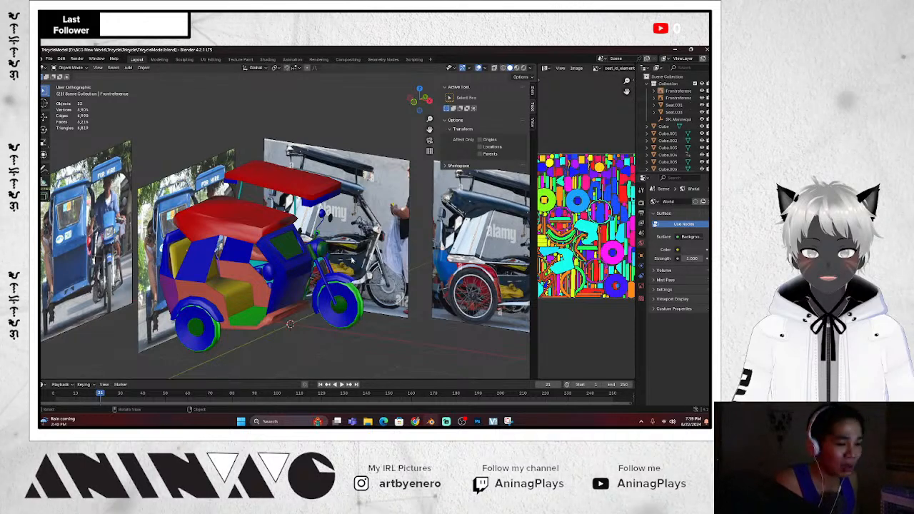
pyautogui.moveTo(357, 264); pyautogui.dragTo(362, 265, button='middle')
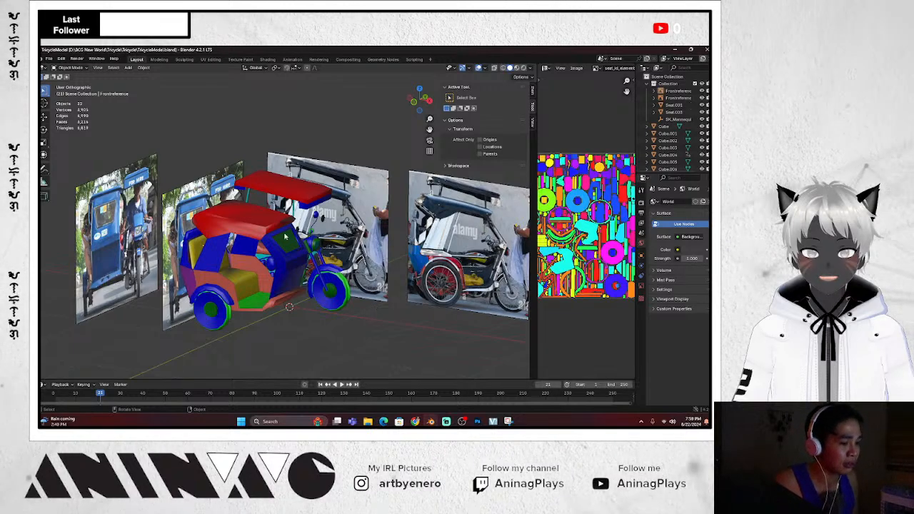
pyautogui.scroll(-3, 246, 300)
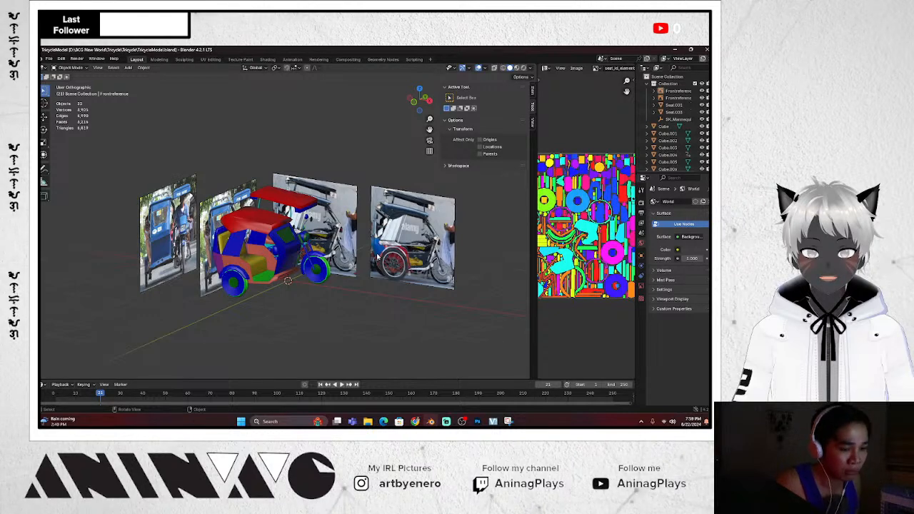
pyautogui.scroll(2, 378, 257)
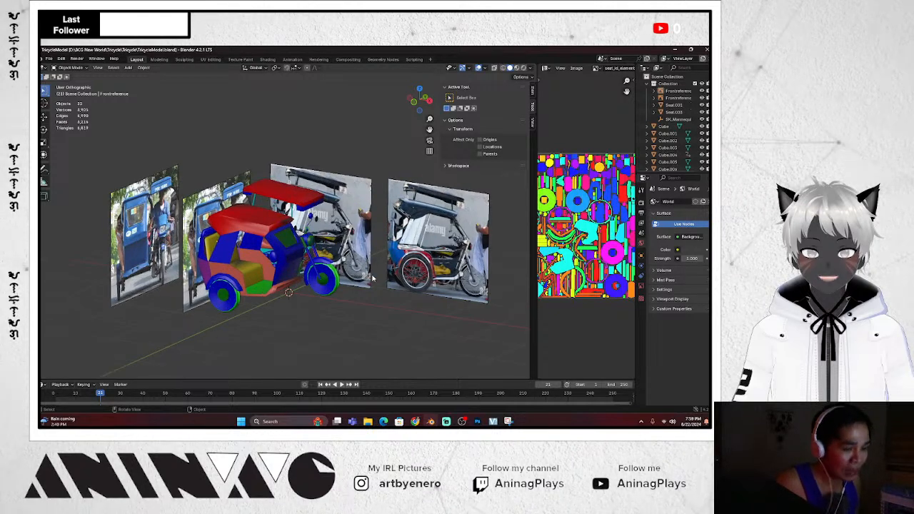
pyautogui.keyDown('shift'); pyautogui.scroll(-2, 372, 278); pyautogui.keyUp('shift')
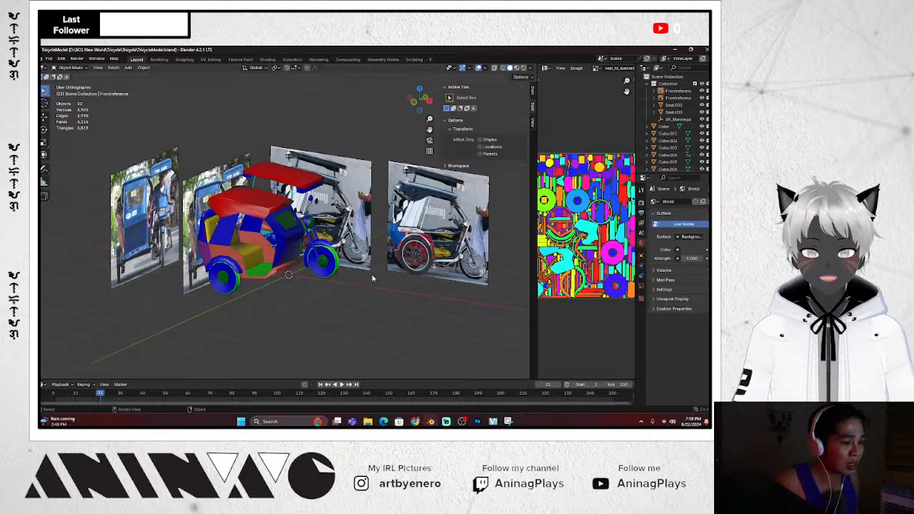
pyautogui.press('KP_6')
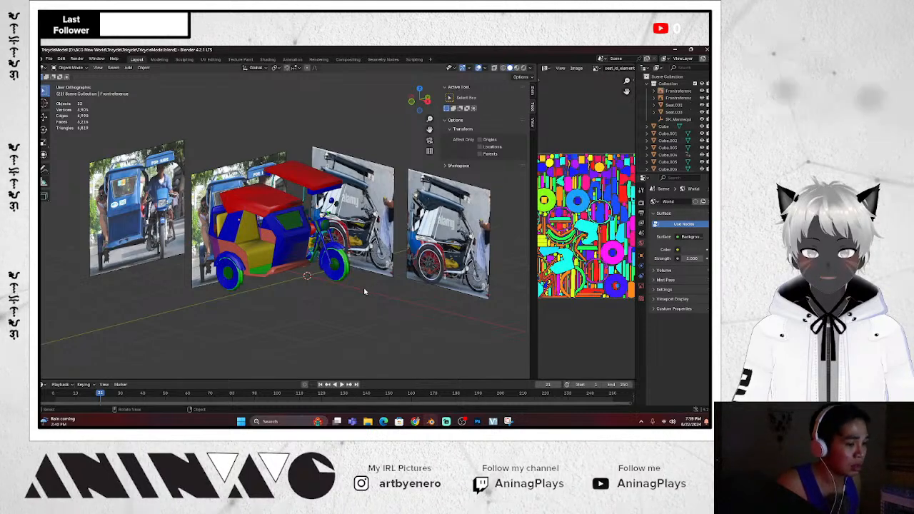
pyautogui.scroll(3, 364, 292)
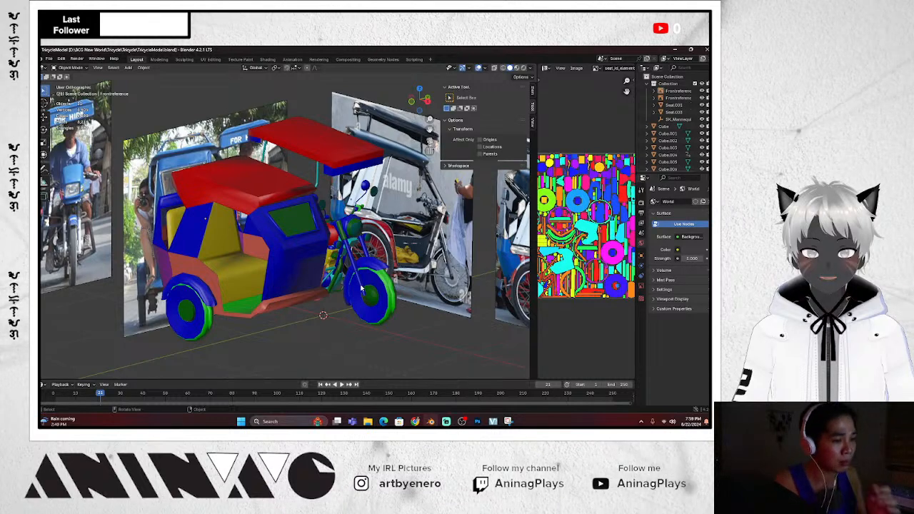
pyautogui.scroll(-2, 361, 269)
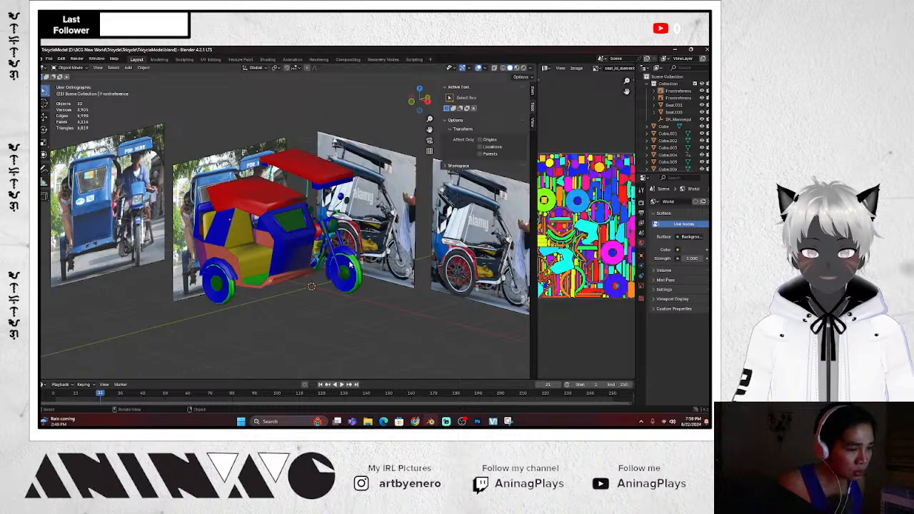
pyautogui.scroll(-2, 314, 223)
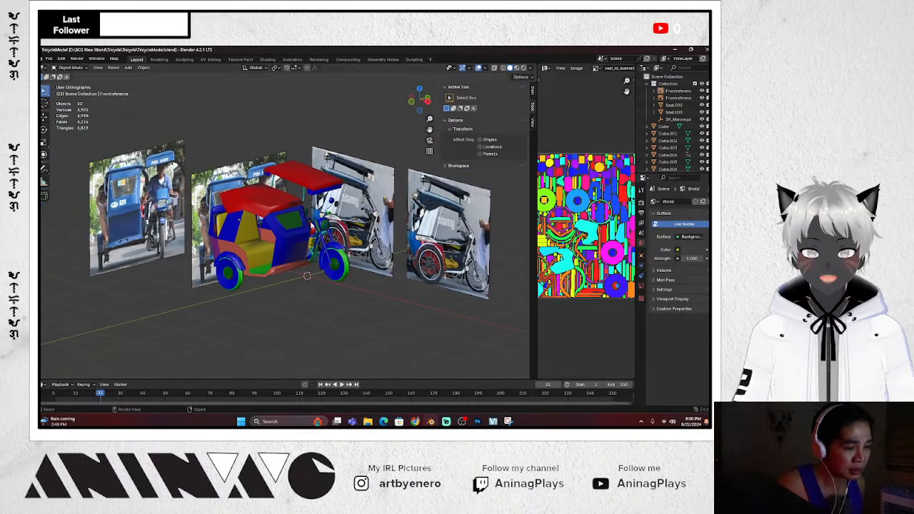
pyautogui.scroll(1, 308, 225)
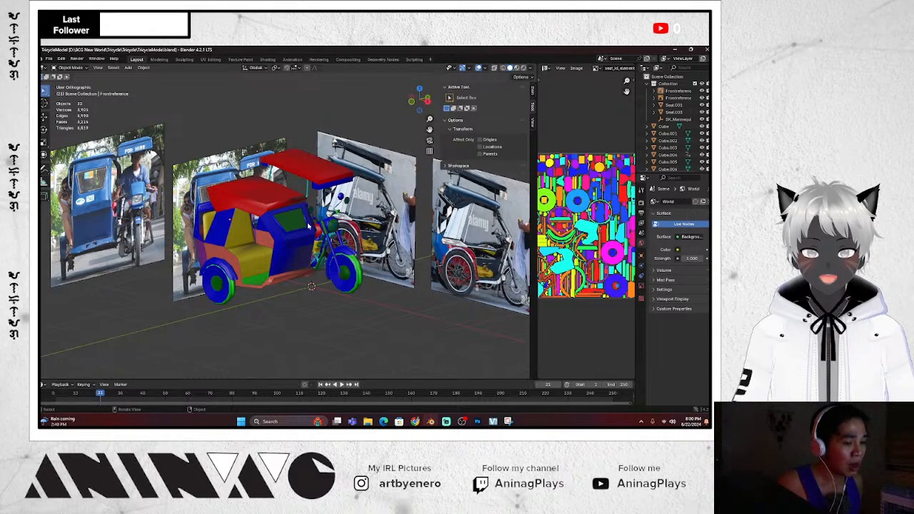
# Snap to front orthographic view, widen the image editor, and show the TexTools sidebar
pyautogui.press('KP_1')
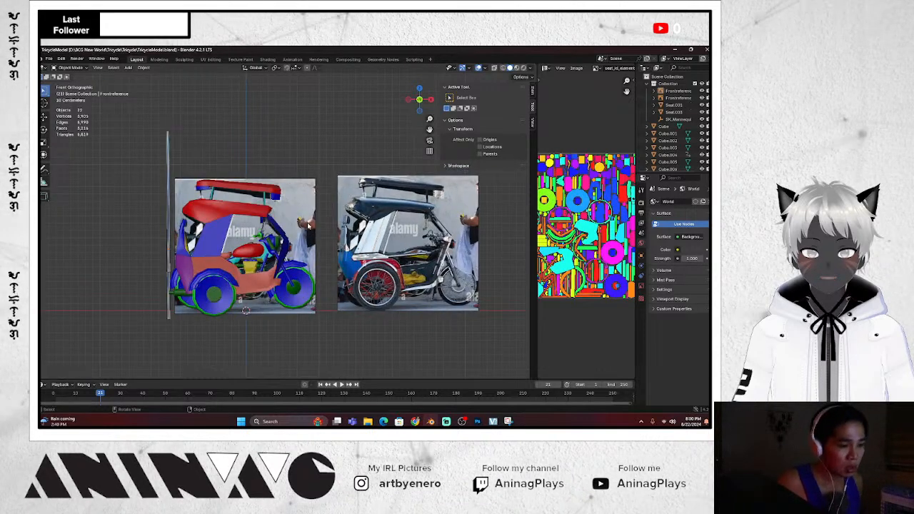
pyautogui.scroll(2, 308, 226)
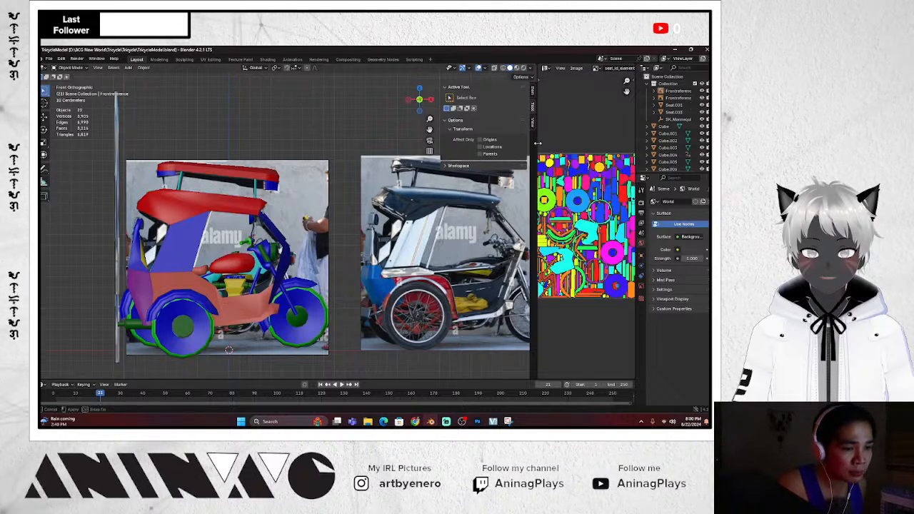
pyautogui.moveTo(538, 143); pyautogui.dragTo(479, 143)
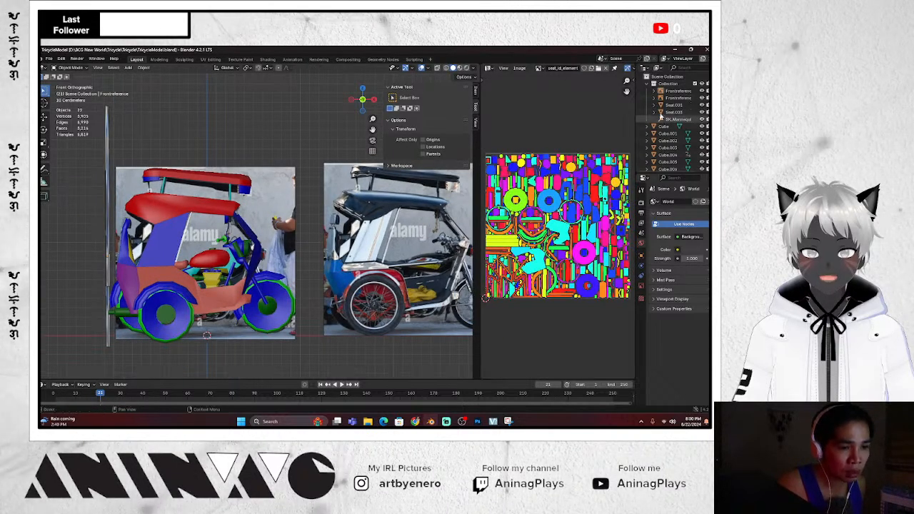
pyautogui.press('n')
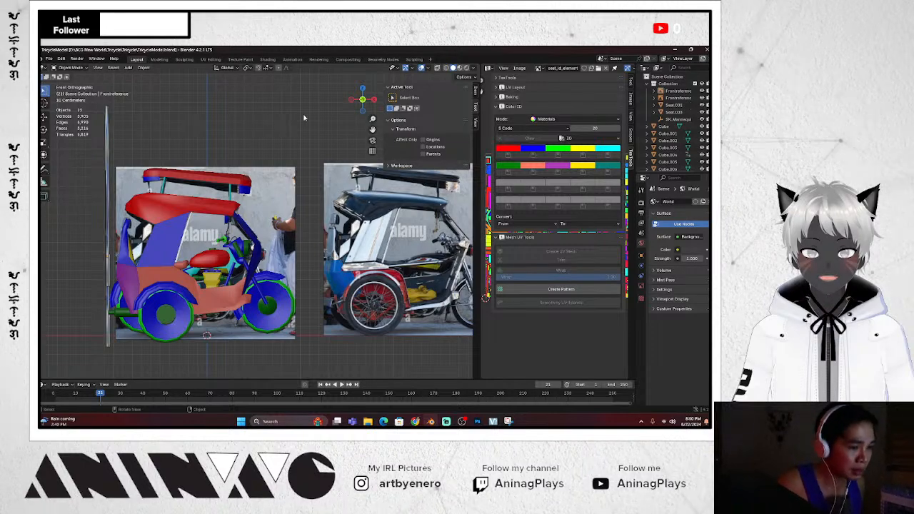
pyautogui.press('KP_4')
pyautogui.press('KP_6')
pyautogui.press('KP_6')
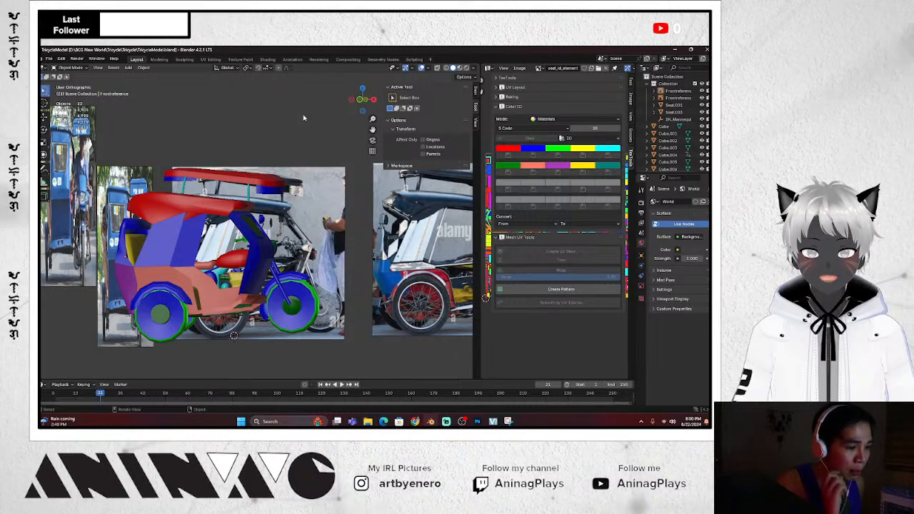
pyautogui.press('KP_6')
pyautogui.press('KP_8')
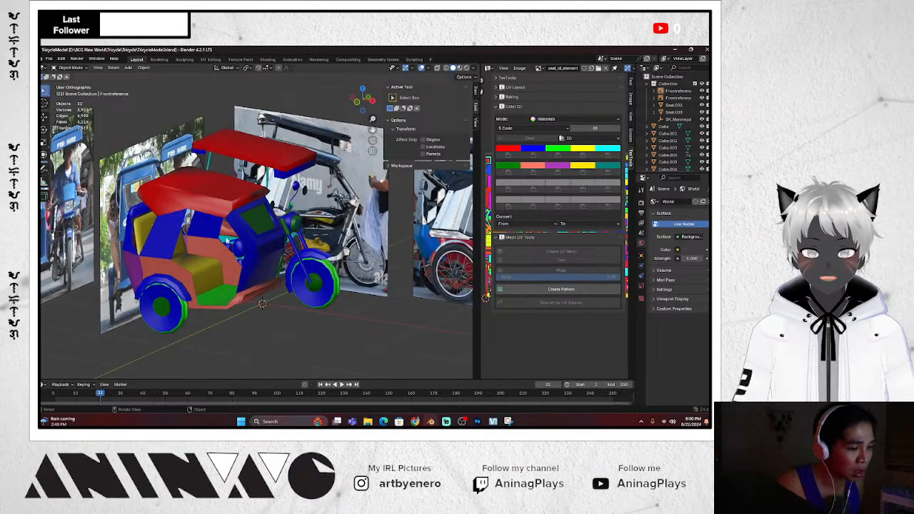
pyautogui.press('KP_2')
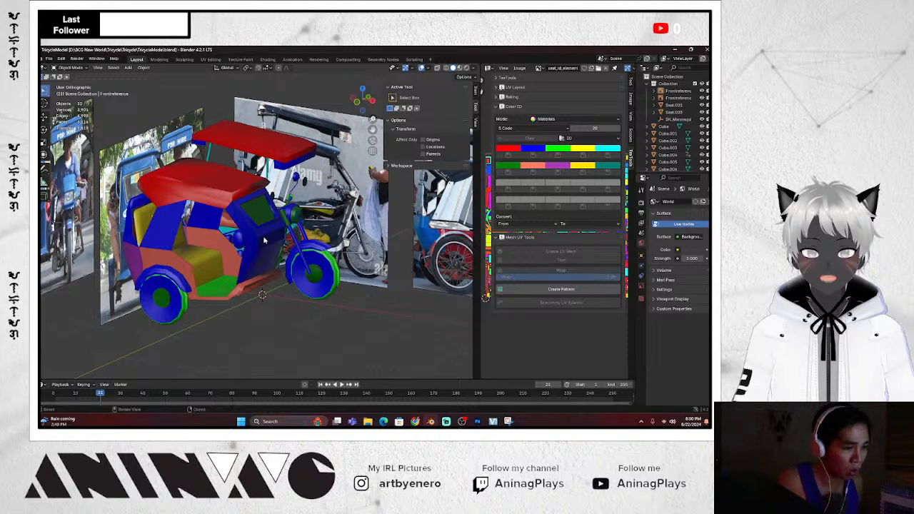
pyautogui.scroll(-1, 270, 239)
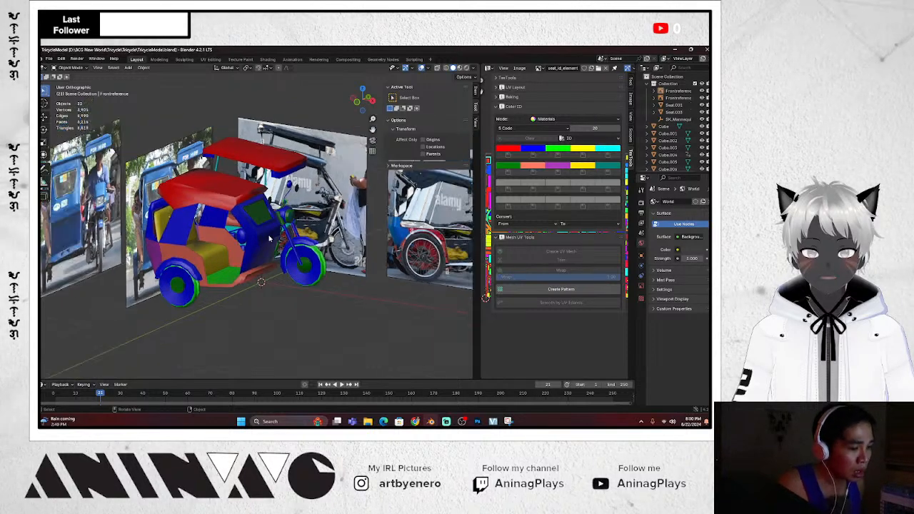
pyautogui.scroll(2, 269, 239)
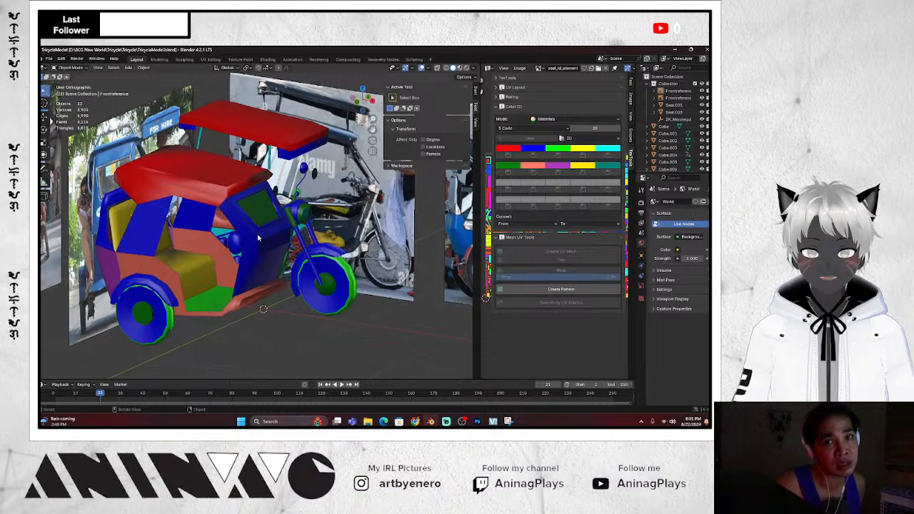
pyautogui.moveTo(275, 227); pyautogui.dragTo(423, 195, button='middle')
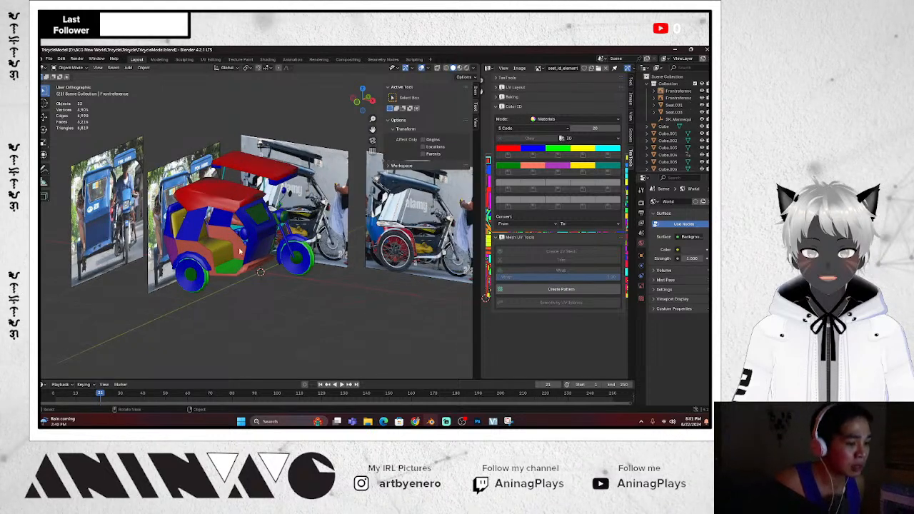
pyautogui.click(216, 234)
pyautogui.moveTo(216, 234); pyautogui.dragTo(210, 261, button='middle')
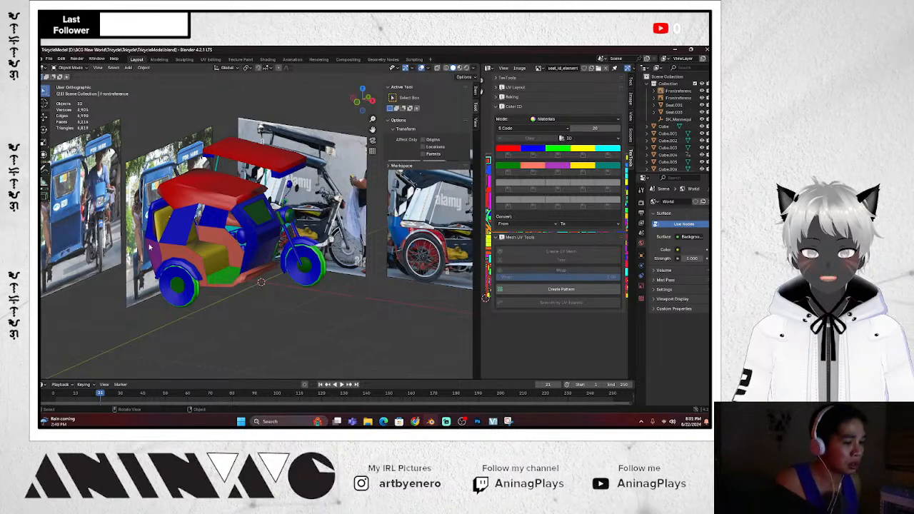
pyautogui.scroll(-3, 412, 273)
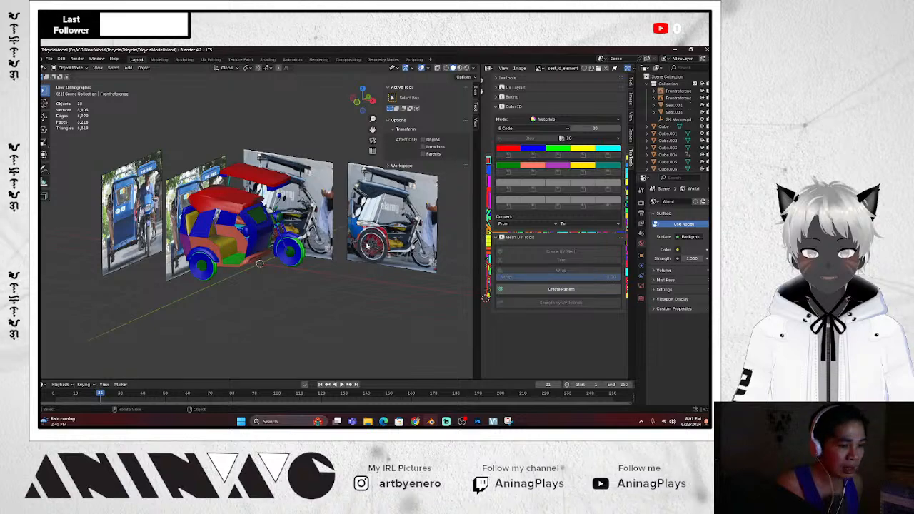
pyautogui.scroll(4, 296, 259)
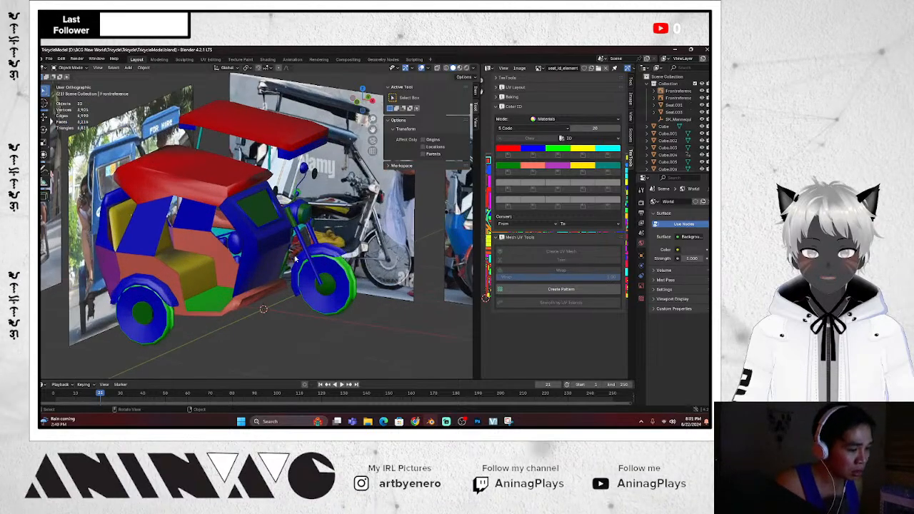
pyautogui.scroll(-2, 295, 259)
pyautogui.press('KP_1')
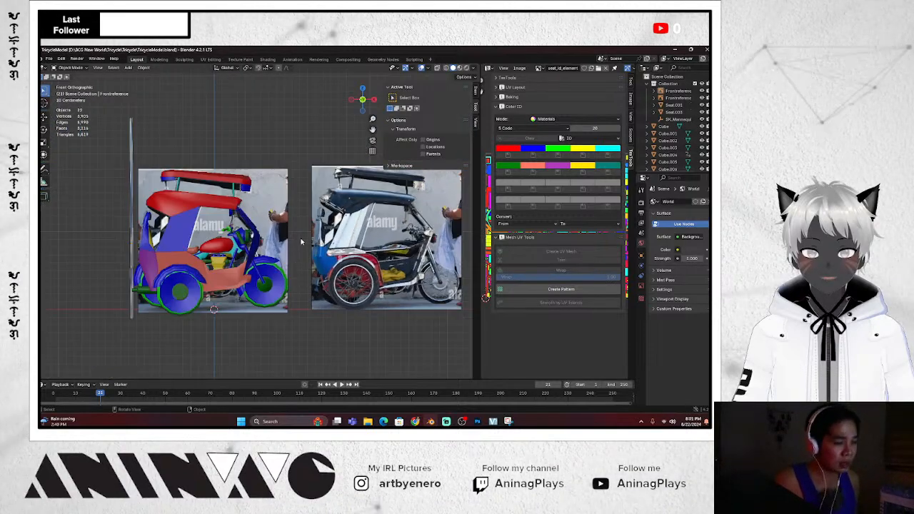
pyautogui.moveTo(301, 245); pyautogui.dragTo(301, 245, button='middle')
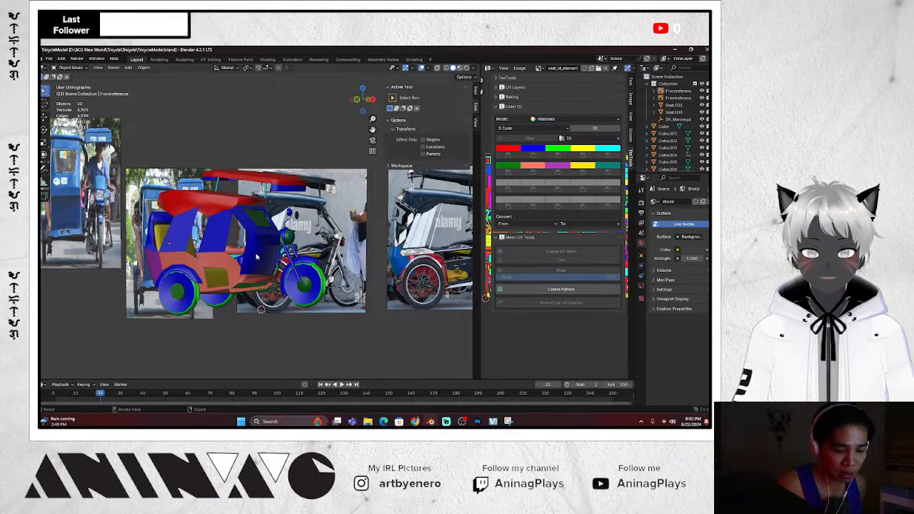
pyautogui.scroll(2, 256, 258)
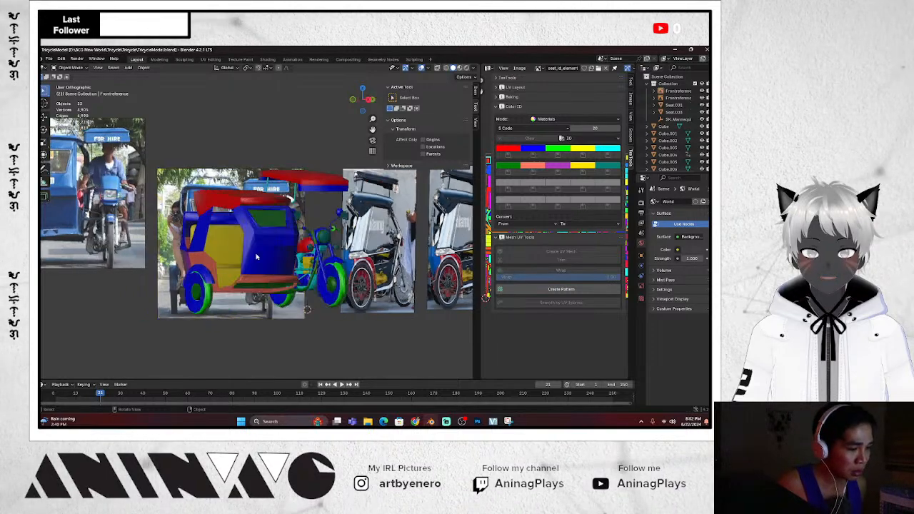
pyautogui.press('KP_6')
pyautogui.press('KP_6')
pyautogui.press('KP_4')
pyautogui.press('KP_4')
pyautogui.press('KP_4')
pyautogui.press('KP_1')
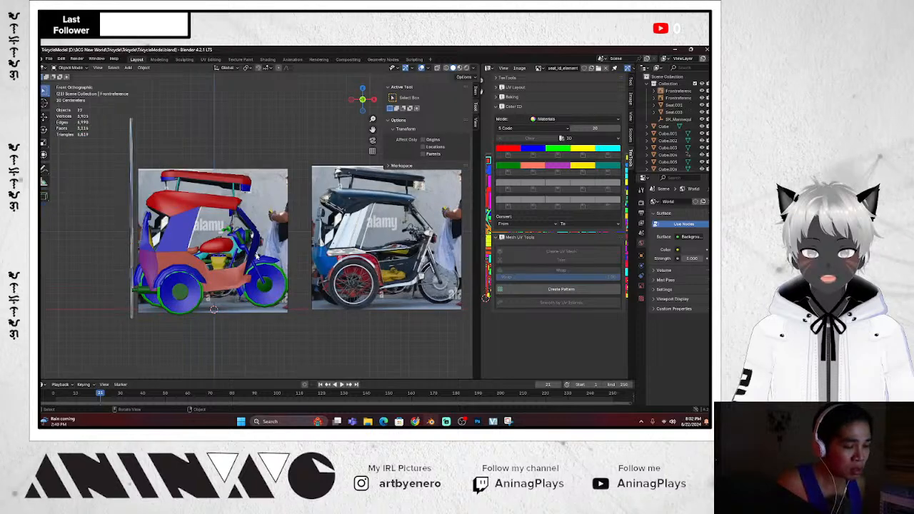
pyautogui.scroll(2, 256, 257)
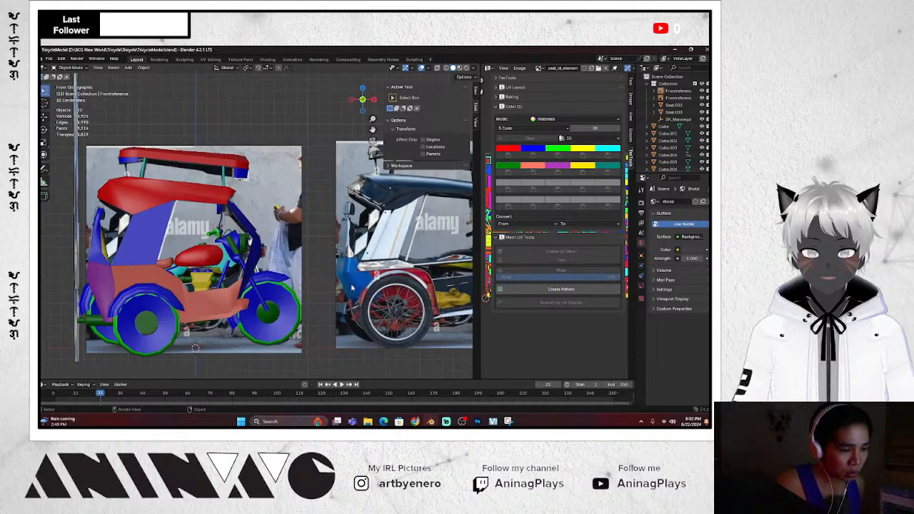
pyautogui.scroll(-2, 352, 288)
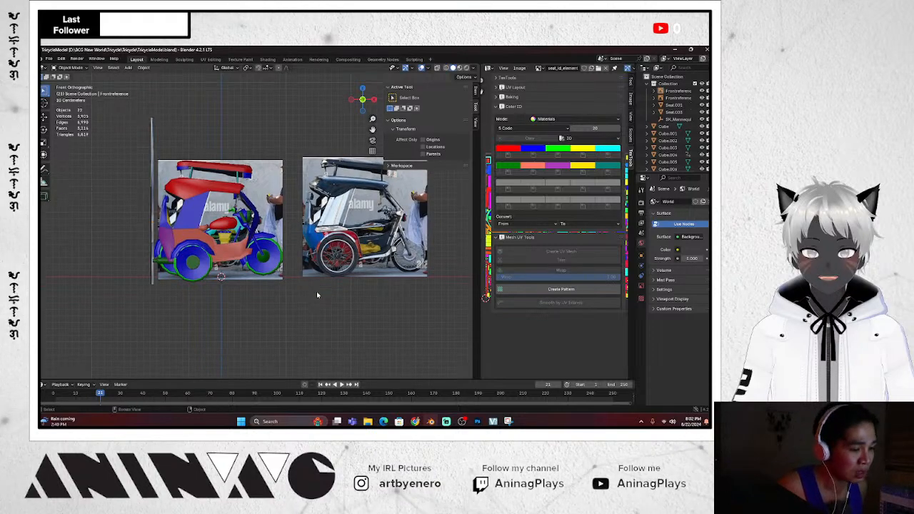
pyautogui.scroll(6, 304, 292)
pyautogui.scroll(-4, 294, 300)
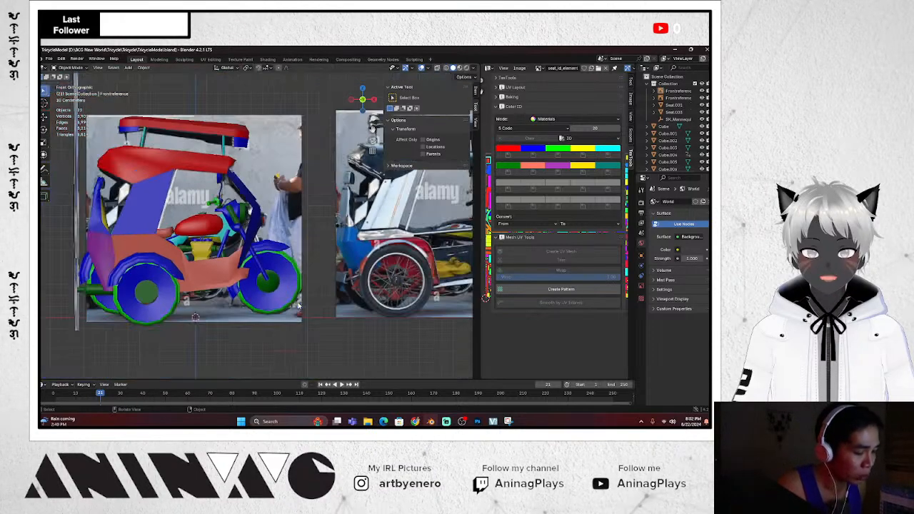
# Select the tricycle's Seat.001 object and zoom the viewport out
pyautogui.click(274, 293)
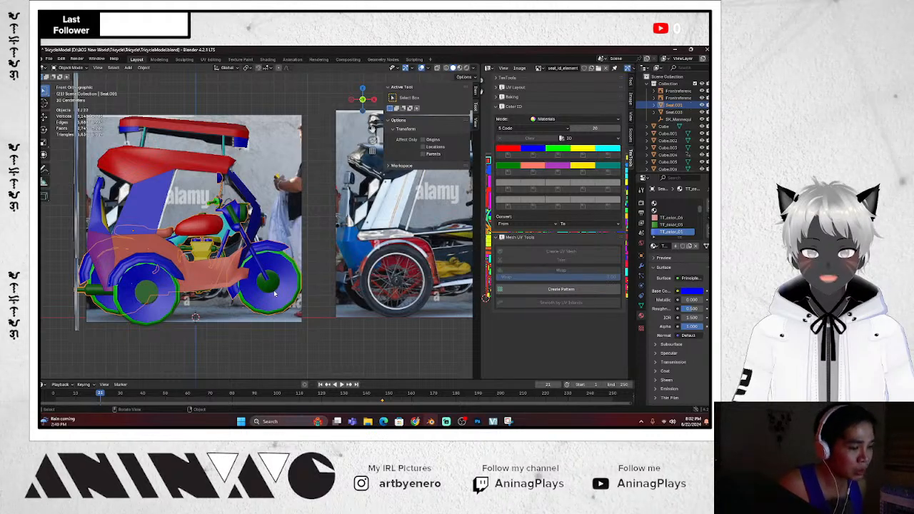
pyautogui.scroll(-3, 274, 293)
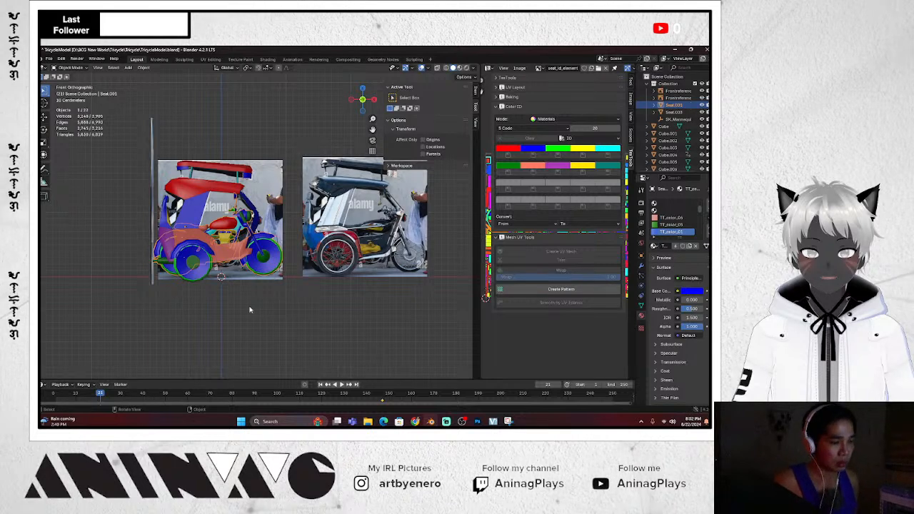
pyautogui.scroll(-2, 342, 322)
pyautogui.scroll(1, 323, 290)
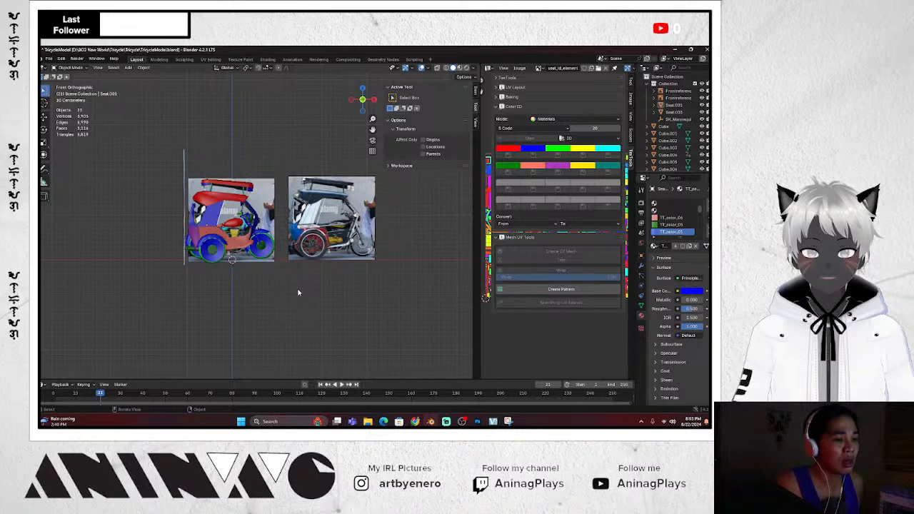
pyautogui.scroll(-2, 311, 269)
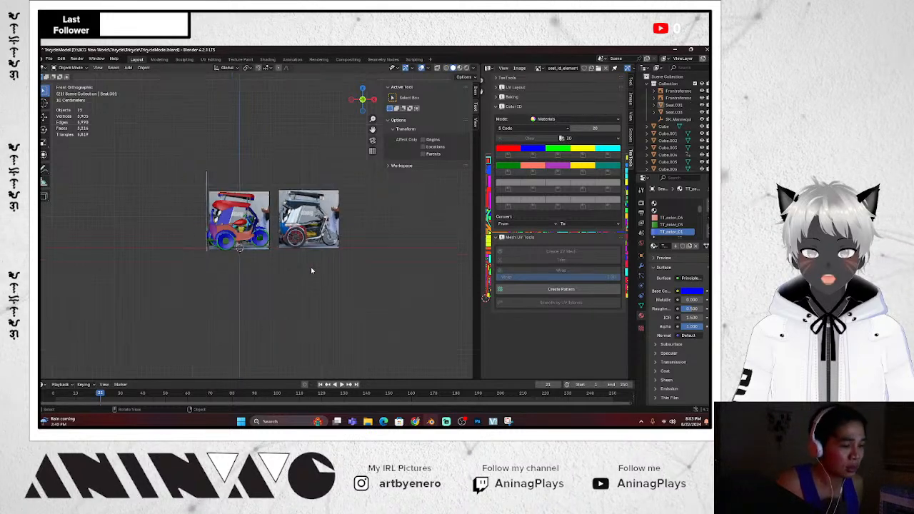
pyautogui.scroll(2, 319, 268)
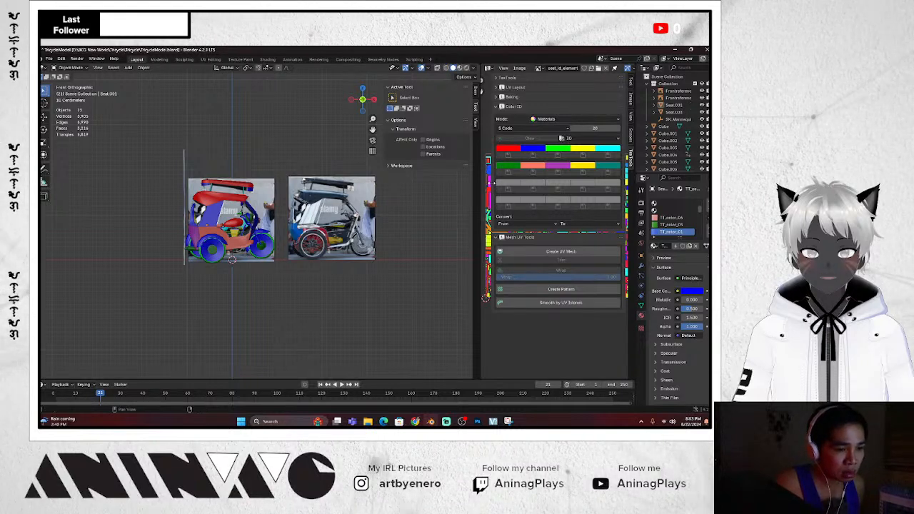
# Narrow the sidebar, collapse Color ID and widen the editor to show the full seat_id_element texture
pyautogui.moveTo(493, 181); pyautogui.dragTo(570, 185)
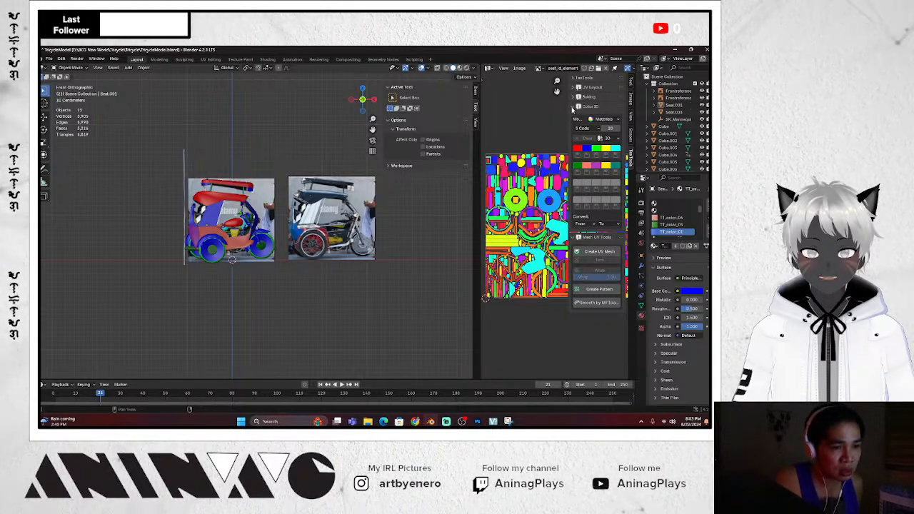
pyautogui.click(572, 108)
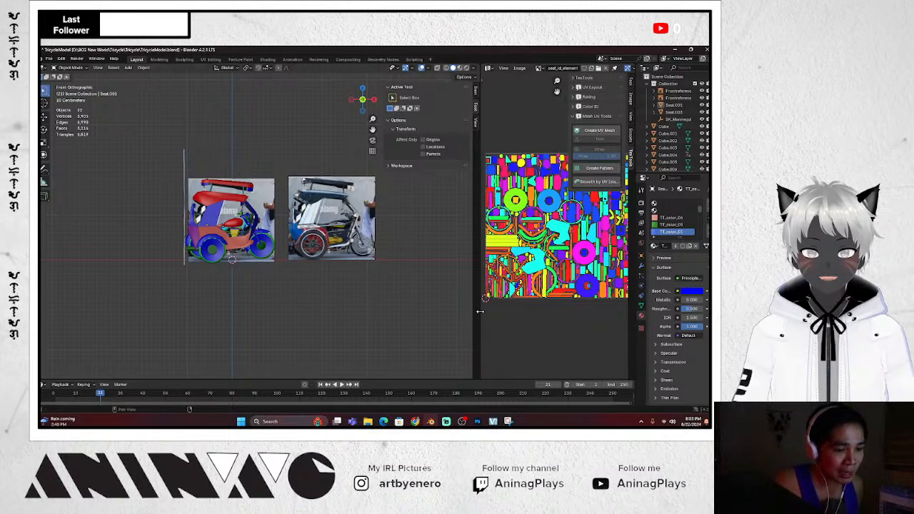
pyautogui.moveTo(480, 310); pyautogui.dragTo(428, 311)
pyautogui.scroll(1, 529, 221)
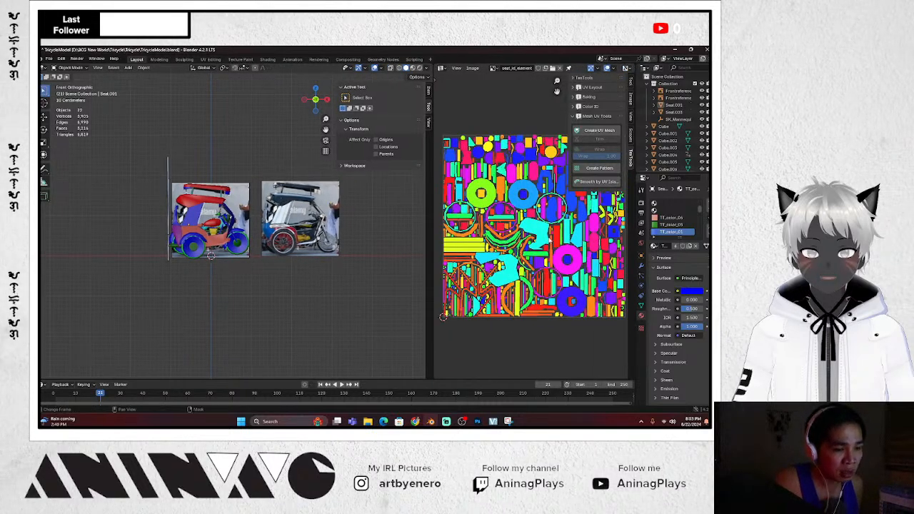
pyautogui.scroll(-2, 534, 226)
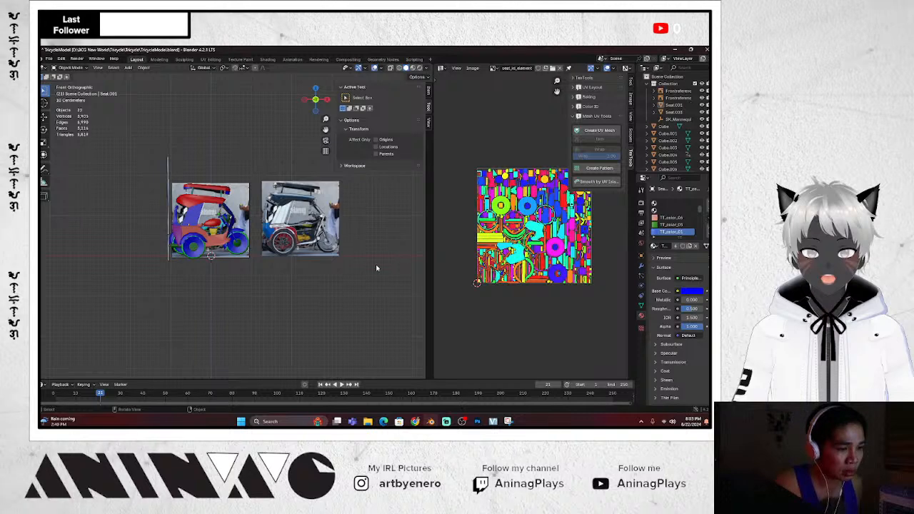
# Save the scene as a new file named Tricycle_Combine.blend
pyautogui.hotkey('ctrl', 'shift', 's')
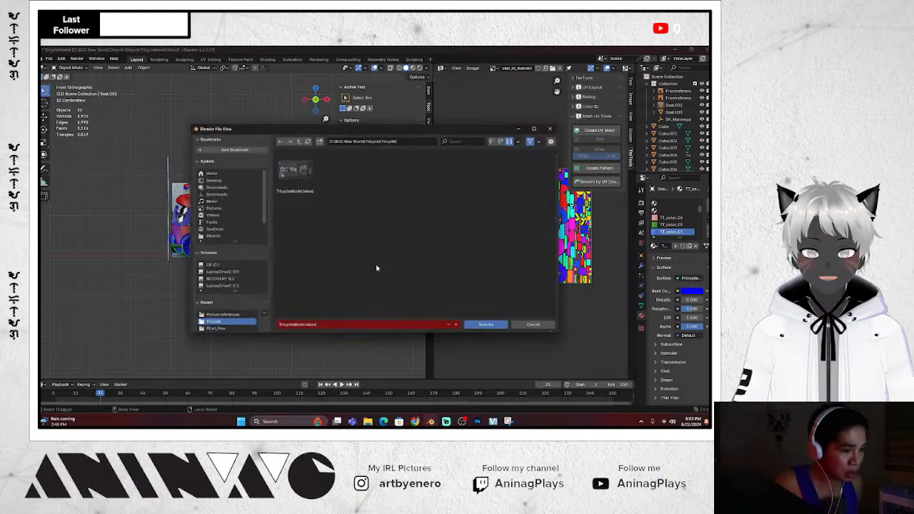
pyautogui.click(336, 327)
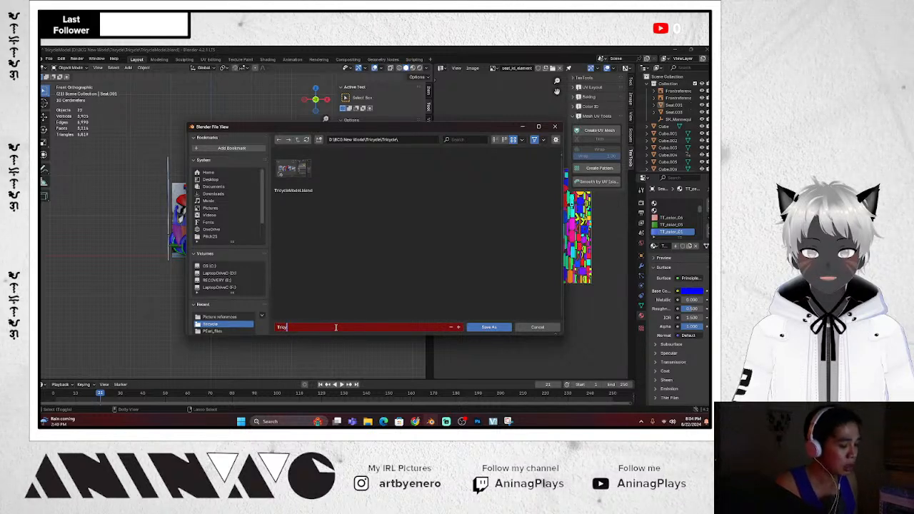
pyautogui.write('cle')
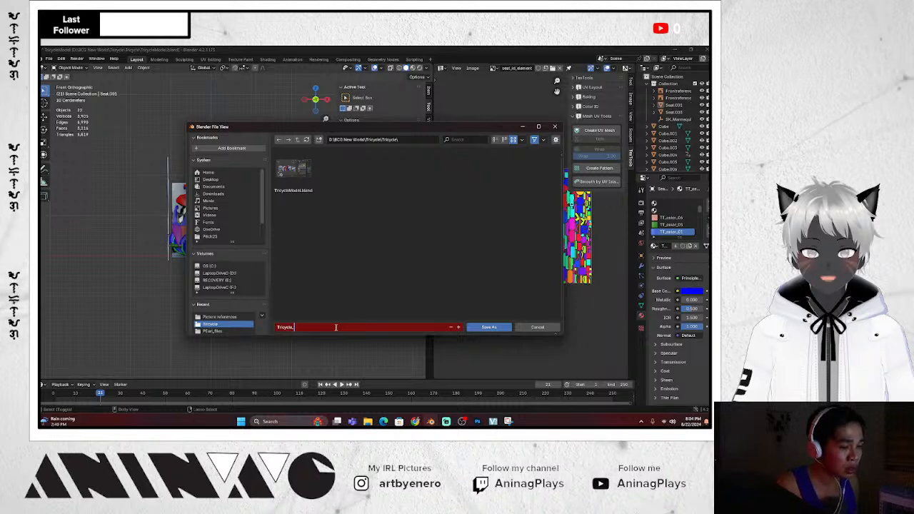
pyautogui.write('_Co')
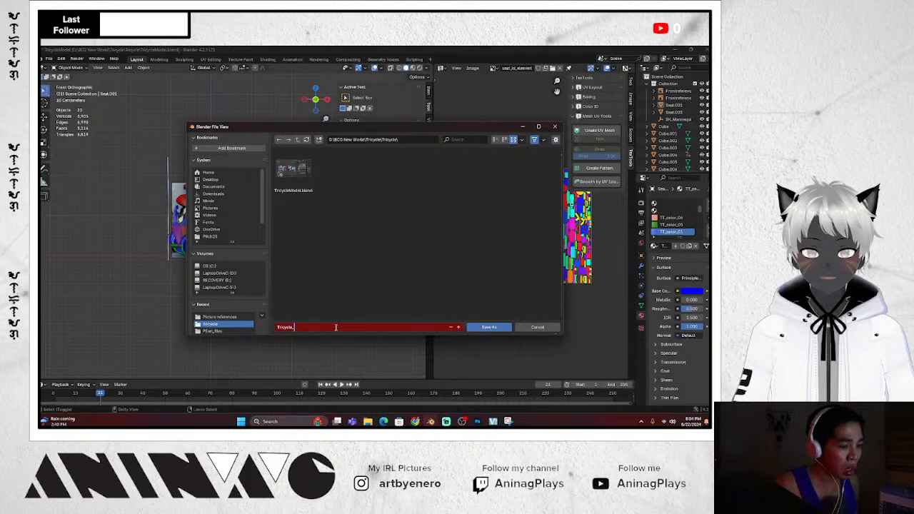
pyautogui.write('mbining')
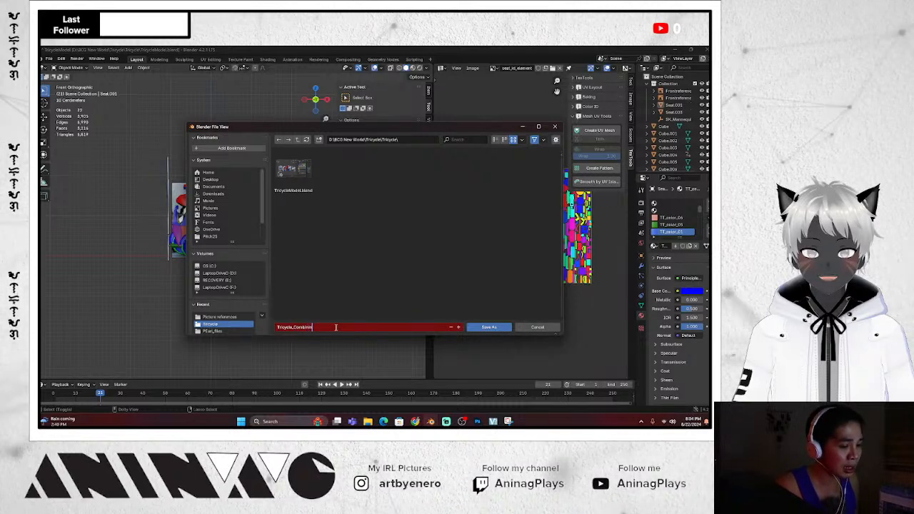
pyautogui.press('BackSpace')
pyautogui.press('BackSpace')
pyautogui.press('BackSpace')
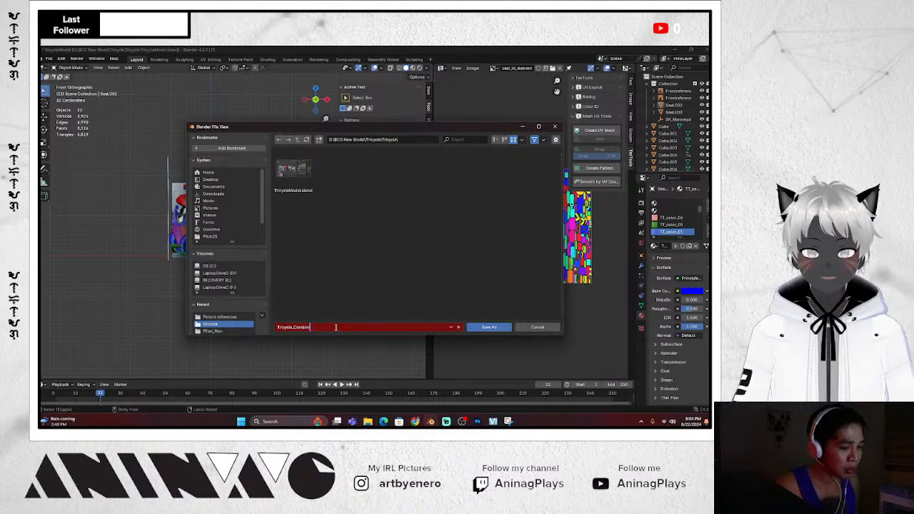
pyautogui.write('e.blend')
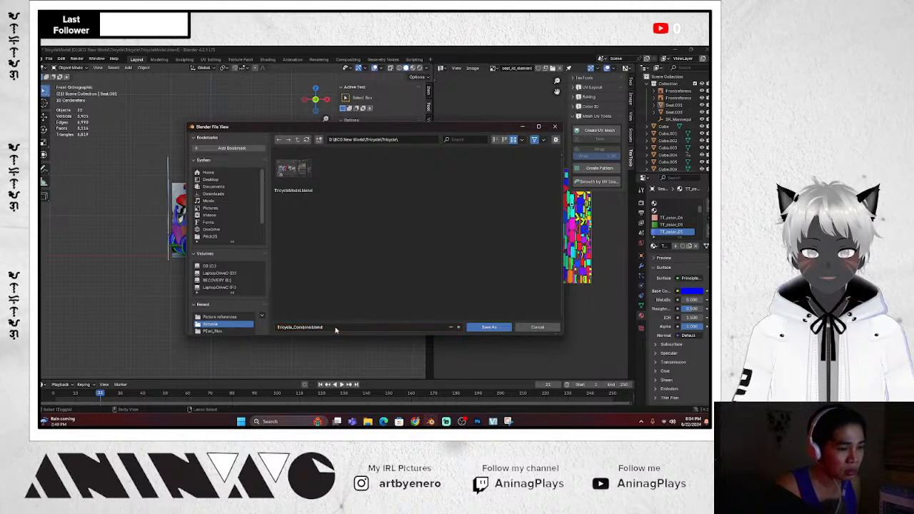
pyautogui.press('Return')
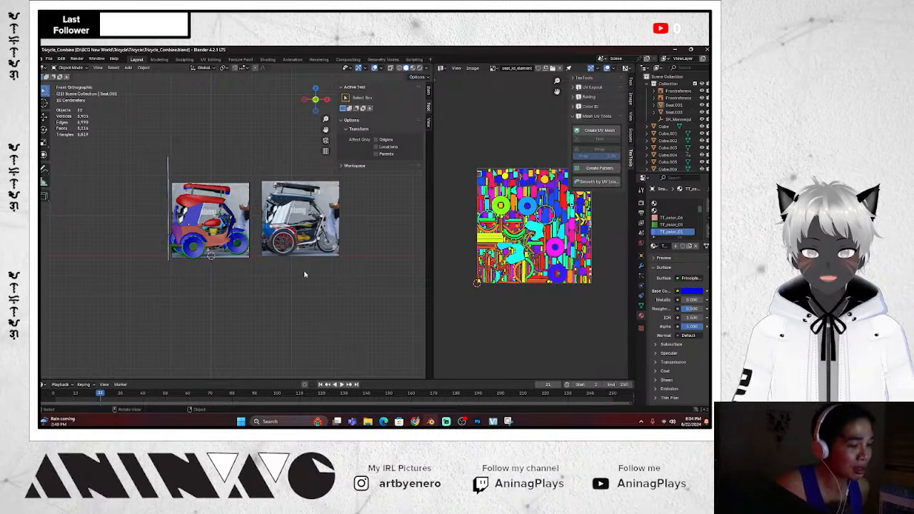
pyautogui.scroll(-2, 281, 273)
pyautogui.scroll(1, 281, 274)
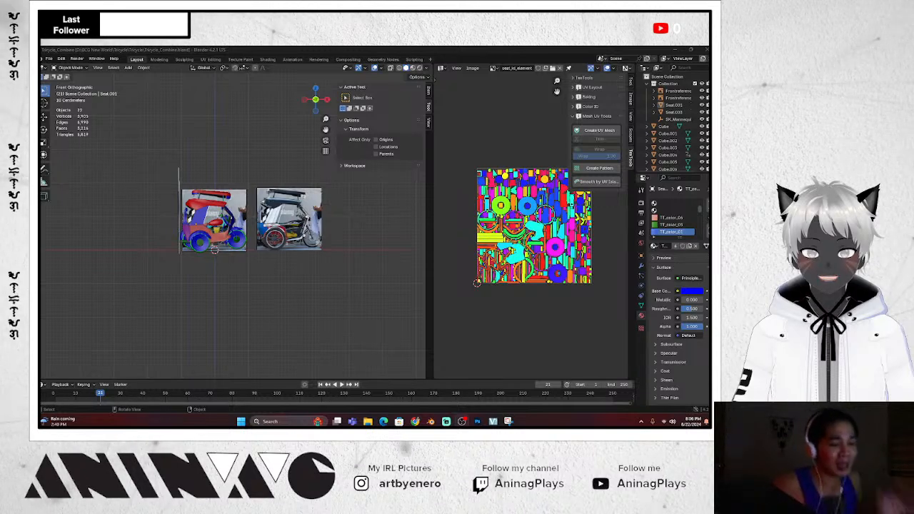
# Confirm the 15.65 m move along X and zoom the viewport
pyautogui.click(269, 305)
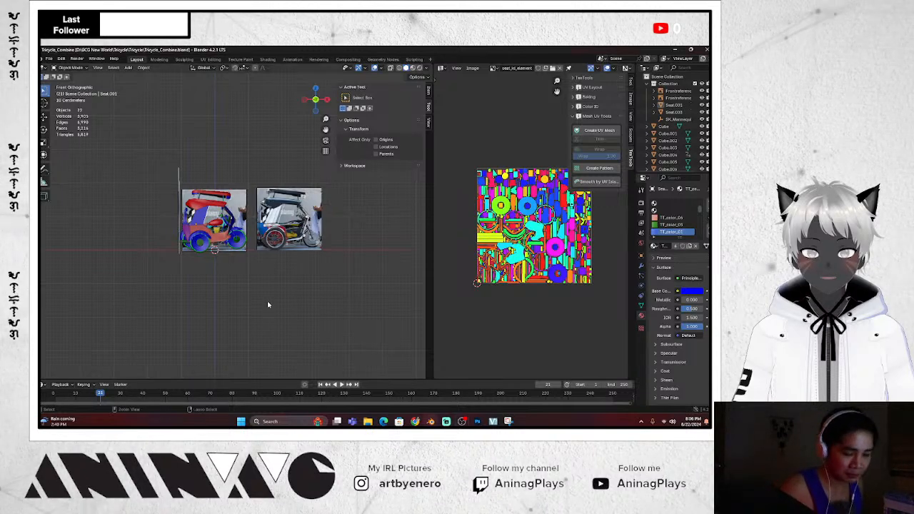
pyautogui.keyDown('ctrl'); pyautogui.scroll(-3, 269, 304); pyautogui.keyUp('ctrl')
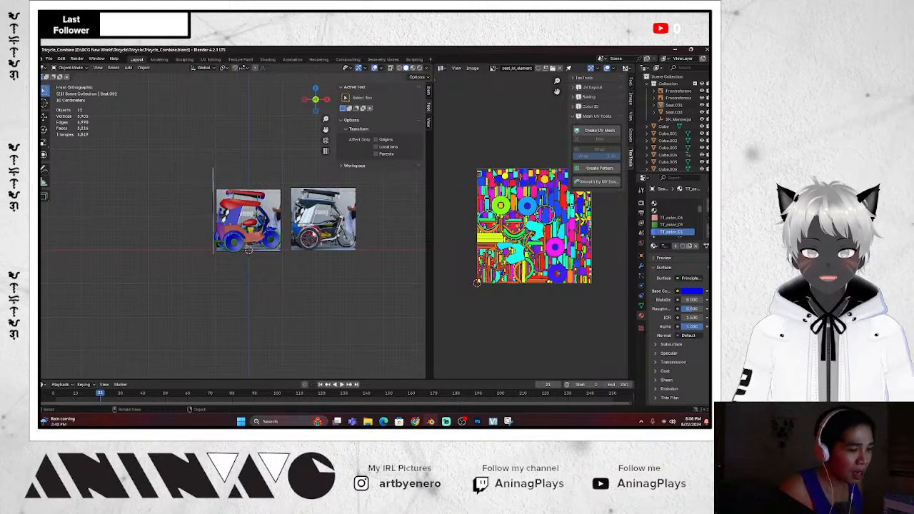
pyautogui.scroll(2, 269, 305)
pyautogui.scroll(-3, 268, 305)
pyautogui.keyDown('ctrl'); pyautogui.scroll(3, 313, 231); pyautogui.keyUp('ctrl')
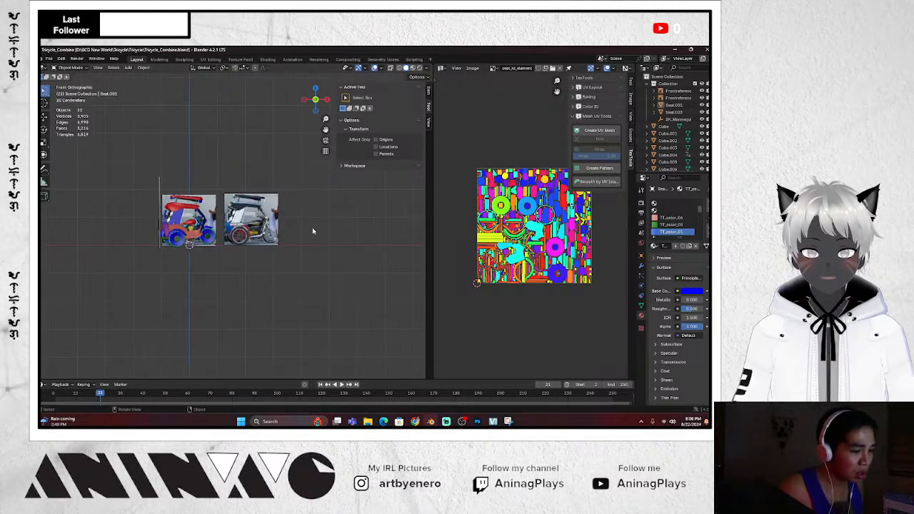
pyautogui.scroll(4, 286, 237)
# Delete the selected tricycle object, then undo the deletion
pyautogui.click(188, 252)
pyautogui.scroll(-4, 189, 250)
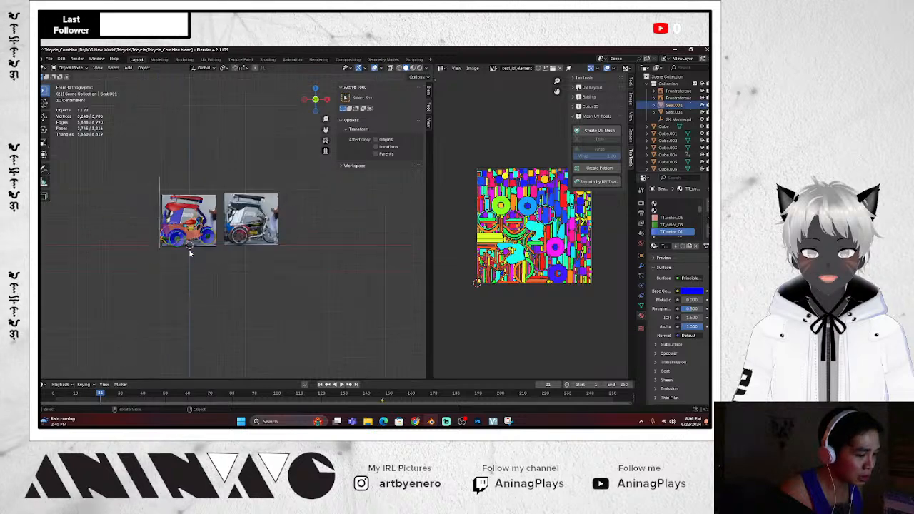
pyautogui.press('x')
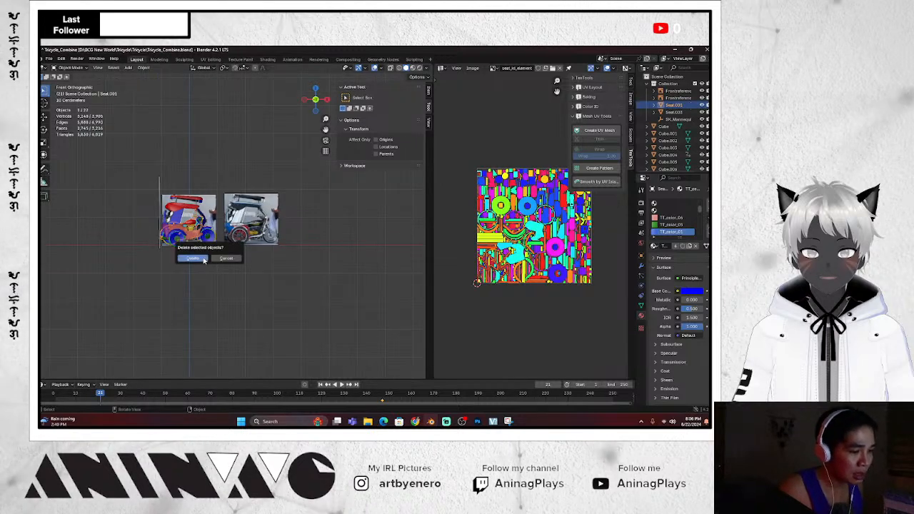
pyautogui.click(194, 258)
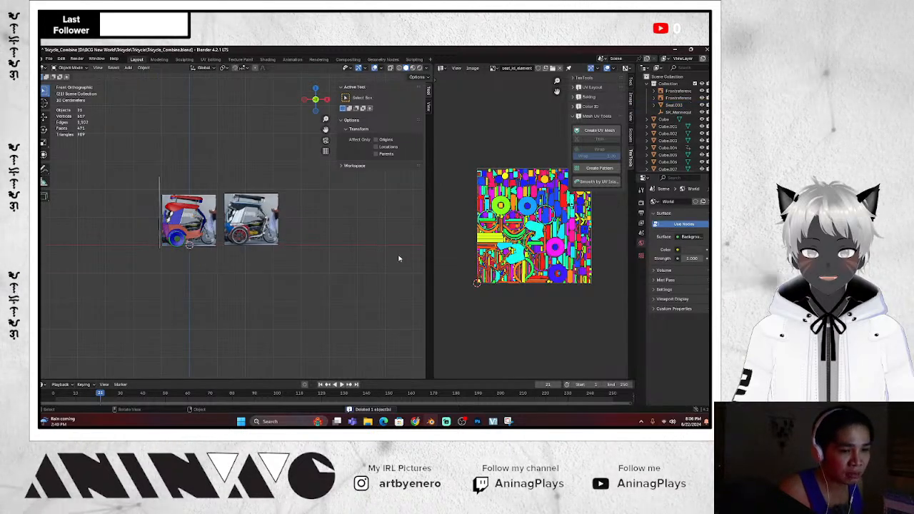
pyautogui.scroll(1, 320, 226)
pyautogui.scroll(3, 322, 224)
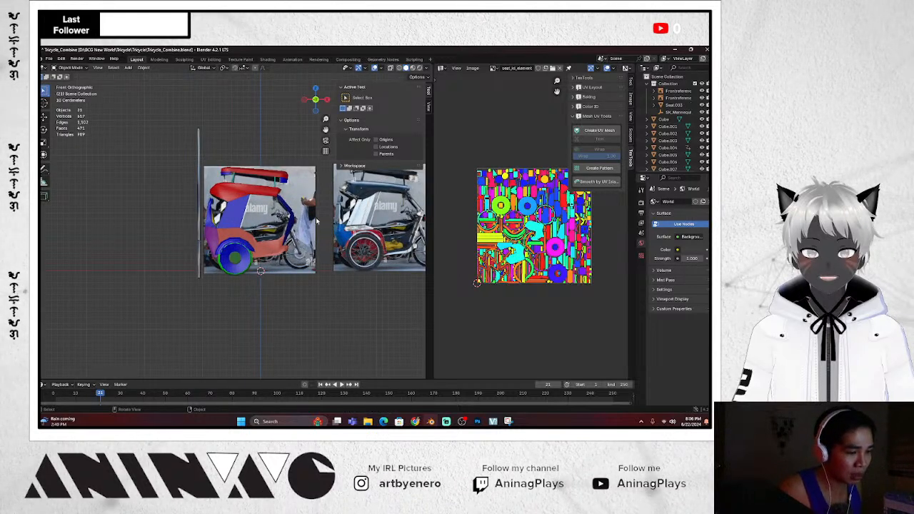
pyautogui.scroll(-4, 317, 220)
pyautogui.scroll(1, 317, 220)
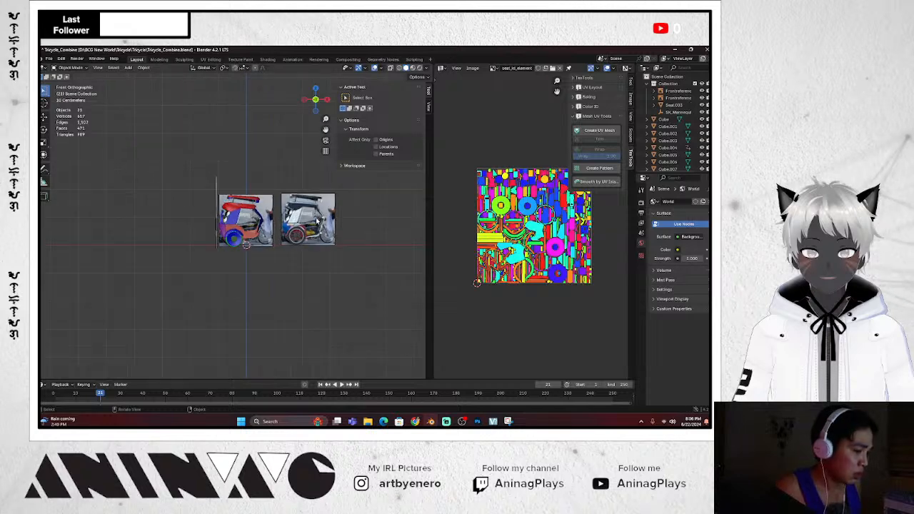
pyautogui.scroll(-1, 316, 221)
pyautogui.hotkey('ctrl', 'z')
# Move the tricycle model to the right of the reference photos
pyautogui.scroll(-5, 298, 240)
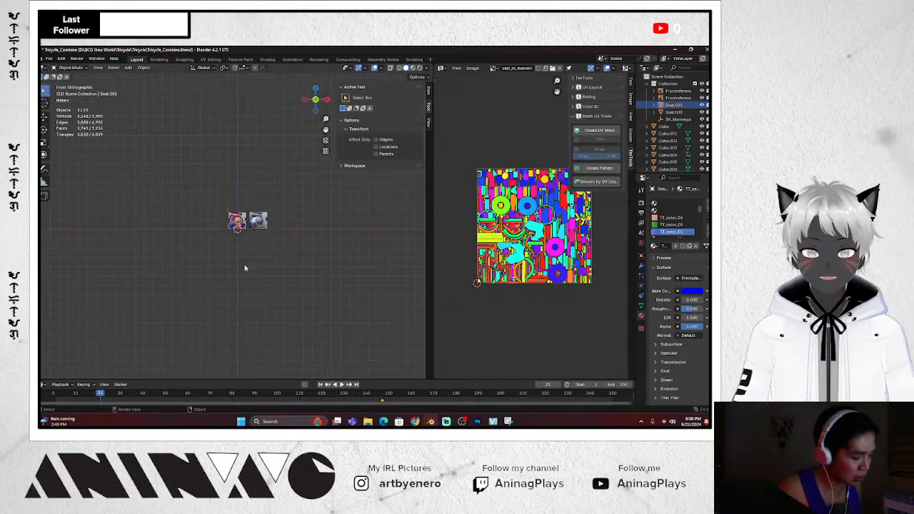
pyautogui.press('g')
pyautogui.click(389, 262)
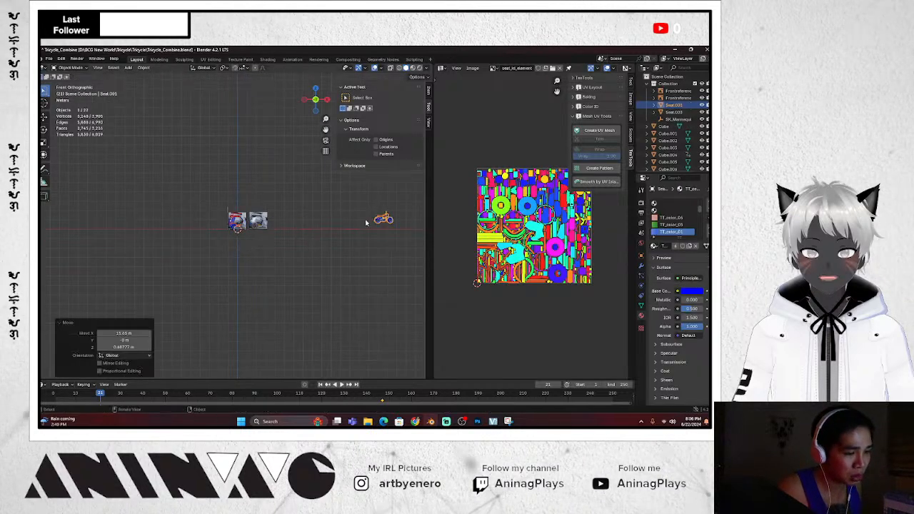
pyautogui.scroll(2, 403, 205)
pyautogui.scroll(-5, 401, 211)
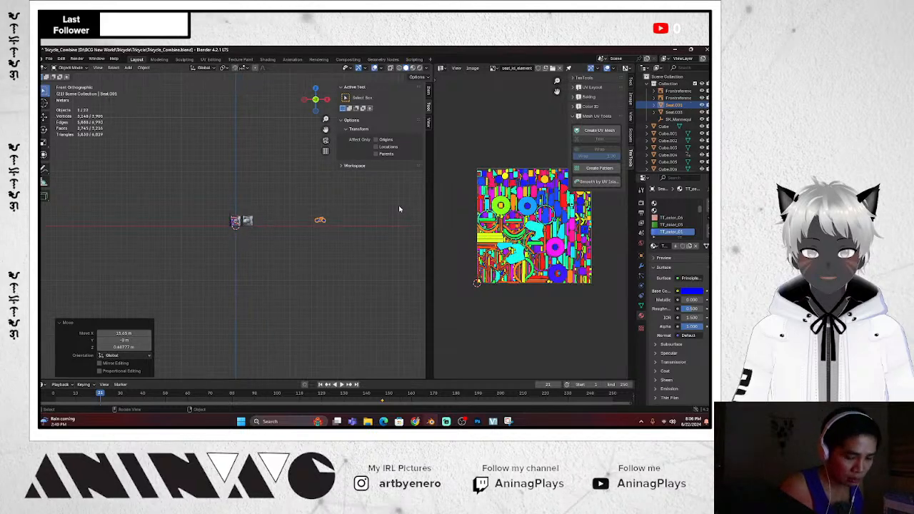
pyautogui.scroll(6, 393, 208)
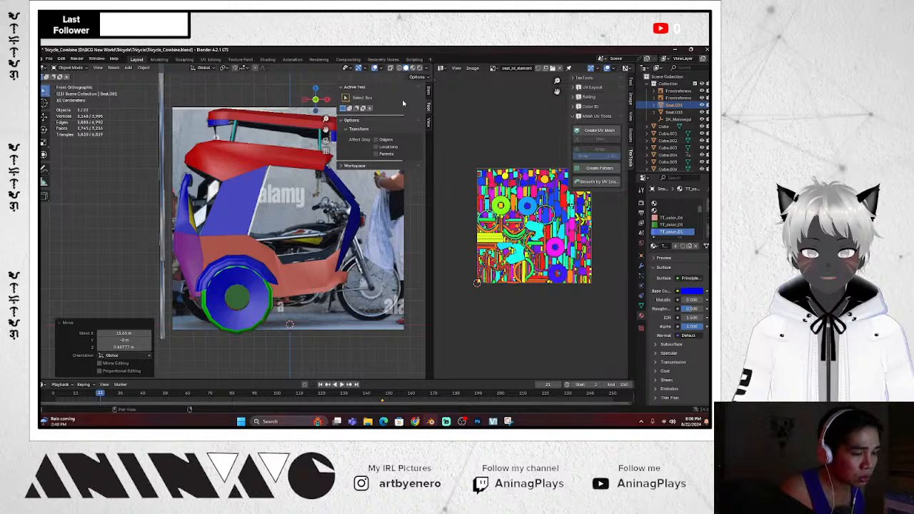
# Enlarge and zoom the UV texture view, then select the tricycle's blue side panel
pyautogui.moveTo(434, 159); pyautogui.dragTo(383, 163)
pyautogui.scroll(-1, 296, 207)
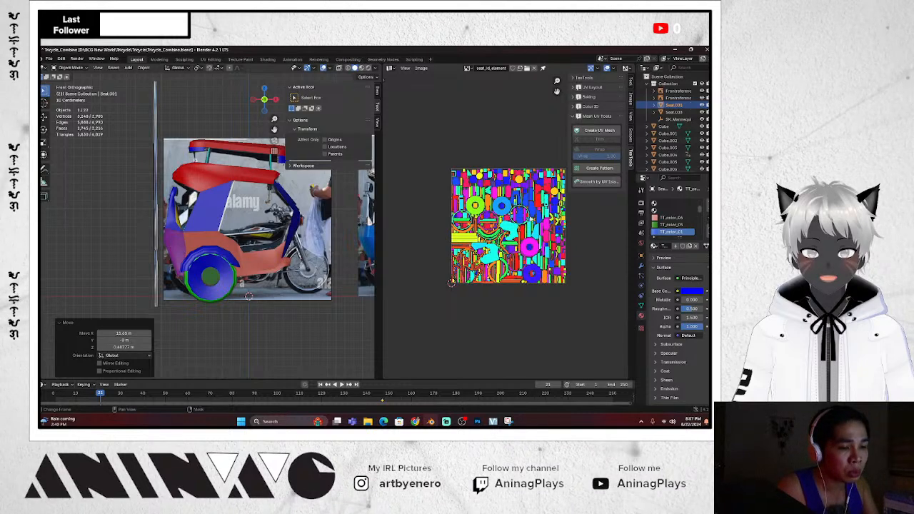
pyautogui.scroll(2, 531, 218)
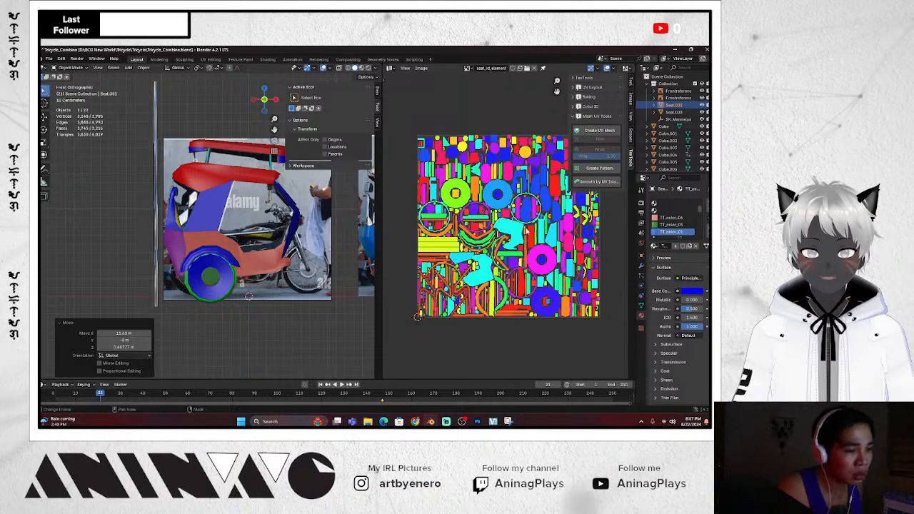
pyautogui.click(226, 203)
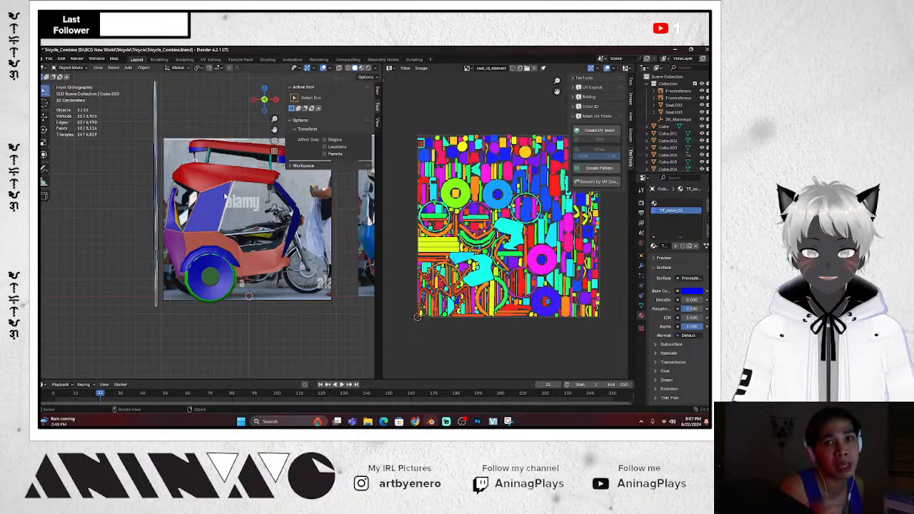
# Join the red roof and its support pole into one object
pyautogui.scroll(-3, 240, 216)
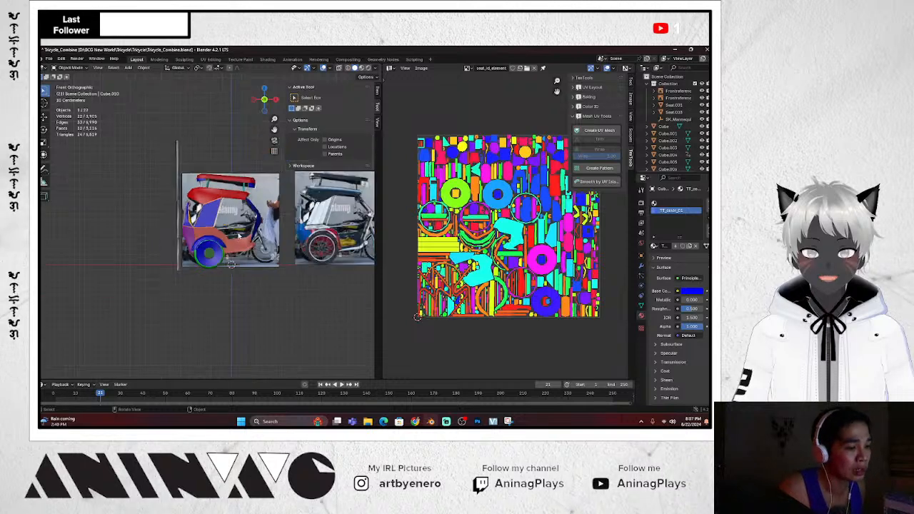
pyautogui.scroll(3, 251, 222)
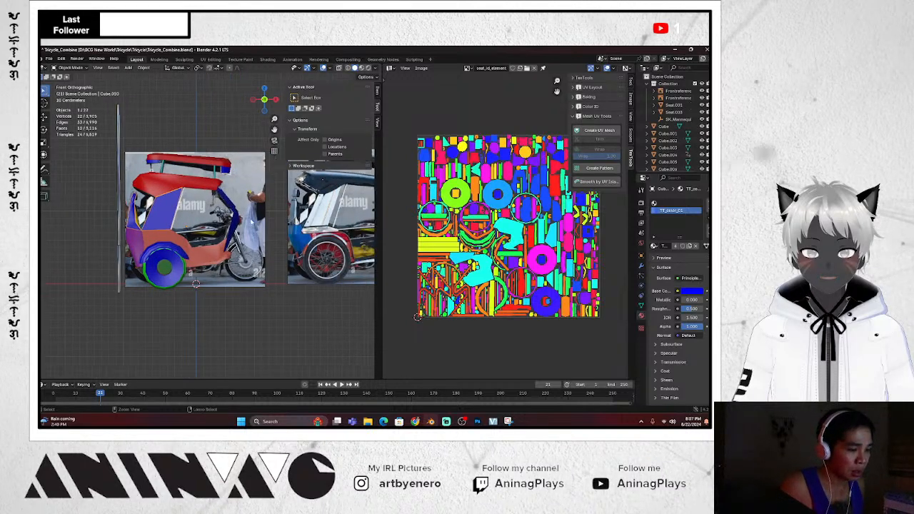
pyautogui.scroll(4, 243, 187)
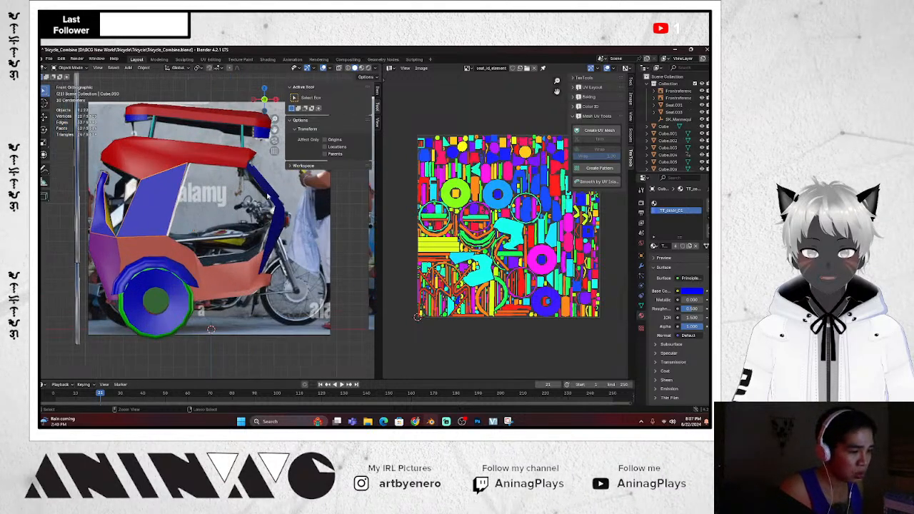
pyautogui.click(241, 119)
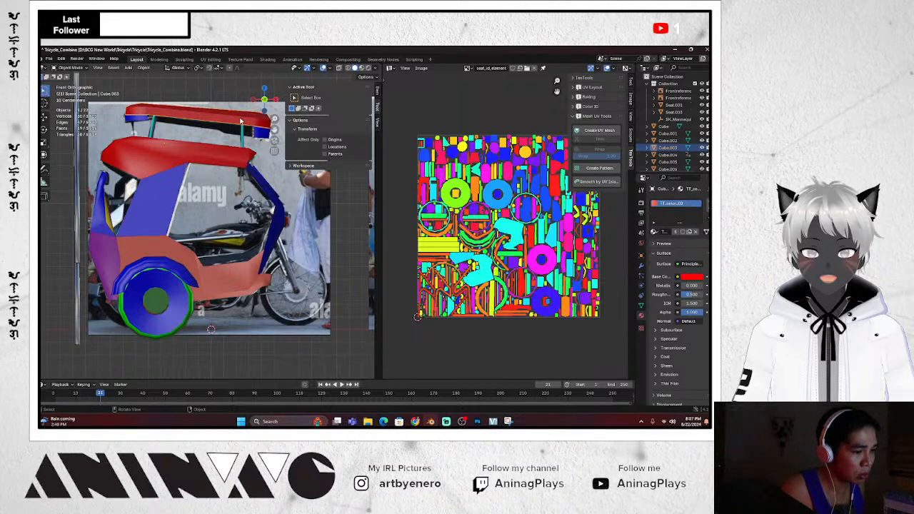
pyautogui.click(243, 140)
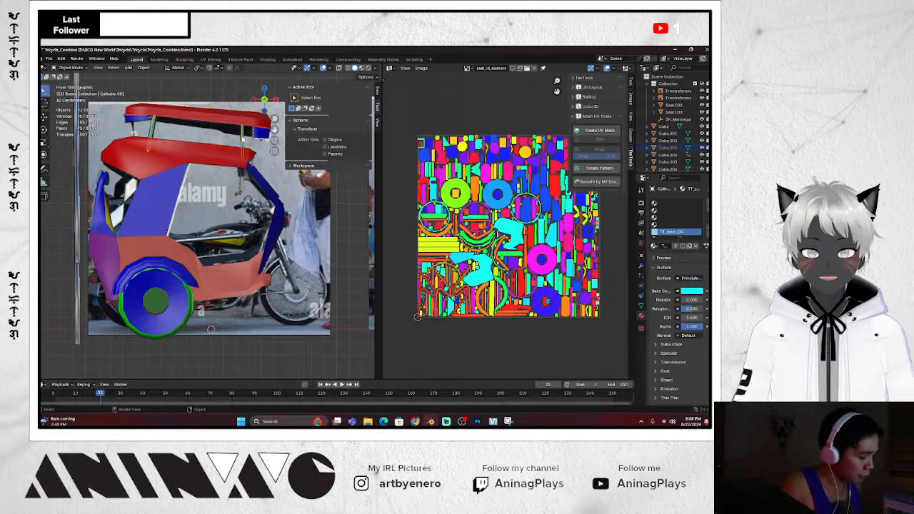
pyautogui.hotkey('ctrl', 'j')
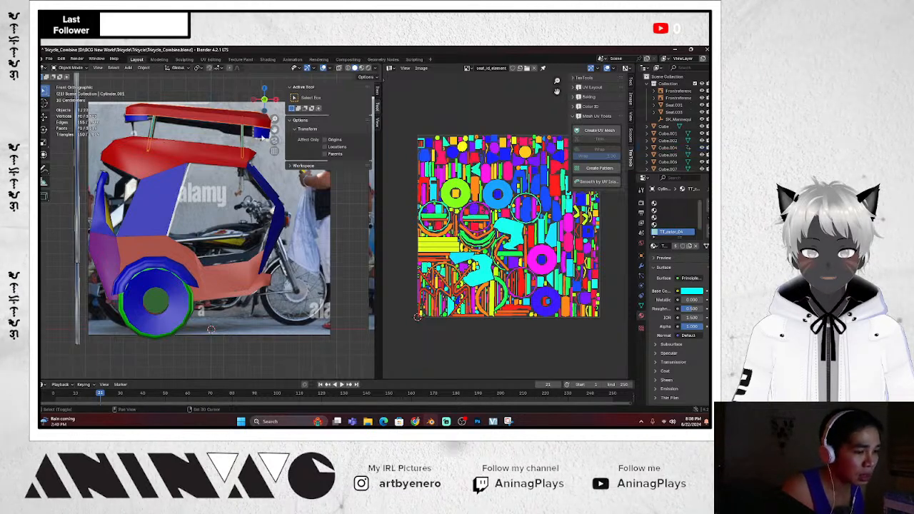
# Box-select the cab pieces from the top view and merge them into one object
pyautogui.keyDown('shift'); pyautogui.click(262, 138); pyautogui.keyUp('shift')
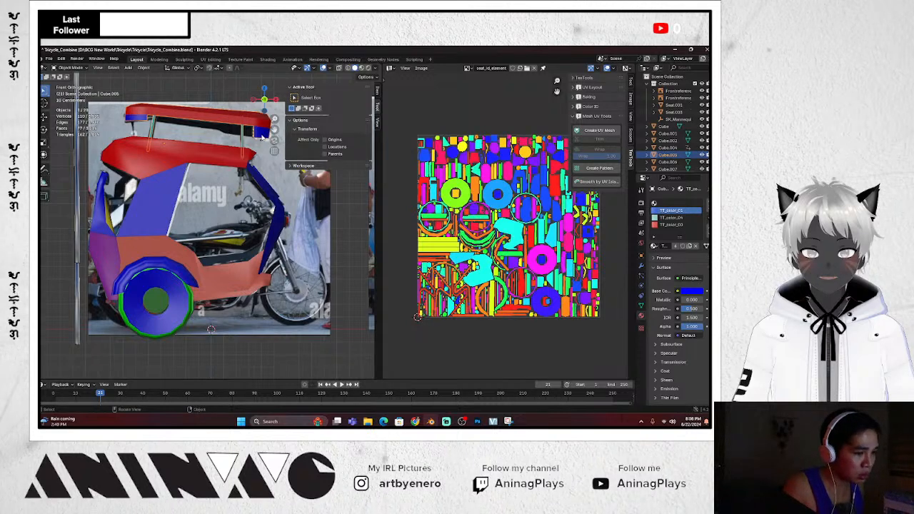
pyautogui.scroll(-5, 262, 135)
pyautogui.press('KP_7')
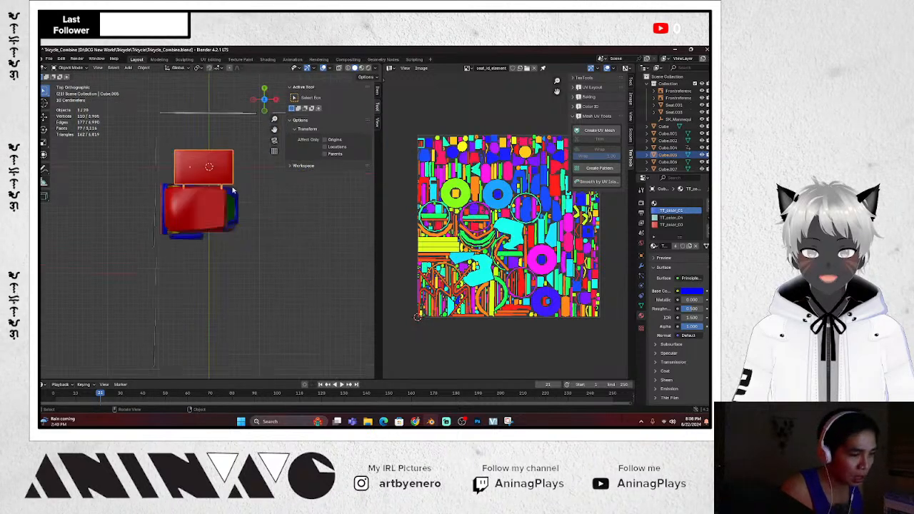
pyautogui.scroll(2, 242, 236)
pyautogui.moveTo(264, 277); pyautogui.dragTo(140, 128)
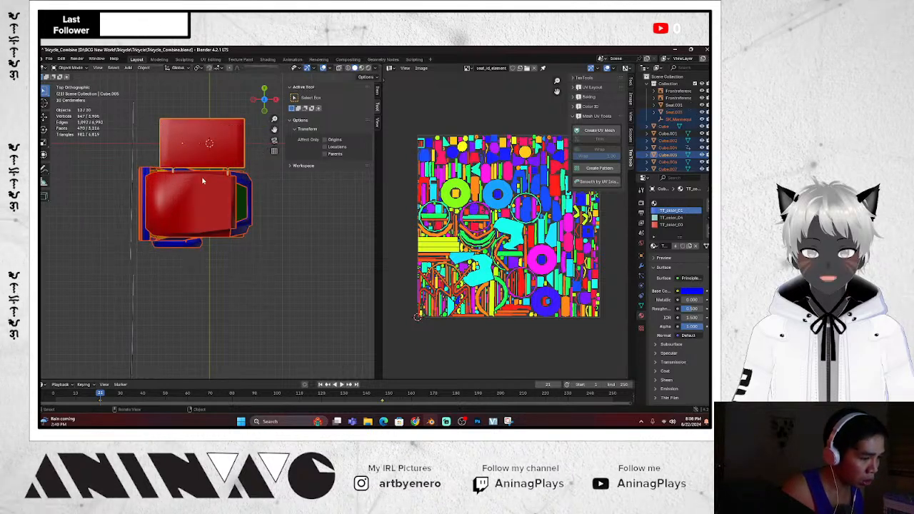
pyautogui.press('KP_1')
pyautogui.scroll(2, 207, 179)
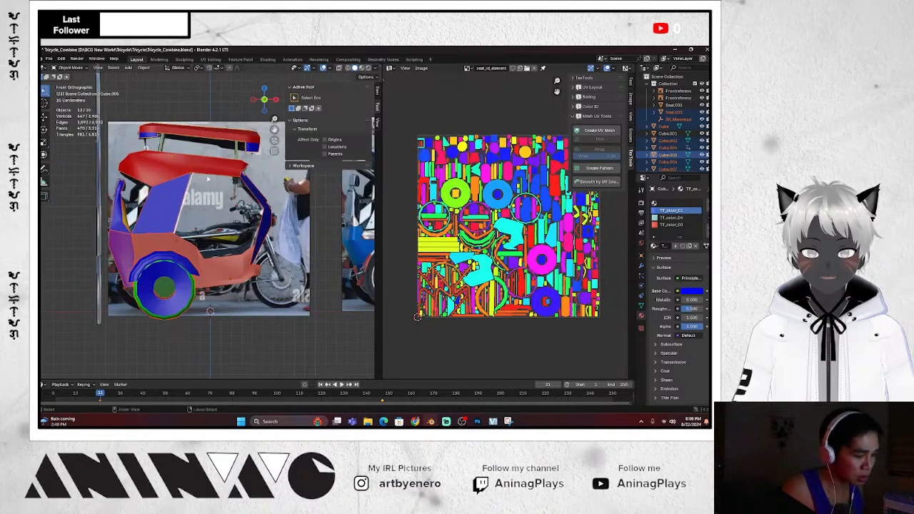
pyautogui.hotkey('ctrl', 'j')
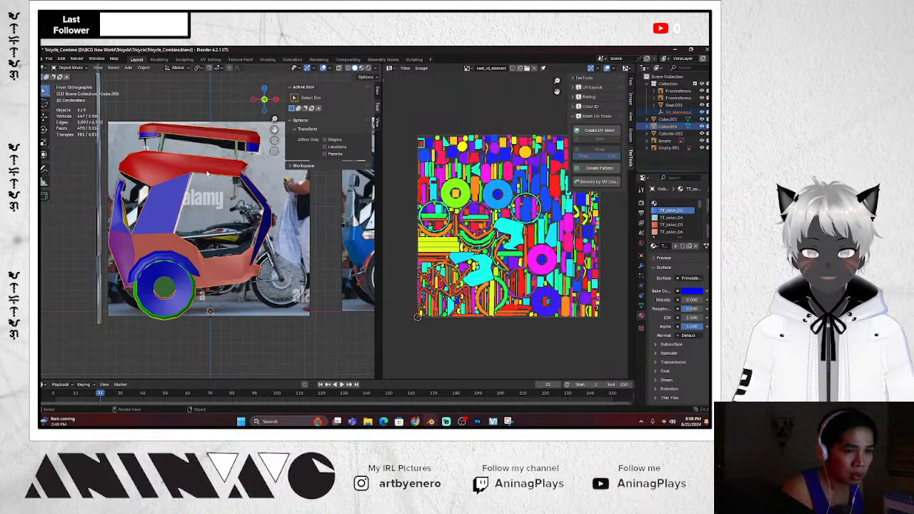
pyautogui.moveTo(250, 205); pyautogui.dragTo(260, 232, button='middle')
pyautogui.press('KP_6')
pyautogui.press('KP_6')
pyautogui.press('KP_6')
# Try moving the tricycle beside the rear reference photo, then undo the move
pyautogui.press('KP_1')
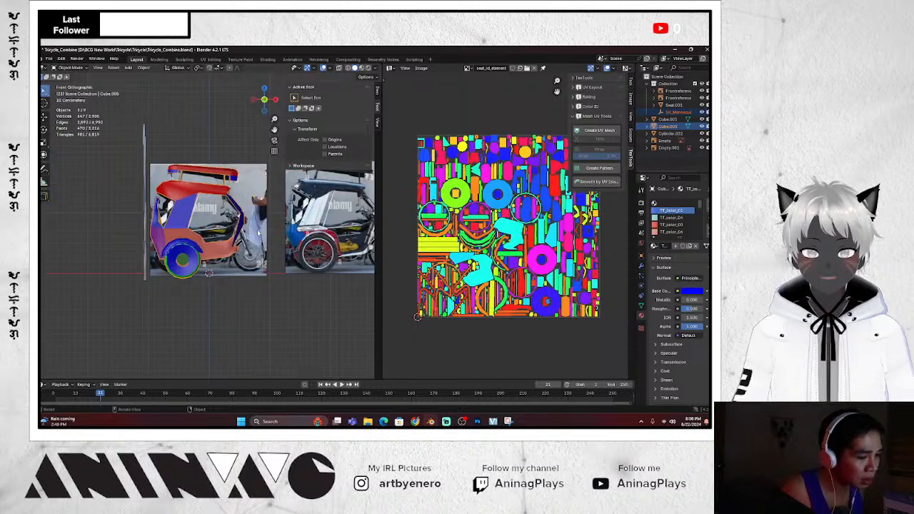
pyautogui.press('KP_3')
pyautogui.scroll(-2, 250, 244)
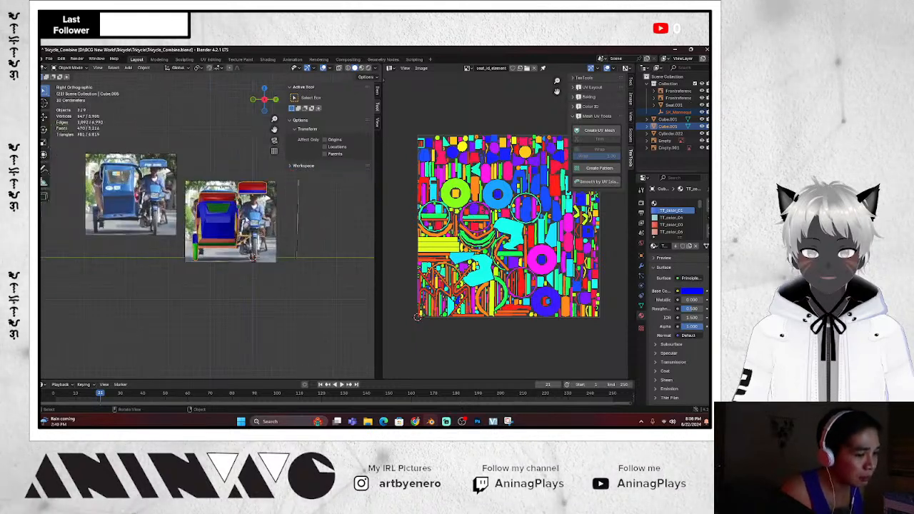
pyautogui.scroll(1, 250, 243)
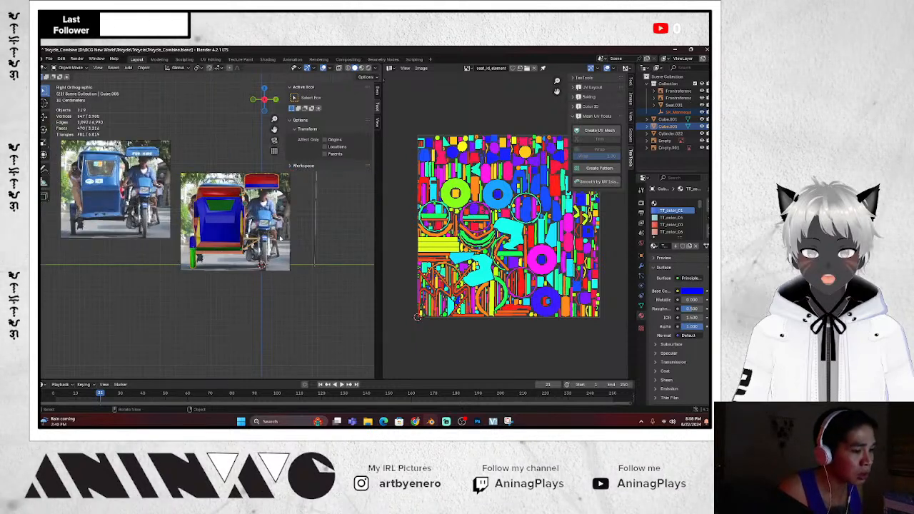
pyautogui.moveTo(381, 226); pyautogui.dragTo(460, 225)
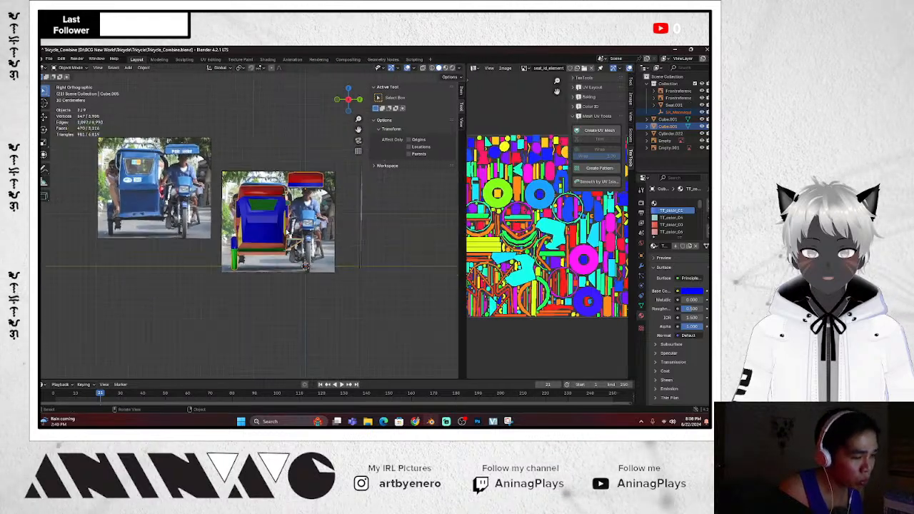
pyautogui.press('g')
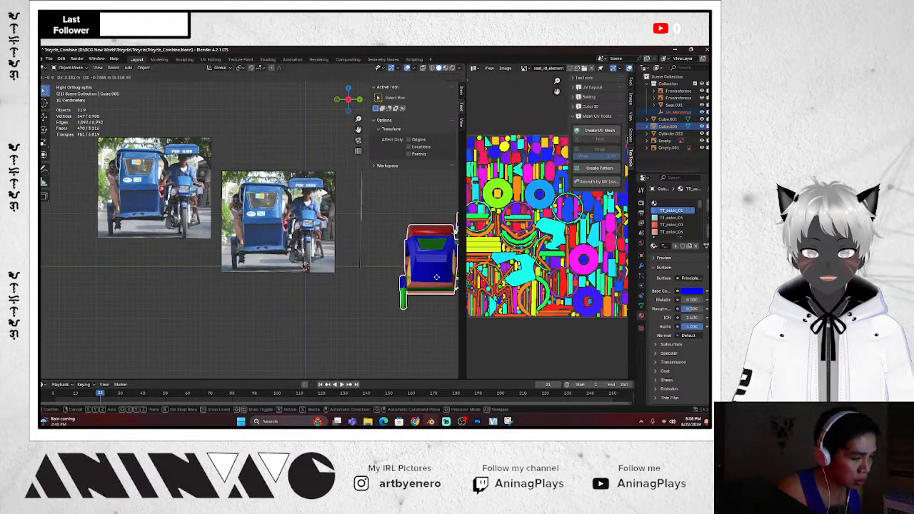
pyautogui.click(332, 299)
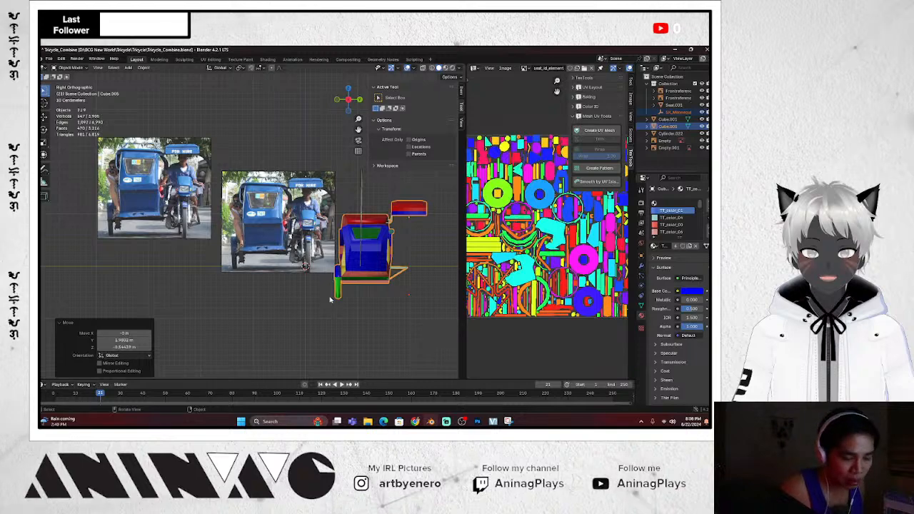
pyautogui.press('KP_7')
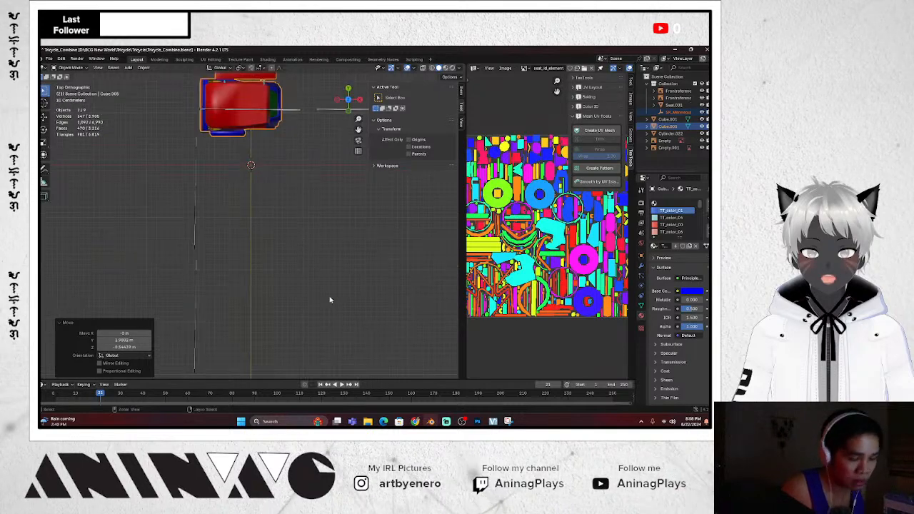
pyautogui.hotkey('ctrl', 'z')
pyautogui.press('KP_1')
pyautogui.scroll(3, 330, 300)
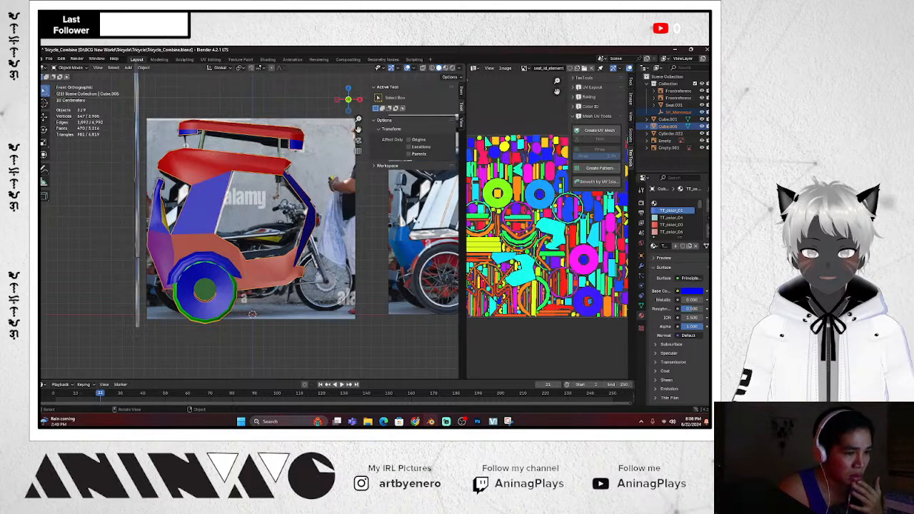
# Widen the texture view and properties column, and return to front view
pyautogui.moveTo(464, 214); pyautogui.dragTo(390, 215)
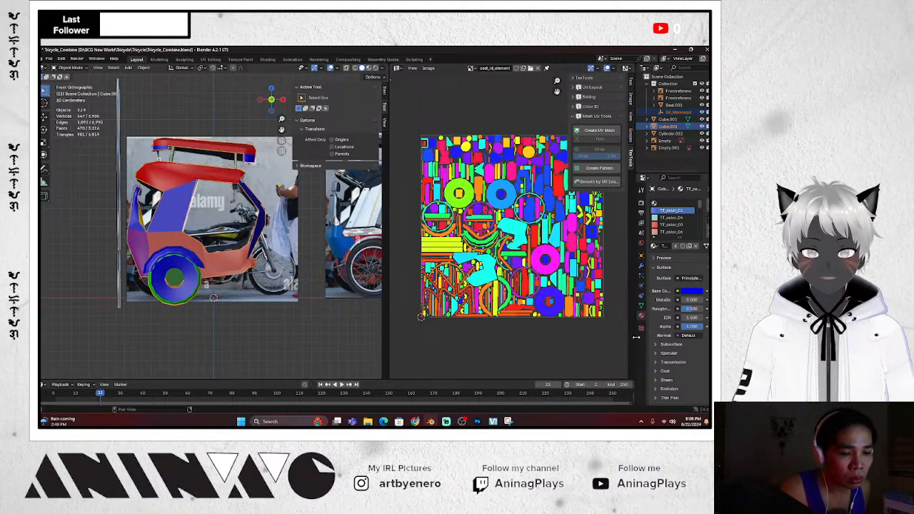
pyautogui.moveTo(633, 338)
pyautogui.mouseDown()
pyautogui.moveTo(608, 339)
pyautogui.moveTo(623, 339)
pyautogui.mouseUp()
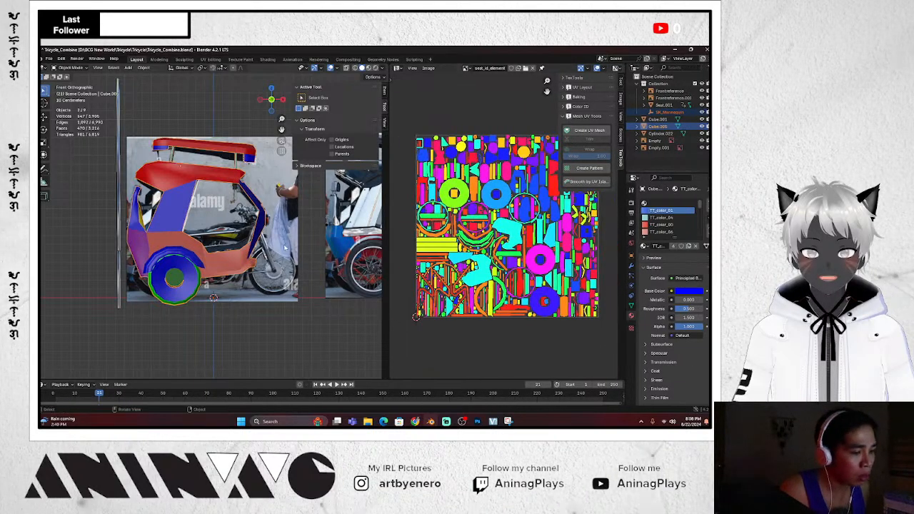
pyautogui.scroll(-2, 284, 248)
pyautogui.moveTo(287, 245); pyautogui.dragTo(275, 223, button='middle')
pyautogui.press('KP_1')
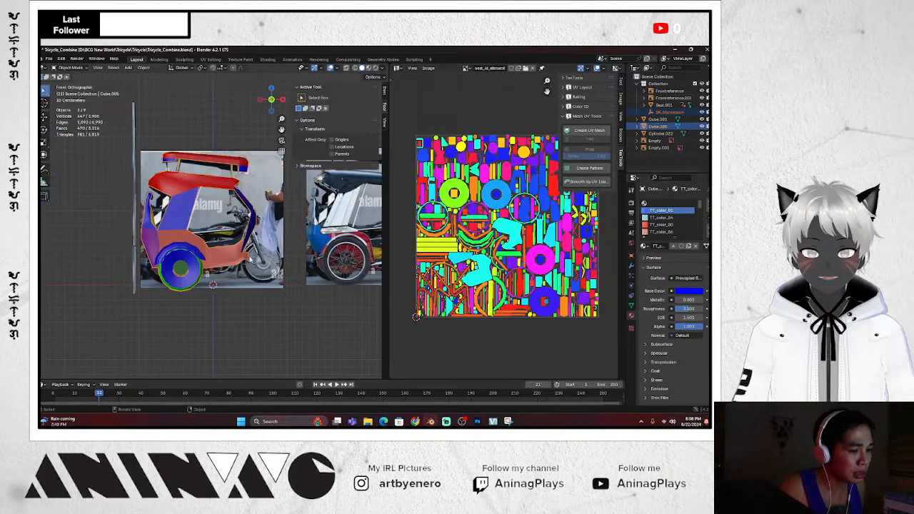
# Enter Edit Mode on the tricycle mesh and expand the TexTools Baking panel
pyautogui.press('Tab')
pyautogui.press('Tab')
pyautogui.press('Tab')
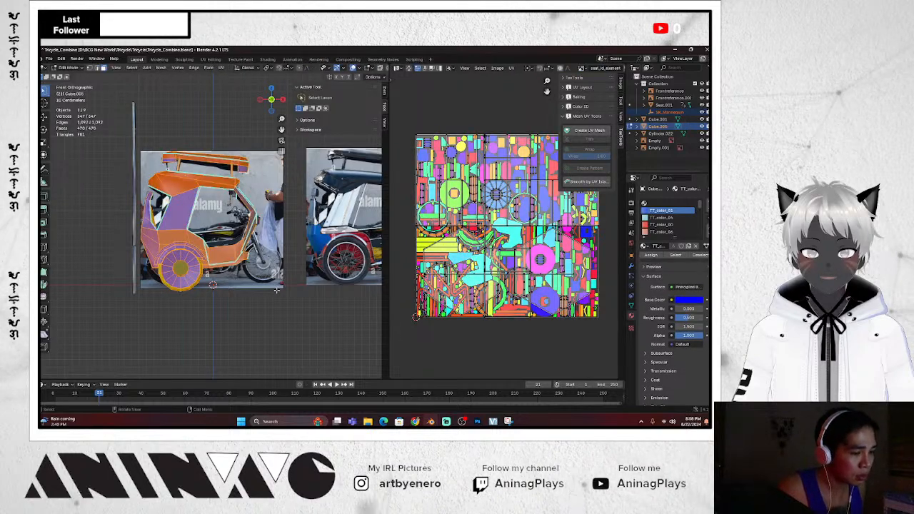
pyautogui.press('Tab')
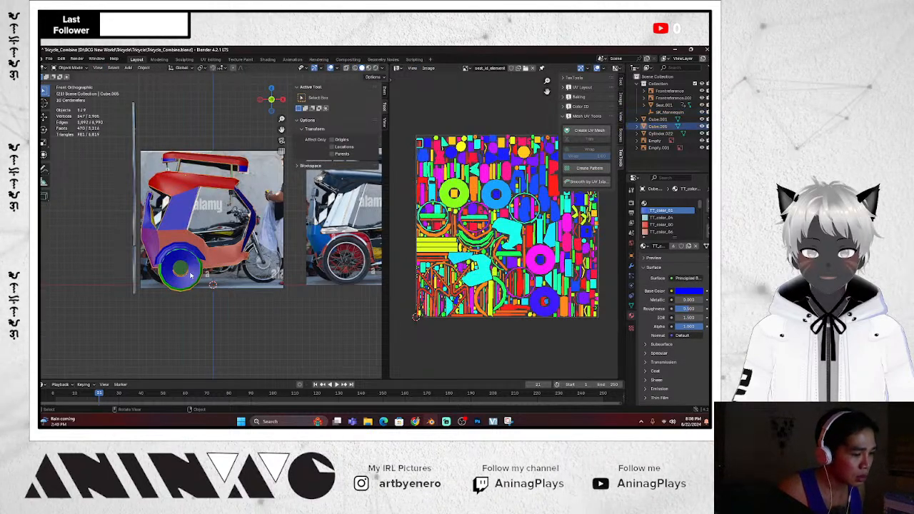
pyautogui.press('g')
pyautogui.rightClick(257, 312)
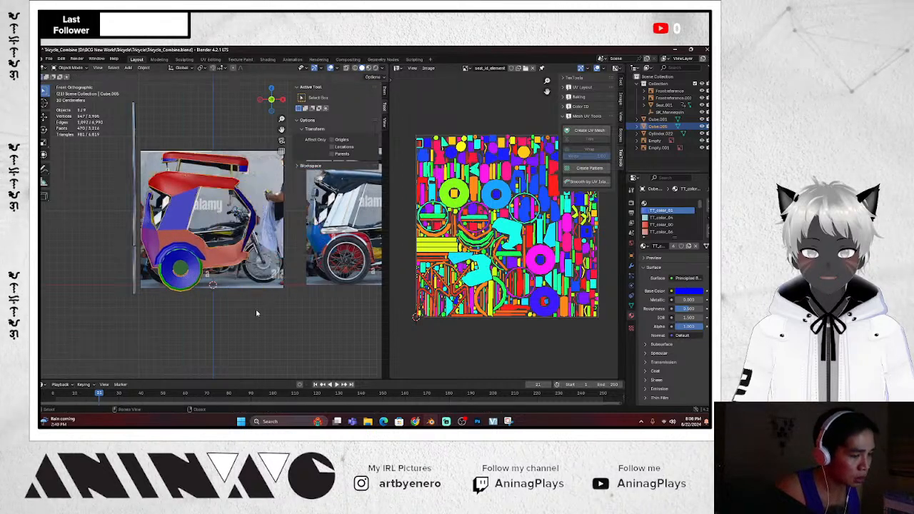
pyautogui.press('Tab')
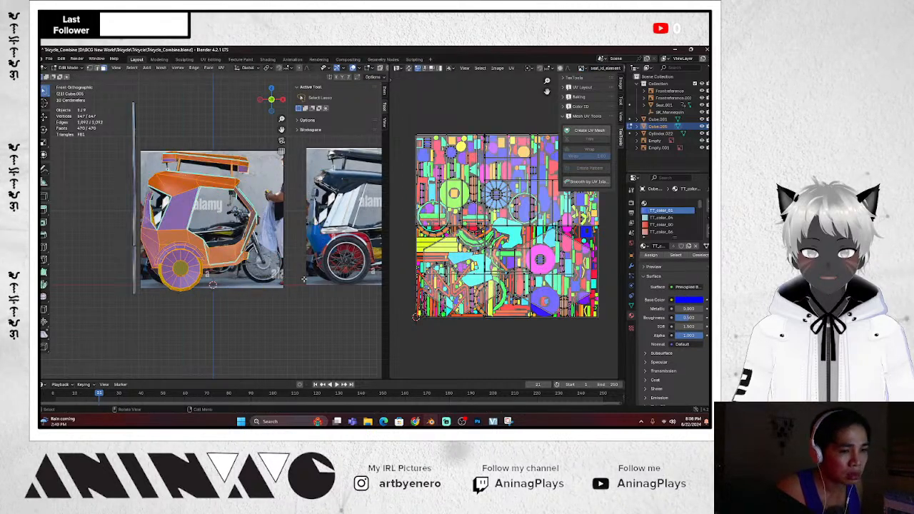
pyautogui.press('Tab')
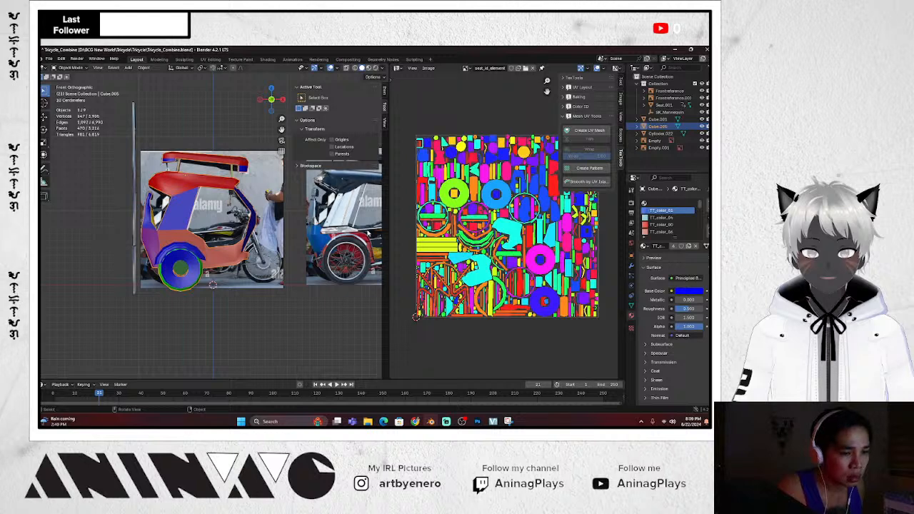
pyautogui.press('Tab')
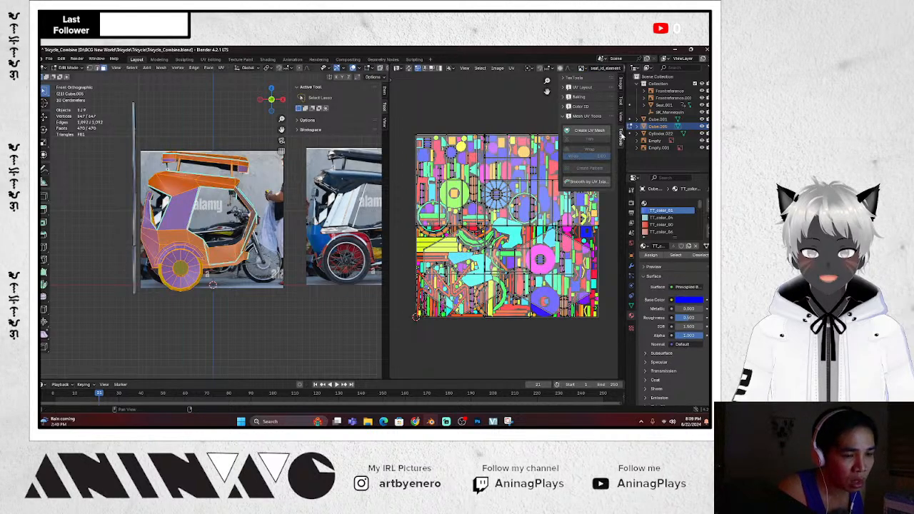
pyautogui.click(573, 96)
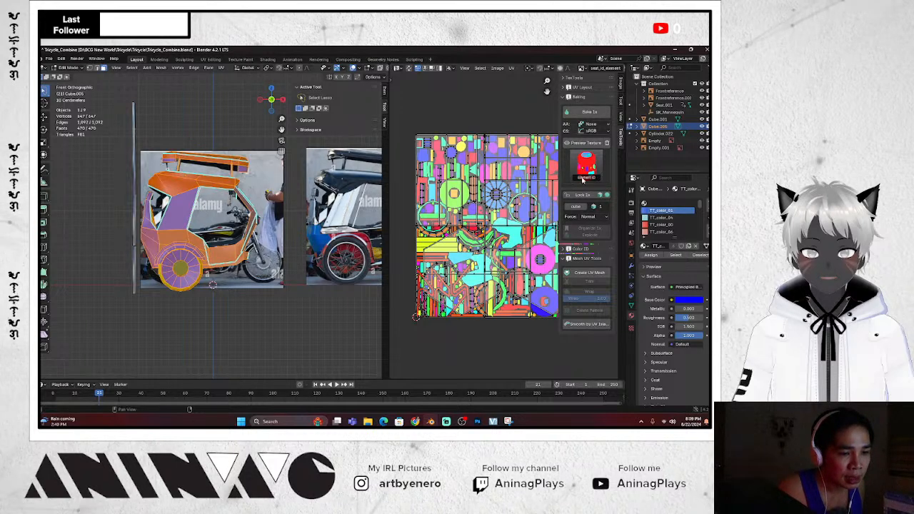
# Preview the Material ID texture, then set the preview back to Element ID
pyautogui.click(587, 167)
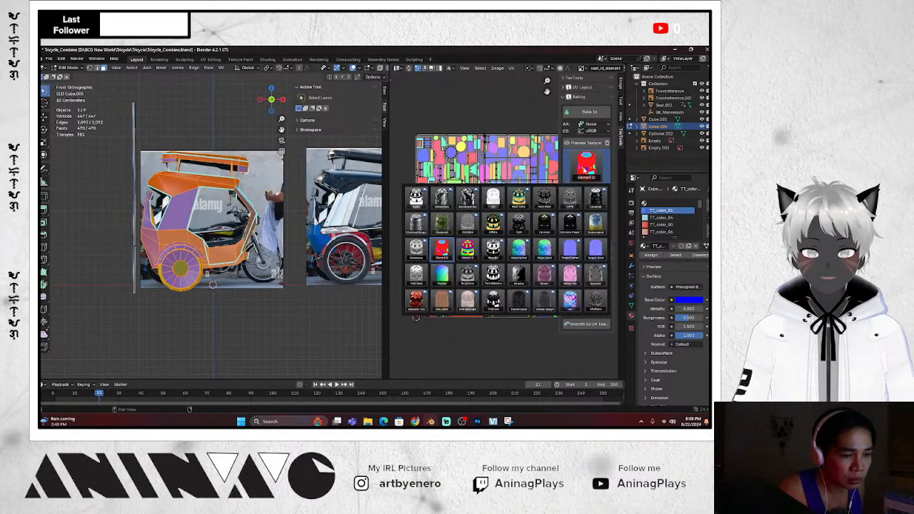
pyautogui.click(469, 249)
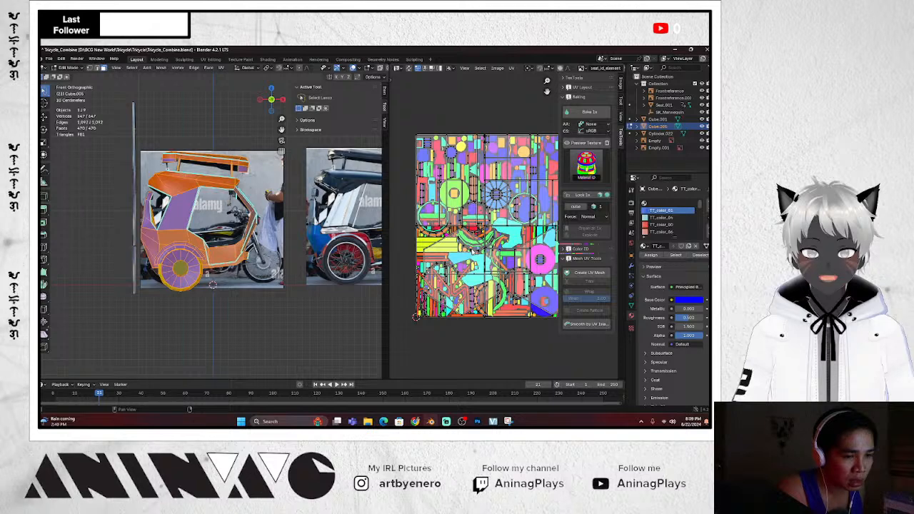
pyautogui.click(586, 169)
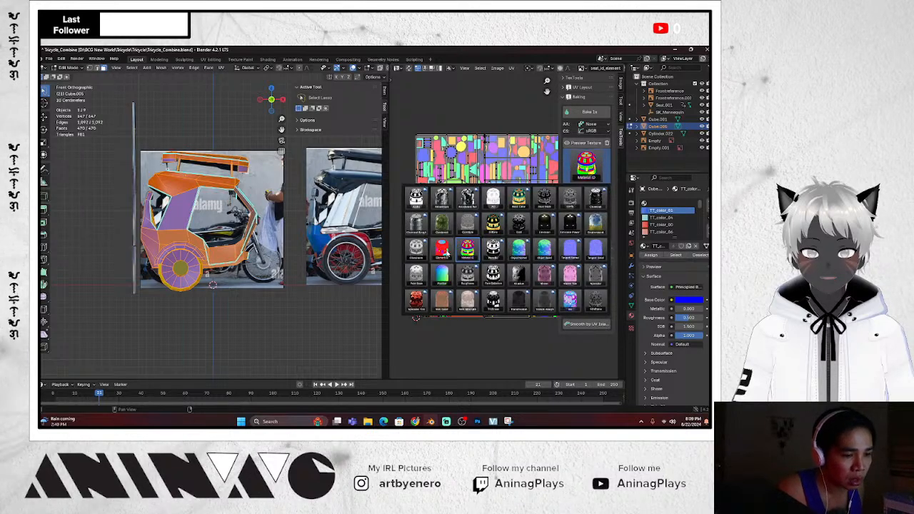
pyautogui.click(442, 248)
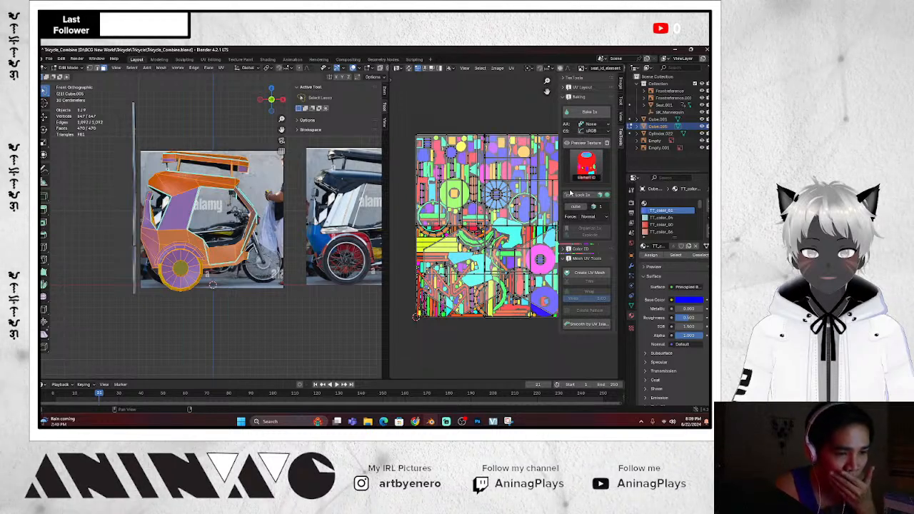
# Widen the sidebar for the baking options, then enlarge the UV editor to show the baked texture
pyautogui.moveTo(559, 195); pyautogui.dragTo(506, 194)
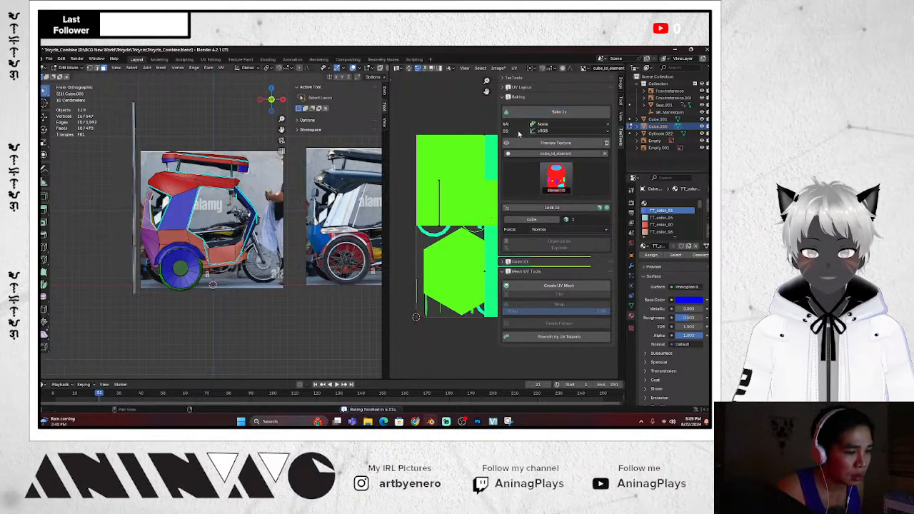
pyautogui.moveTo(498, 123); pyautogui.dragTo(554, 134)
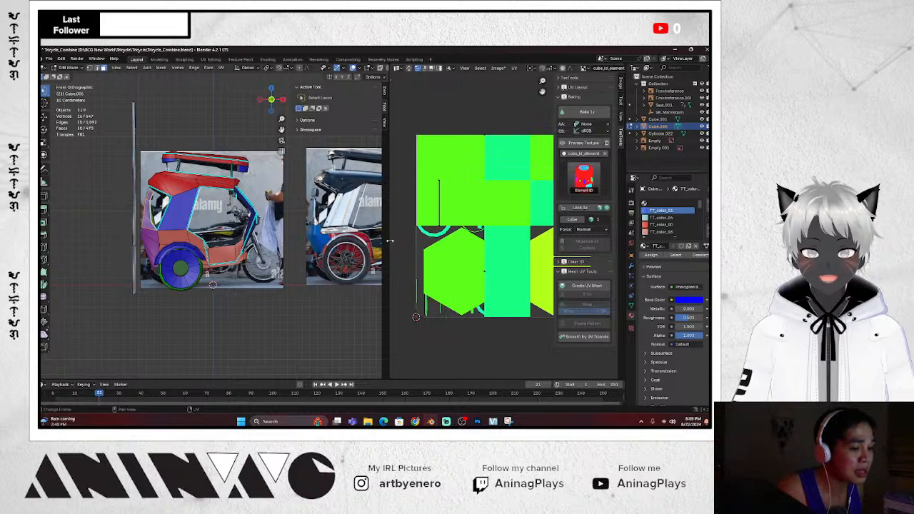
pyautogui.moveTo(391, 242); pyautogui.dragTo(356, 242)
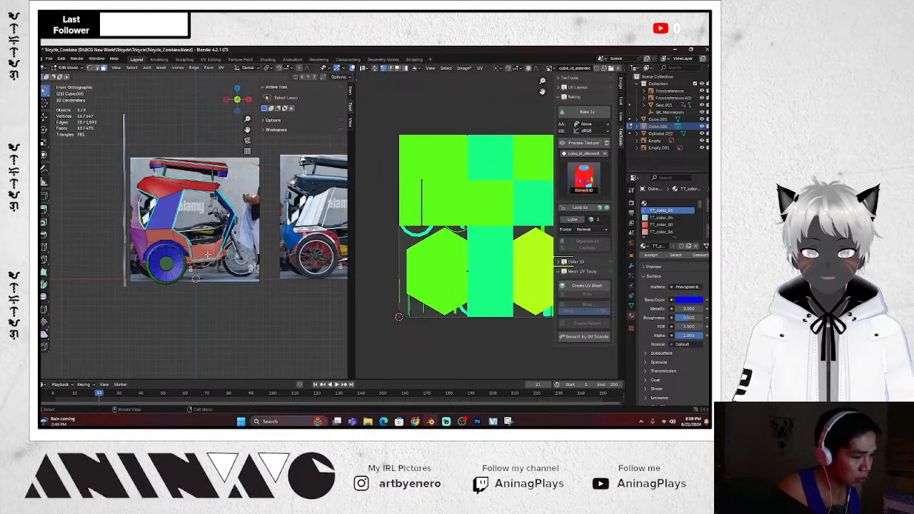
# Select all, unwrap with Smart UV Project, and Bake 1x a fresh Element ID texture
pyautogui.press('a')
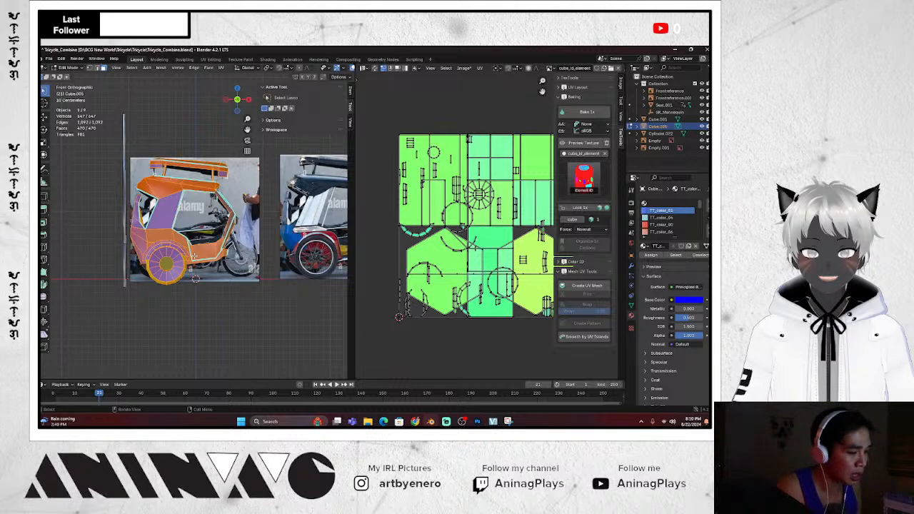
pyautogui.press('u')
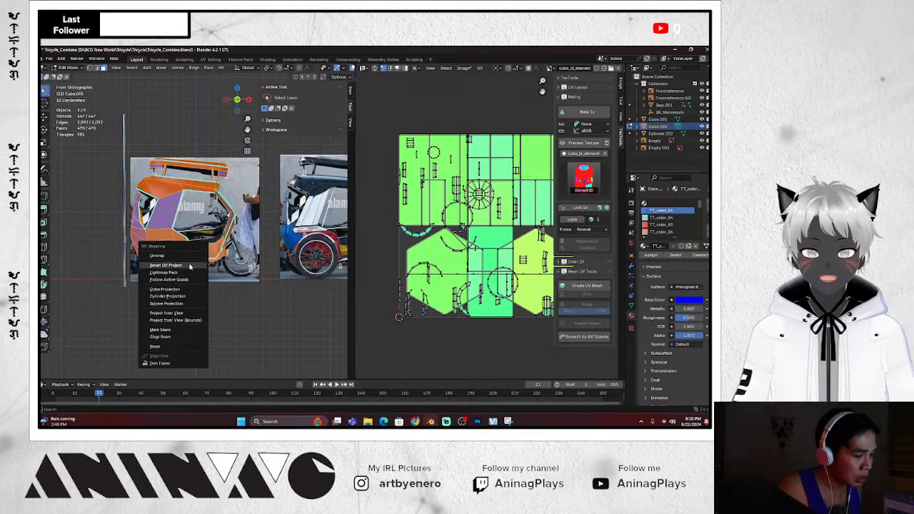
pyautogui.click(190, 265)
pyautogui.click(172, 333)
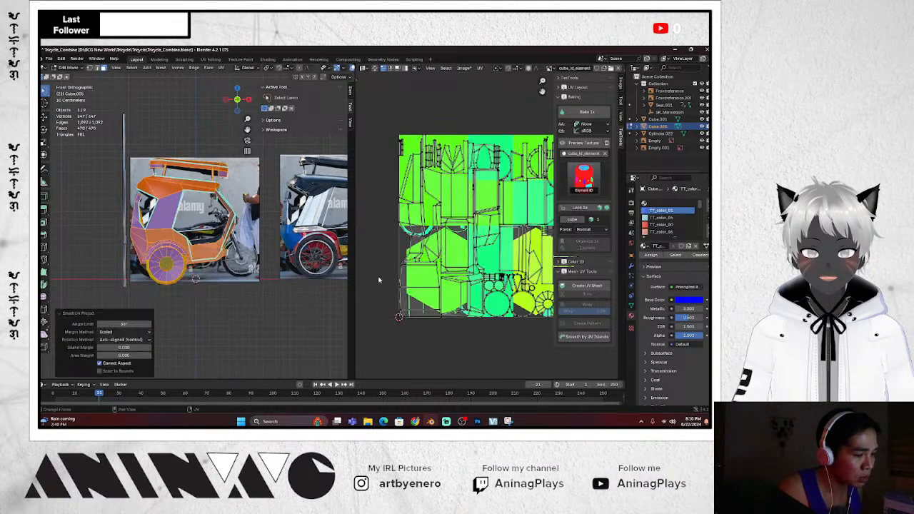
pyautogui.scroll(-2, 492, 230)
pyautogui.scroll(1, 492, 230)
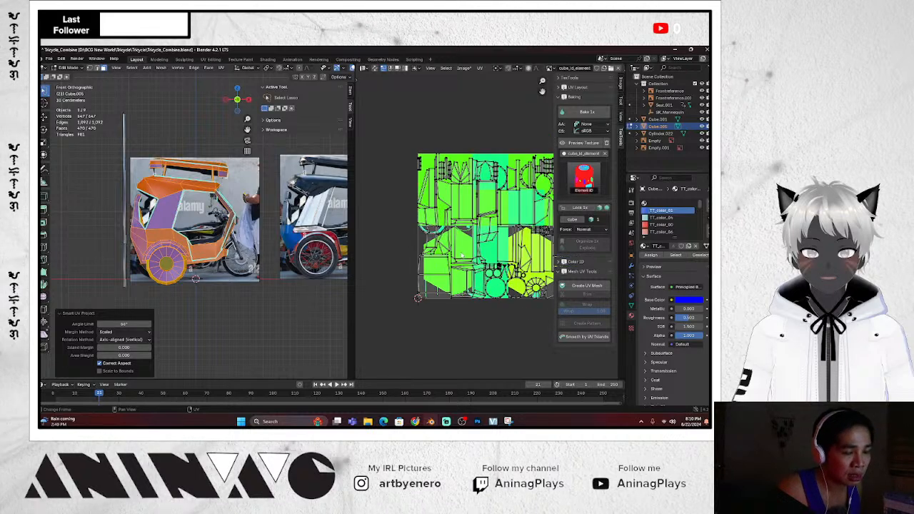
pyautogui.click(587, 111)
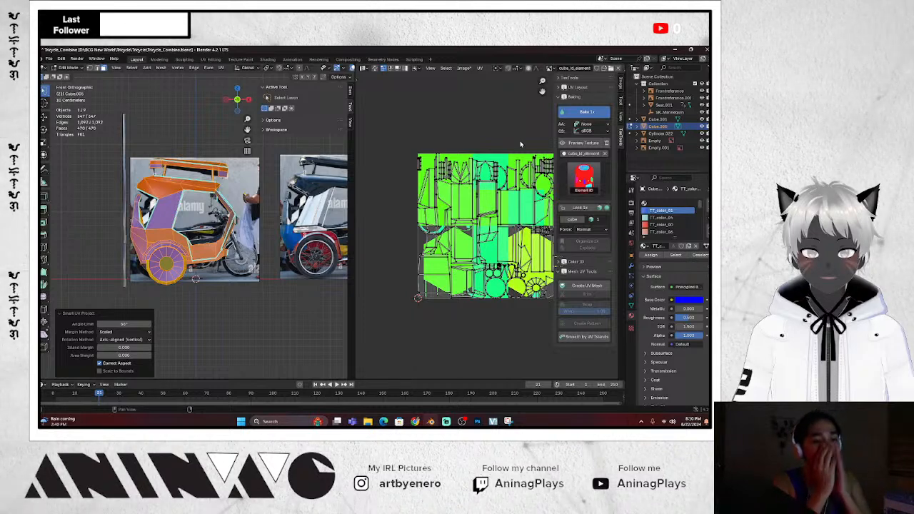
# Widen the UV editor, re-enter Edit Mode, and select the whole mesh and all its UV islands
pyautogui.scroll(-1, 522, 164)
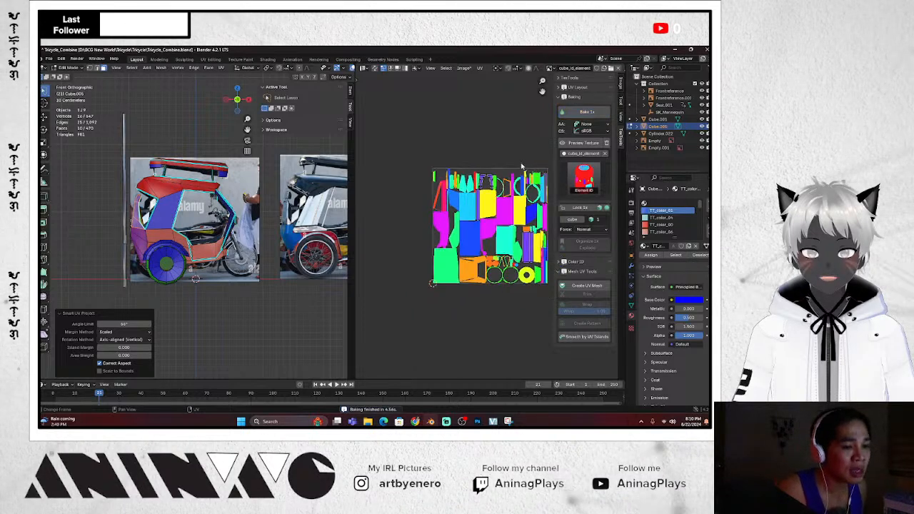
pyautogui.scroll(1, 521, 167)
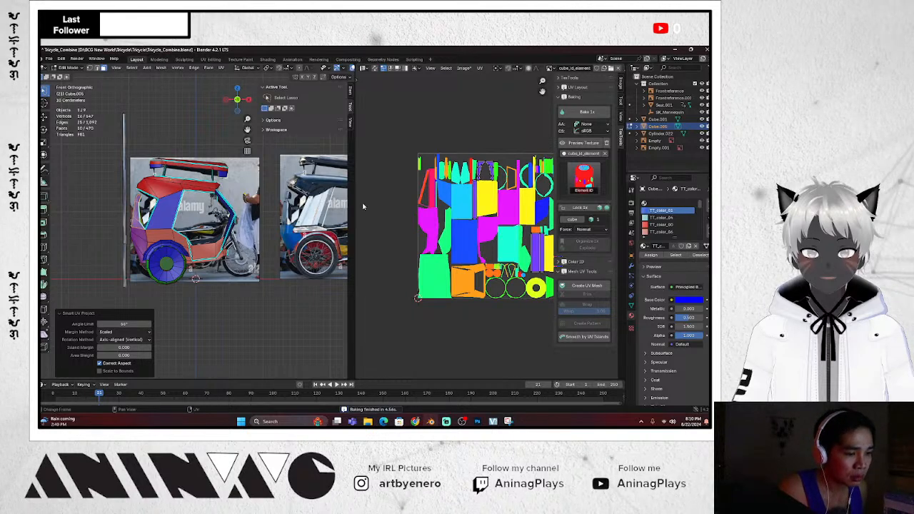
pyautogui.moveTo(355, 205); pyautogui.dragTo(326, 205)
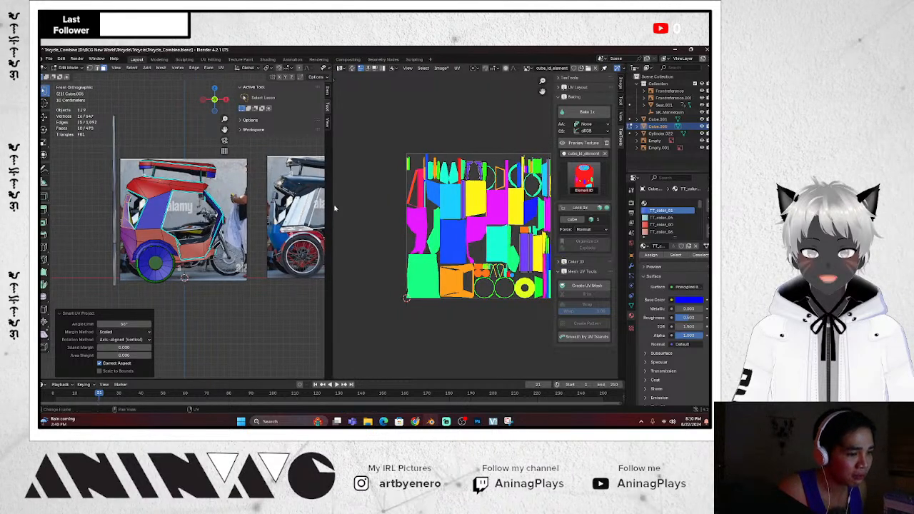
pyautogui.press('Tab')
pyautogui.press('Tab')
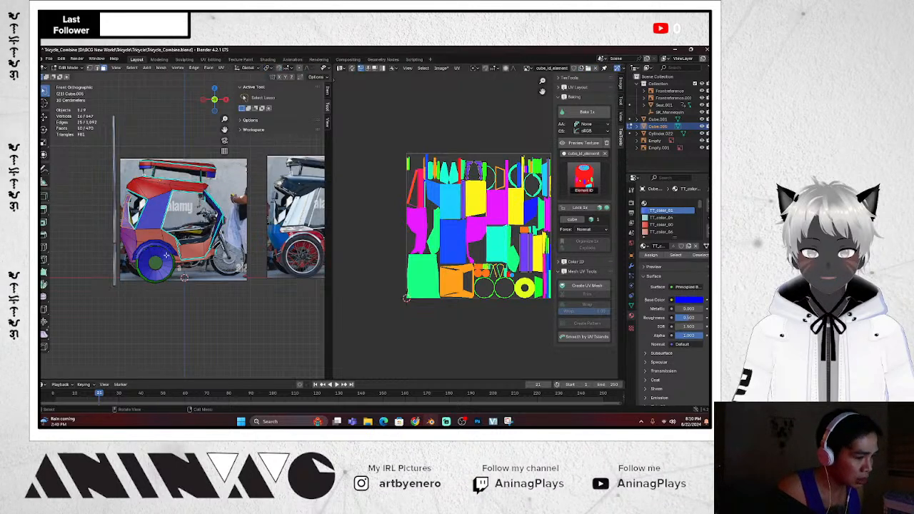
pyautogui.press('a')
pyautogui.scroll(-3, 466, 211)
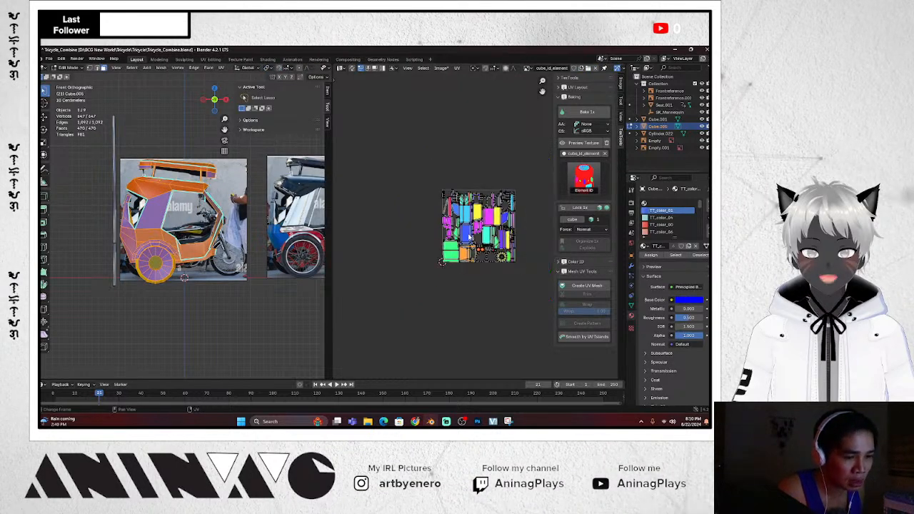
pyautogui.scroll(4, 471, 217)
pyautogui.press('a')
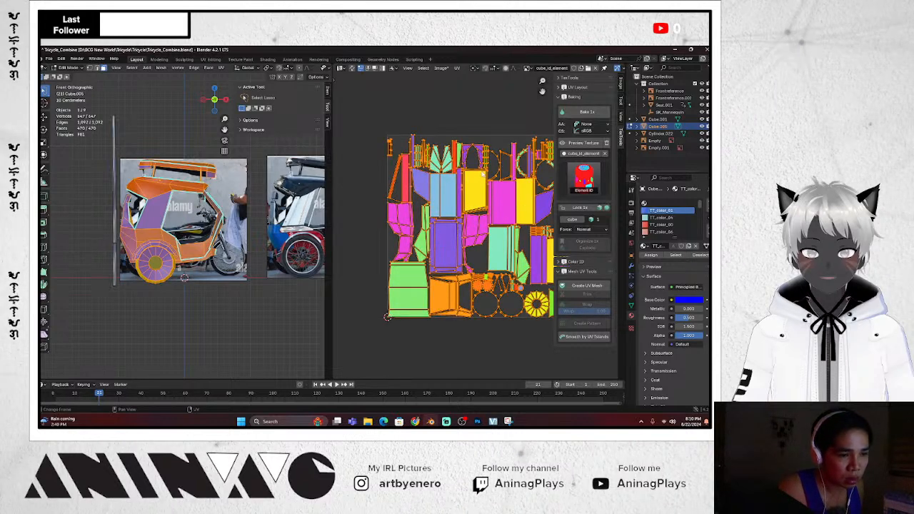
pyautogui.scroll(-4, 483, 175)
pyautogui.scroll(3, 484, 183)
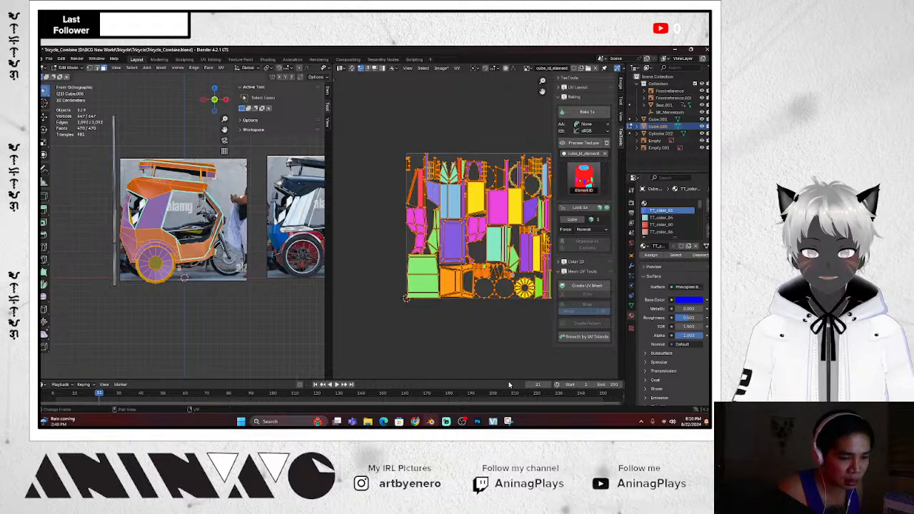
pyautogui.scroll(1, 492, 303)
pyautogui.scroll(-1, 457, 218)
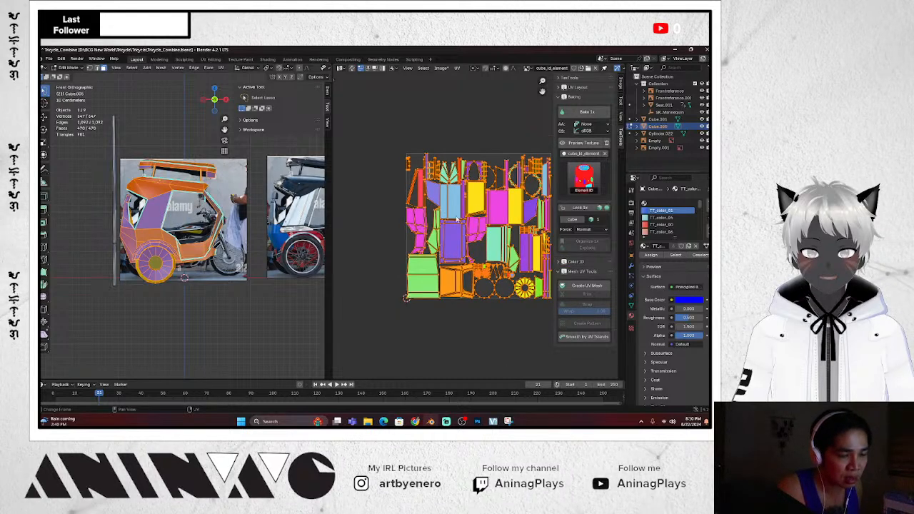
# Pack the tricycle's UV islands with an island margin of 0.01
pyautogui.click(457, 68)
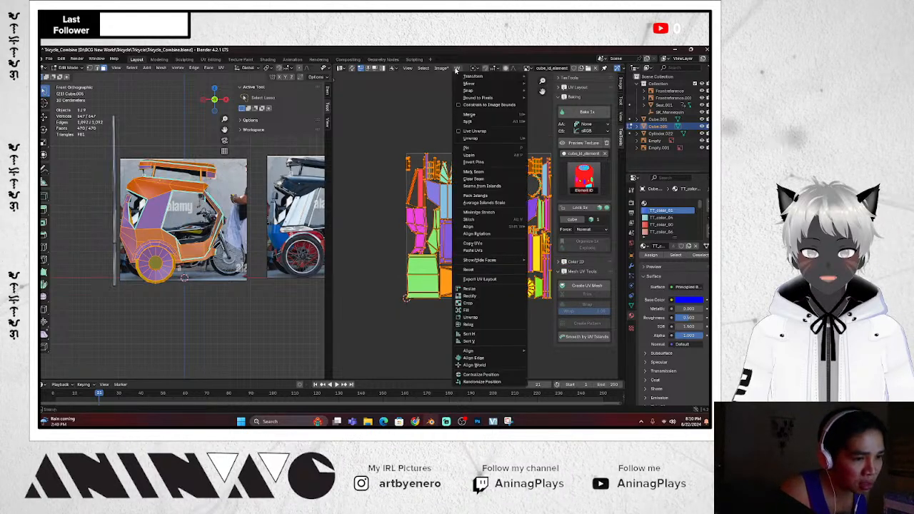
pyautogui.click(486, 195)
pyautogui.moveTo(507, 189); pyautogui.dragTo(358, 173)
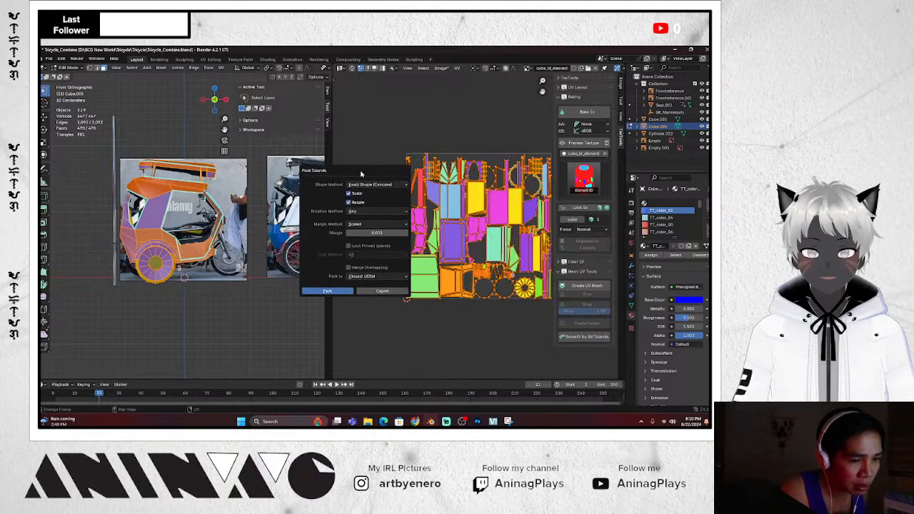
pyautogui.click(378, 233)
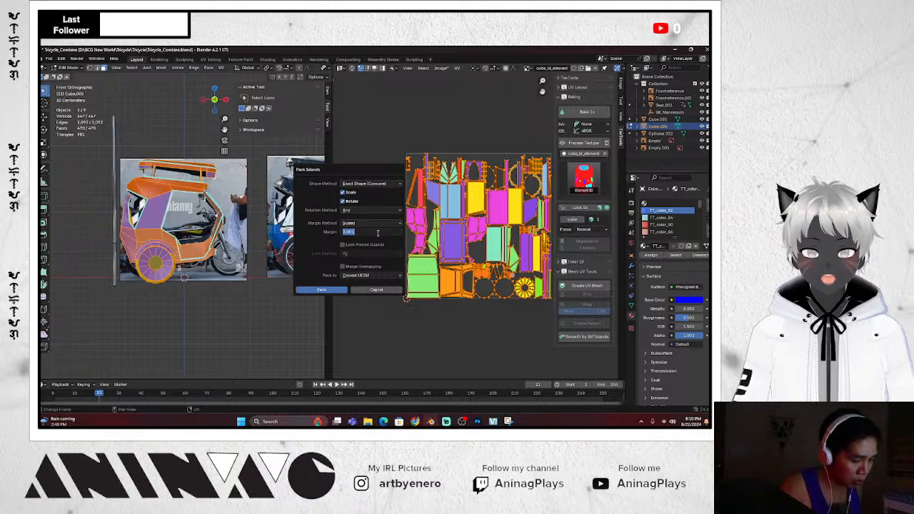
pyautogui.write('0.01')
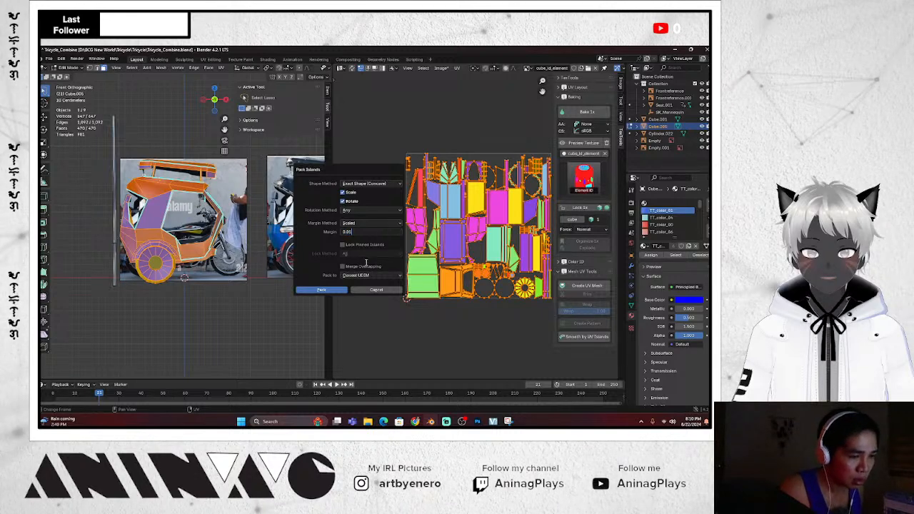
pyautogui.click(344, 290)
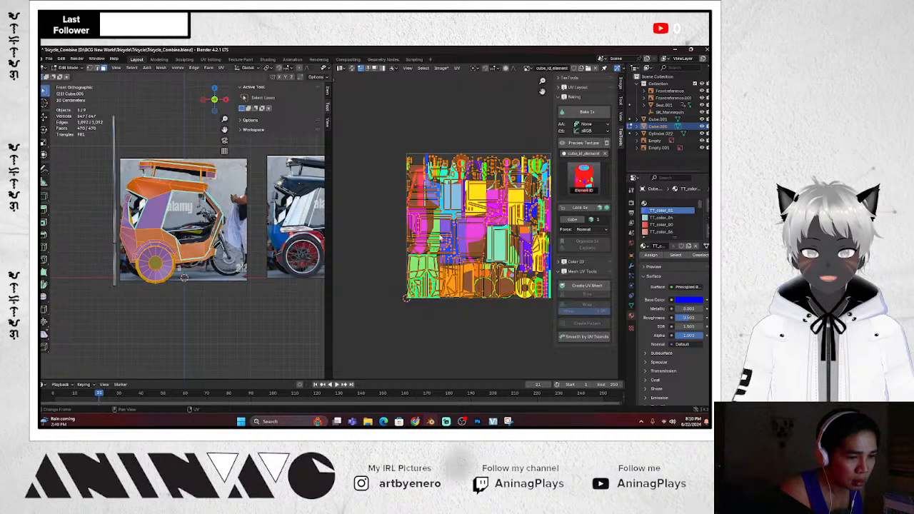
pyautogui.scroll(-2, 446, 240)
pyautogui.scroll(1, 446, 239)
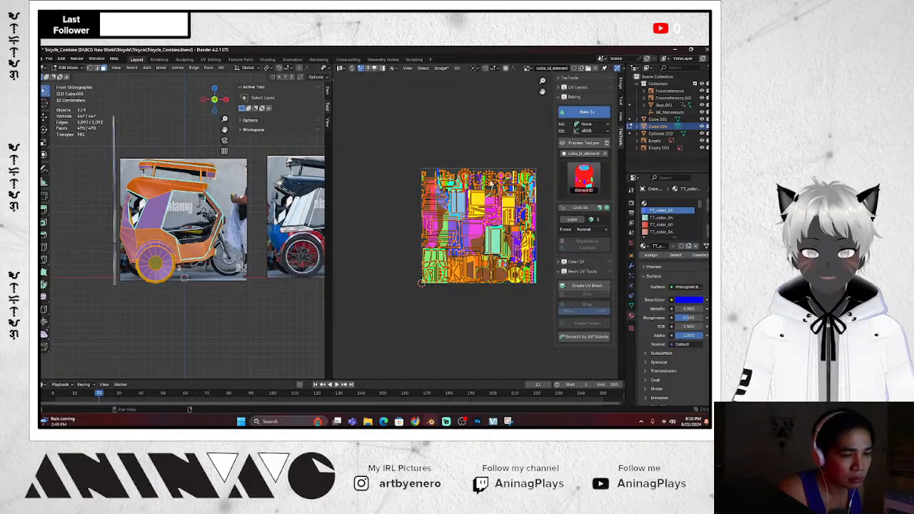
pyautogui.scroll(2, 499, 212)
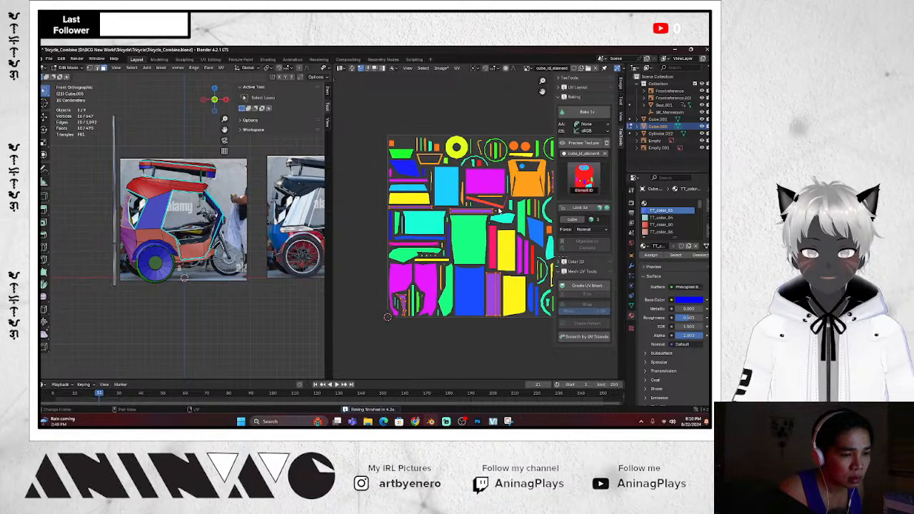
# Widen the UV/Image editor and zoom to frame the baked colour ID texture
pyautogui.scroll(-1, 500, 211)
pyautogui.moveTo(332, 208); pyautogui.dragTo(293, 208)
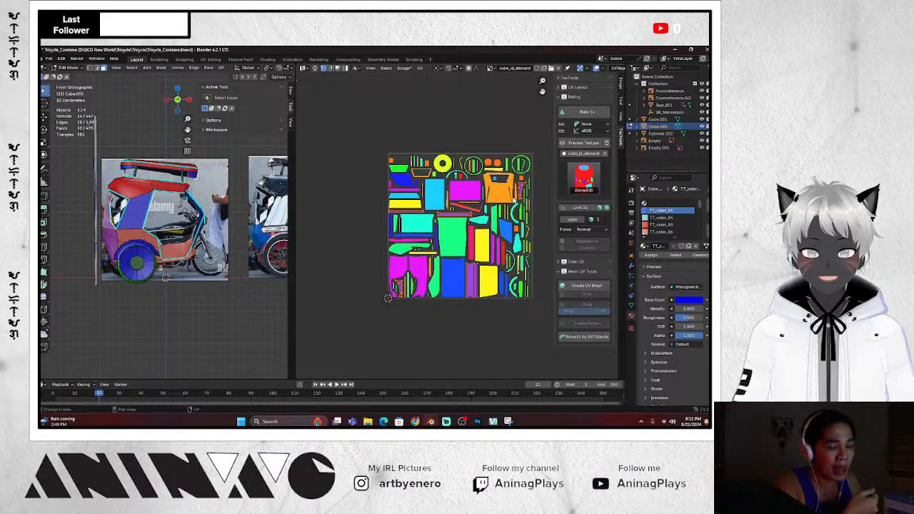
pyautogui.scroll(4, 513, 199)
pyautogui.scroll(-4, 488, 195)
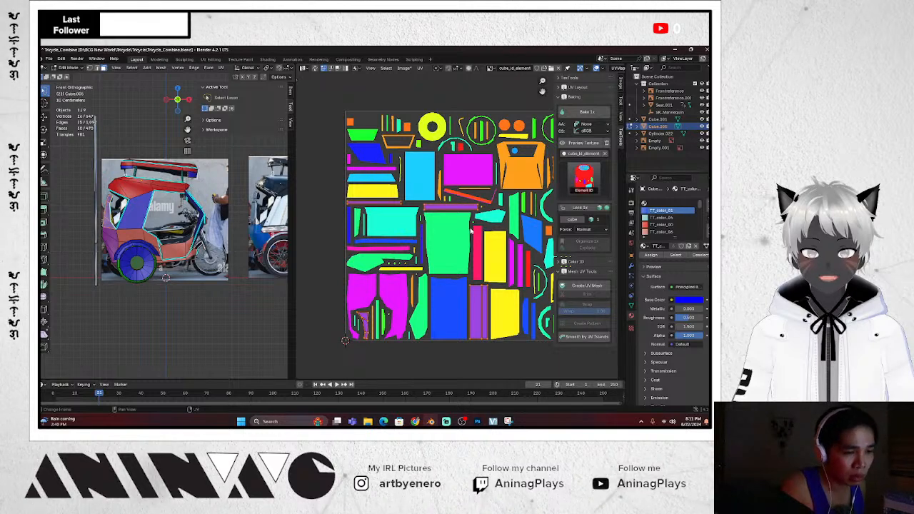
pyautogui.scroll(-4, 472, 230)
pyautogui.scroll(2, 479, 214)
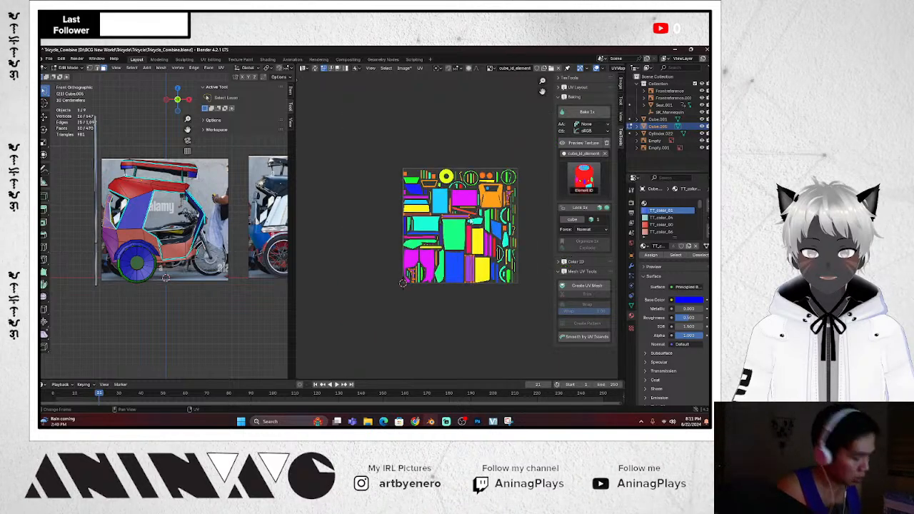
# Save the baked texture as 'SidecarCOlorID' and widen the 3D viewport
pyautogui.click(405, 69)
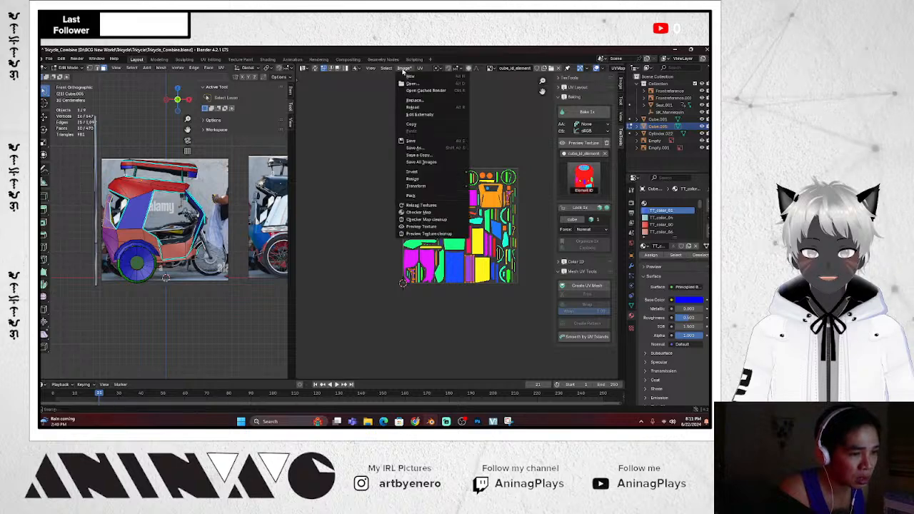
pyautogui.click(429, 149)
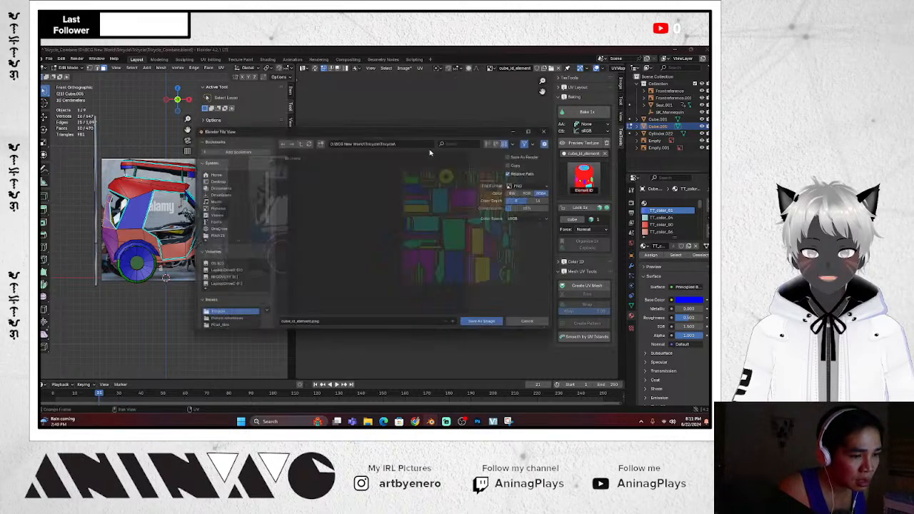
pyautogui.click(344, 327)
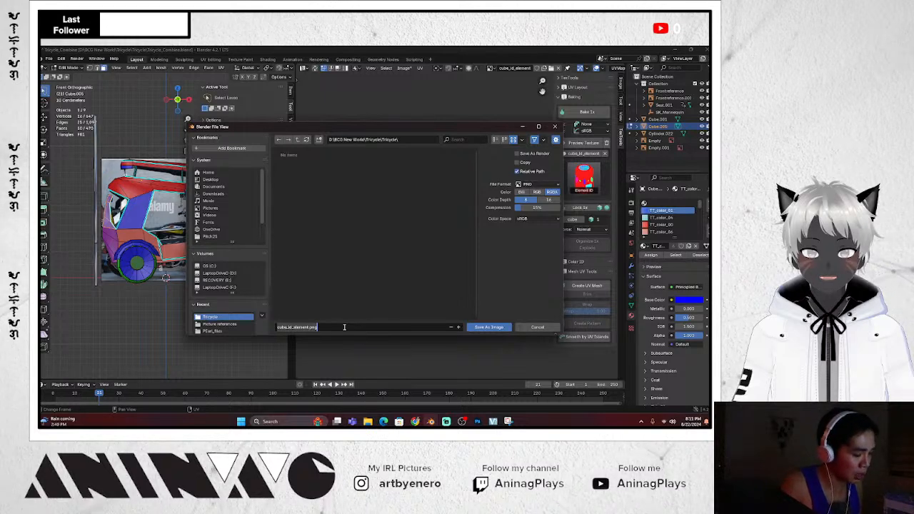
pyautogui.write('SidecarCOl')
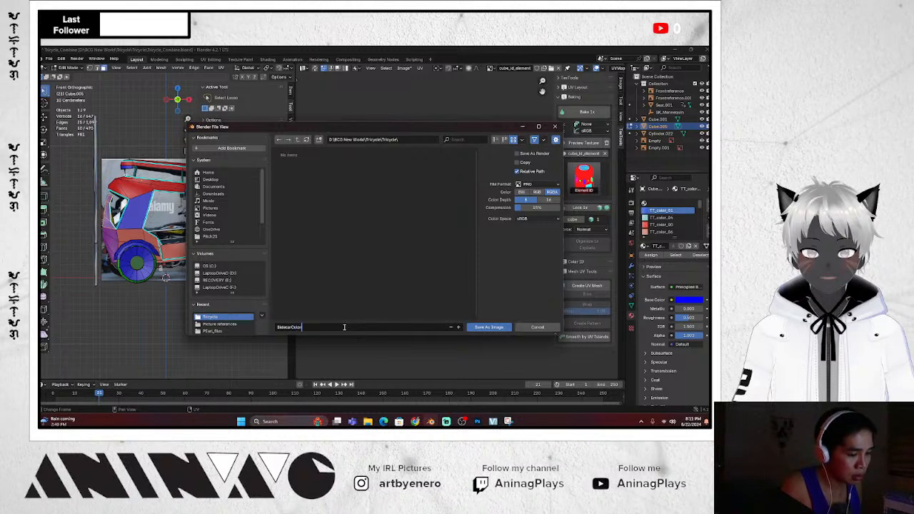
pyautogui.write('orID')
pyautogui.press('Return')
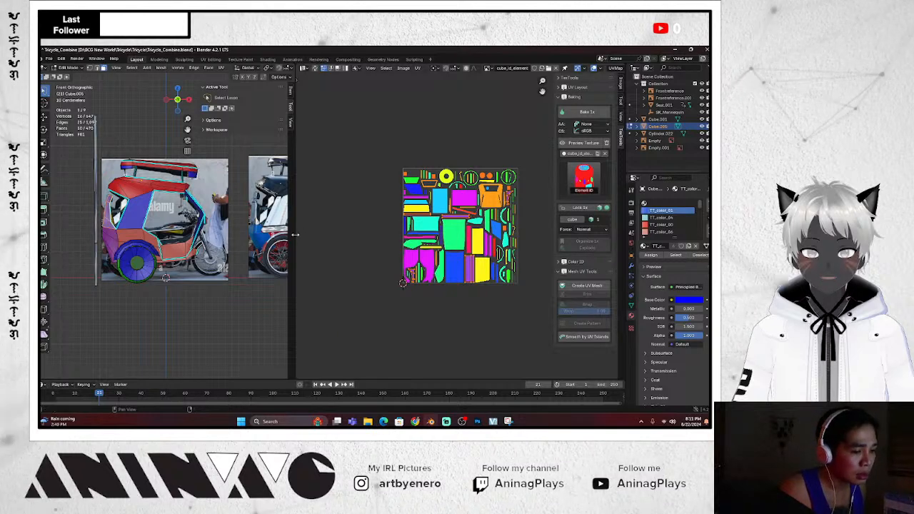
pyautogui.moveTo(293, 231); pyautogui.dragTo(378, 232)
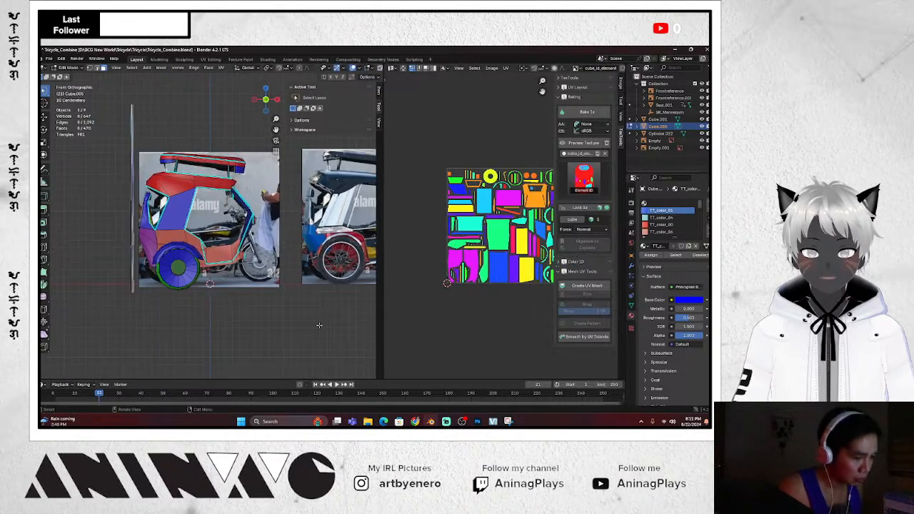
# In Object Mode, duplicate the coloured tricycle and place the copy to the left
pyautogui.scroll(2, 323, 288)
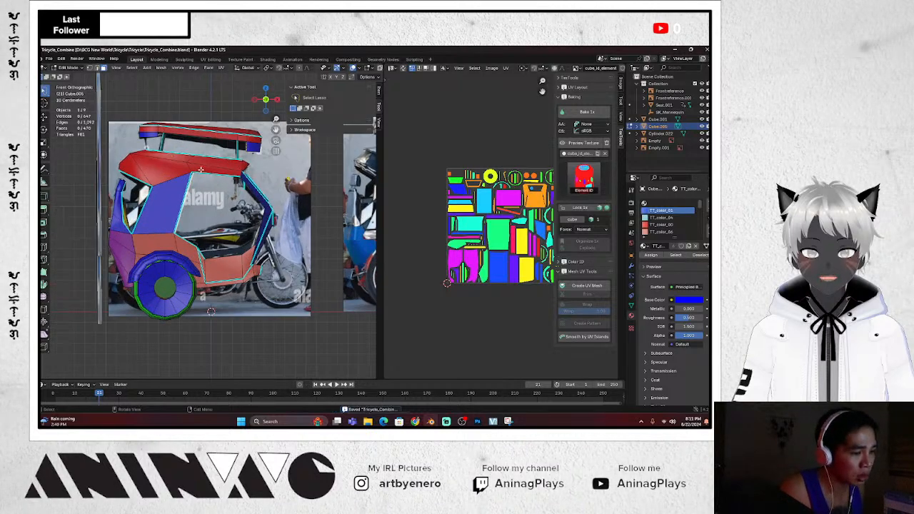
pyautogui.press('Tab')
pyautogui.scroll(-2, 236, 210)
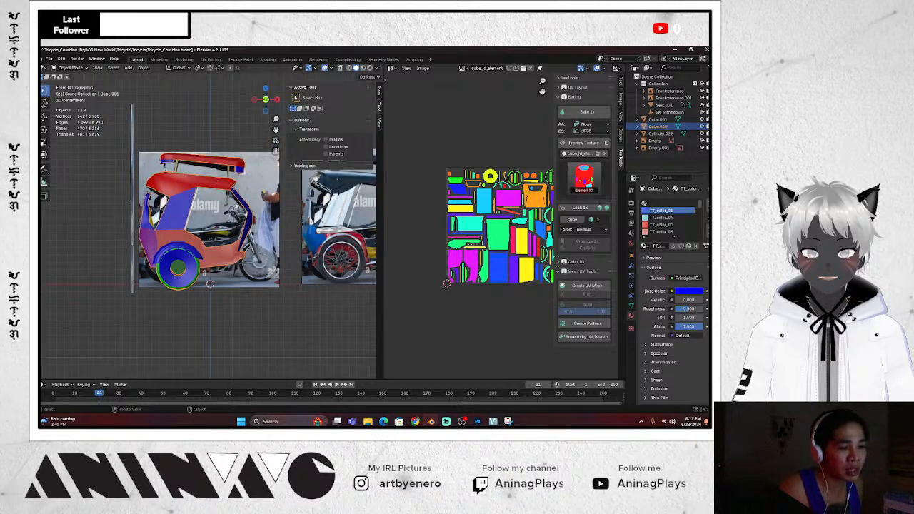
pyautogui.scroll(1, 236, 207)
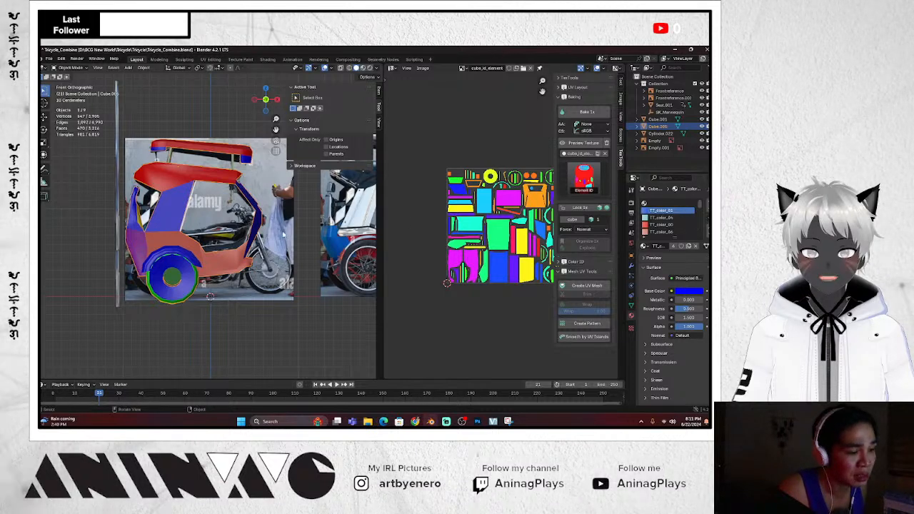
pyautogui.scroll(-1, 283, 235)
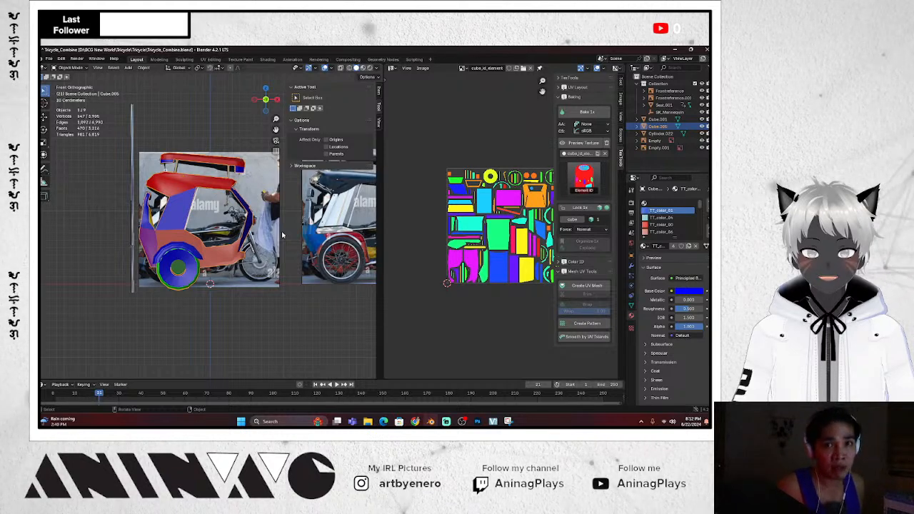
pyautogui.scroll(-2, 277, 238)
pyautogui.scroll(2, 277, 239)
pyautogui.scroll(-3, 278, 250)
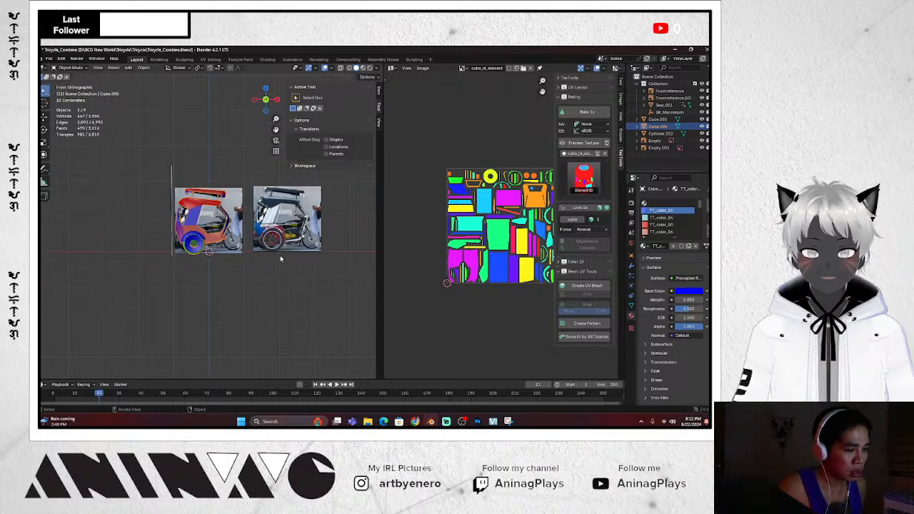
pyautogui.scroll(1, 224, 240)
pyautogui.hotkey('shift', 'd')
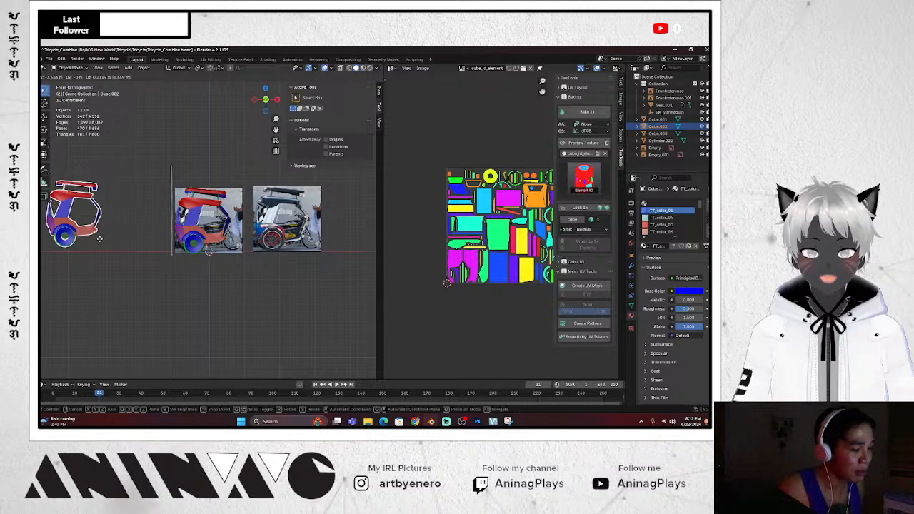
pyautogui.click(97, 238)
pyautogui.scroll(-3, 141, 253)
pyautogui.scroll(1, 234, 250)
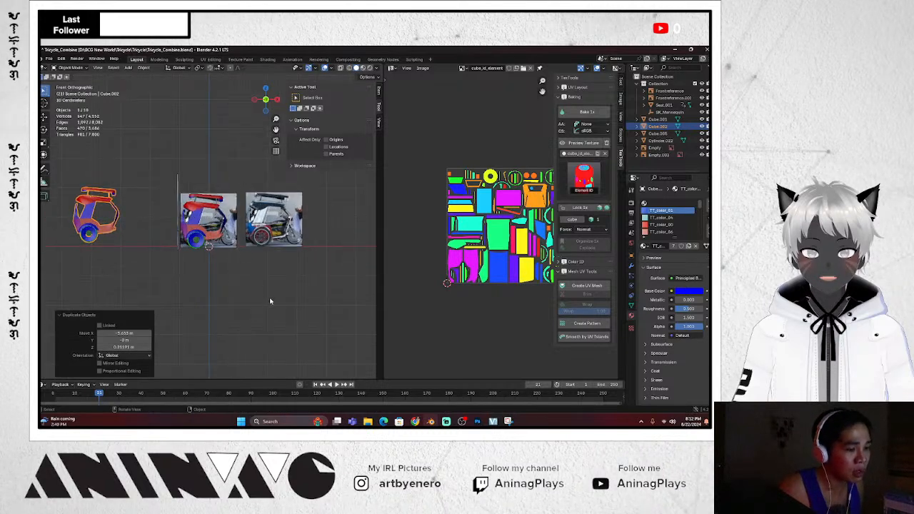
pyautogui.scroll(2, 266, 262)
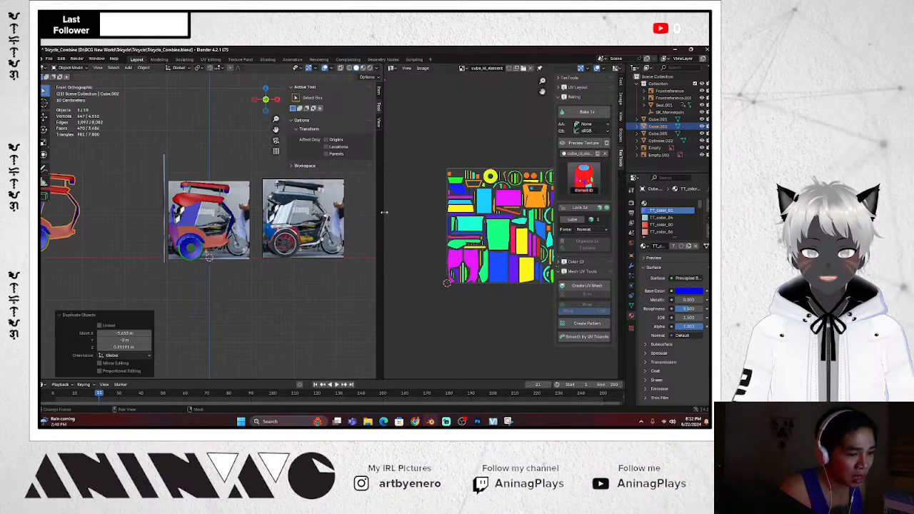
pyautogui.moveTo(381, 212); pyautogui.dragTo(476, 216)
pyautogui.scroll(-3, 271, 277)
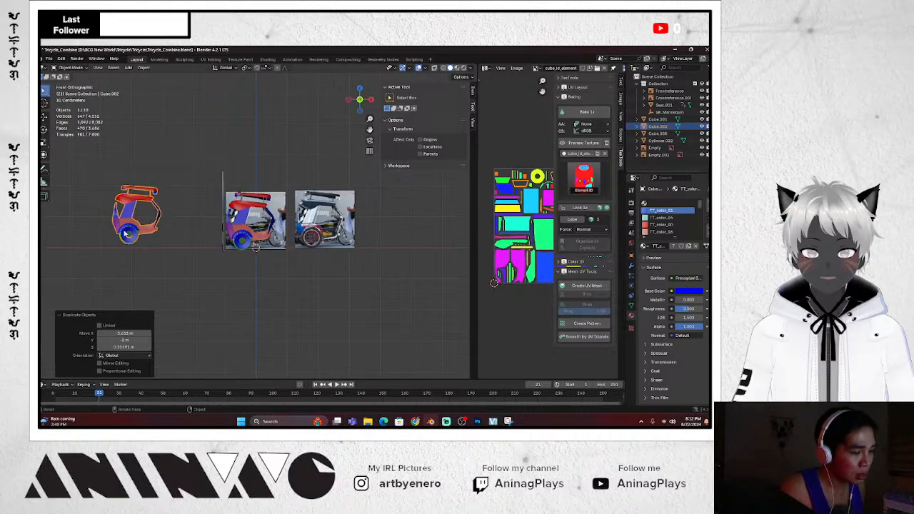
pyautogui.scroll(2, 275, 248)
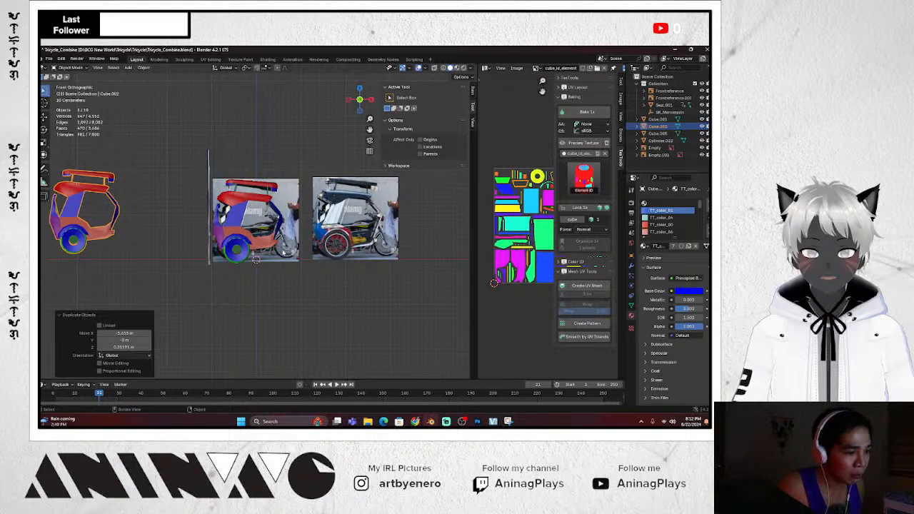
pyautogui.scroll(-1, 268, 272)
# Remove all nine colour material slots from the original tricycle and add one new material
pyautogui.click(260, 230)
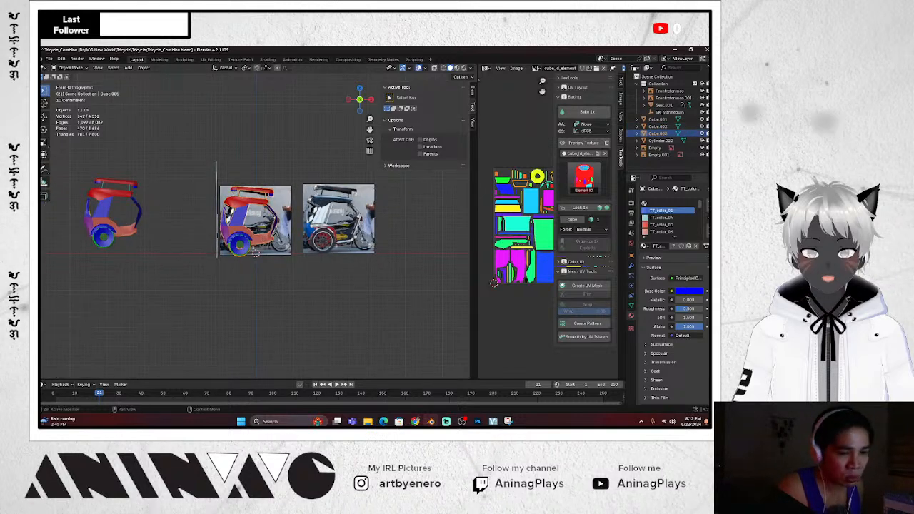
pyautogui.click(708, 211)
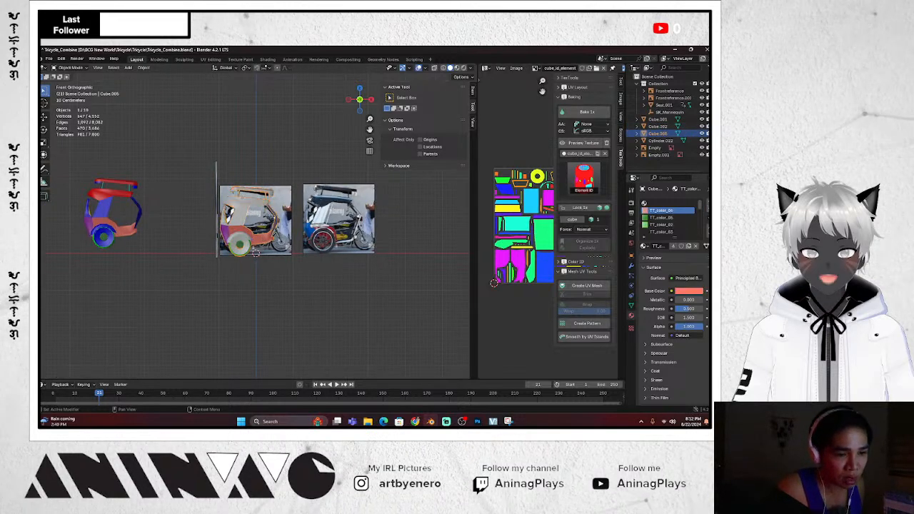
pyautogui.click(708, 211)
pyautogui.click(708, 210)
pyautogui.click(708, 211)
pyautogui.click(708, 210)
pyautogui.click(708, 211)
pyautogui.click(709, 211)
pyautogui.click(708, 211)
pyautogui.click(708, 211)
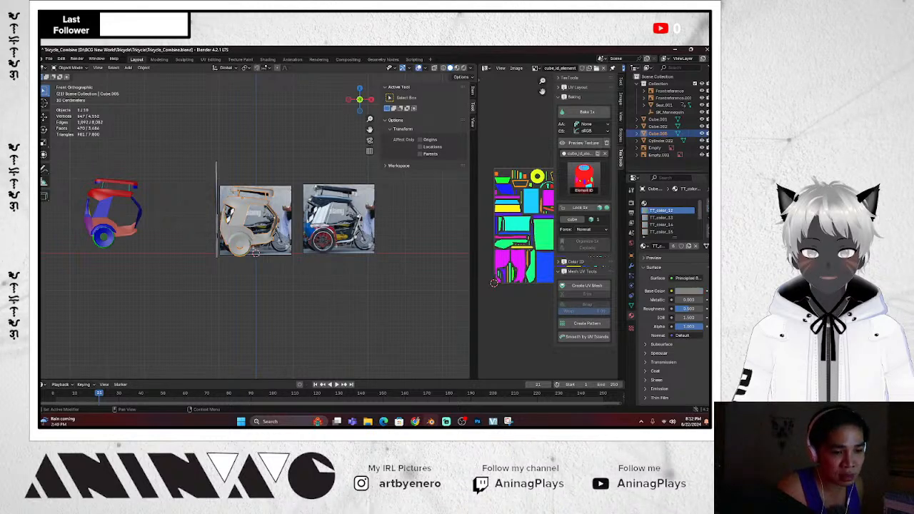
pyautogui.click(708, 211)
pyautogui.click(708, 211)
pyautogui.click(708, 210)
pyautogui.click(708, 211)
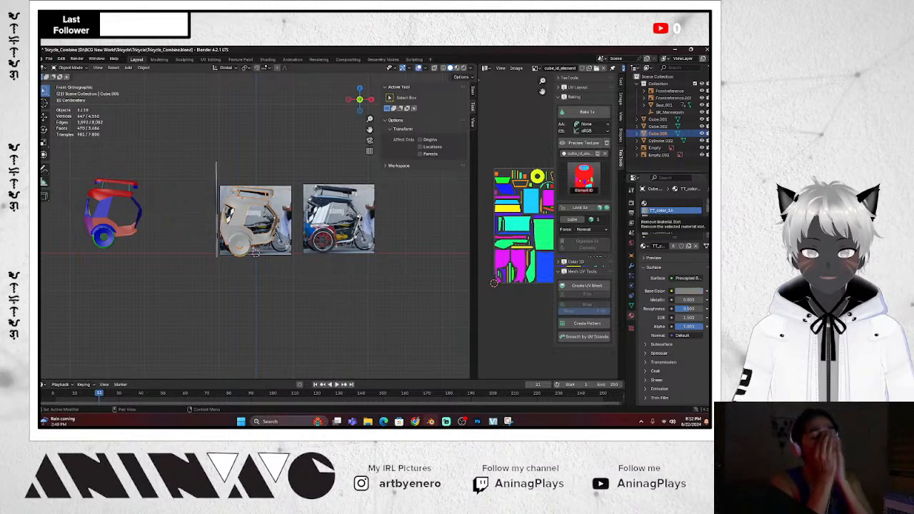
pyautogui.click(708, 211)
pyautogui.click(708, 210)
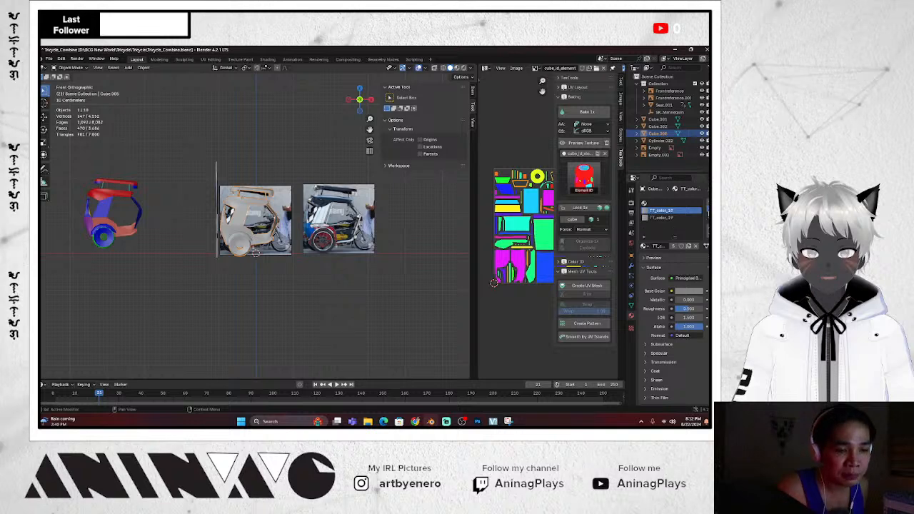
pyautogui.click(708, 211)
pyautogui.click(708, 211)
pyautogui.click(676, 231)
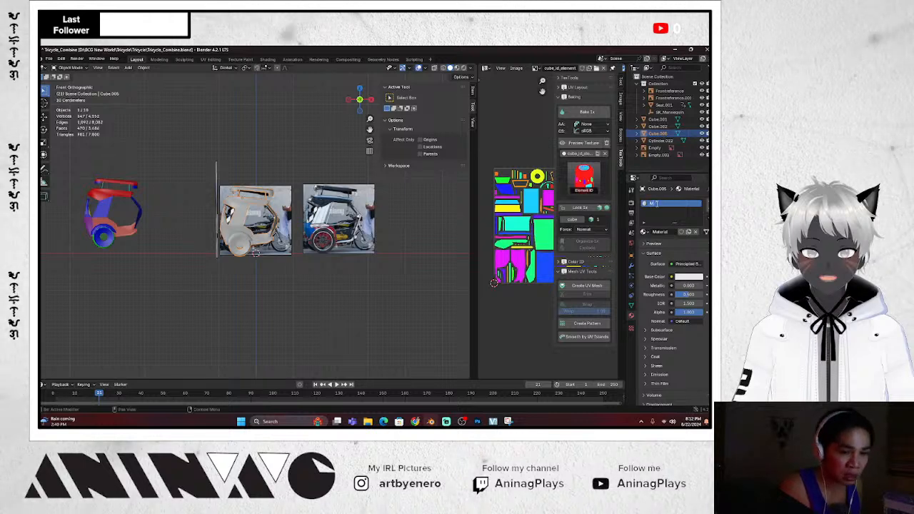
# Name the new material Mat_Sidecar and expand the tricycle's UV maps in mesh data
pyautogui.click(658, 204)
pyautogui.write('Mat_Side')
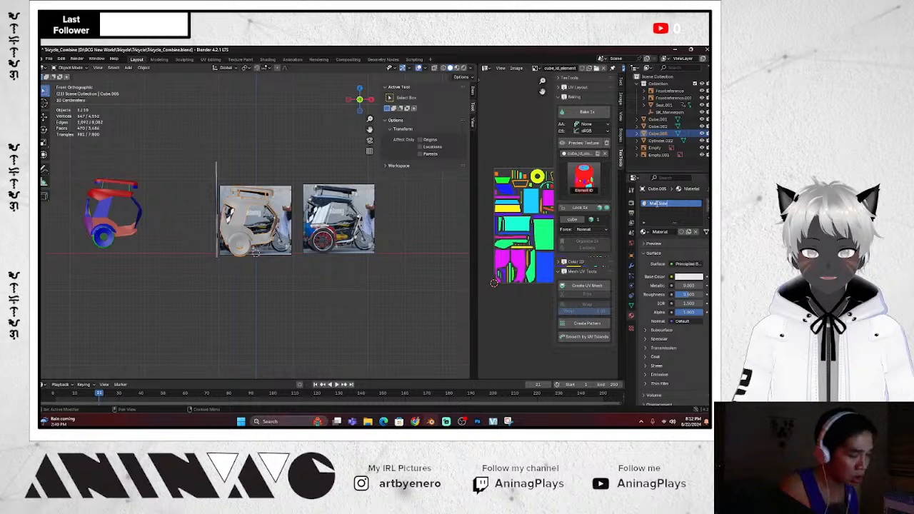
pyautogui.write('car')
pyautogui.press('Return')
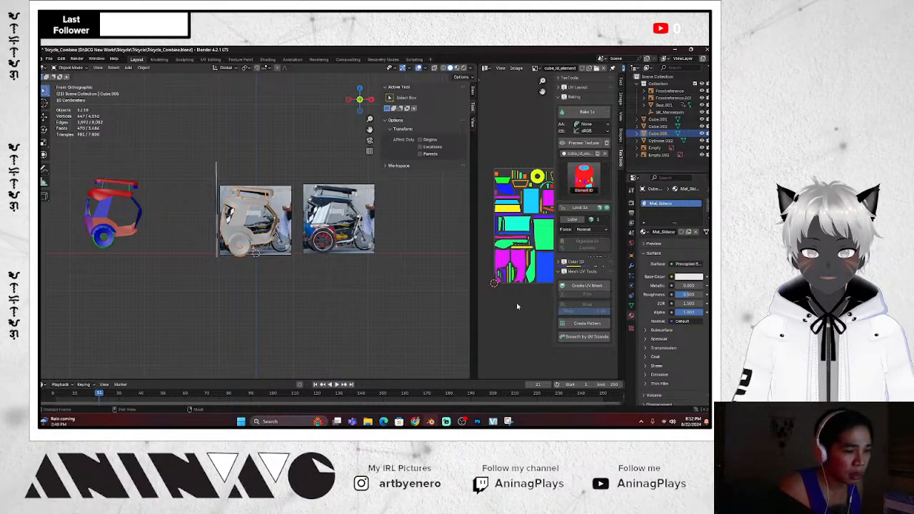
pyautogui.click(632, 307)
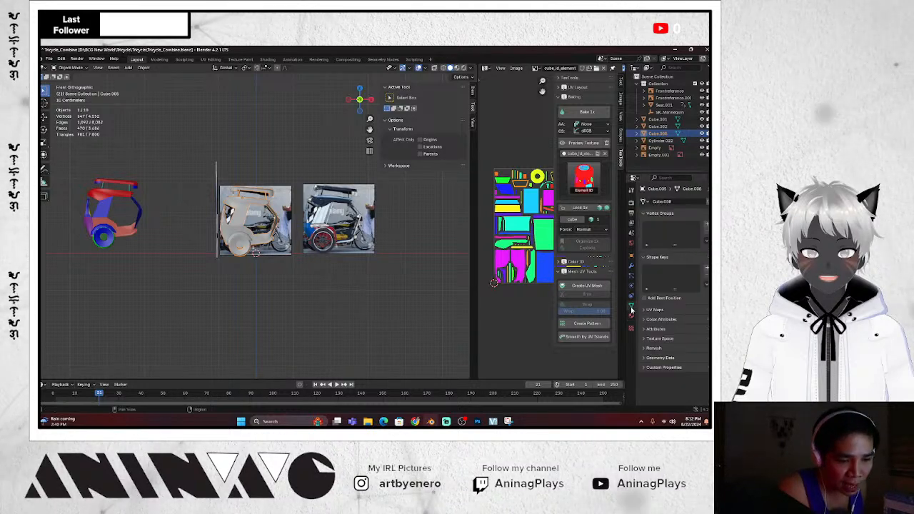
pyautogui.click(645, 311)
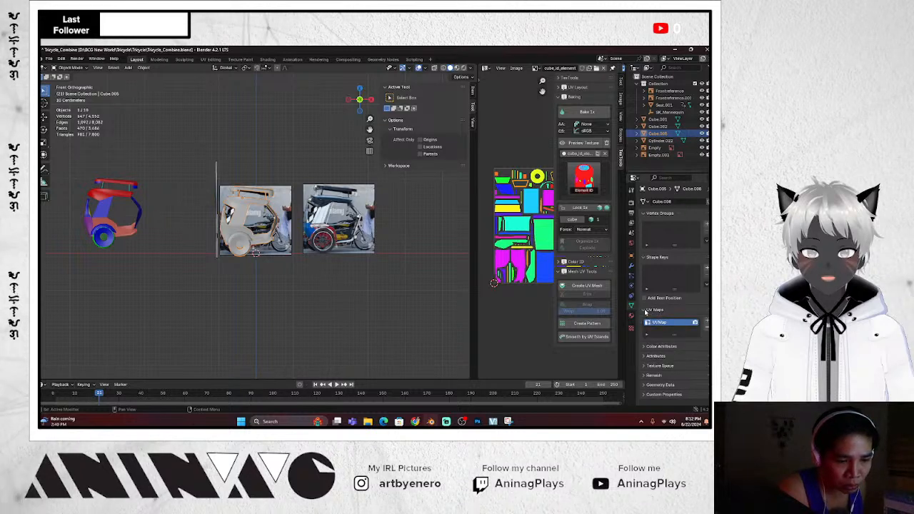
# Deselect the tricycle, return to front view, and save the blend file
pyautogui.click(351, 292)
pyautogui.scroll(4, 343, 282)
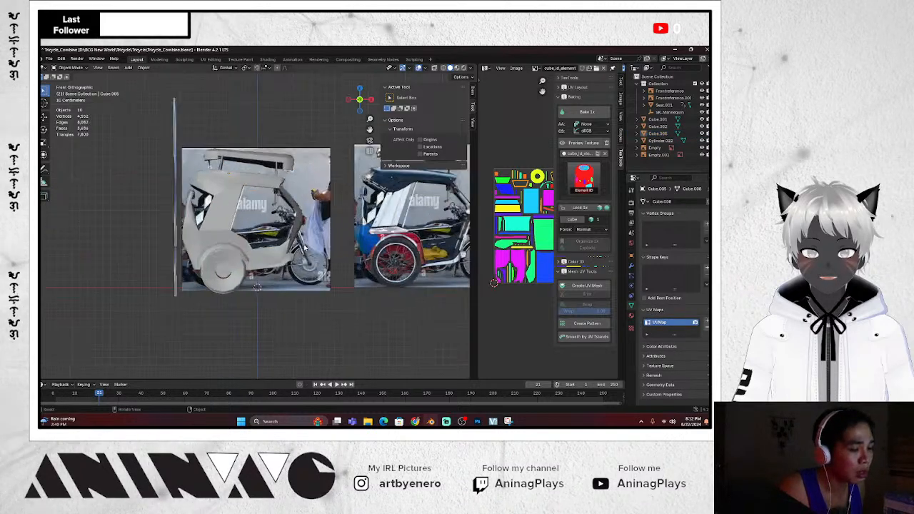
pyautogui.scroll(-3, 307, 251)
pyautogui.press('KP_8')
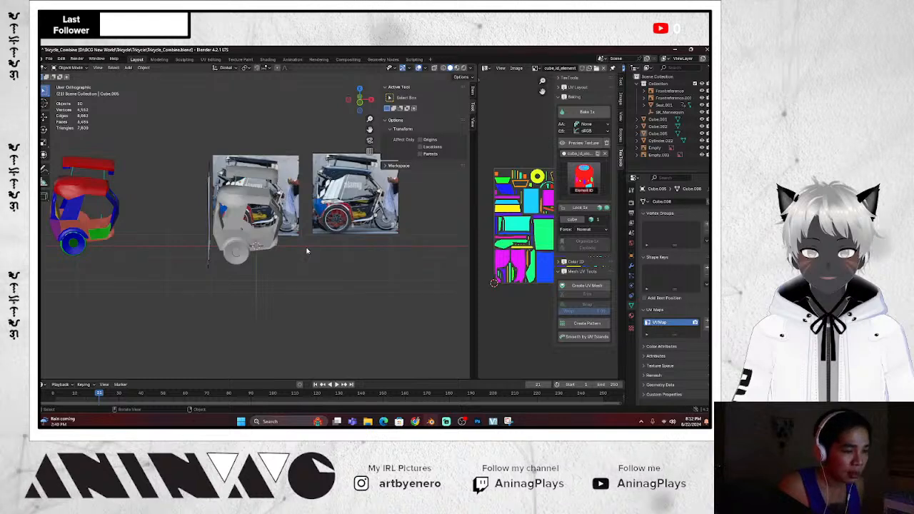
pyautogui.press('KP_1')
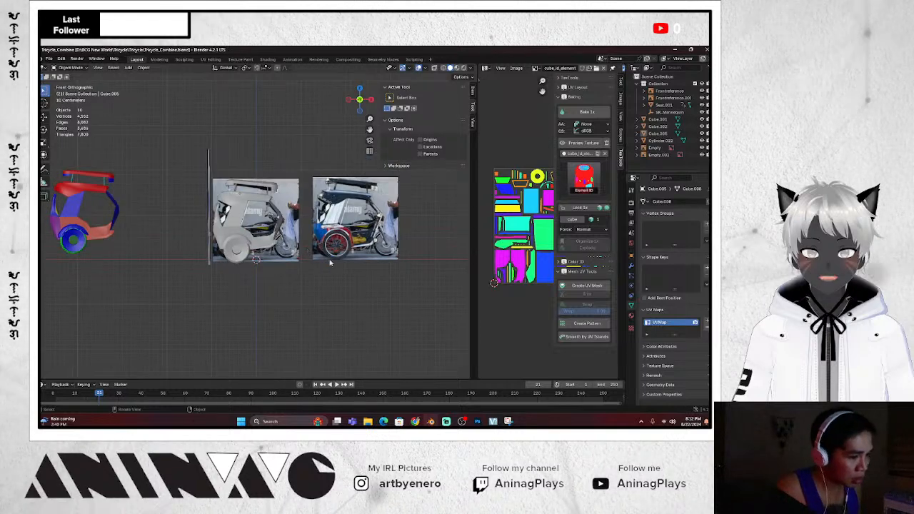
pyautogui.hotkey('ctrl', 's')
pyautogui.scroll(5, 300, 256)
pyautogui.scroll(-2, 296, 258)
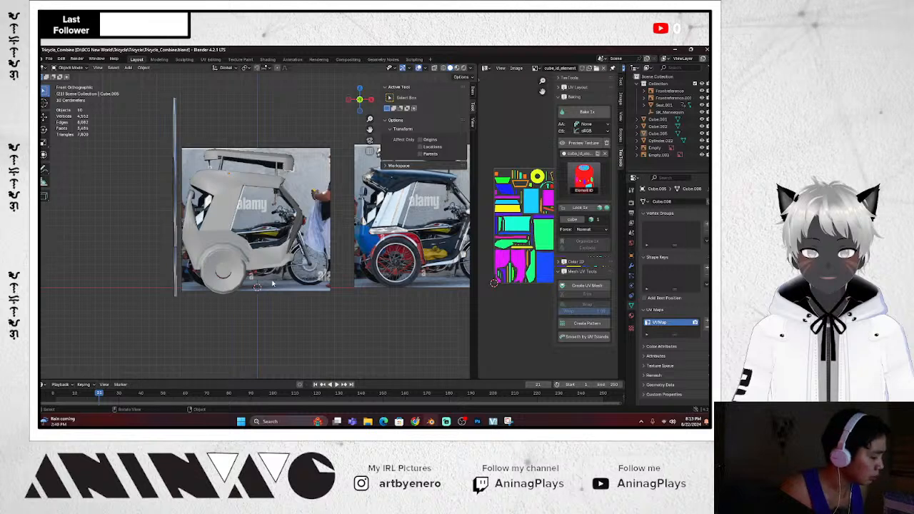
pyautogui.scroll(-2, 272, 284)
pyautogui.scroll(2, 265, 288)
# Select the sidecar body and start an FBX export limited to selected objects
pyautogui.scroll(-1, 267, 308)
pyautogui.click(269, 258)
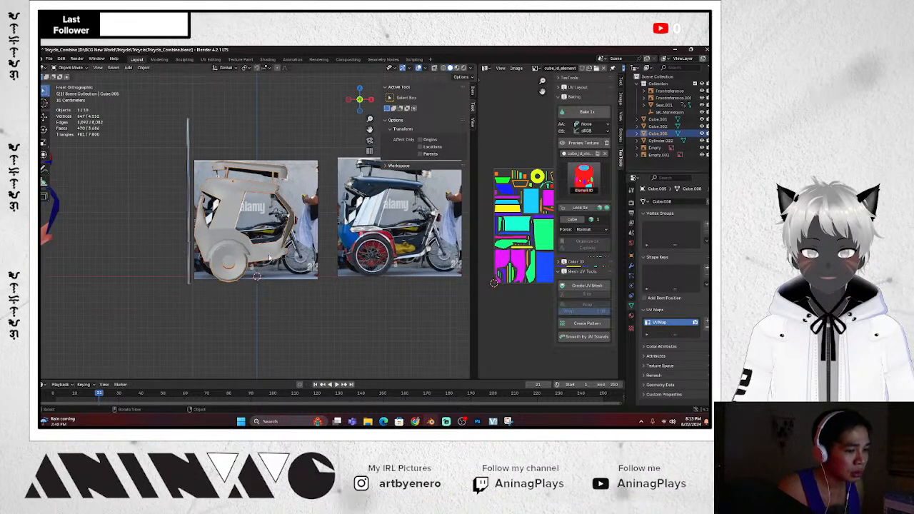
pyautogui.click(48, 59)
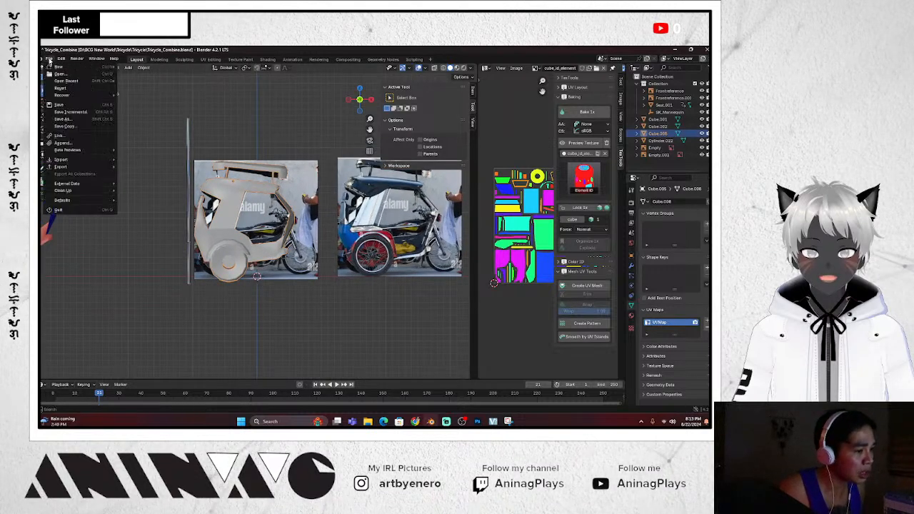
pyautogui.moveTo(65, 167)
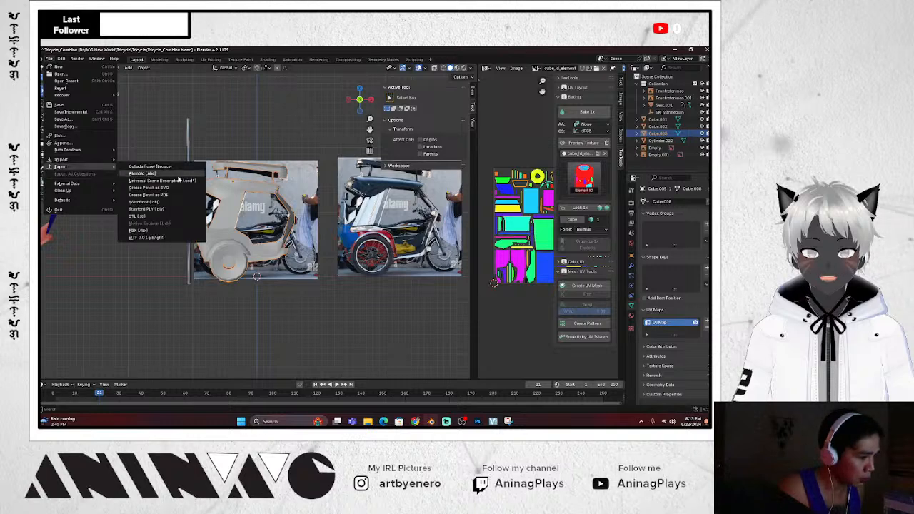
pyautogui.click(151, 232)
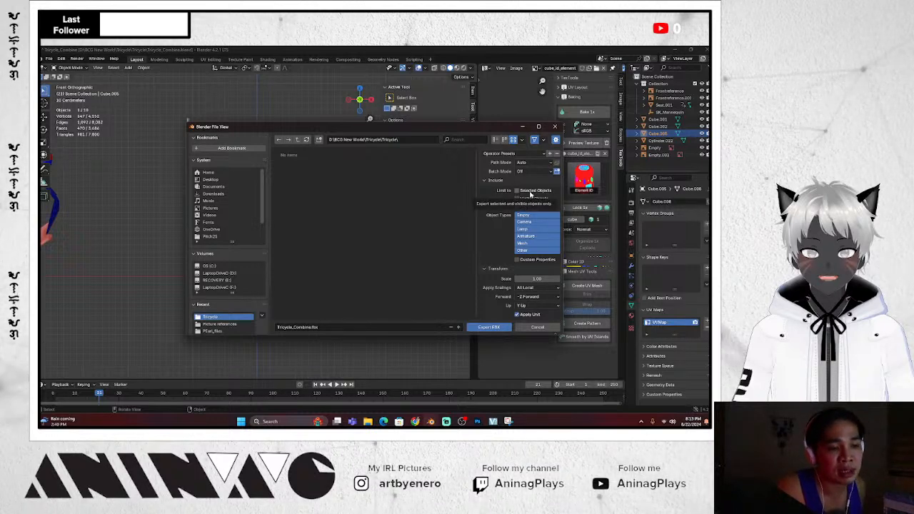
pyautogui.click(530, 192)
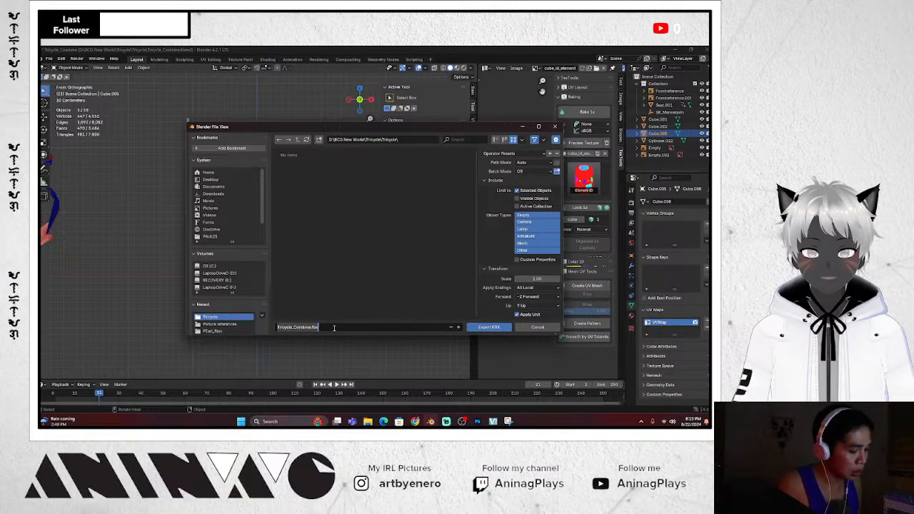
# Type the sidecar low-poly file name and export the FBX
pyautogui.write('Si')
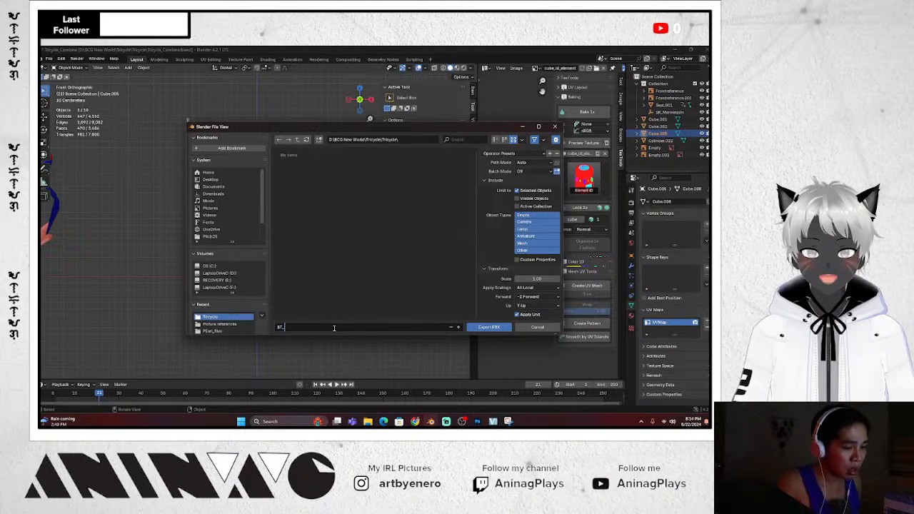
pyautogui.write('SM_Side')
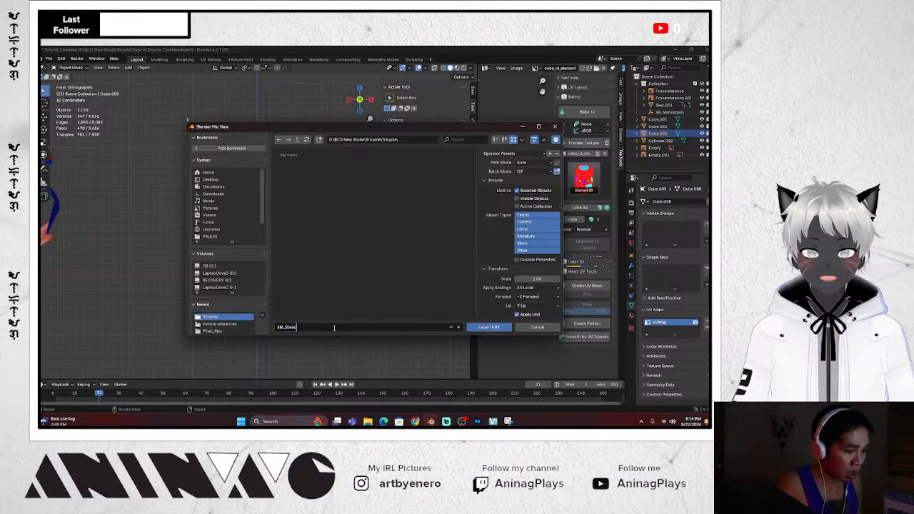
pyautogui.press('BackSpace')
pyautogui.press('BackSpace')
pyautogui.press('BackSpace')
pyautogui.press('BackSpace')
pyautogui.press('BackSpace')
pyautogui.press('BackSpace')
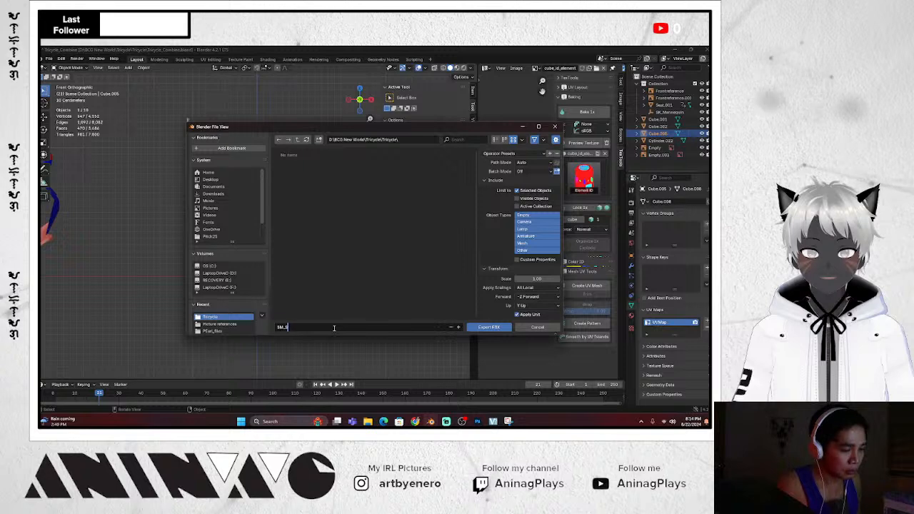
pyautogui.write('t')
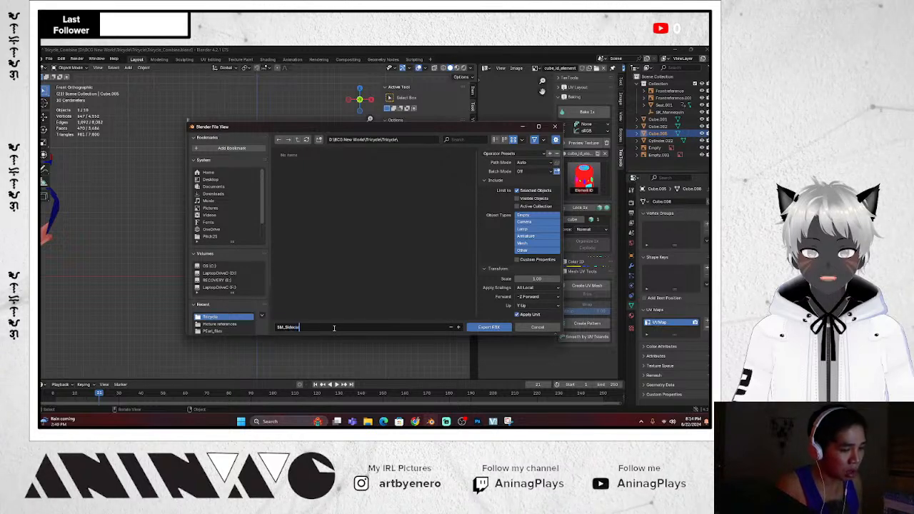
pyautogui.write('decarLowP')
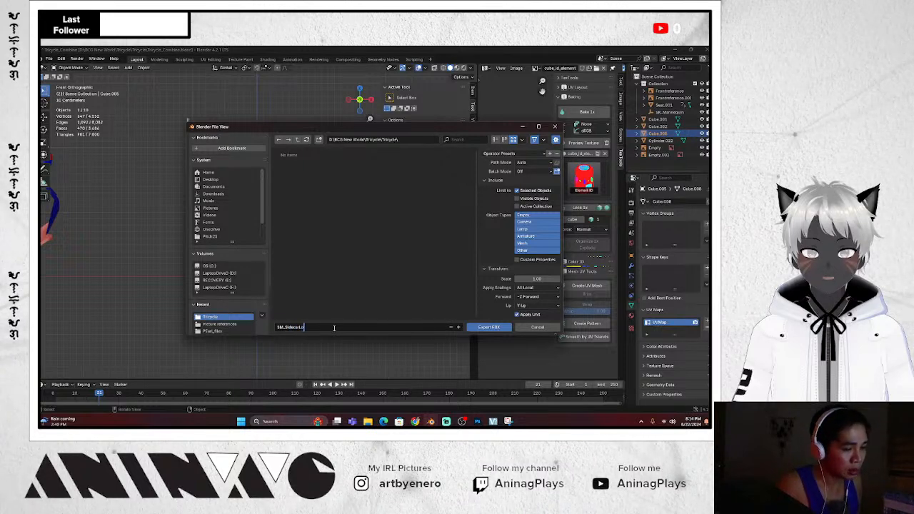
pyautogui.write('o')
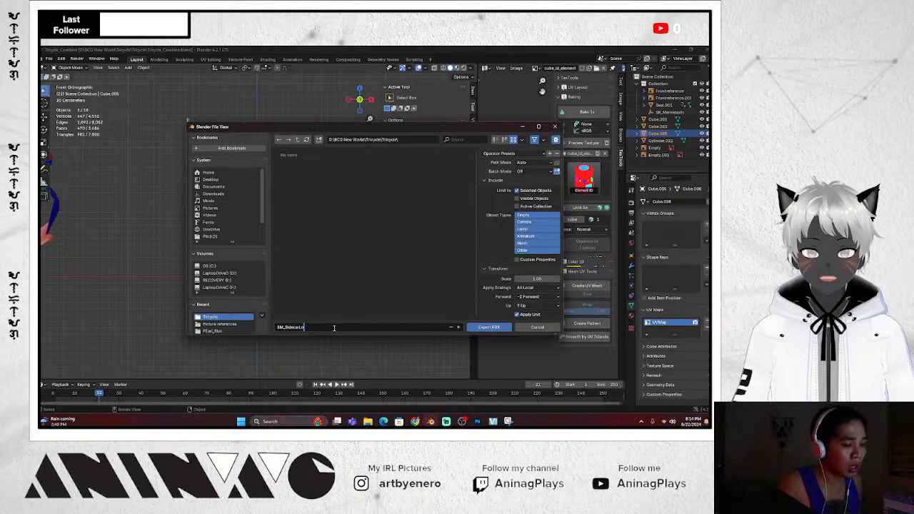
pyautogui.press('BackSpace')
pyautogui.press('BackSpace')
pyautogui.press('BackSpace')
pyautogui.press('BackSpace')
pyautogui.press('BackSpace')
pyautogui.write('Lo')
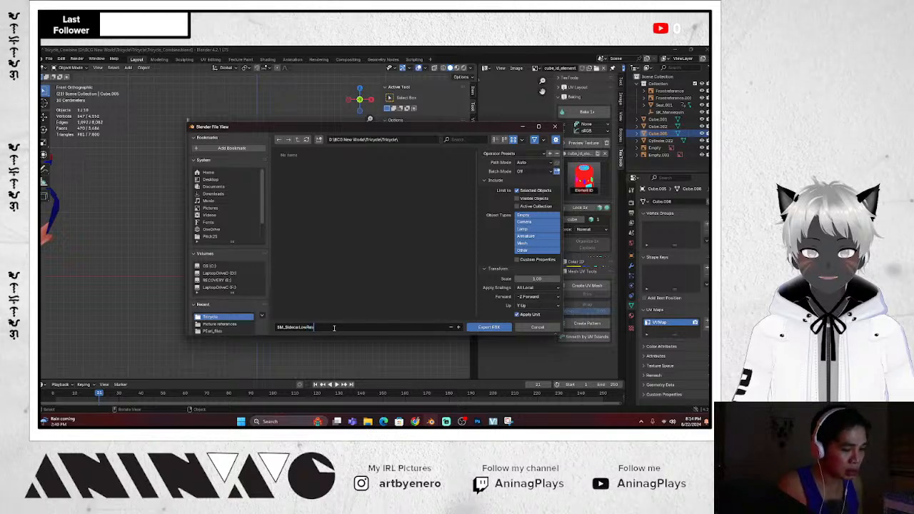
pyautogui.press('Return')
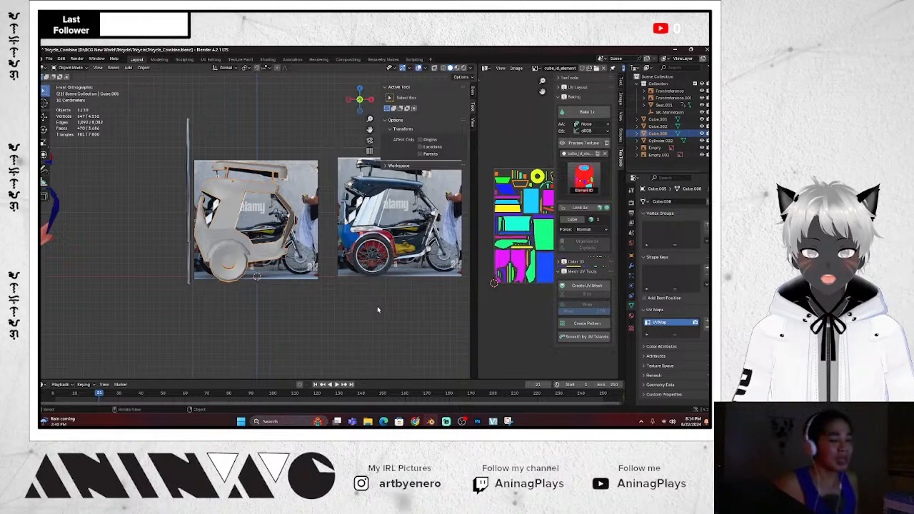
# Search Windows for 'subs' and launch Substance Painter
pyautogui.click(300, 421)
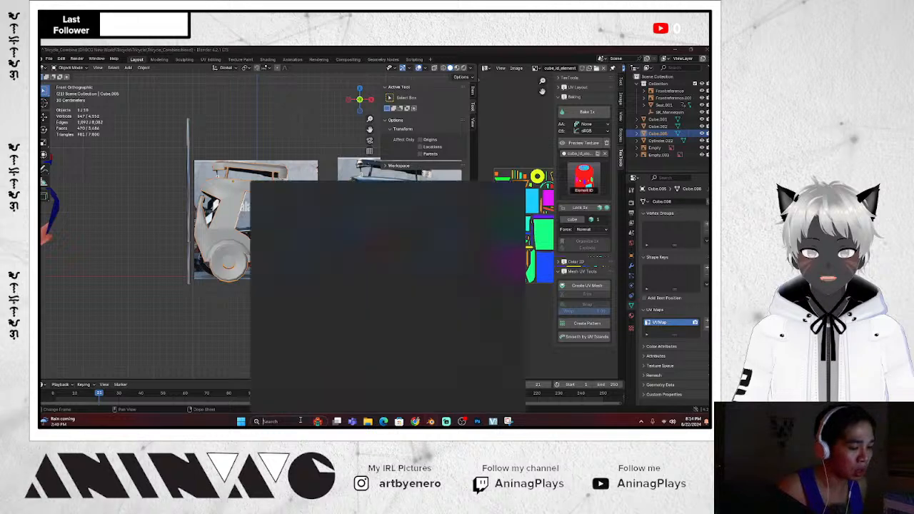
pyautogui.write('subs')
pyautogui.moveTo(378, 421)
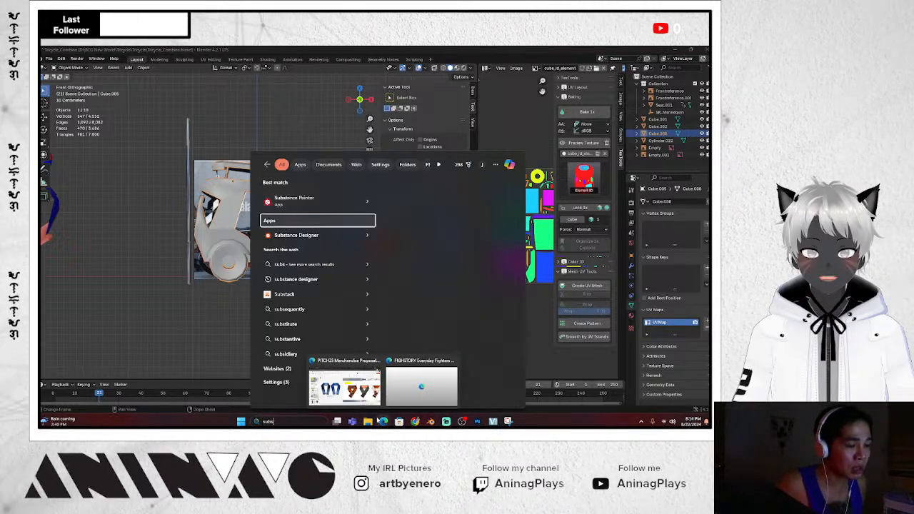
pyautogui.click(295, 200)
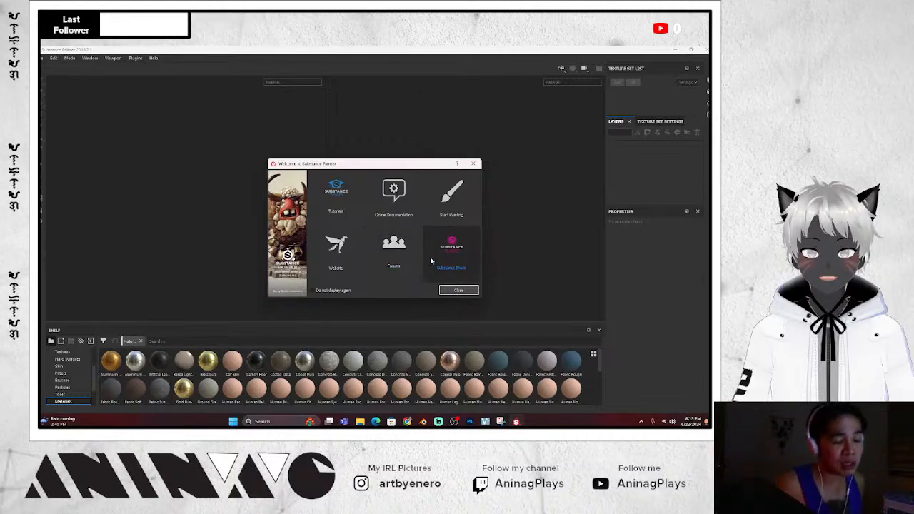
# Dismiss the welcome screen and bring up the Open project dialog
pyautogui.click(458, 289)
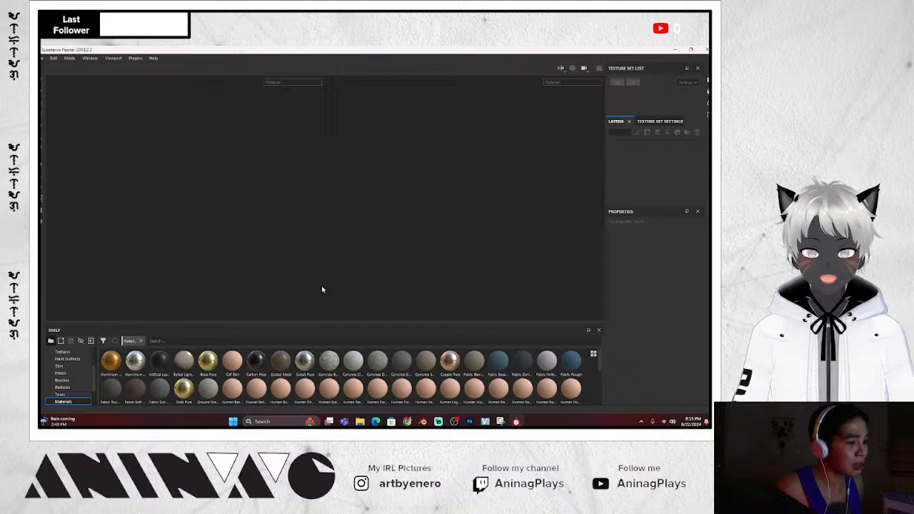
pyautogui.click(44, 58)
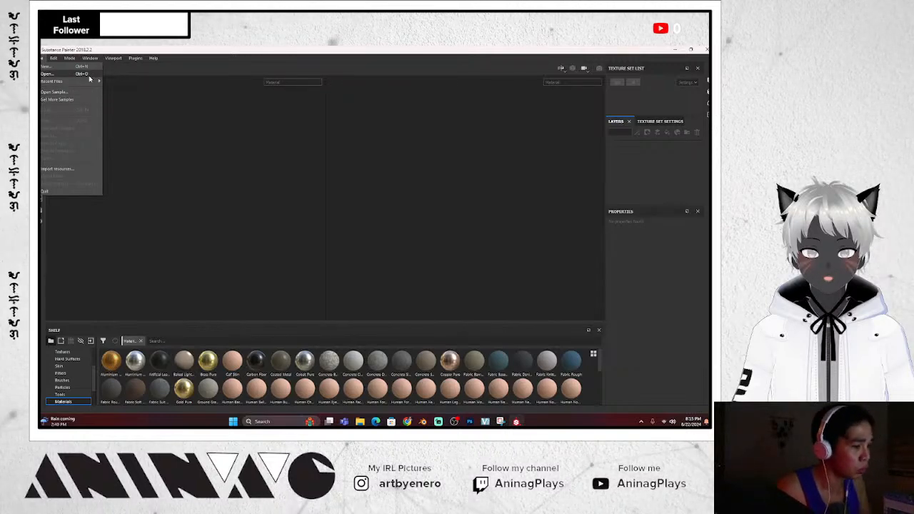
pyautogui.click(89, 74)
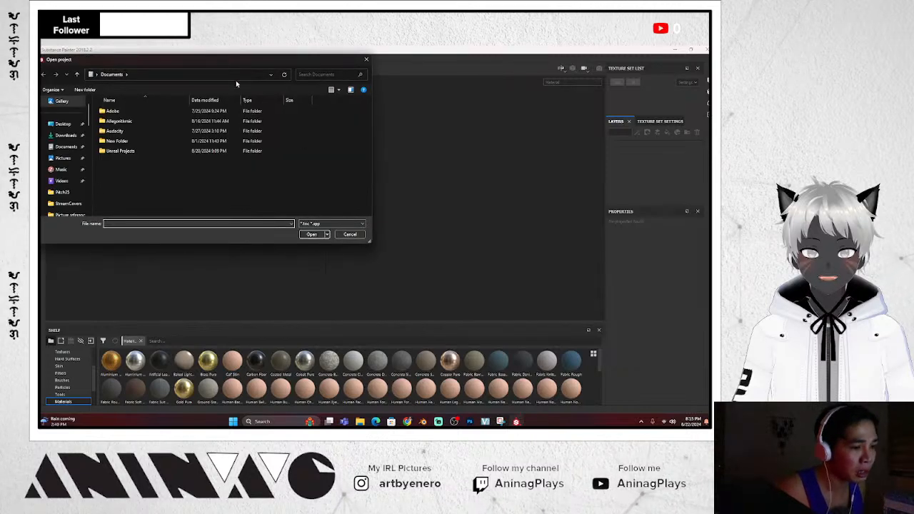
pyautogui.moveTo(232, 64); pyautogui.dragTo(402, 123)
pyautogui.scroll(-1, 243, 243)
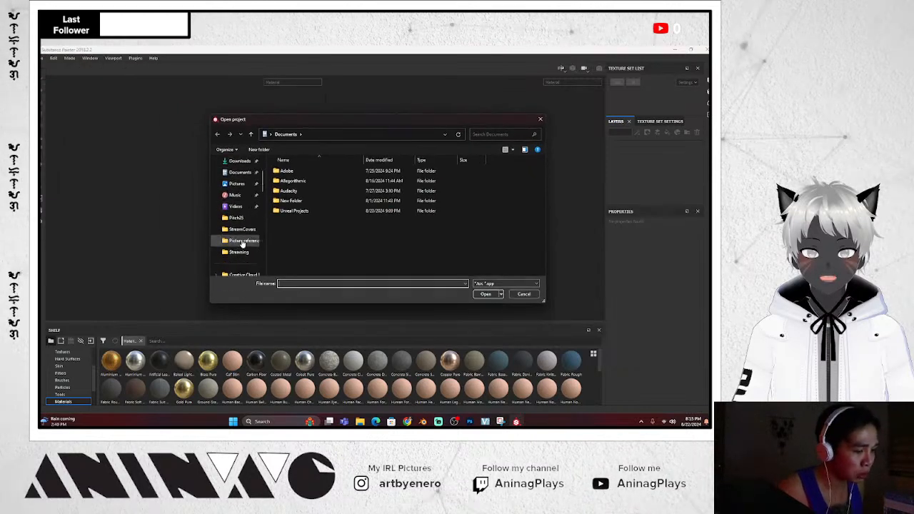
pyautogui.scroll(1, 246, 229)
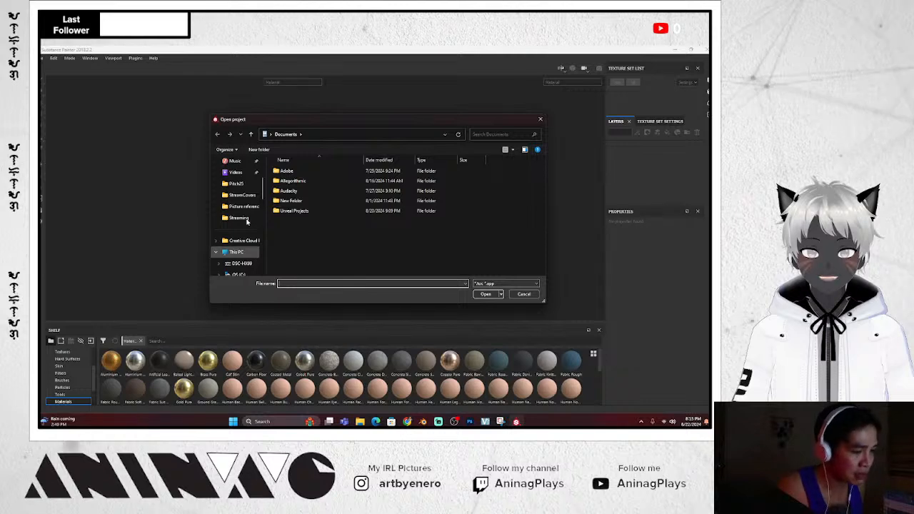
pyautogui.scroll(-1, 247, 222)
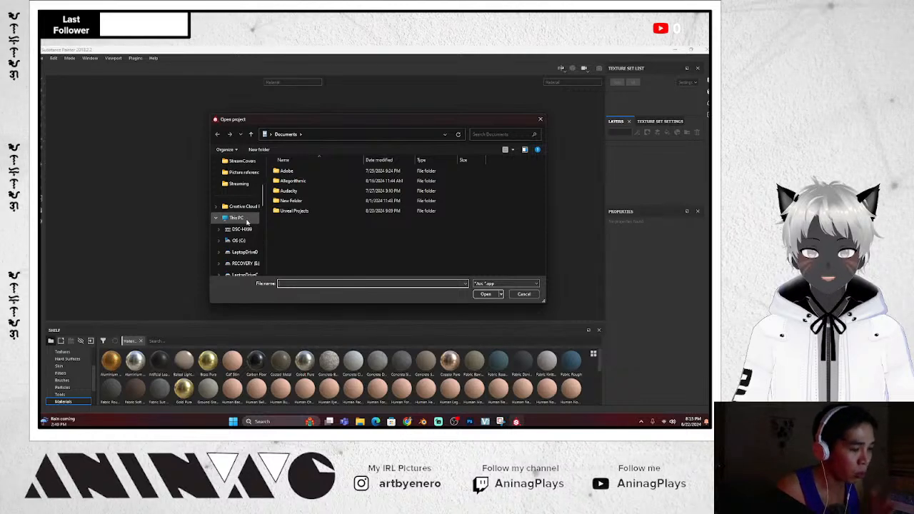
pyautogui.scroll(-5, 247, 222)
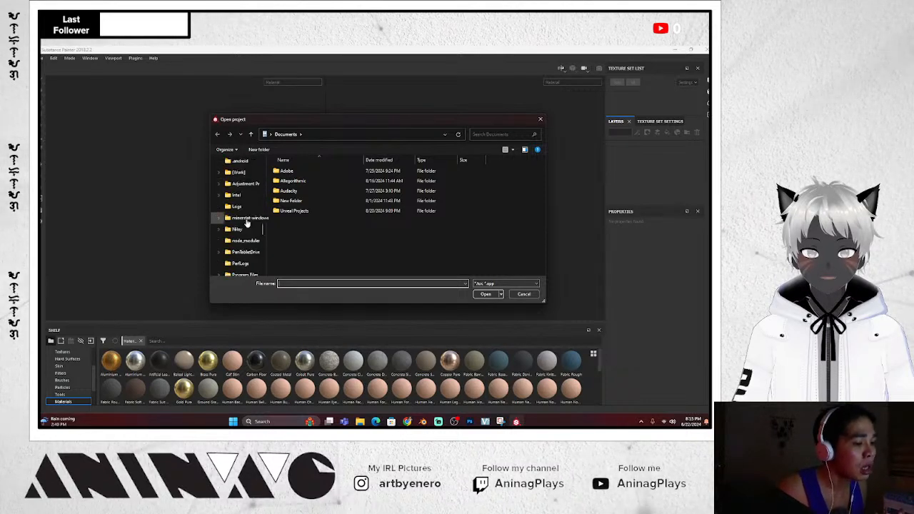
pyautogui.scroll(5, 247, 218)
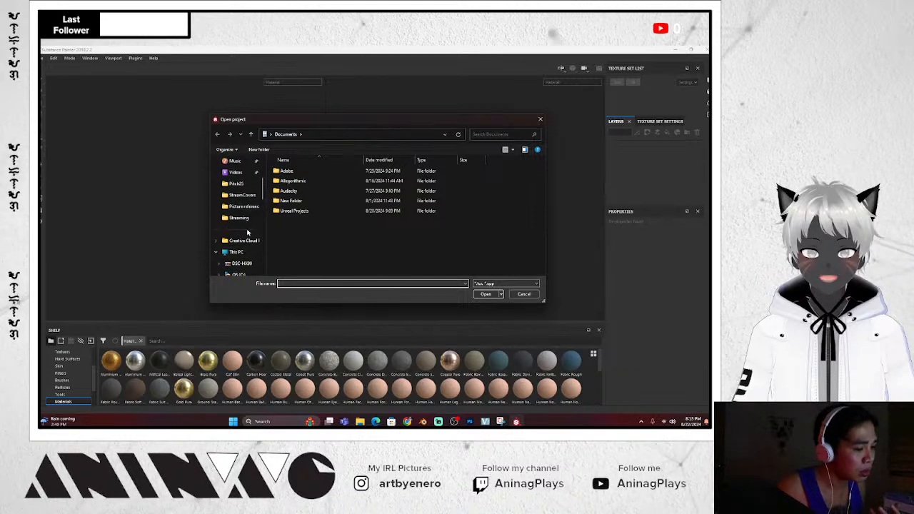
# Browse D: > BCG New World > Tricycle subfolders, cancel, and return to Blender
pyautogui.click(259, 218)
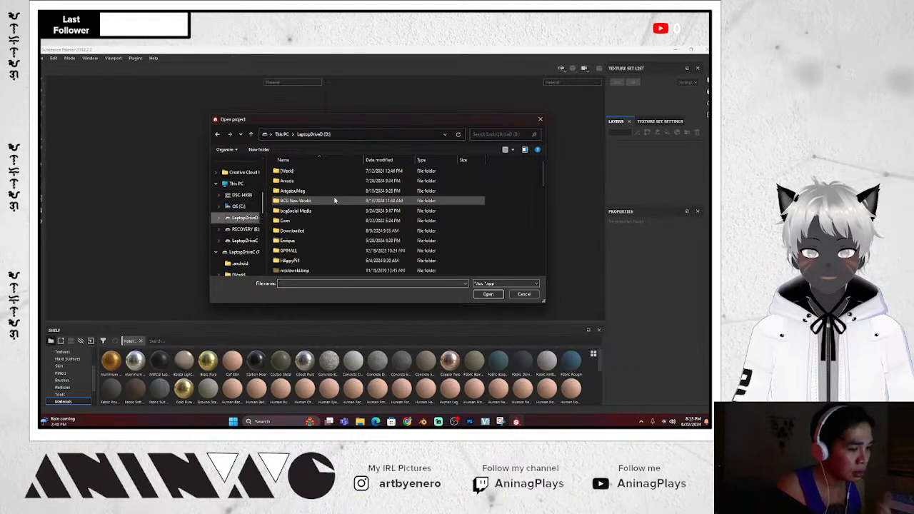
pyautogui.doubleClick(309, 203)
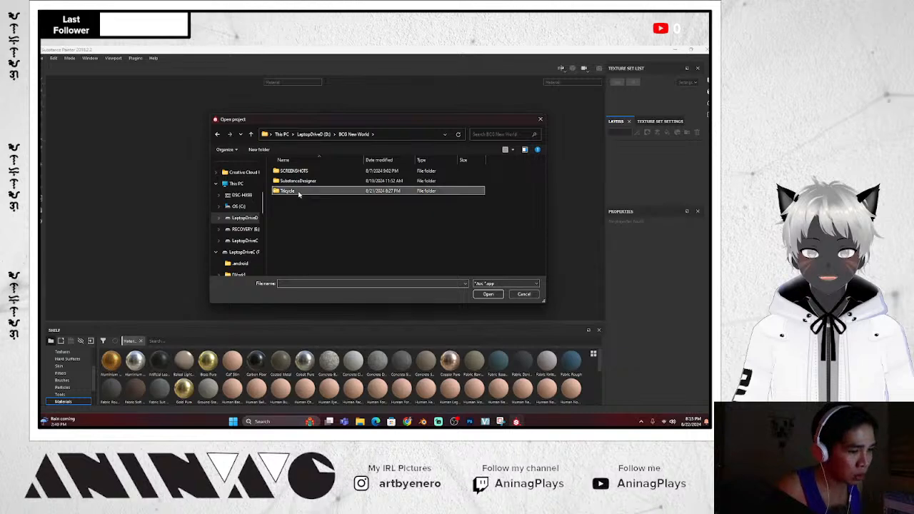
pyautogui.doubleClick(315, 191)
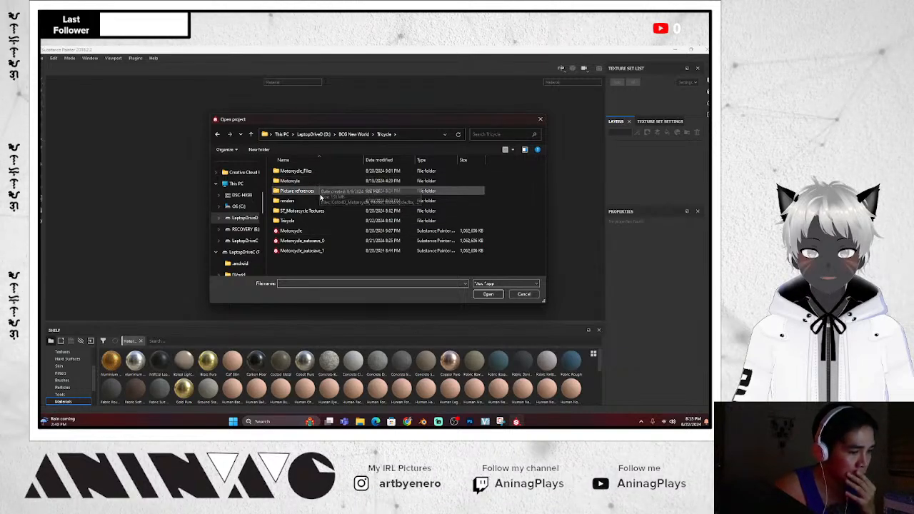
pyautogui.doubleClick(317, 220)
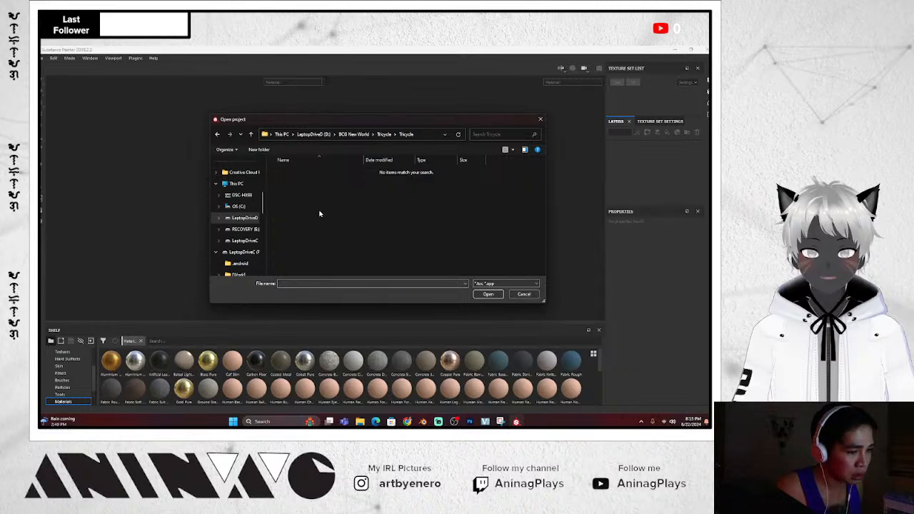
pyautogui.press('BackSpace')
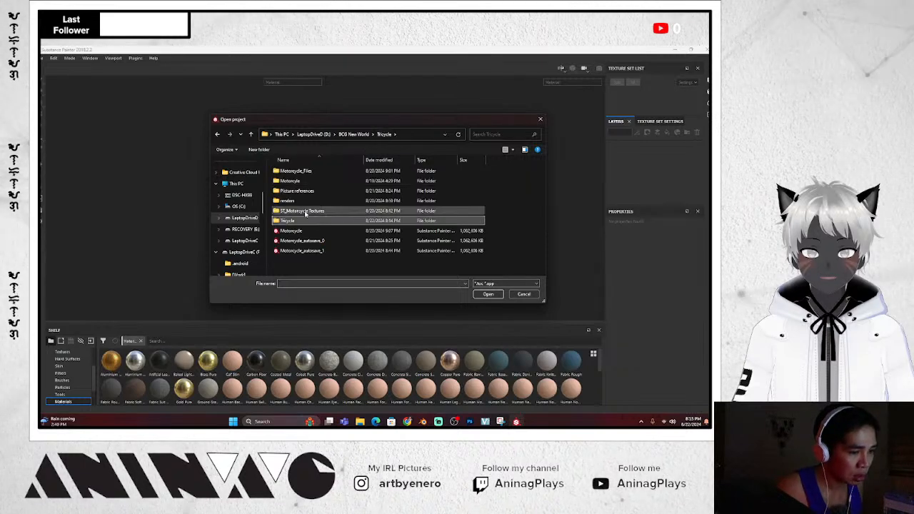
pyautogui.doubleClick(314, 172)
pyautogui.click(363, 136)
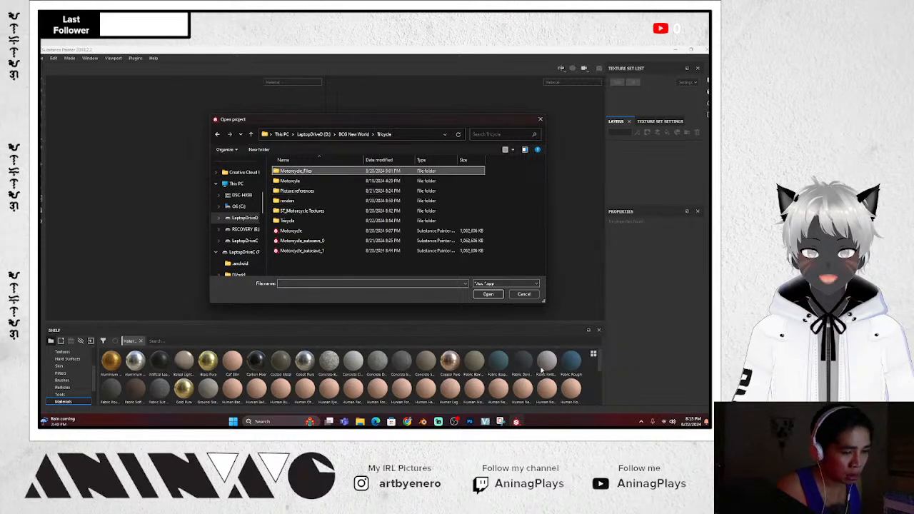
pyautogui.doubleClick(319, 221)
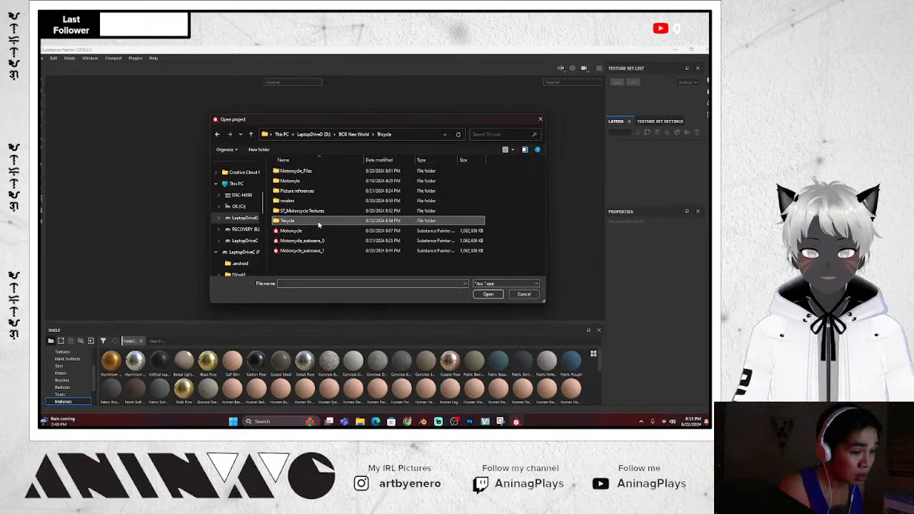
pyautogui.click(540, 118)
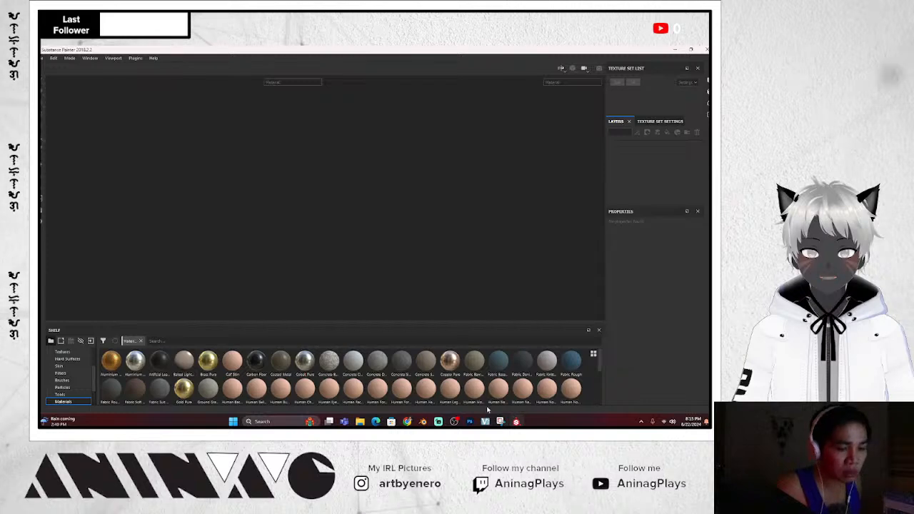
pyautogui.click(424, 422)
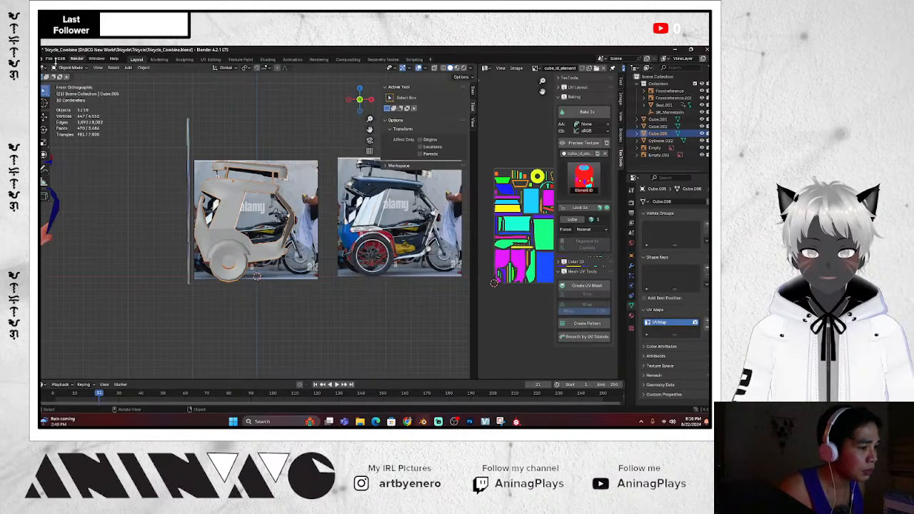
# Open Blender's FBX export browser, then cancel without exporting
pyautogui.click(52, 59)
pyautogui.moveTo(100, 166)
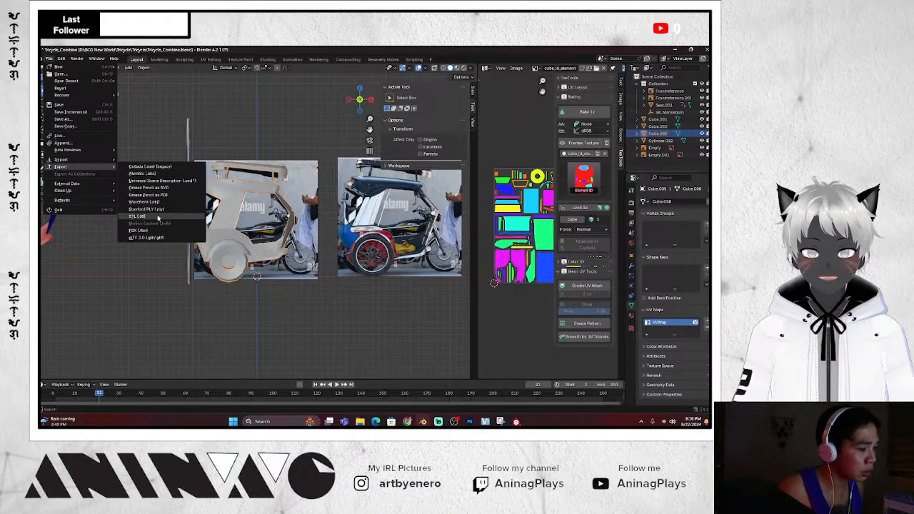
pyautogui.click(139, 230)
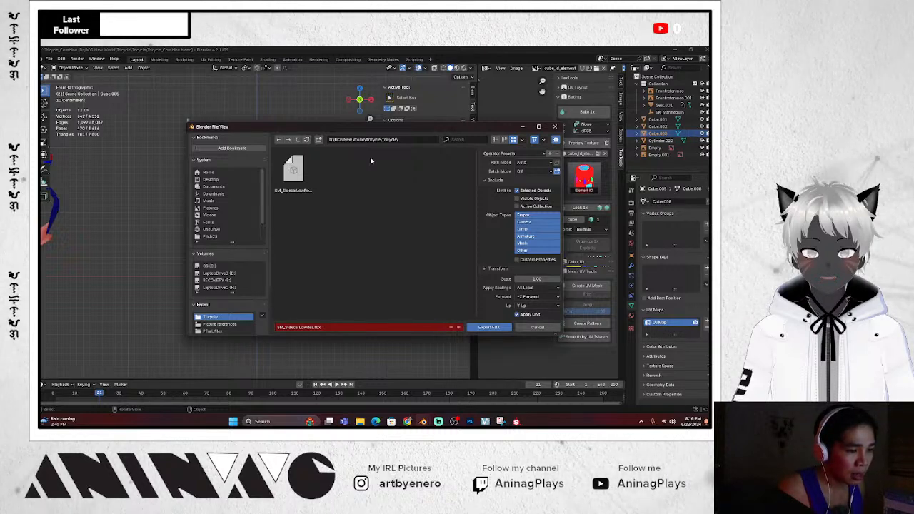
pyautogui.click(545, 329)
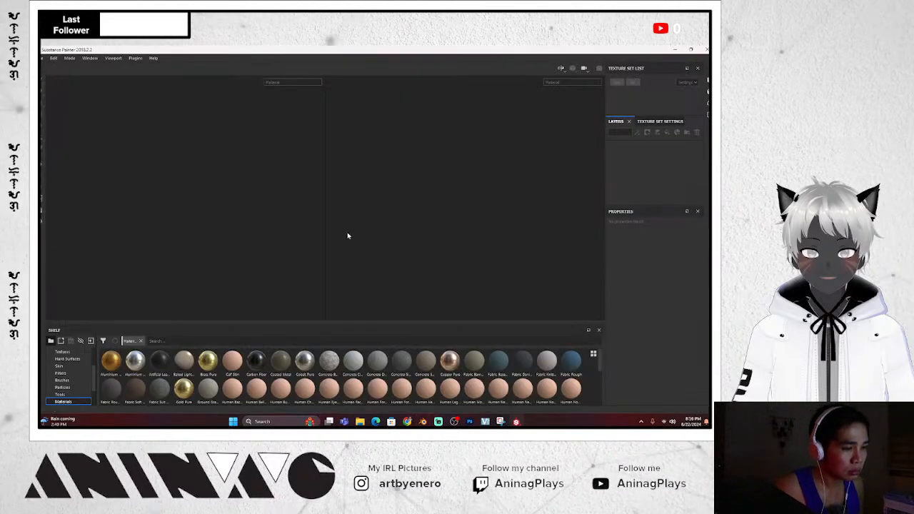
pyautogui.click(43, 58)
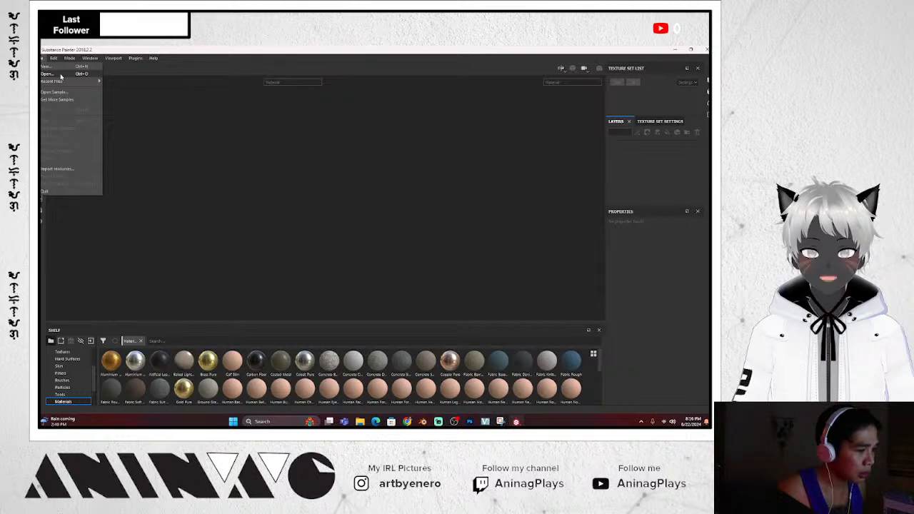
pyautogui.click(50, 73)
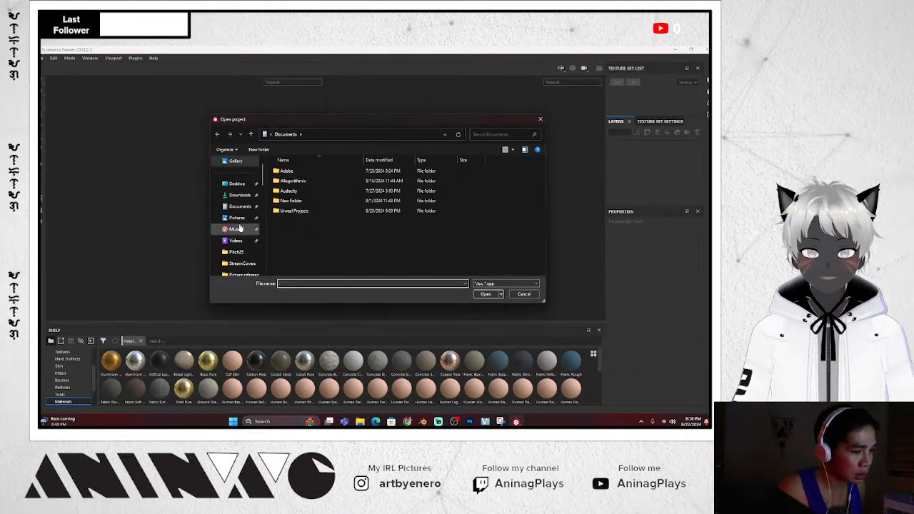
pyautogui.scroll(-2, 240, 229)
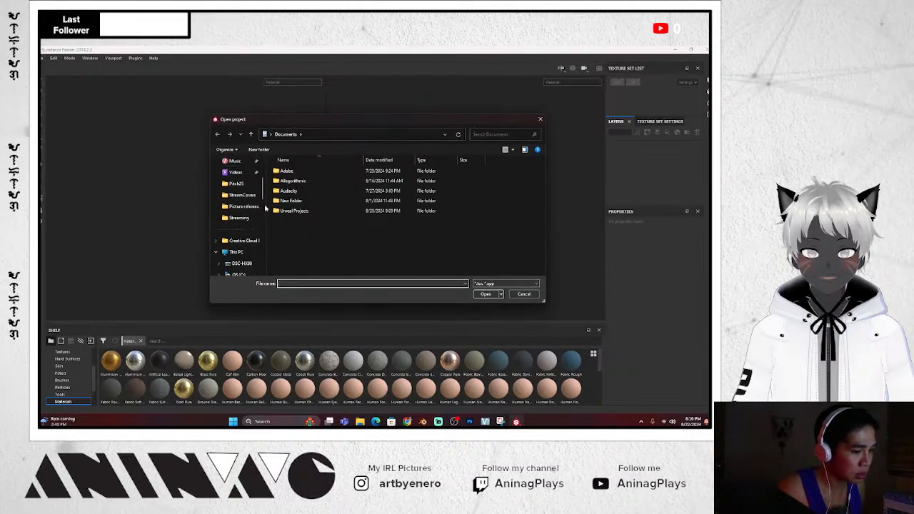
pyautogui.click(240, 208)
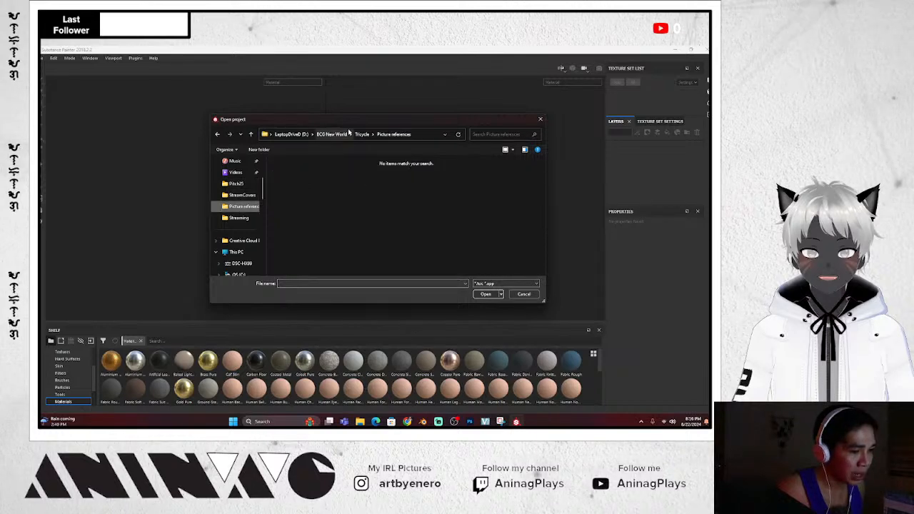
pyautogui.click(362, 134)
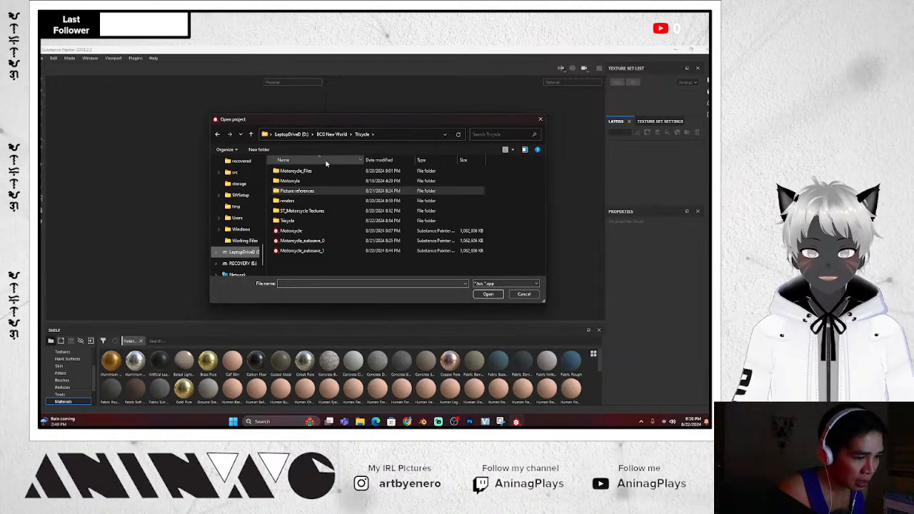
pyautogui.doubleClick(289, 221)
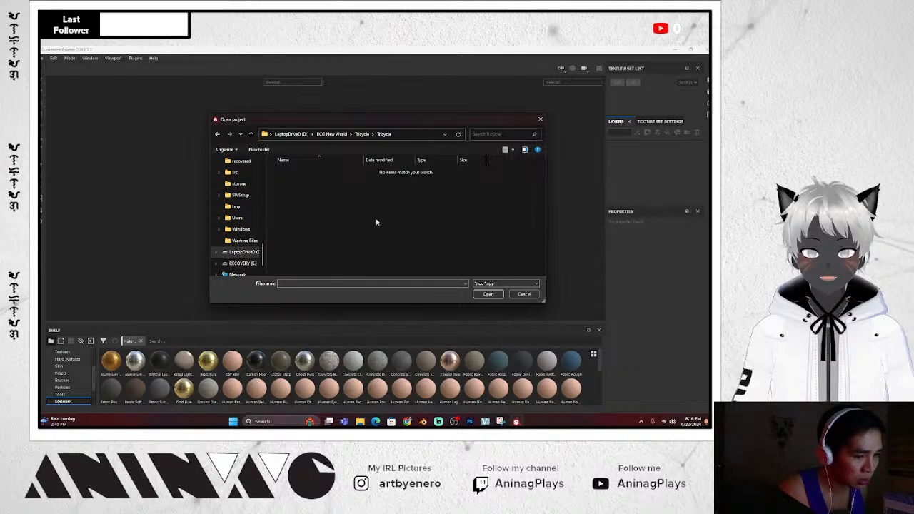
pyautogui.click(493, 286)
pyautogui.click(557, 289)
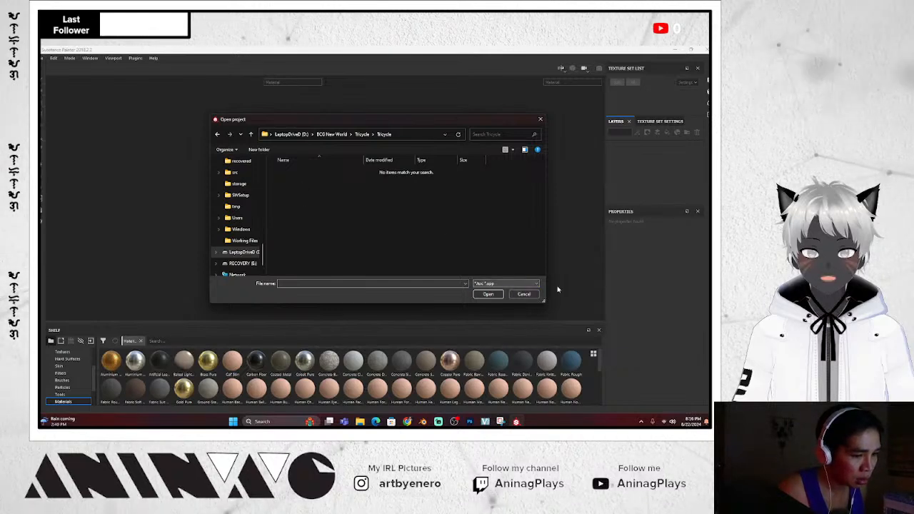
pyautogui.click(527, 294)
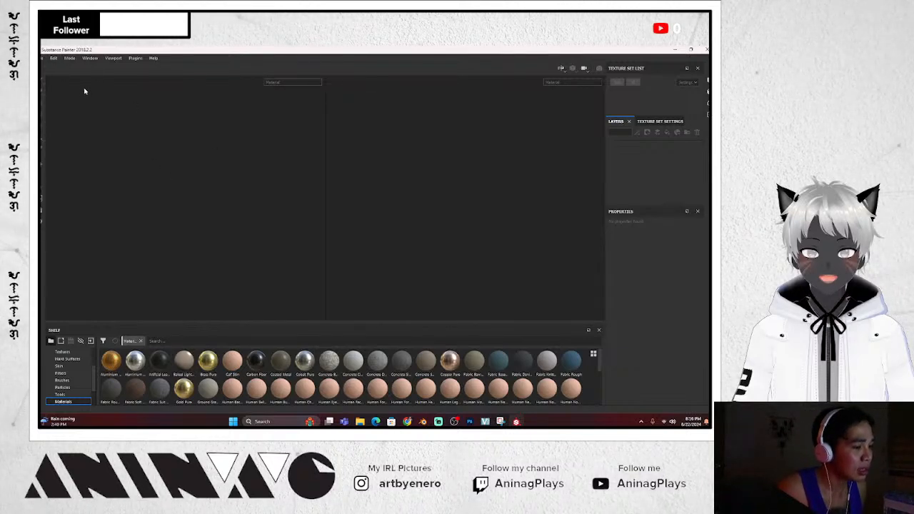
# Start a new project with no template, using Tricycle/Tricycle/SM_SidecarLowRes.fbx as the mesh
pyautogui.click(44, 58)
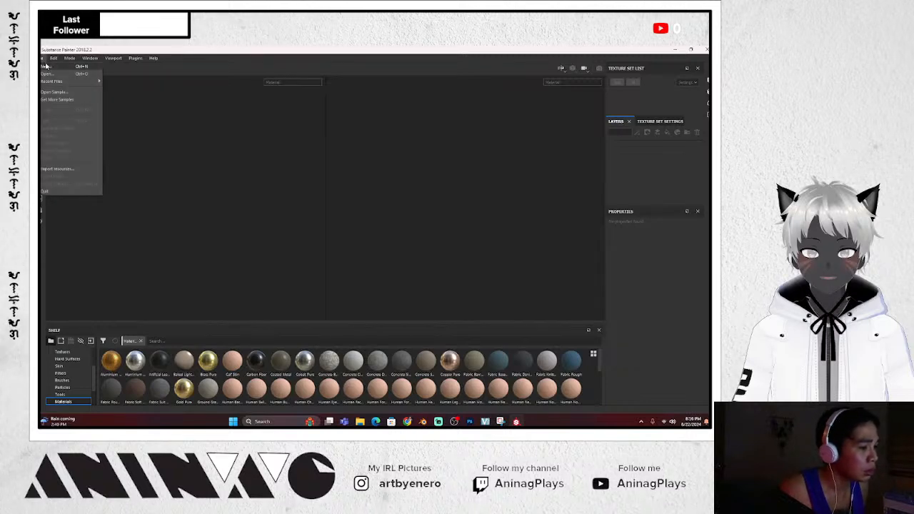
pyautogui.click(46, 66)
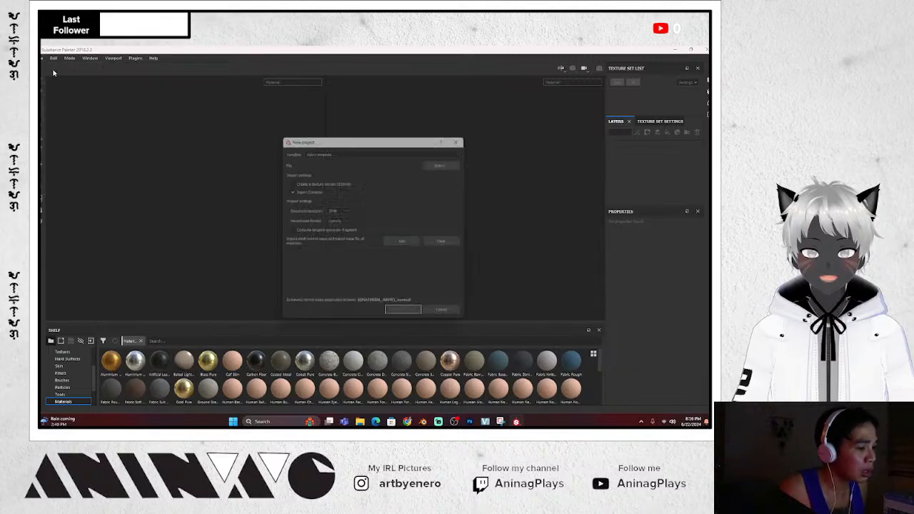
pyautogui.click(390, 150)
pyautogui.click(388, 148)
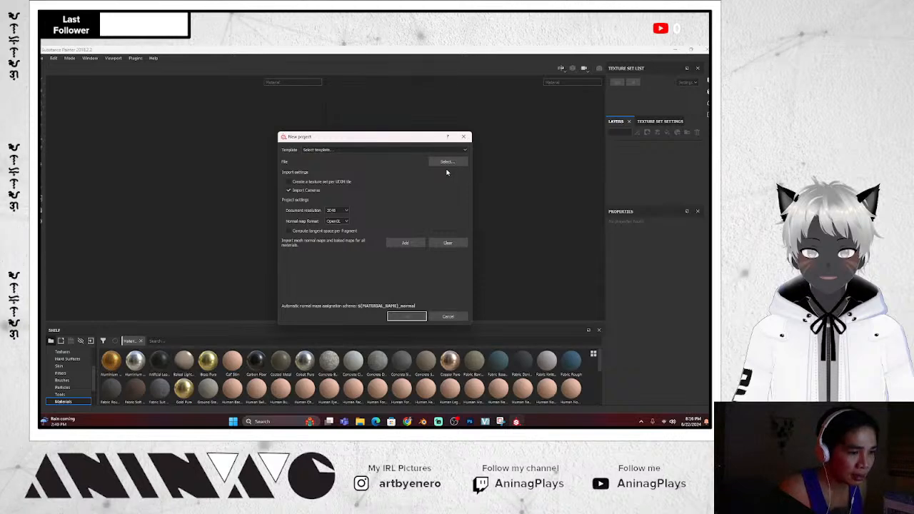
pyautogui.click(446, 163)
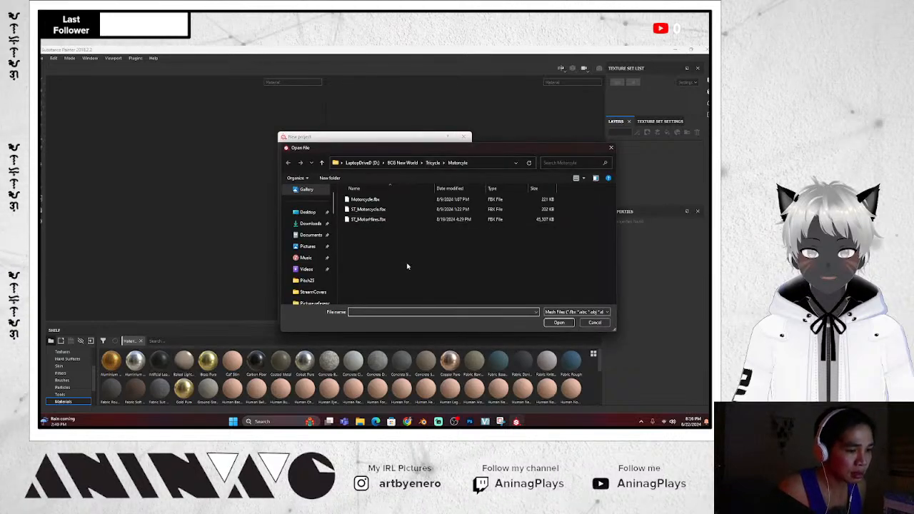
pyautogui.click(433, 163)
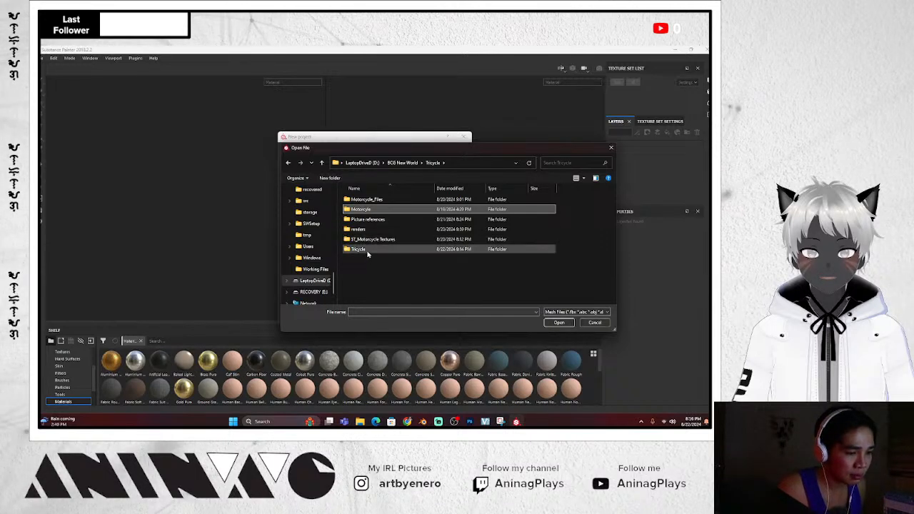
pyautogui.doubleClick(364, 249)
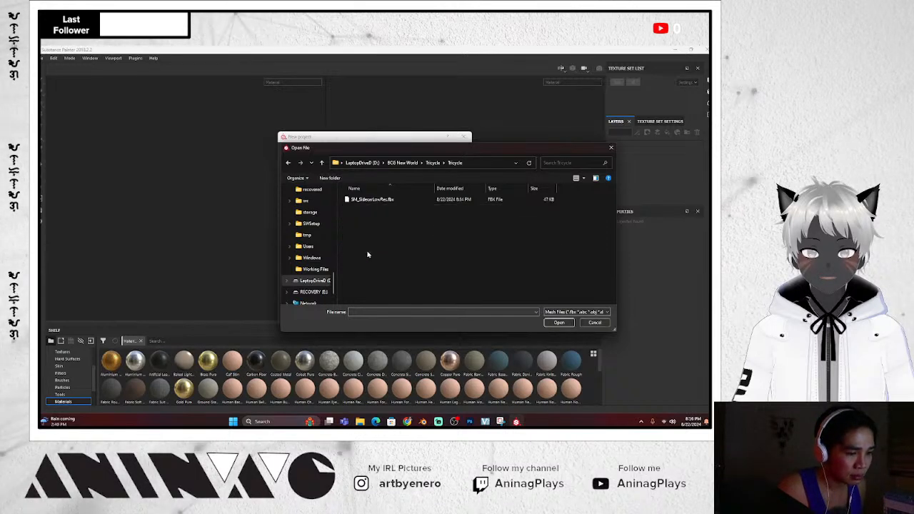
pyautogui.doubleClick(375, 200)
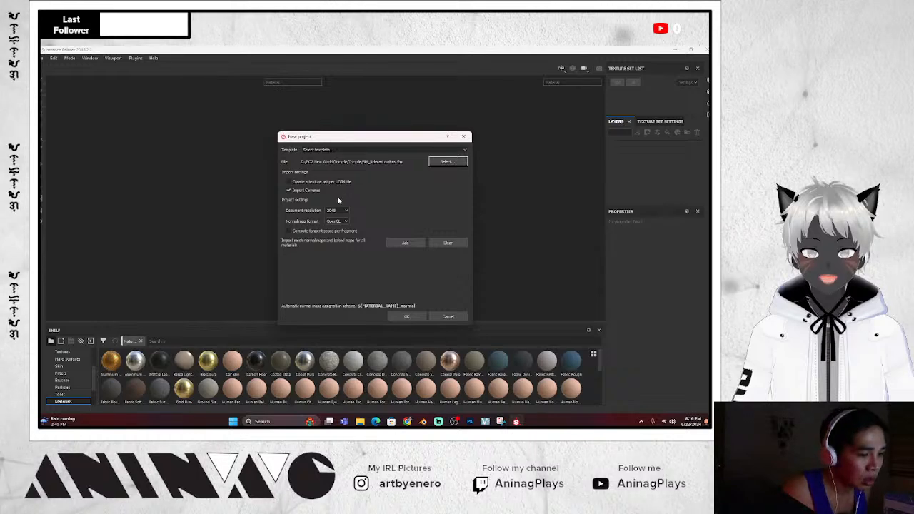
# Set the document resolution to 4096 and create the project
pyautogui.click(338, 210)
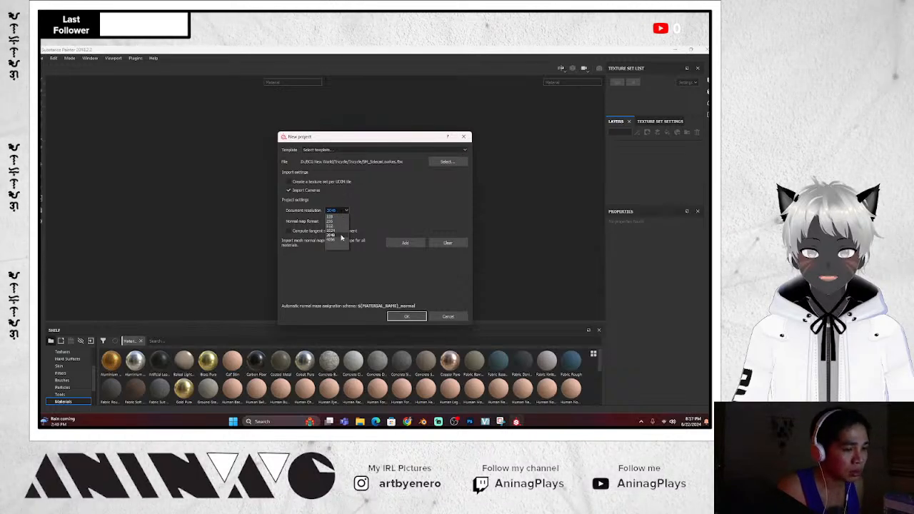
pyautogui.click(340, 239)
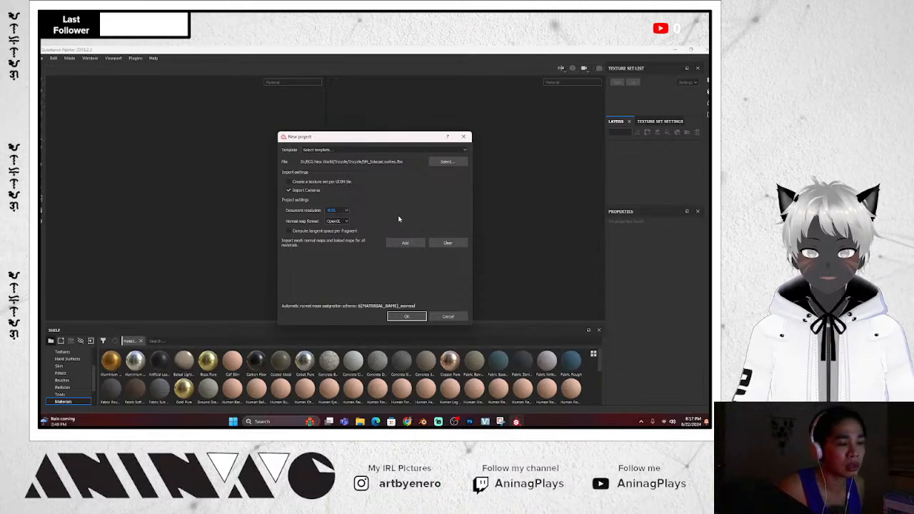
pyautogui.click(415, 317)
# Orbit the sidecar model to inspect its wheel side and inner panels, then bring Chrome over the workspace
pyautogui.scroll(2, 275, 196)
pyautogui.scroll(-6, 276, 197)
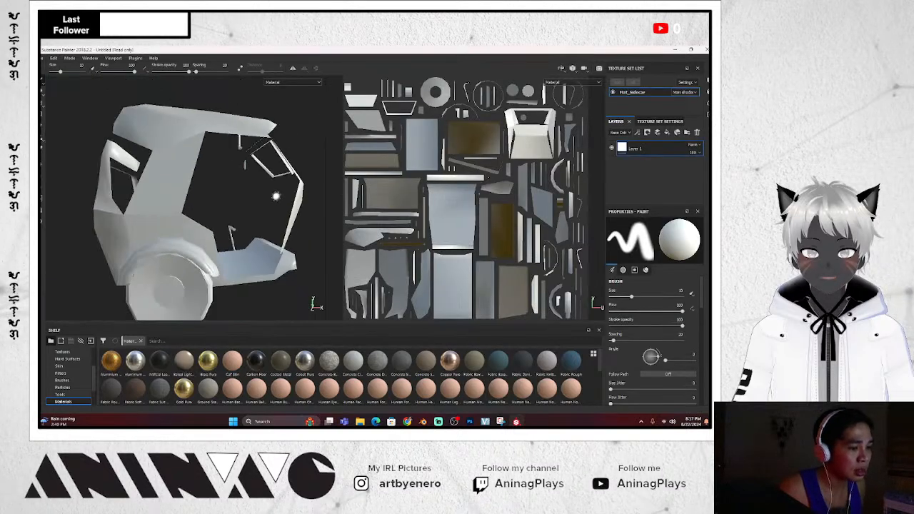
pyautogui.moveTo(275, 198)
pyautogui.keyDown('alt'); pyautogui.mouseDown()
pyautogui.moveTo(248, 227)
pyautogui.moveTo(194, 220)
pyautogui.moveTo(359, 224)
pyautogui.moveTo(286, 236)
pyautogui.moveTo(214, 285)
pyautogui.moveTo(95, 221)
pyautogui.moveTo(209, 208)
pyautogui.moveTo(224, 196)
pyautogui.moveTo(265, 204)
pyautogui.moveTo(311, 257)
pyautogui.moveTo(252, 232)
pyautogui.moveTo(268, 209)
pyautogui.mouseUp(); pyautogui.keyUp('alt')
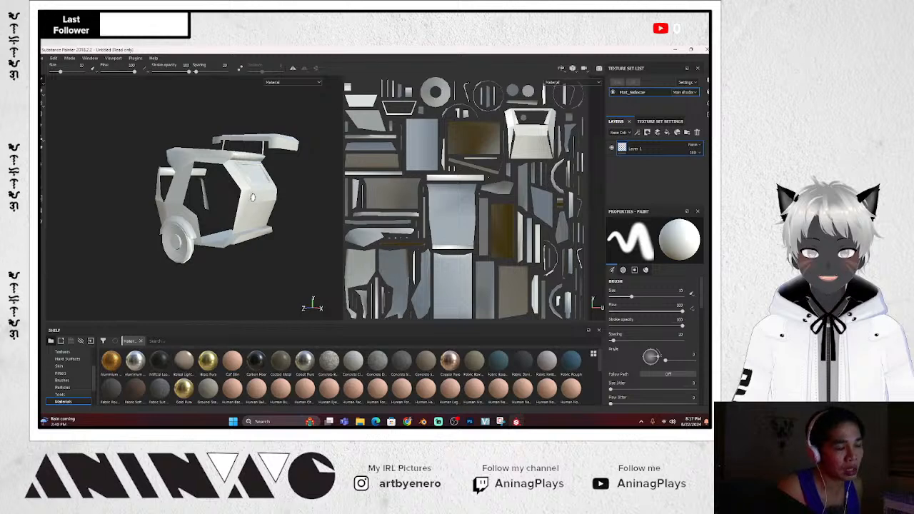
pyautogui.keyDown('alt'); pyautogui.moveTo(263, 202); pyautogui.dragTo(302, 208); pyautogui.keyUp('alt')
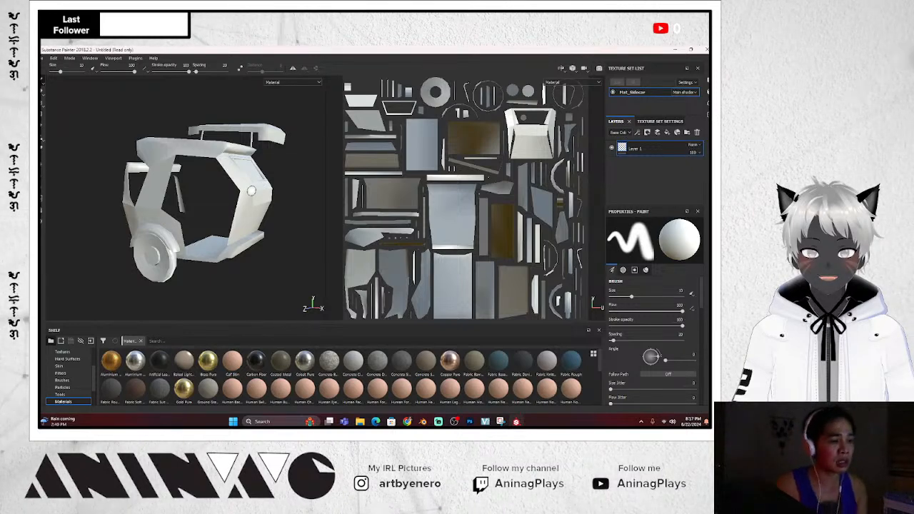
pyautogui.keyDown('alt'); pyautogui.moveTo(285, 234); pyautogui.dragTo(165, 254); pyautogui.keyUp('alt')
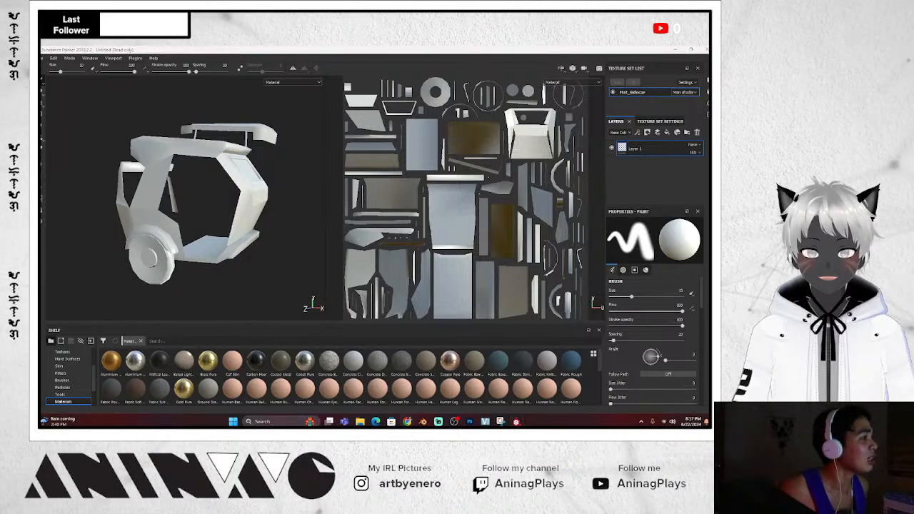
pyautogui.moveTo(43, 202)
pyautogui.mouseDown()
pyautogui.moveTo(175, 198)
pyautogui.moveTo(249, 179)
pyautogui.mouseUp()
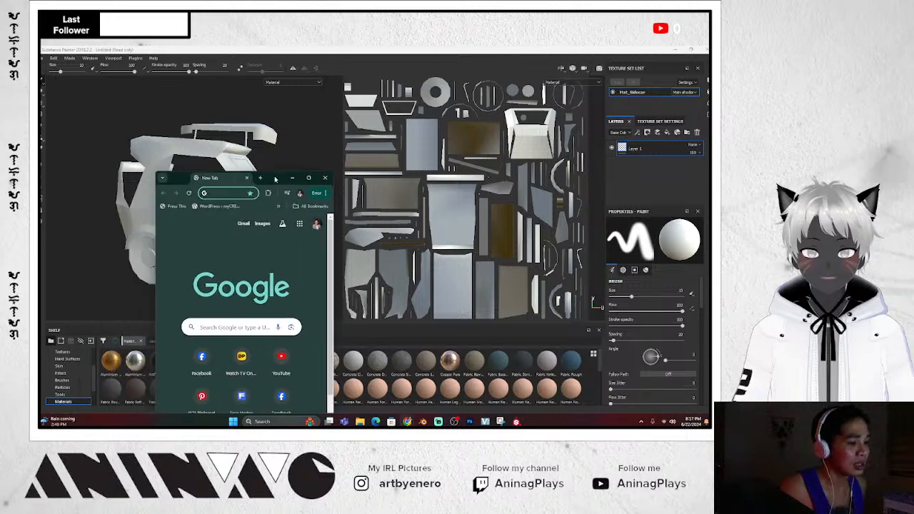
# Maximize Chrome and search Google for 'double sided in substance painter'
pyautogui.click(307, 178)
pyautogui.click(266, 202)
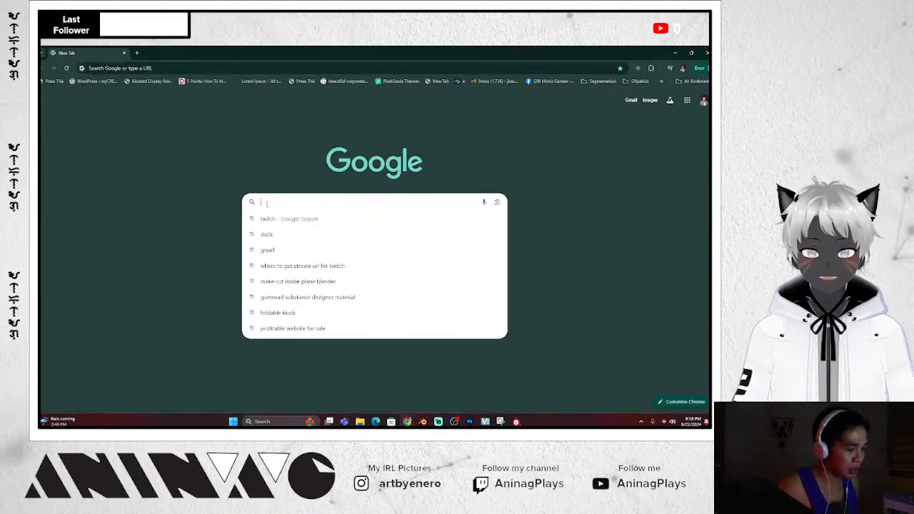
pyautogui.write('can you')
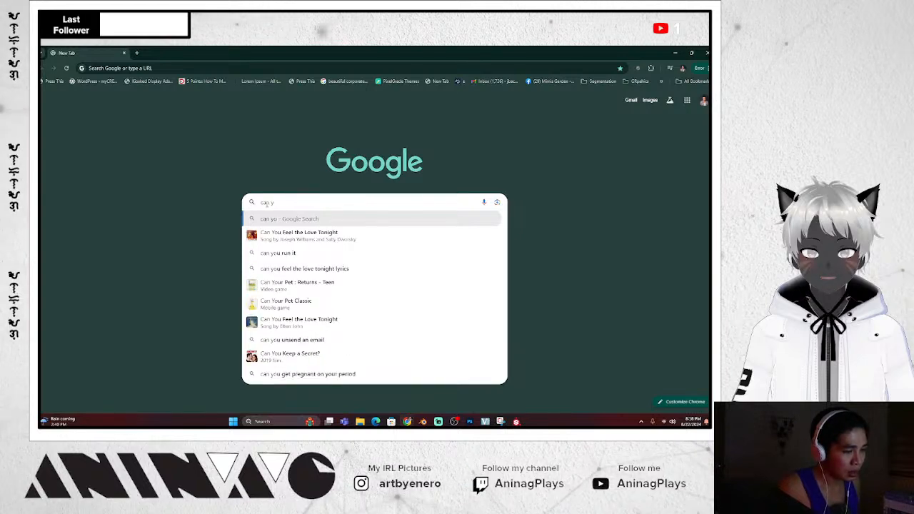
pyautogui.press('BackSpace')
pyautogui.press('BackSpace')
pyautogui.press('BackSpace')
pyautogui.press('BackSpace')
pyautogui.press('BackSpace')
pyautogui.press('BackSpace')
pyautogui.press('BackSpace')
pyautogui.write('do')
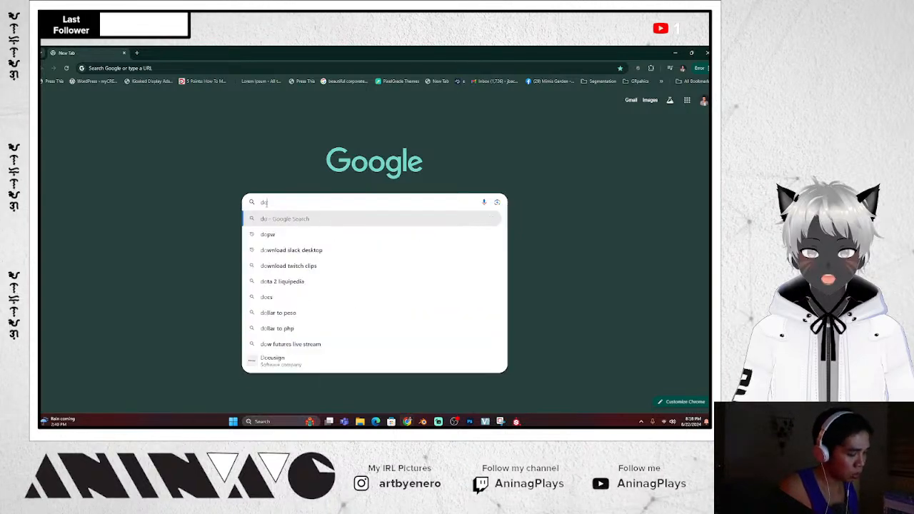
pyautogui.write('uble sided ')
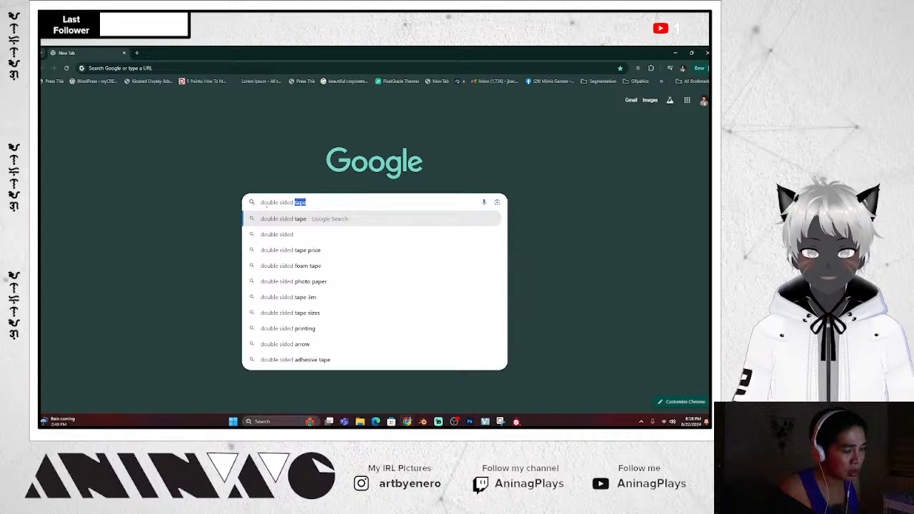
pyautogui.write('in subs')
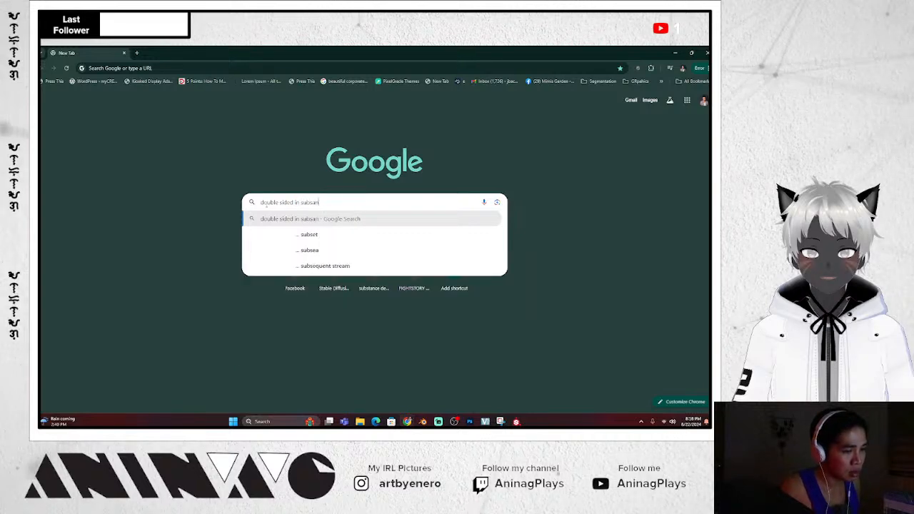
pyautogui.write('tance p')
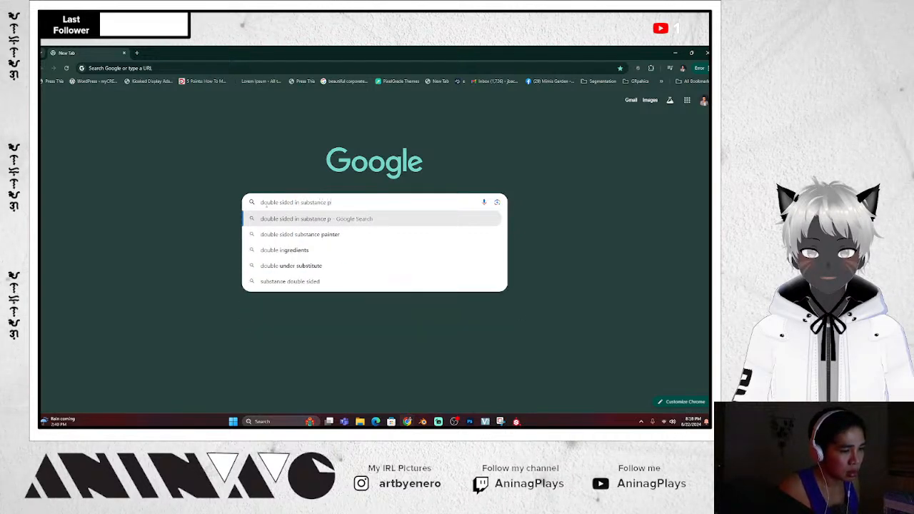
pyautogui.write('ainter')
pyautogui.press('Return')
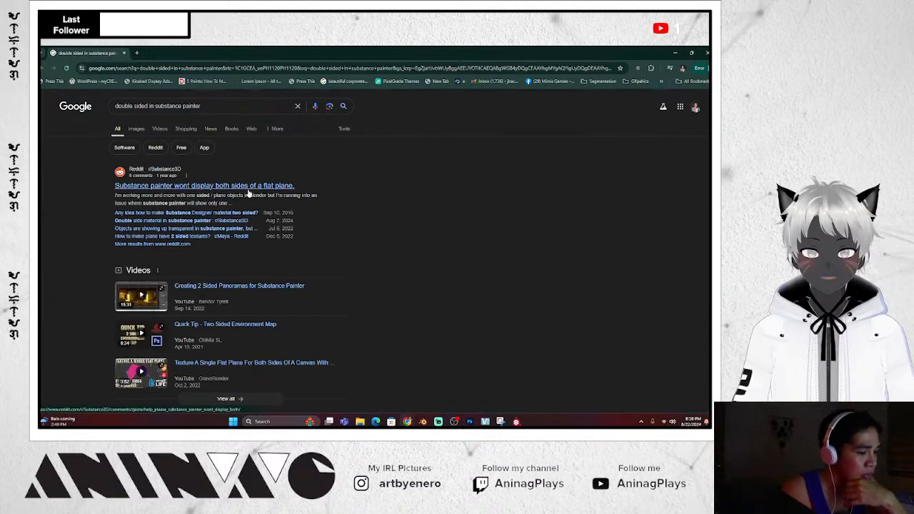
# Look at the Reddit thread about displaying both sides, then return to the results
pyautogui.scroll(-5, 253, 206)
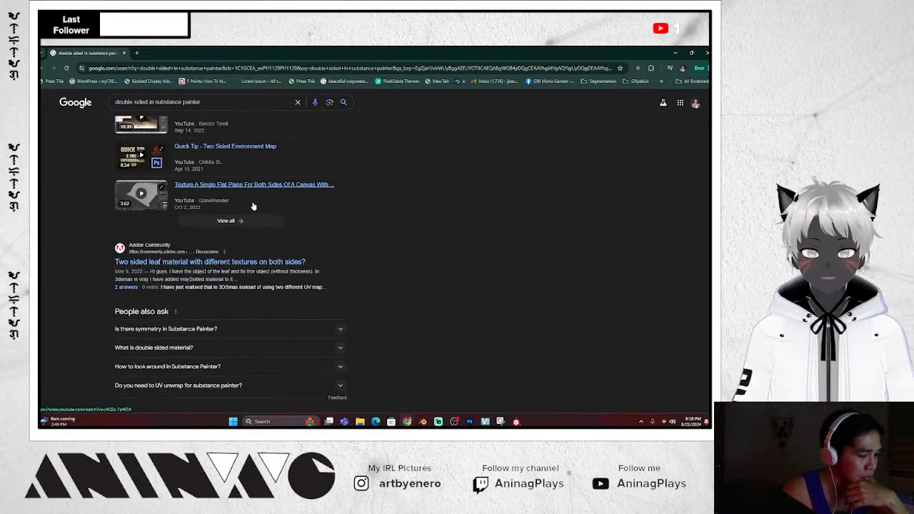
pyautogui.scroll(5, 253, 206)
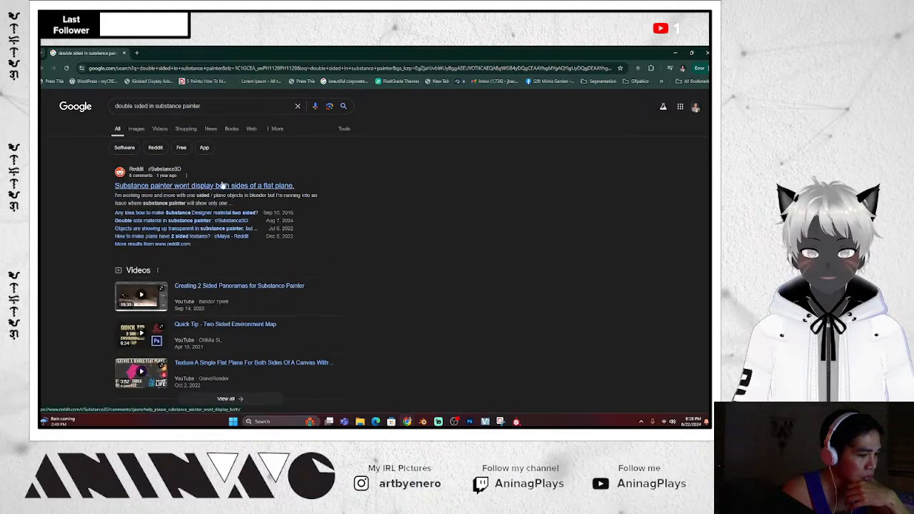
pyautogui.click(225, 185)
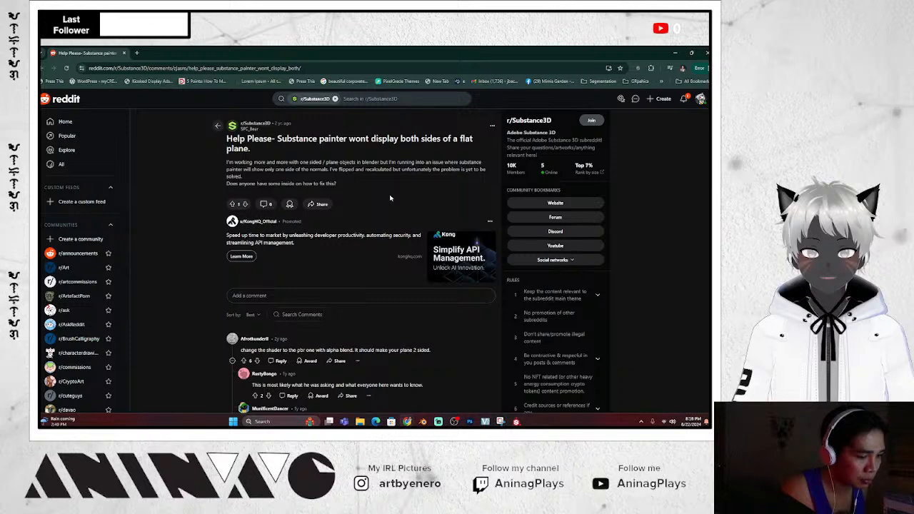
pyautogui.click(43, 68)
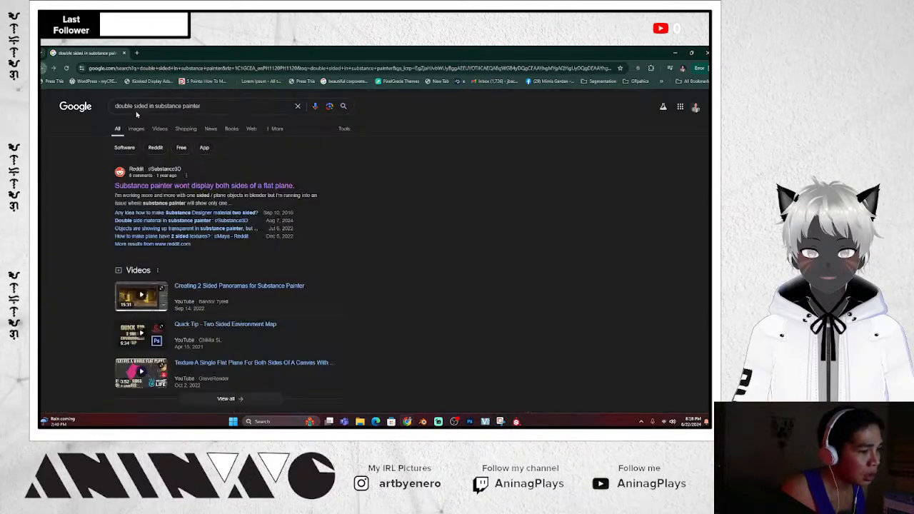
# Expand the 'What is double sided material?' answer and begin a new query 'how to turn on s'
pyautogui.scroll(-5, 273, 228)
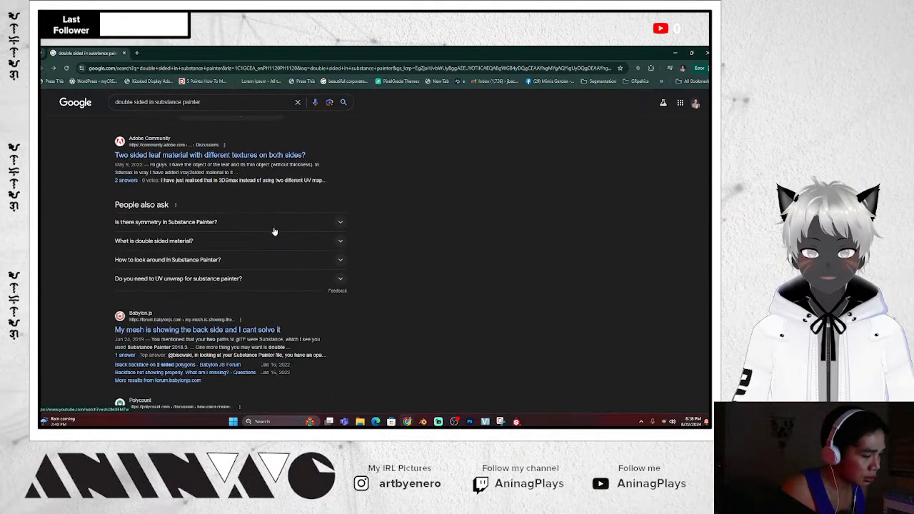
pyautogui.click(262, 247)
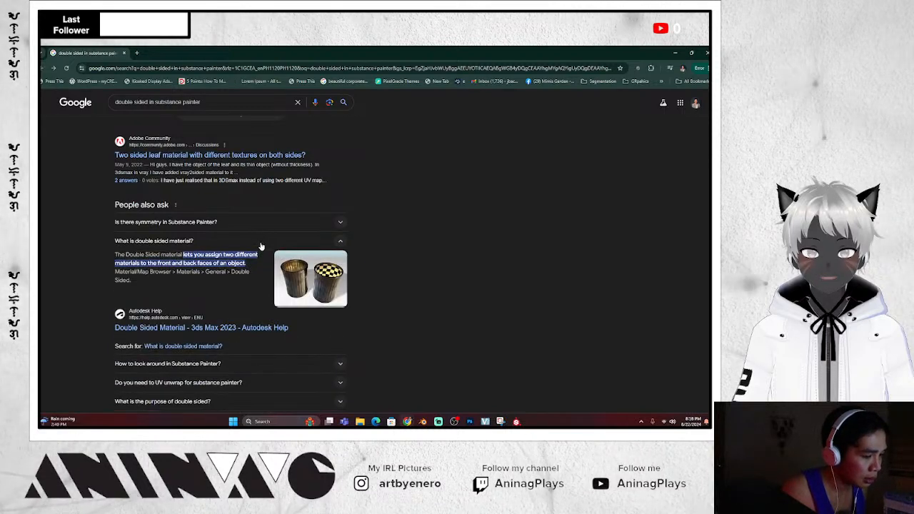
pyautogui.scroll(-1, 262, 246)
pyautogui.scroll(-2, 261, 247)
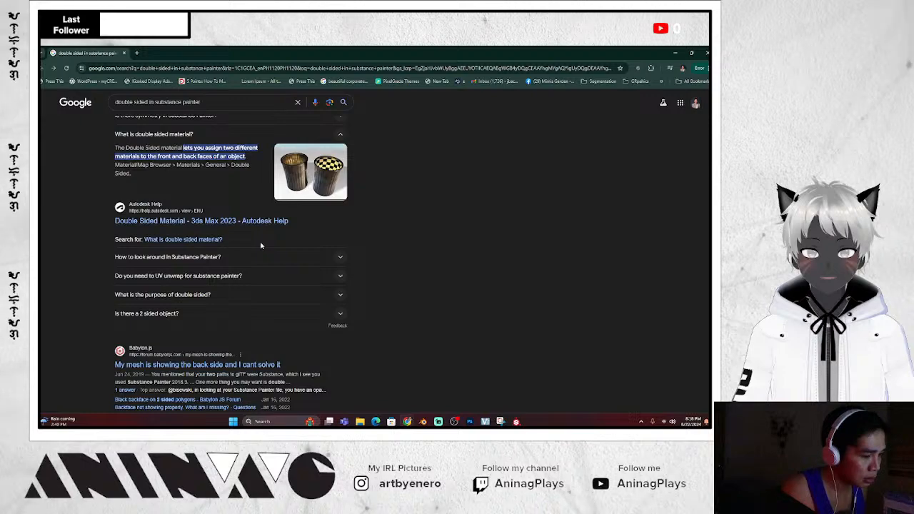
pyautogui.scroll(-2, 262, 246)
pyautogui.scroll(7, 271, 259)
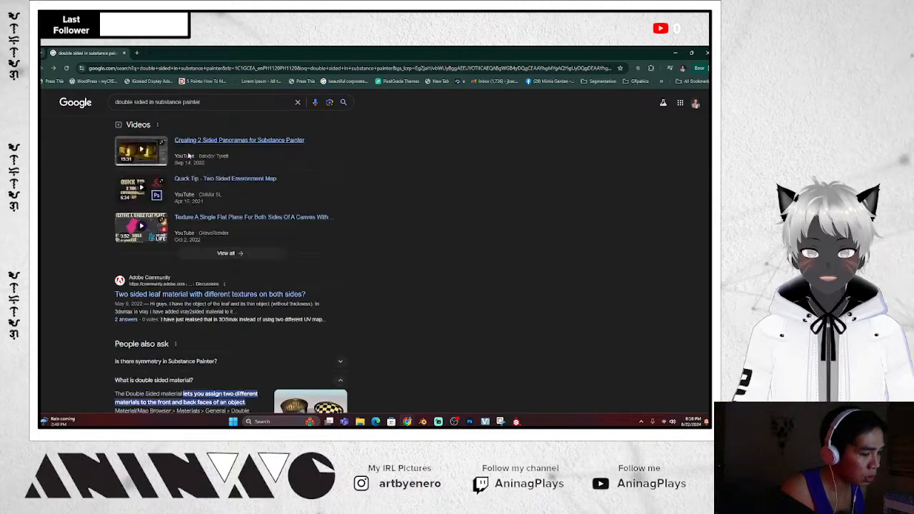
pyautogui.scroll(1, 189, 156)
pyautogui.moveTo(210, 101); pyautogui.dragTo(47, 86)
pyautogui.write('how ')
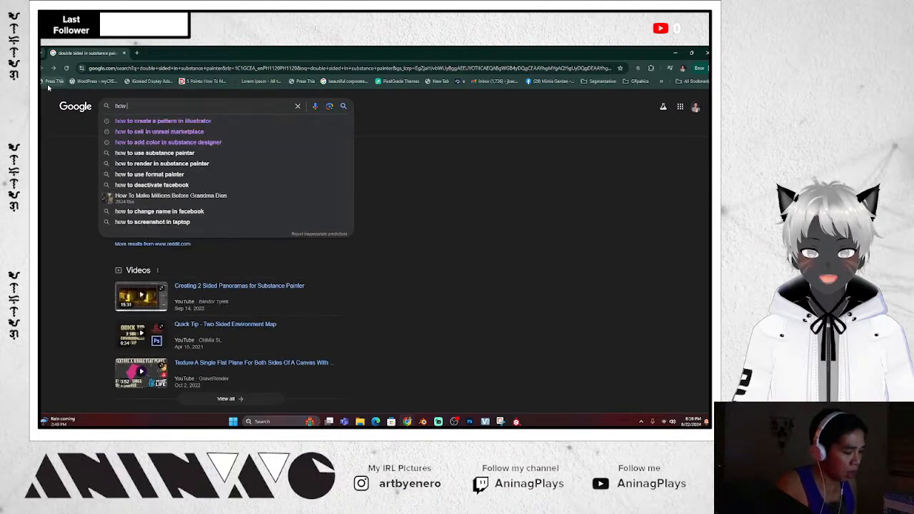
pyautogui.write('to turn on s')
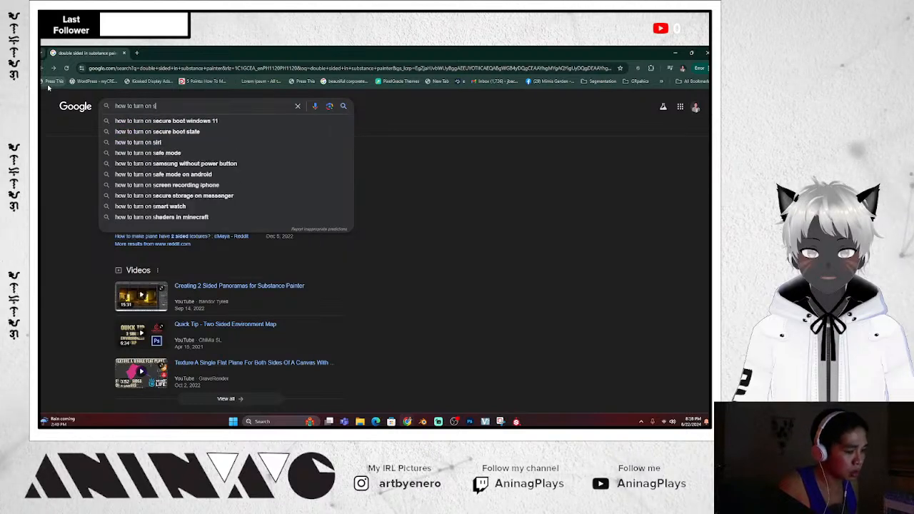
# Search 'how to turn on double sided material in substance painter' and scroll through the results
pyautogui.press('BackSpace')
pyautogui.write('double s')
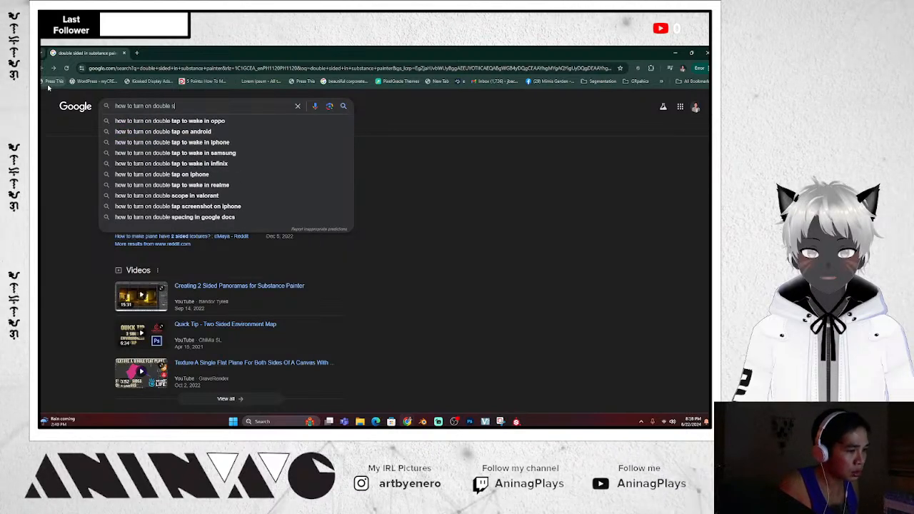
pyautogui.write('ided ma')
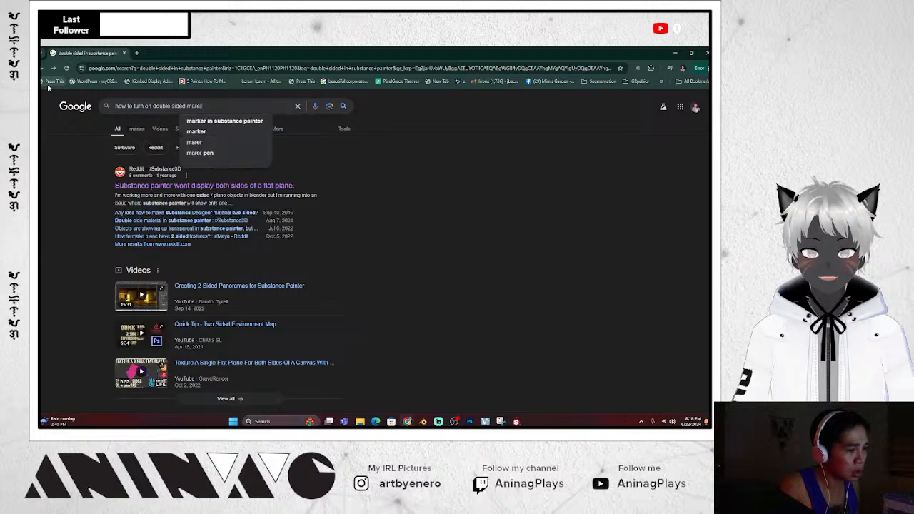
pyautogui.write('terial in s')
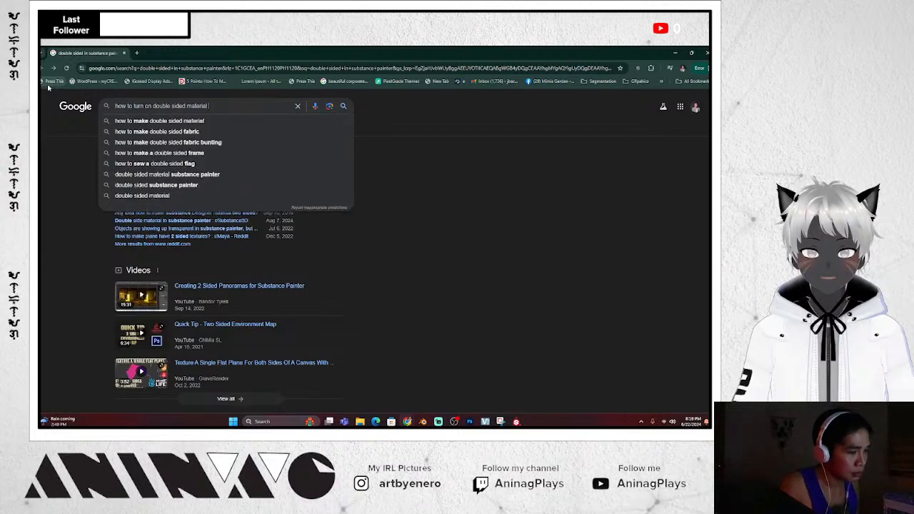
pyautogui.write('ubsan')
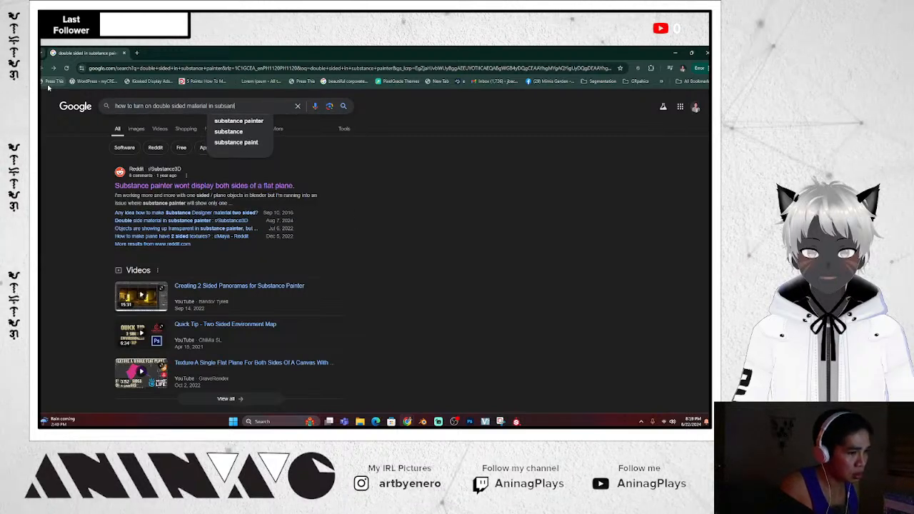
pyautogui.press('BackSpace')
pyautogui.press('BackSpace')
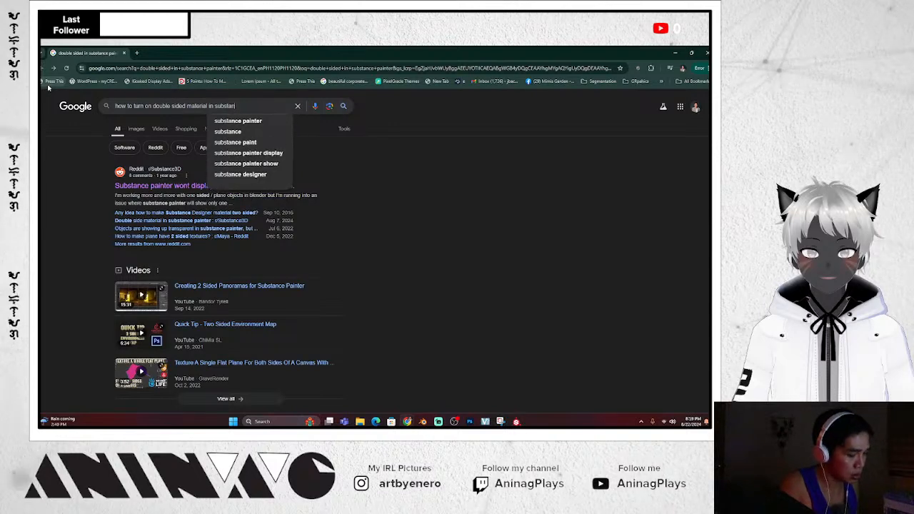
pyautogui.write('tance painter')
pyautogui.press('Return')
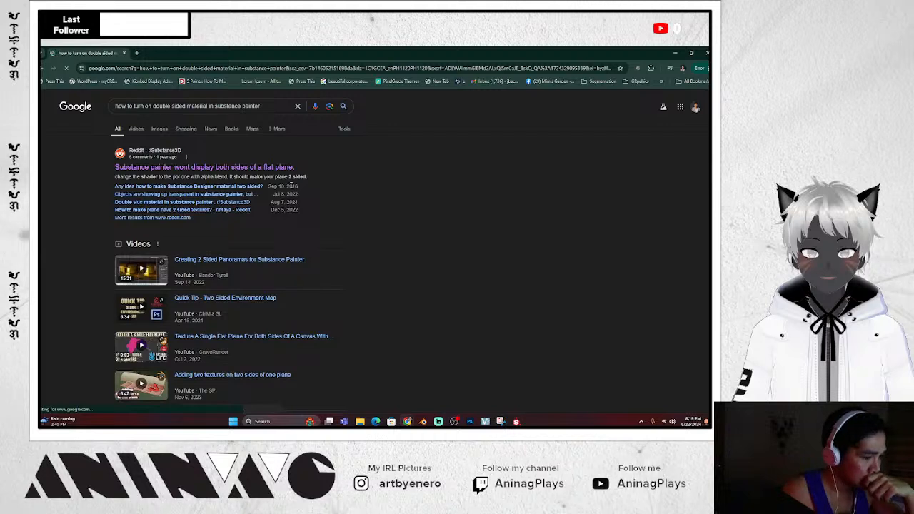
pyautogui.scroll(-5, 290, 187)
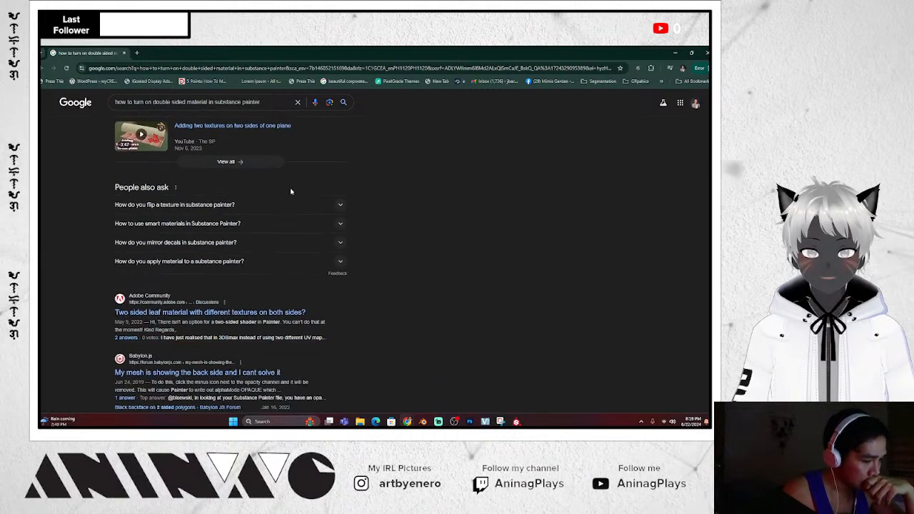
pyautogui.scroll(-3, 290, 191)
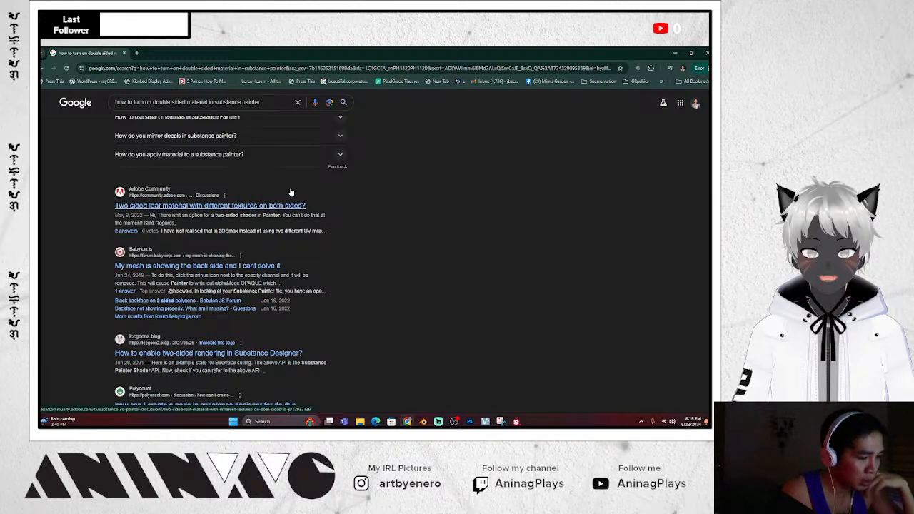
pyautogui.scroll(-2, 291, 191)
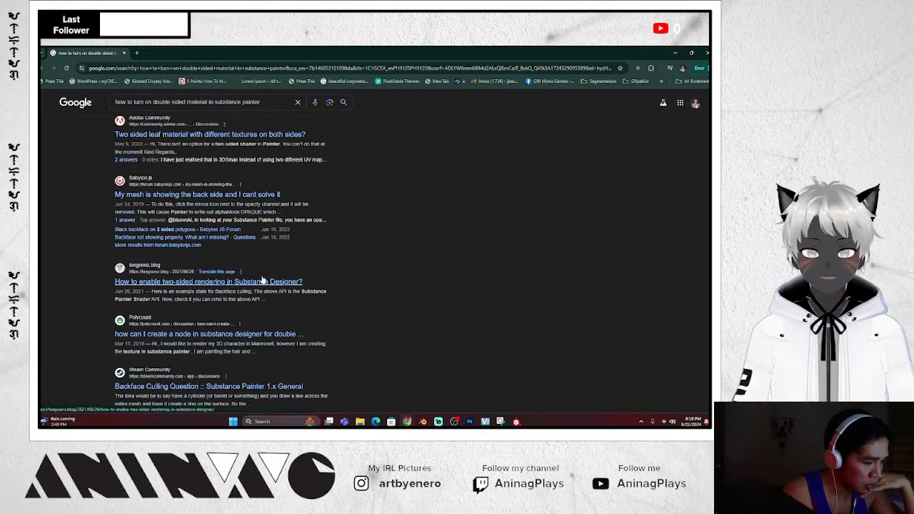
# Read through the blog article on enabling two-sided rendering
pyautogui.click(265, 283)
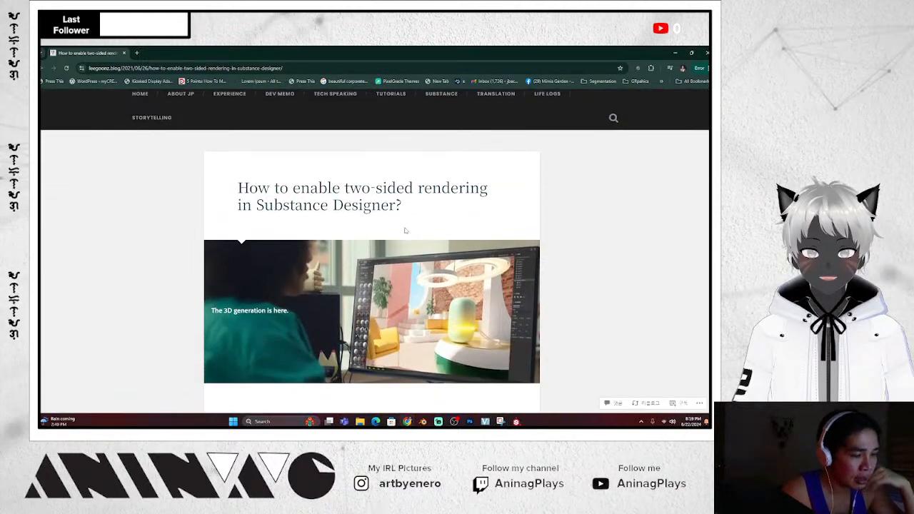
pyautogui.scroll(-3, 405, 231)
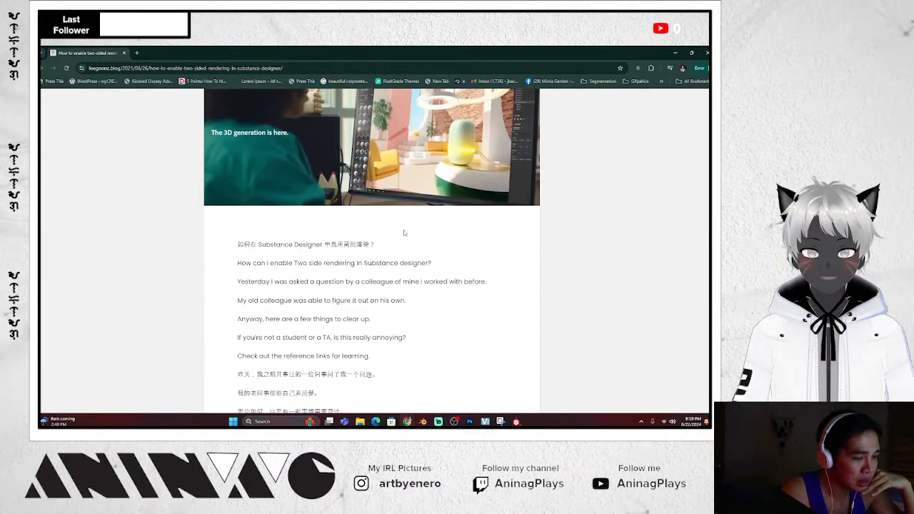
pyautogui.scroll(-1, 404, 233)
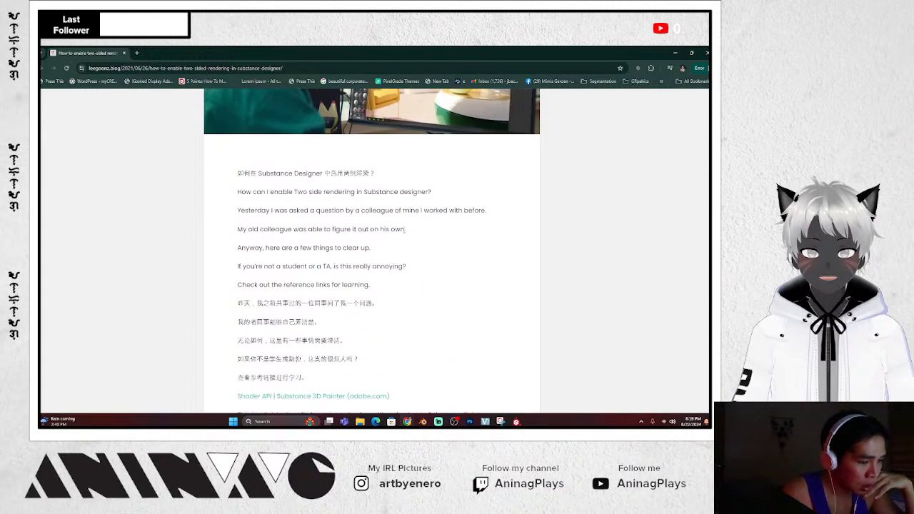
pyautogui.scroll(-2, 405, 229)
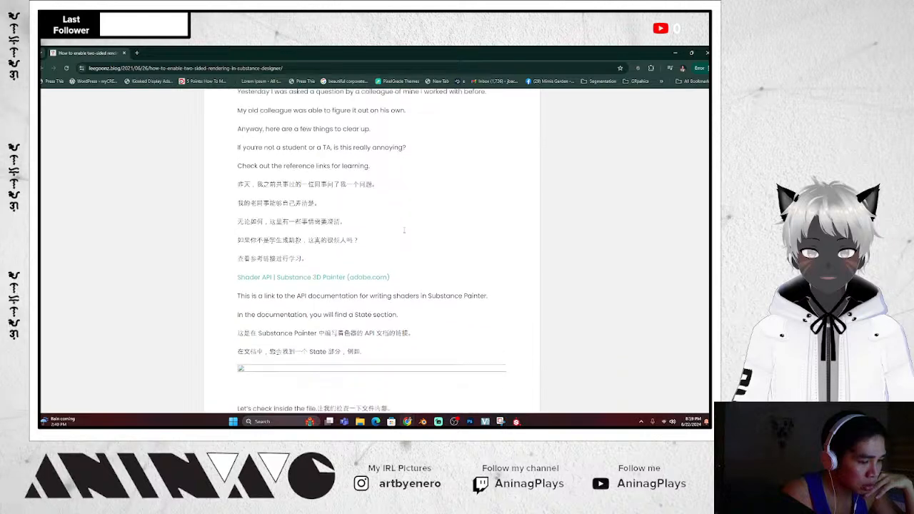
pyautogui.scroll(-3, 403, 233)
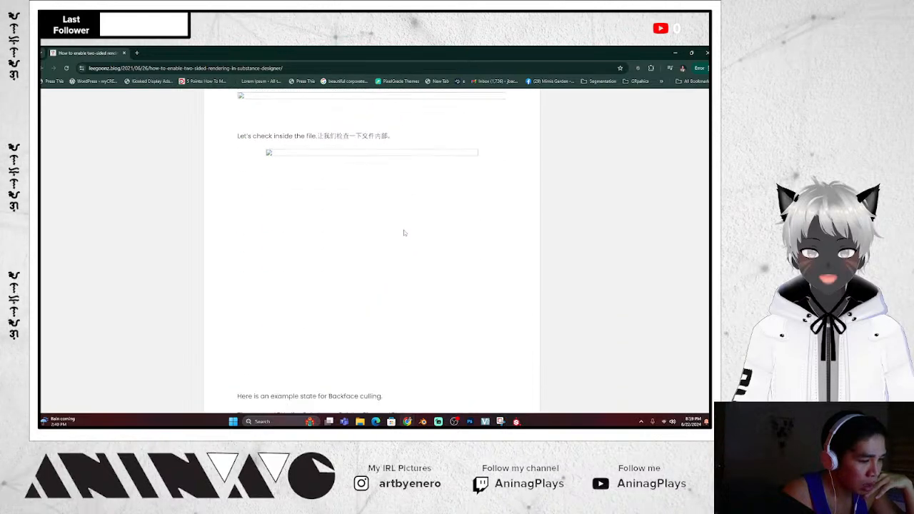
pyautogui.scroll(-2, 404, 233)
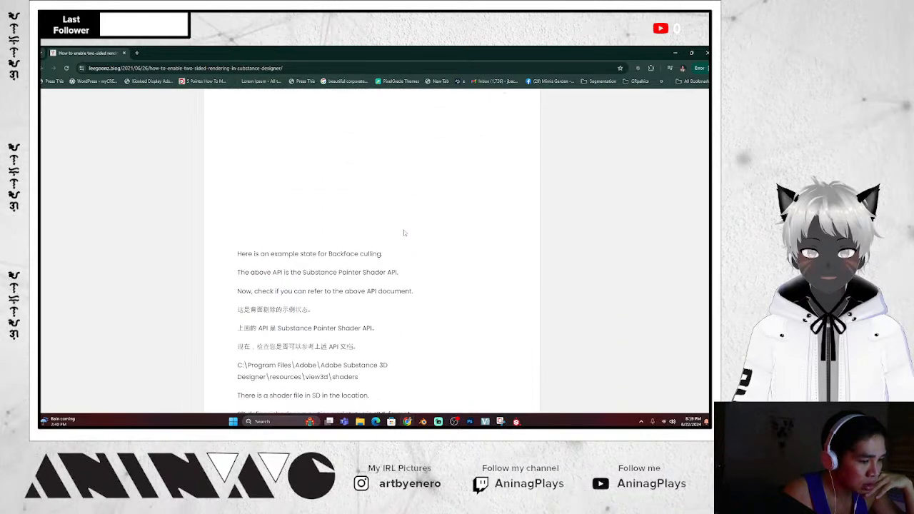
pyautogui.scroll(-4, 404, 233)
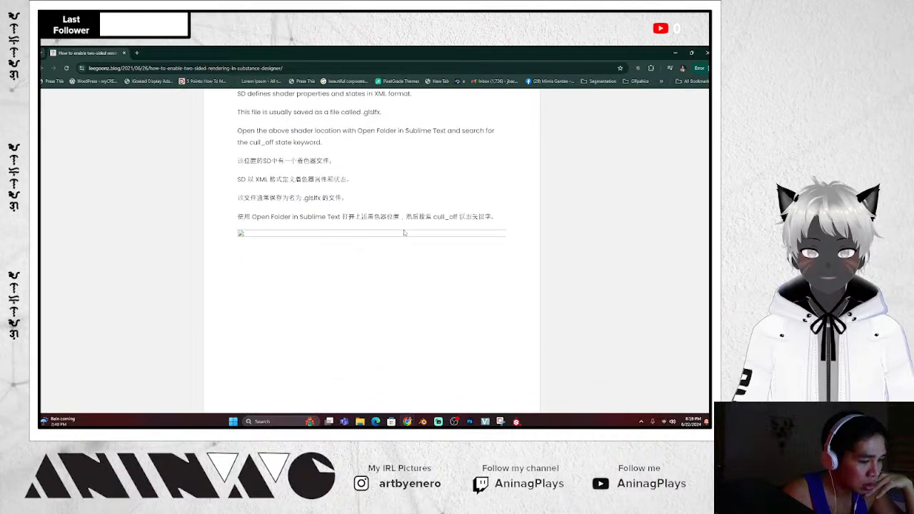
pyautogui.scroll(-5, 403, 233)
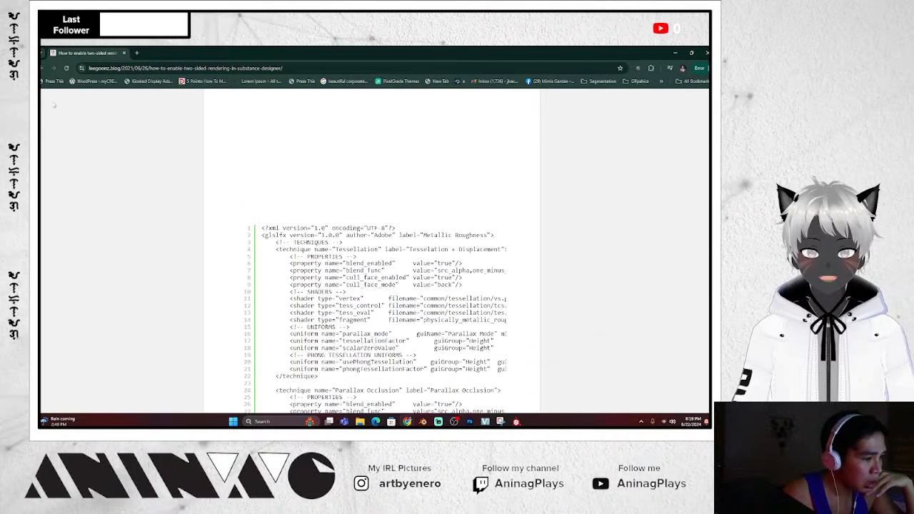
# Return to the Google results and scroll down toward the Adobe Help Center result
pyautogui.click(43, 69)
pyautogui.scroll(-1, 232, 334)
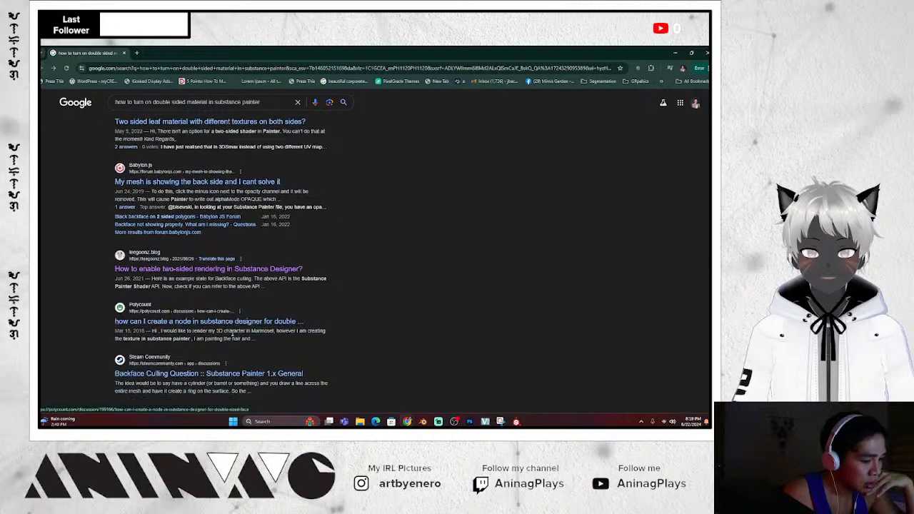
pyautogui.scroll(-4, 232, 334)
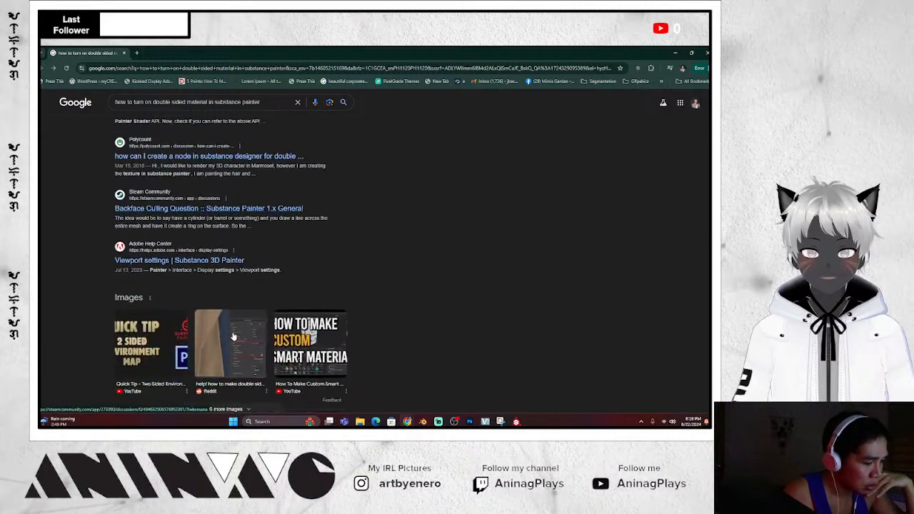
pyautogui.click(208, 261)
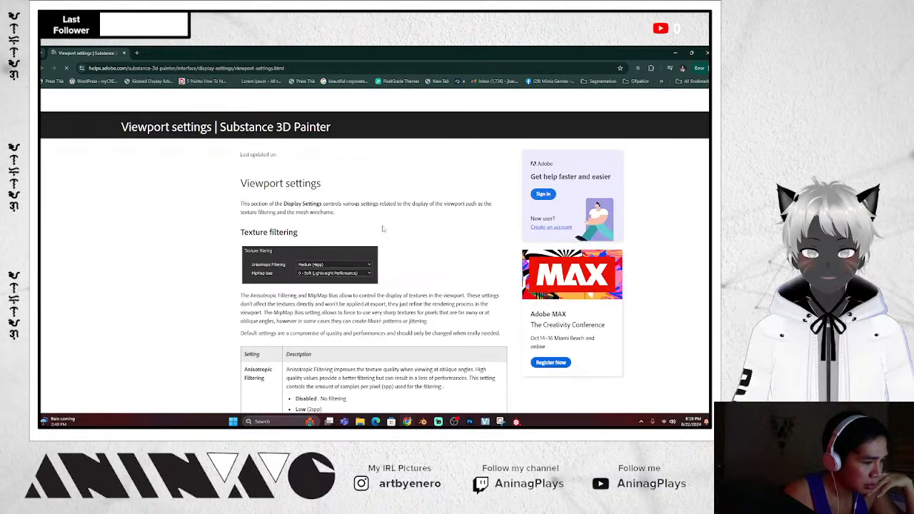
pyautogui.scroll(-4, 387, 251)
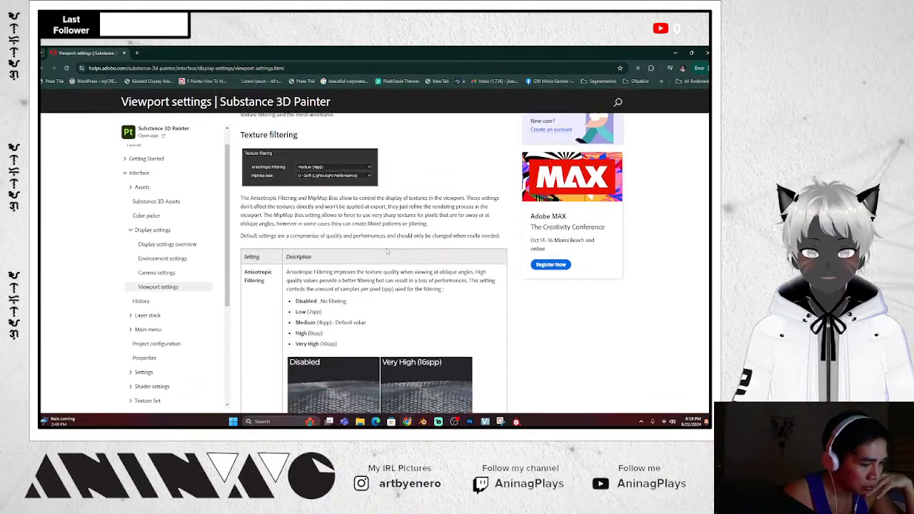
pyautogui.scroll(-6, 388, 251)
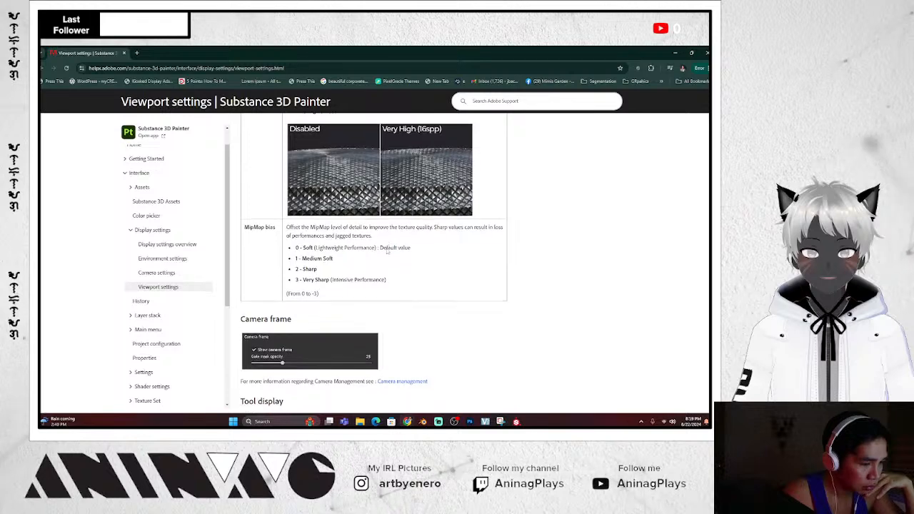
pyautogui.scroll(-2, 387, 251)
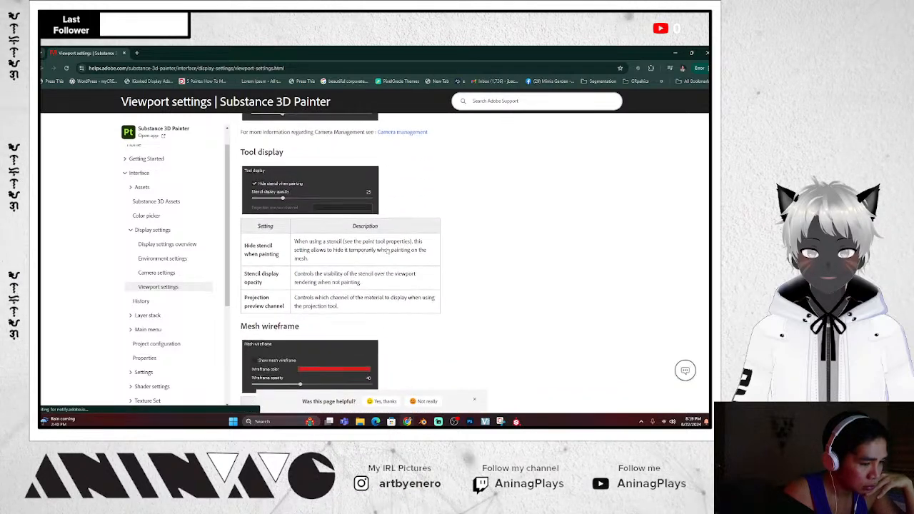
pyautogui.scroll(-3, 387, 250)
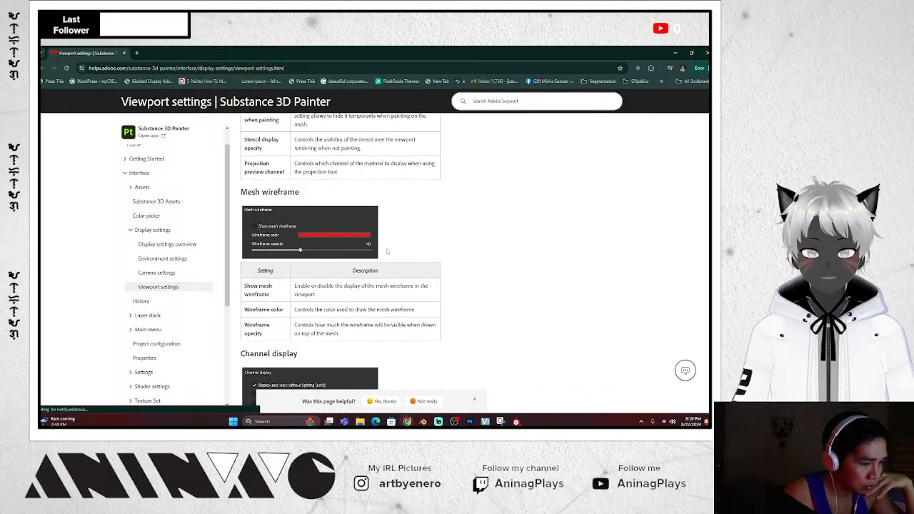
pyautogui.scroll(-4, 388, 252)
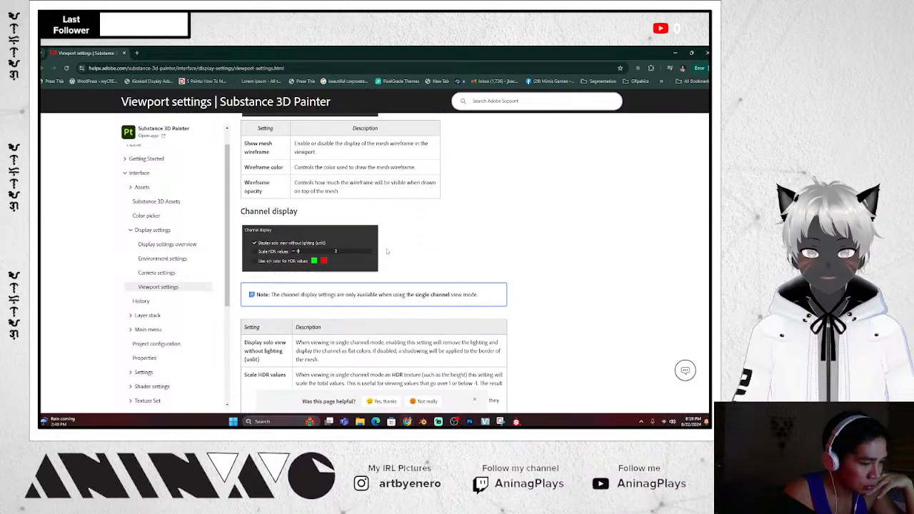
pyautogui.scroll(-3, 387, 252)
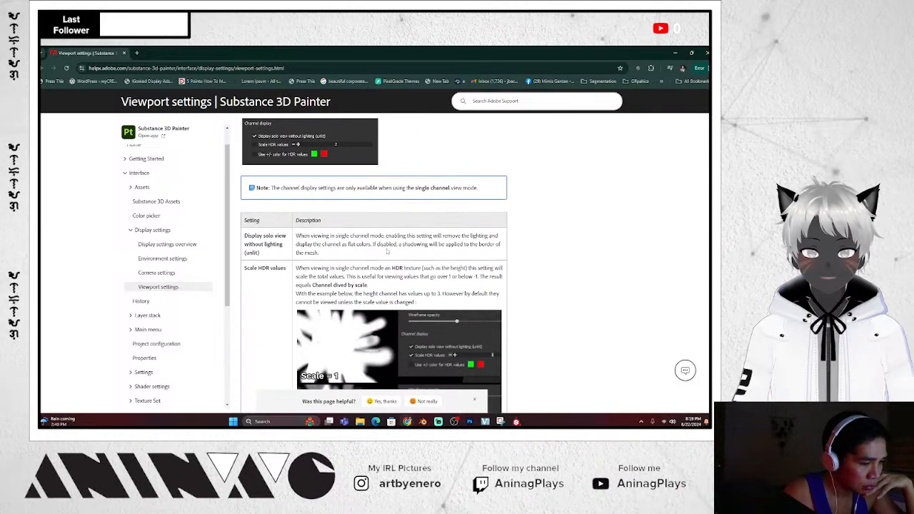
pyautogui.scroll(-15, 388, 251)
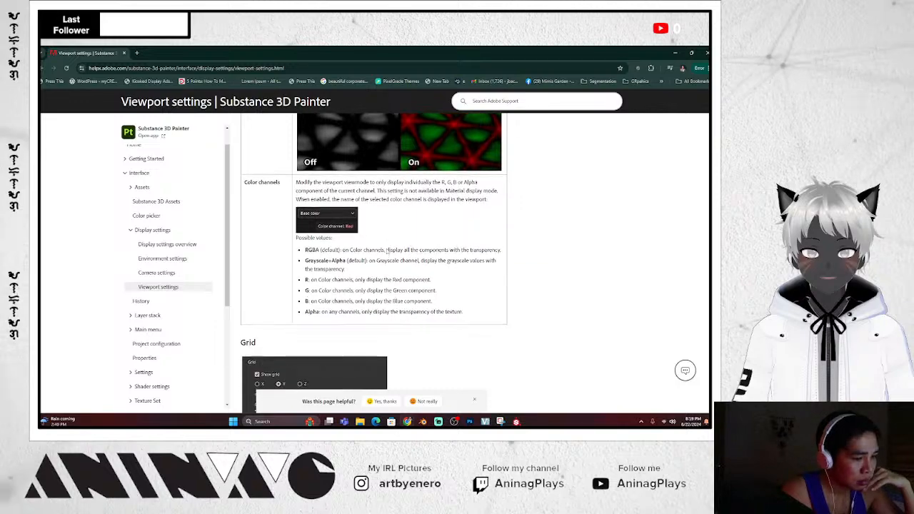
pyautogui.scroll(-8, 388, 252)
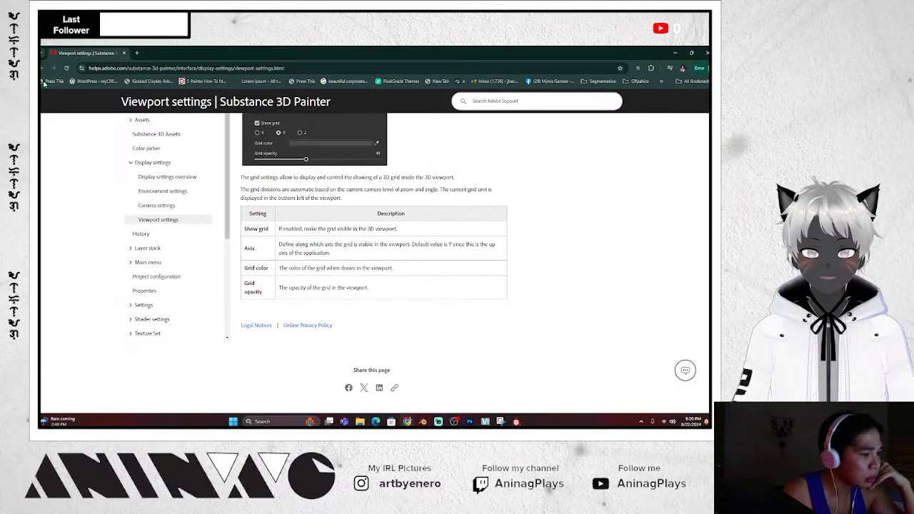
pyautogui.click(52, 67)
pyautogui.scroll(-3, 572, 265)
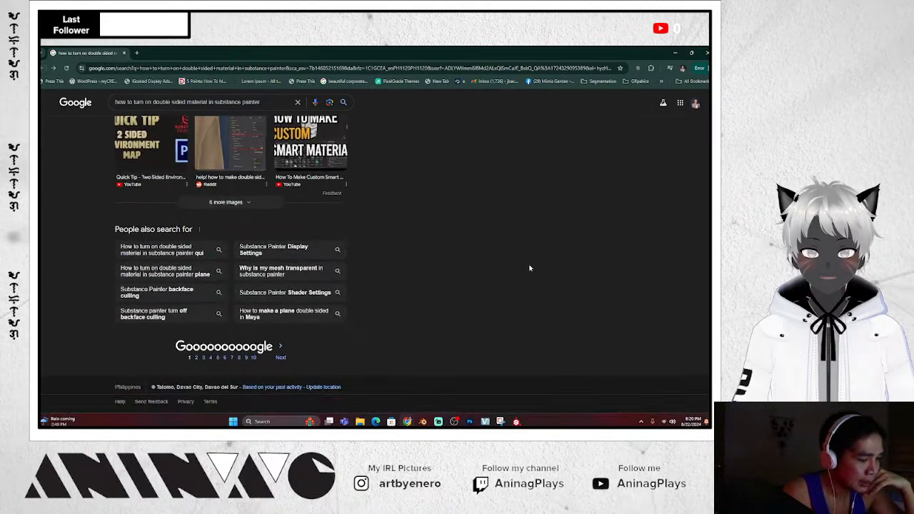
# Run the suggested search about turning on double sided material and scroll its results
pyautogui.click(202, 254)
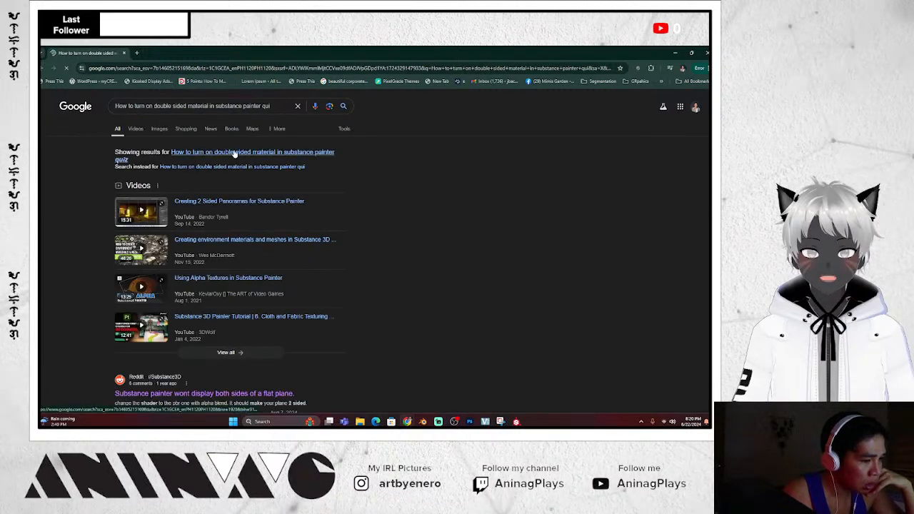
pyautogui.scroll(-8, 394, 182)
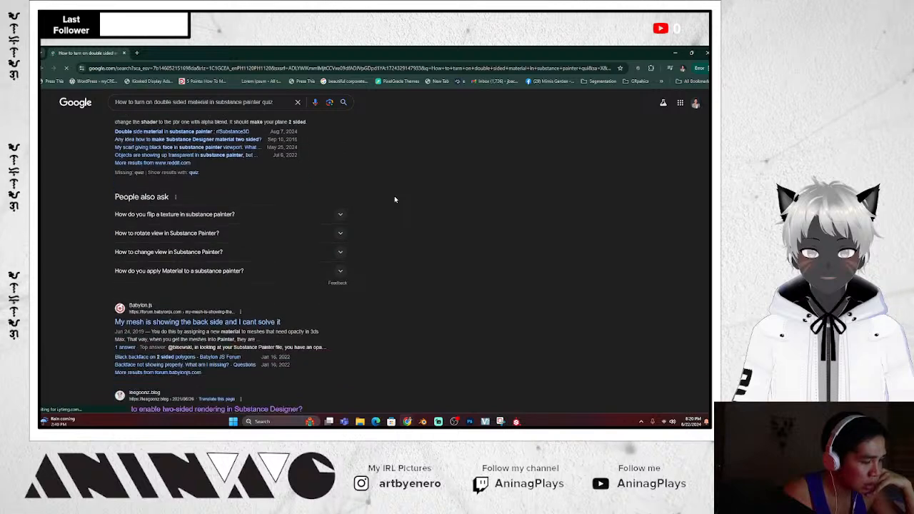
pyautogui.scroll(-5, 394, 200)
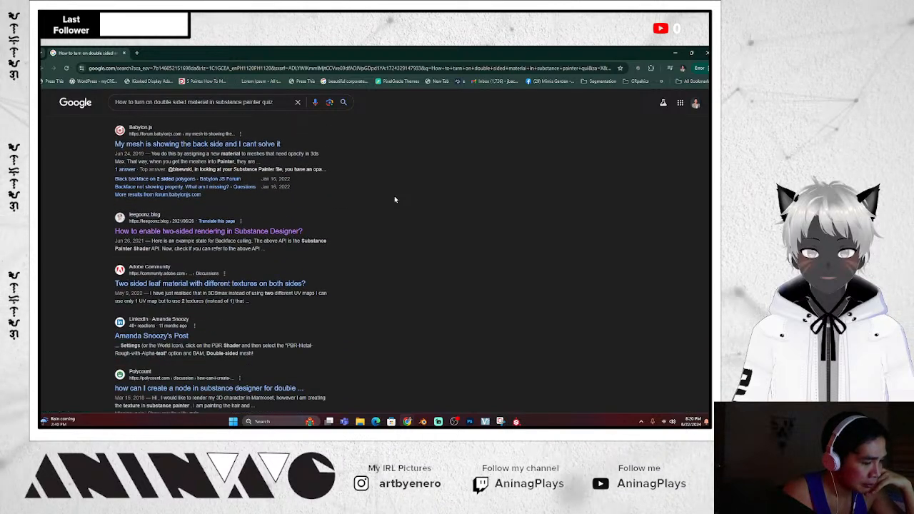
pyautogui.scroll(-3, 394, 199)
pyautogui.scroll(-3, 394, 200)
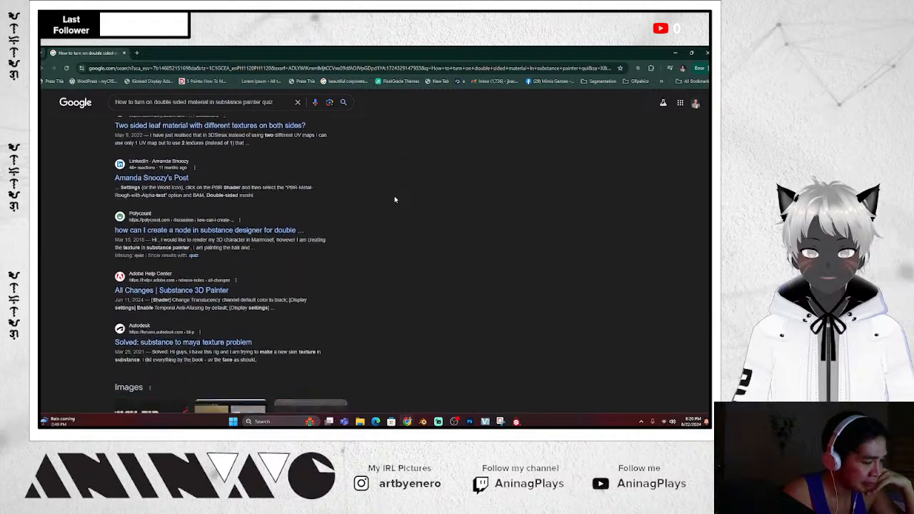
pyautogui.scroll(-6, 389, 203)
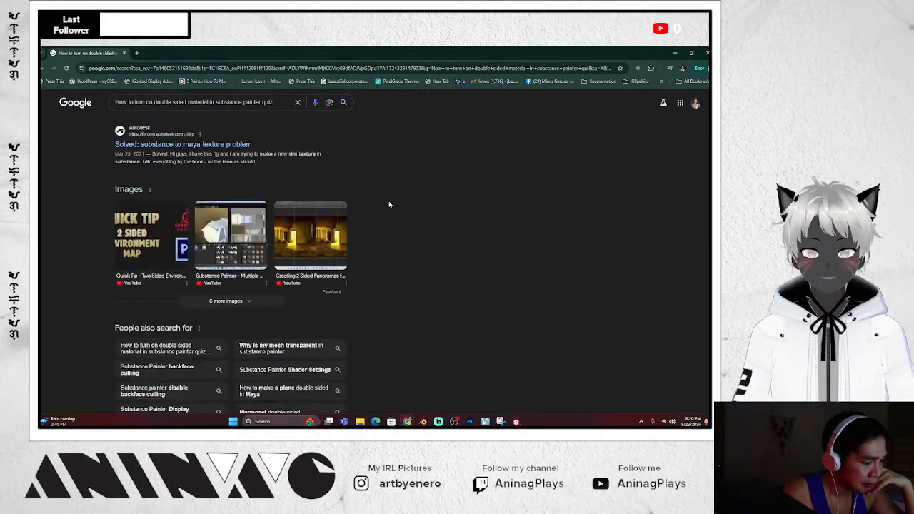
pyautogui.scroll(14, 389, 204)
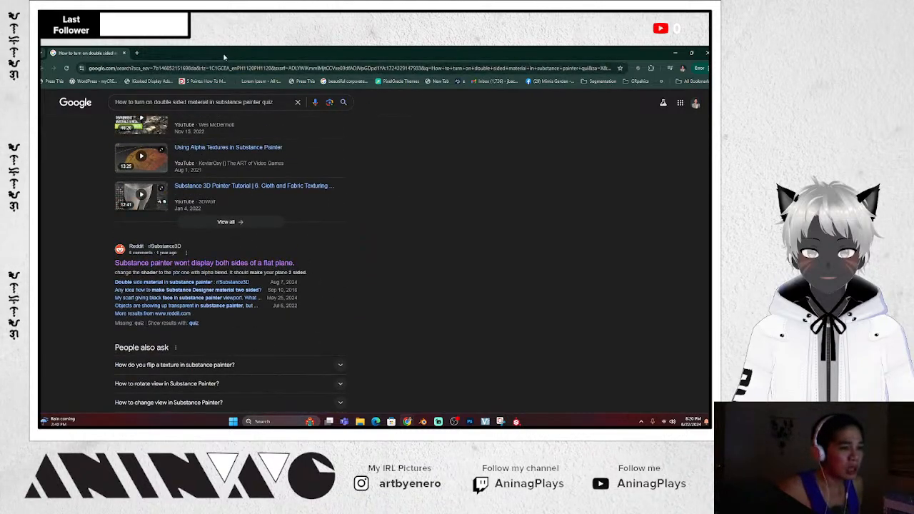
# Open a new browser tab, clear the partly typed address, and close it again
pyautogui.click(136, 53)
pyautogui.write('cust')
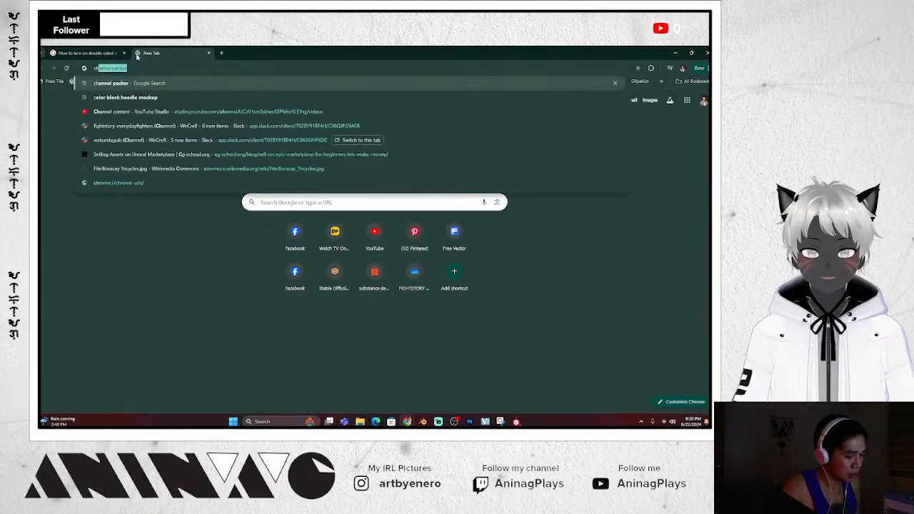
pyautogui.press('BackSpace')
pyautogui.press('BackSpace')
pyautogui.press('BackSpace')
pyautogui.press('BackSpace')
pyautogui.press('BackSpace')
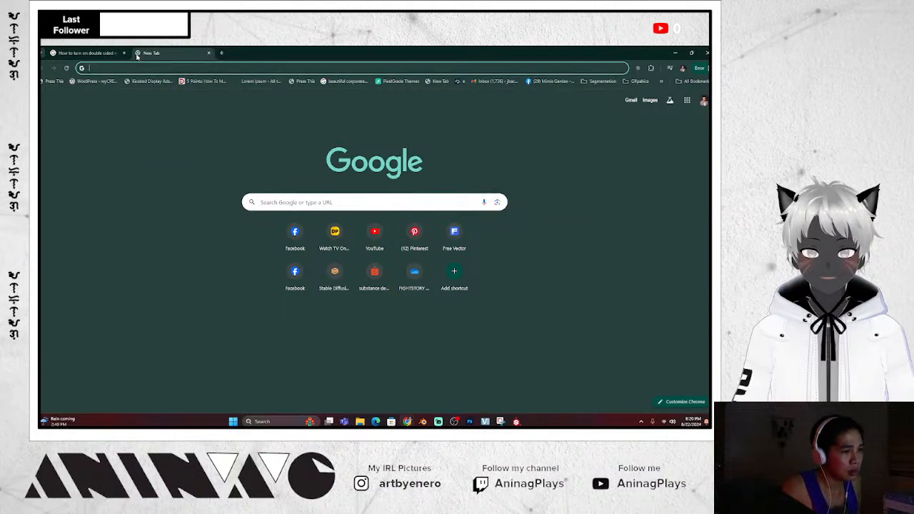
pyautogui.click(208, 52)
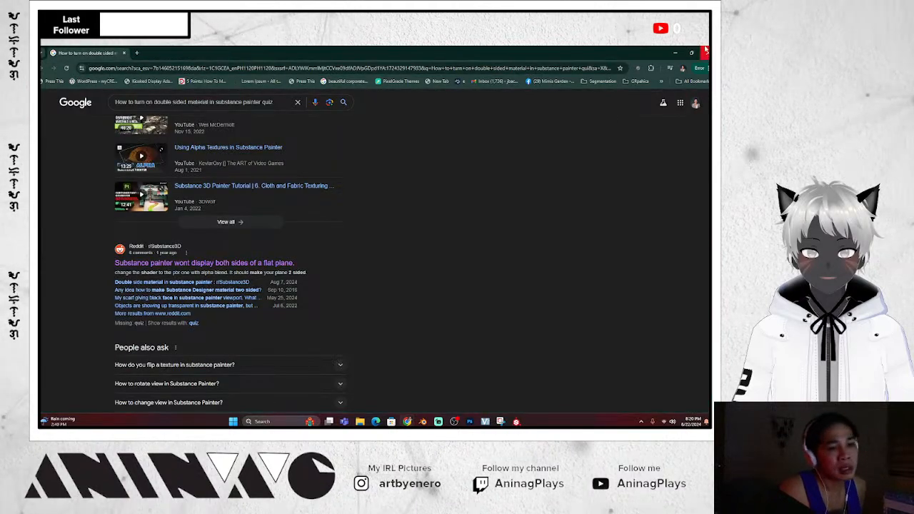
# Minimize Chrome and orbit the tricycle in Substance Painter to check its other side and rear
pyautogui.click(673, 52)
pyautogui.keyDown('alt'); pyautogui.moveTo(284, 213); pyautogui.dragTo(270, 234); pyautogui.keyUp('alt')
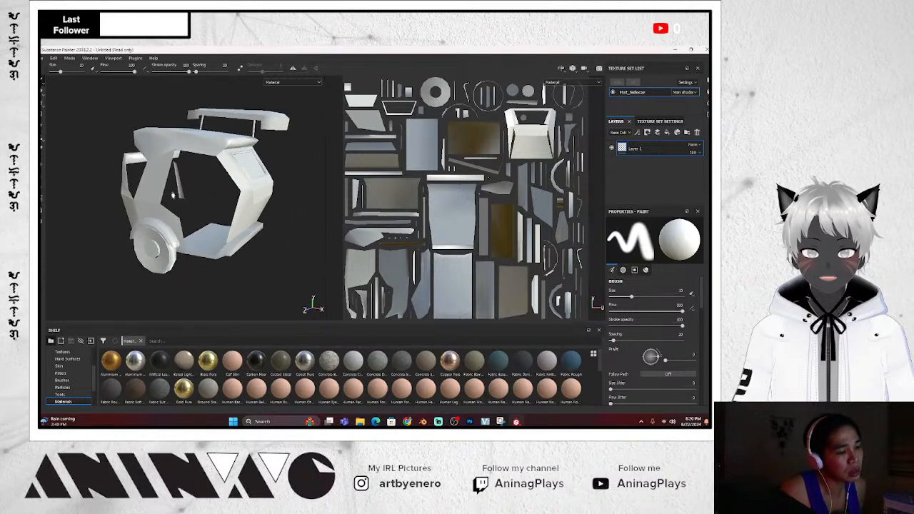
pyautogui.moveTo(173, 195)
pyautogui.keyDown('alt'); pyautogui.mouseDown()
pyautogui.moveTo(180, 202)
pyautogui.moveTo(203, 193)
pyautogui.moveTo(222, 211)
pyautogui.moveTo(188, 193)
pyautogui.moveTo(199, 186)
pyautogui.mouseUp(); pyautogui.keyUp('alt')
pyautogui.scroll(4, 179, 200)
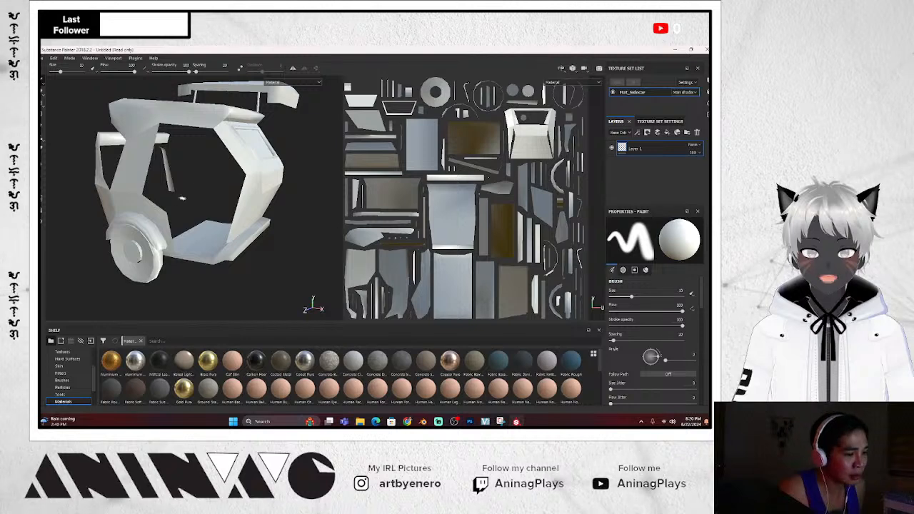
pyautogui.moveTo(281, 176)
pyautogui.keyDown('alt'); pyautogui.mouseDown()
pyautogui.moveTo(336, 204)
pyautogui.moveTo(407, 161)
pyautogui.moveTo(461, 113)
pyautogui.moveTo(528, 175)
pyautogui.moveTo(316, 166)
pyautogui.moveTo(261, 167)
pyautogui.moveTo(304, 187)
pyautogui.moveTo(205, 177)
pyautogui.moveTo(296, 155)
pyautogui.mouseUp(); pyautogui.keyUp('alt')
pyautogui.scroll(2, 304, 187)
pyautogui.scroll(-5, 304, 187)
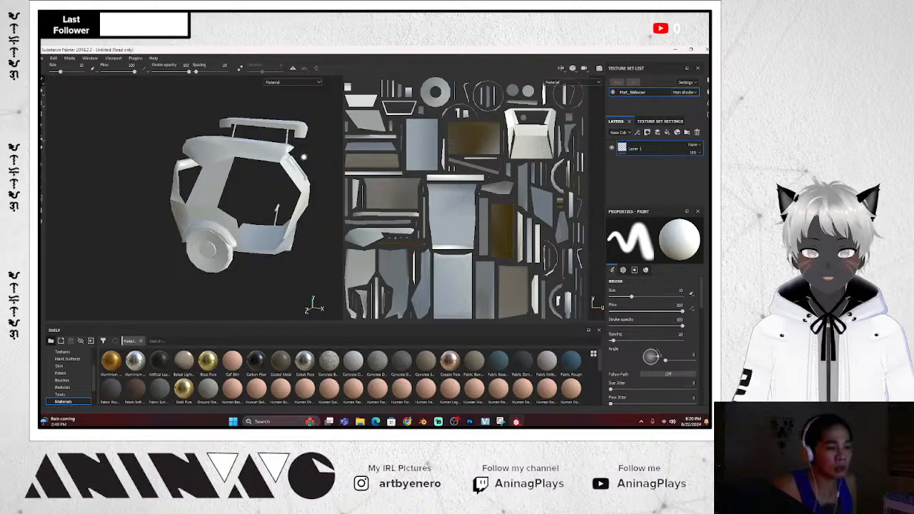
# Widen the 3D view over the UV view and bring Blender's tricycle scene to the front
pyautogui.moveTo(325, 192); pyautogui.dragTo(418, 195)
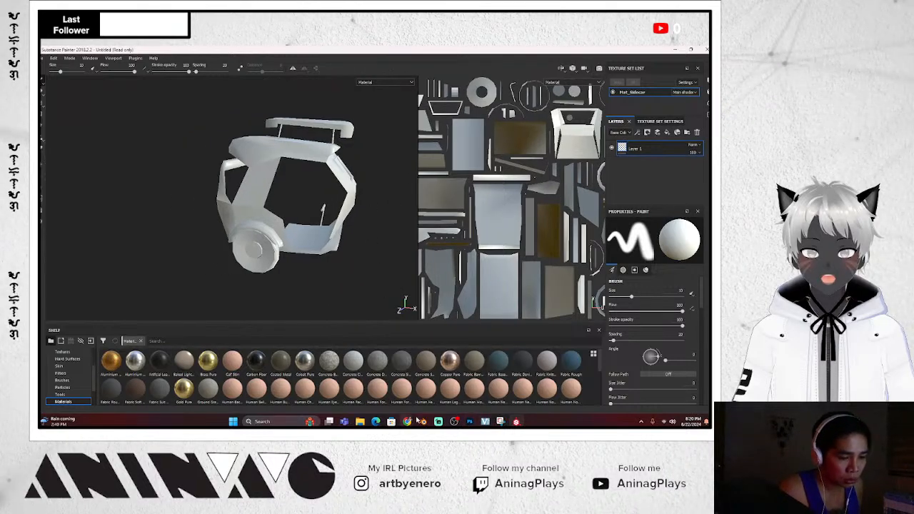
pyautogui.click(421, 422)
pyautogui.scroll(2, 270, 231)
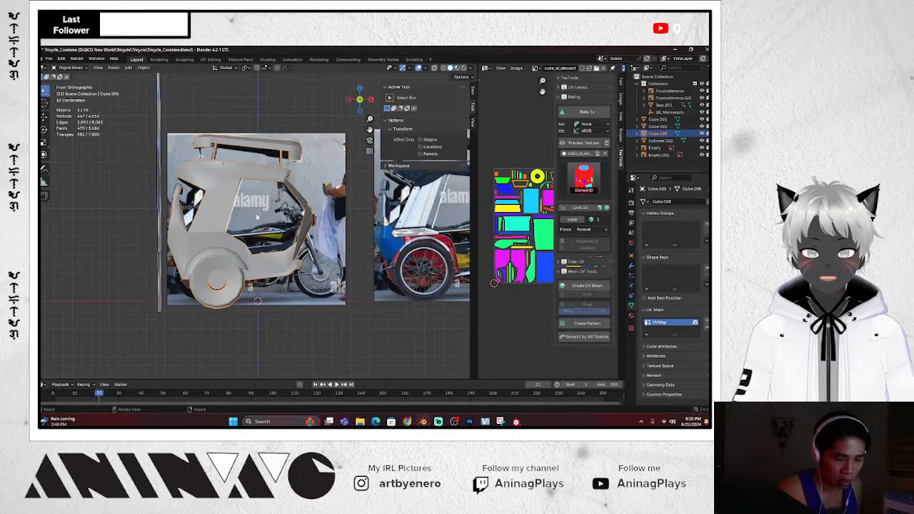
# Zoom into a perspective view, enter Edit Mode, and select a side panel face of the body
pyautogui.moveTo(256, 217); pyautogui.dragTo(261, 214, button='middle')
pyautogui.scroll(2, 256, 214)
pyautogui.press('Tab')
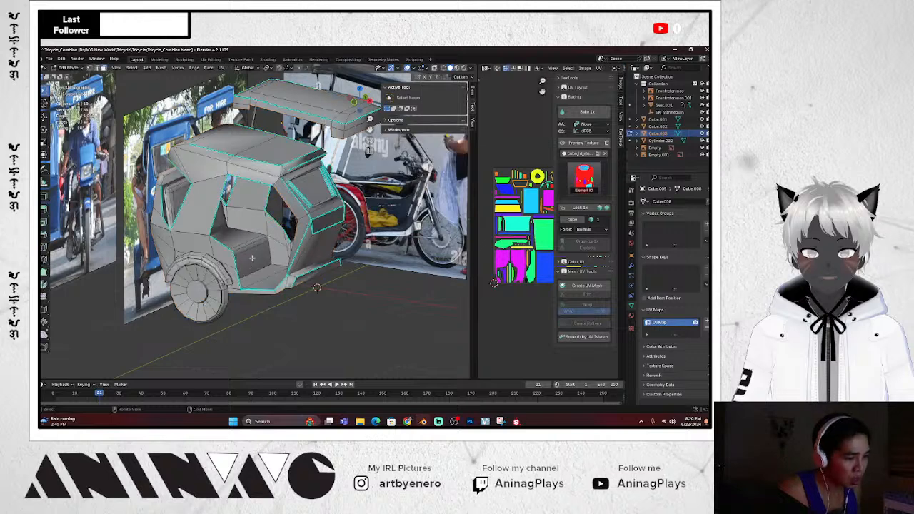
pyautogui.scroll(3, 251, 257)
pyautogui.click(257, 261)
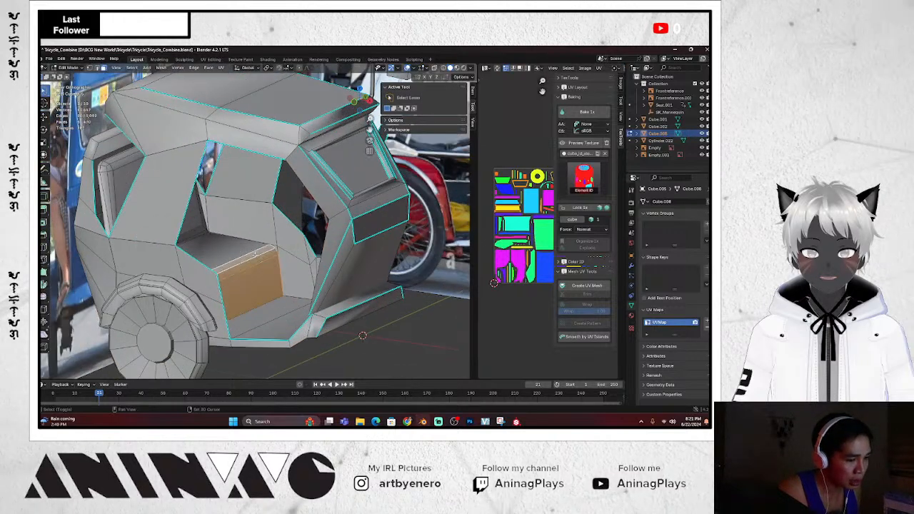
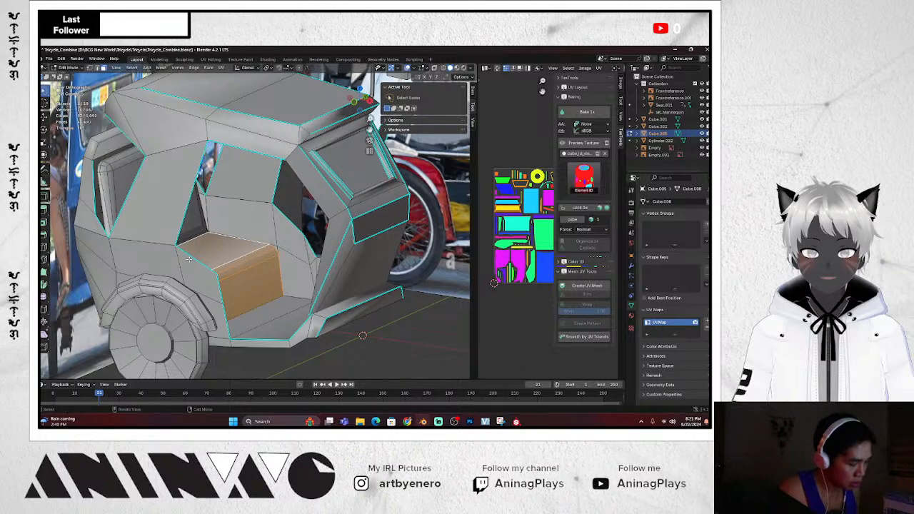
# Select the linked backrest faces, flip their normals, and return to Object Mode
pyautogui.press('l')
pyautogui.scroll(-4, 242, 240)
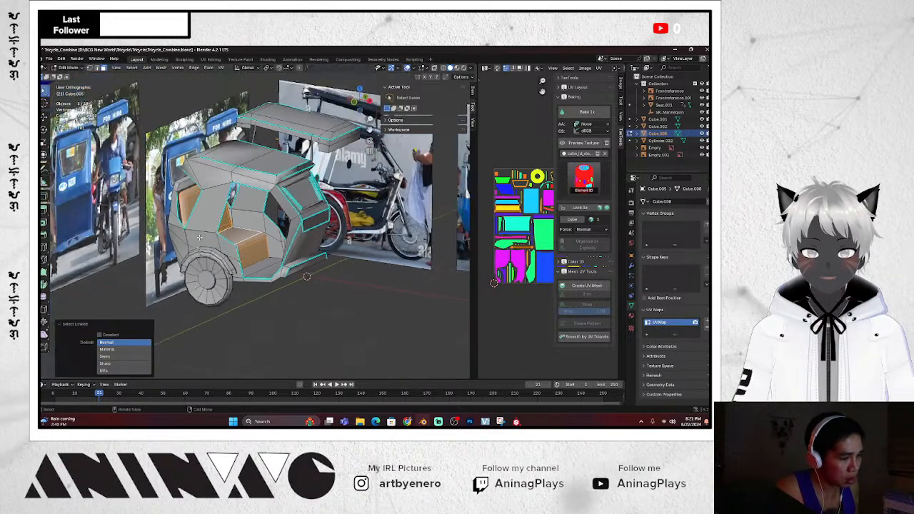
pyautogui.scroll(2, 273, 242)
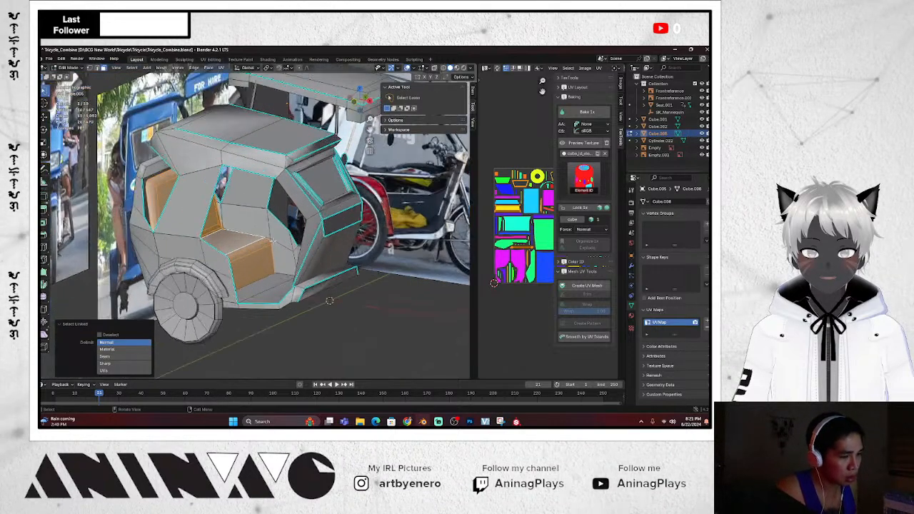
pyautogui.click(162, 67)
pyautogui.moveTo(193, 189)
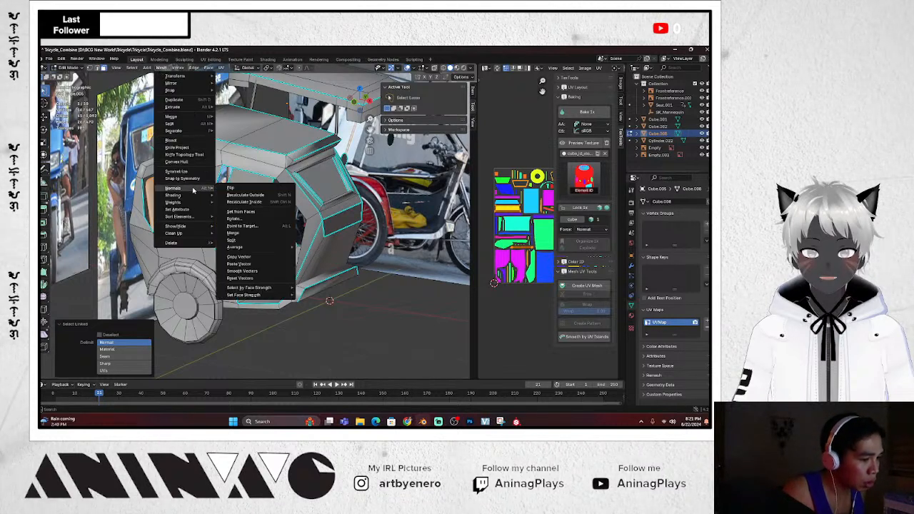
pyautogui.click(258, 188)
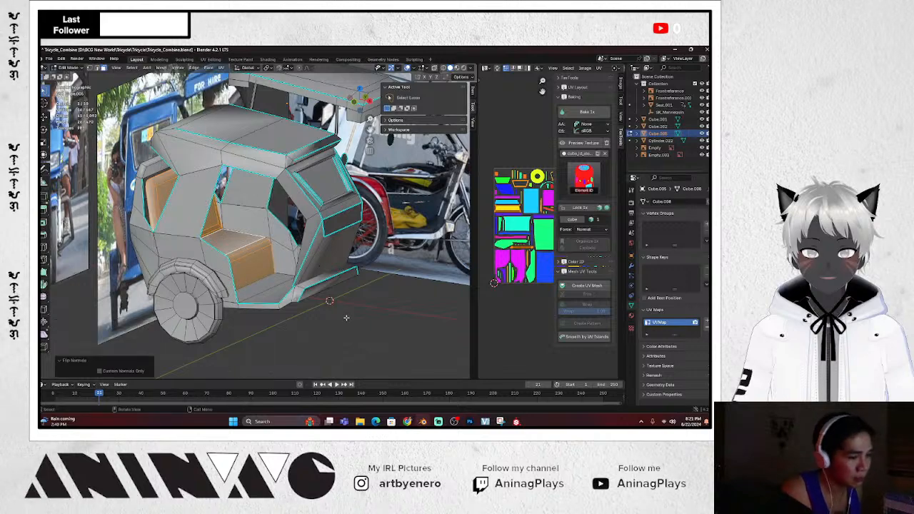
pyautogui.press('Tab')
# Export the tricycle as FBX, overwriting SM_SidecarLowRes, and go back to Substance Painter
pyautogui.scroll(-5, 350, 313)
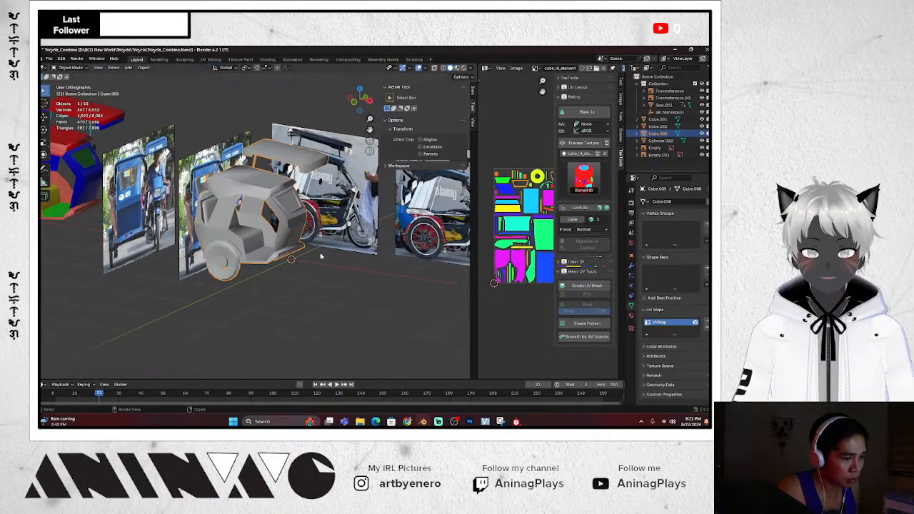
pyautogui.scroll(2, 304, 275)
pyautogui.scroll(-1, 304, 276)
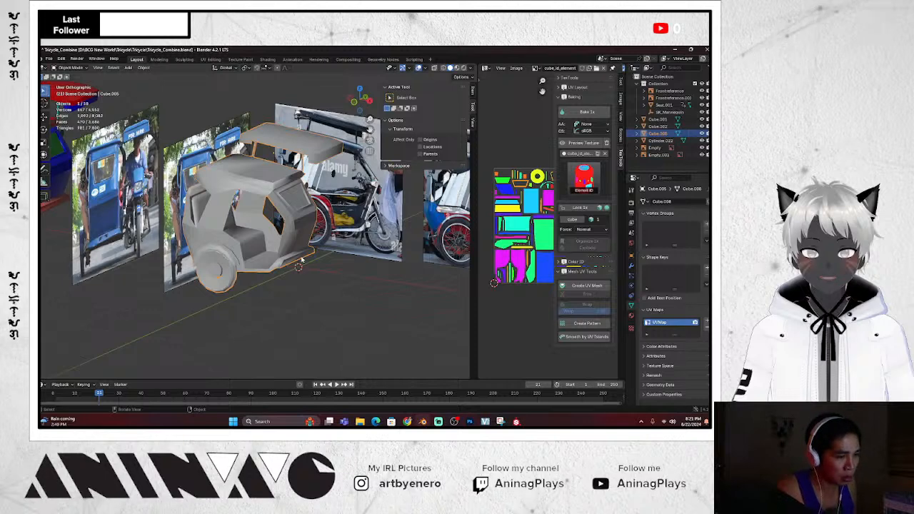
pyautogui.press('KP_1')
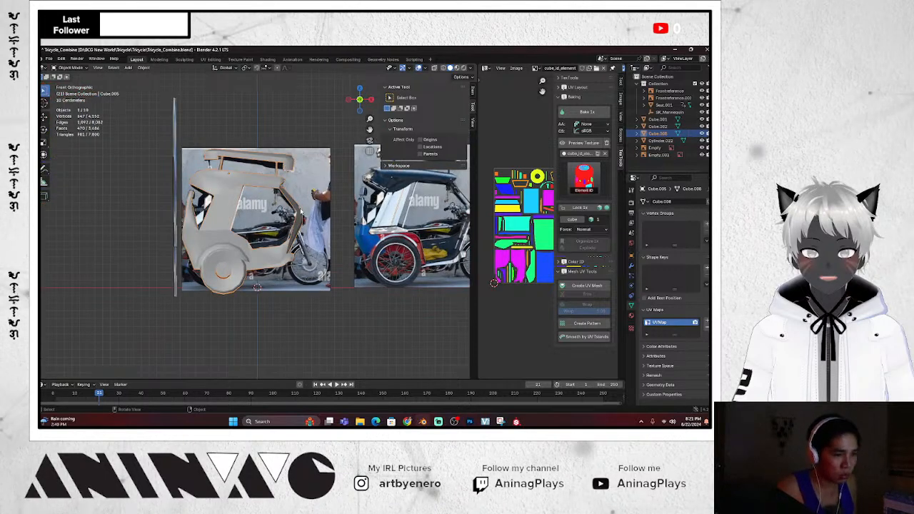
pyautogui.click(50, 59)
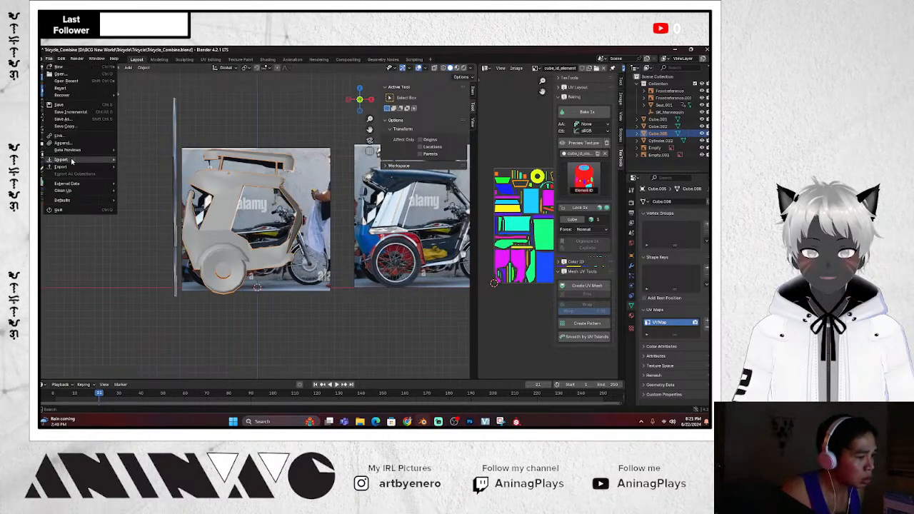
pyautogui.moveTo(64, 166)
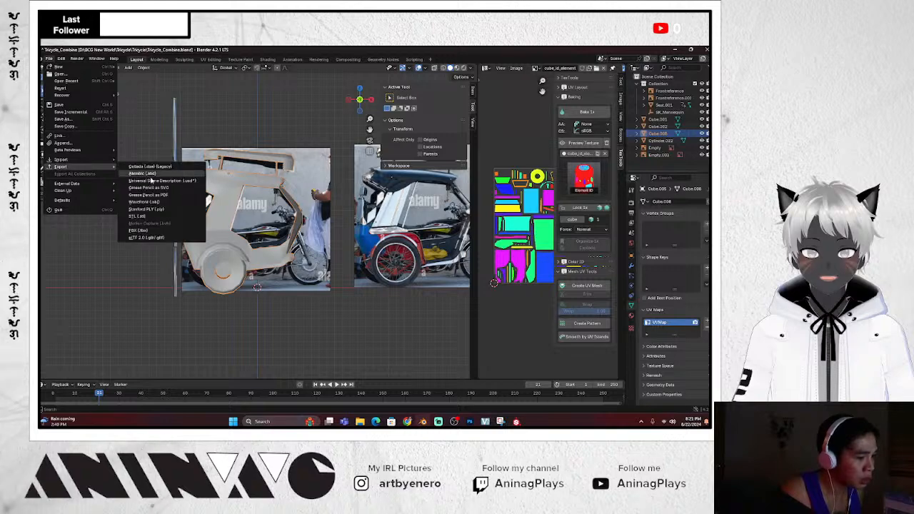
pyautogui.click(140, 230)
pyautogui.click(312, 187)
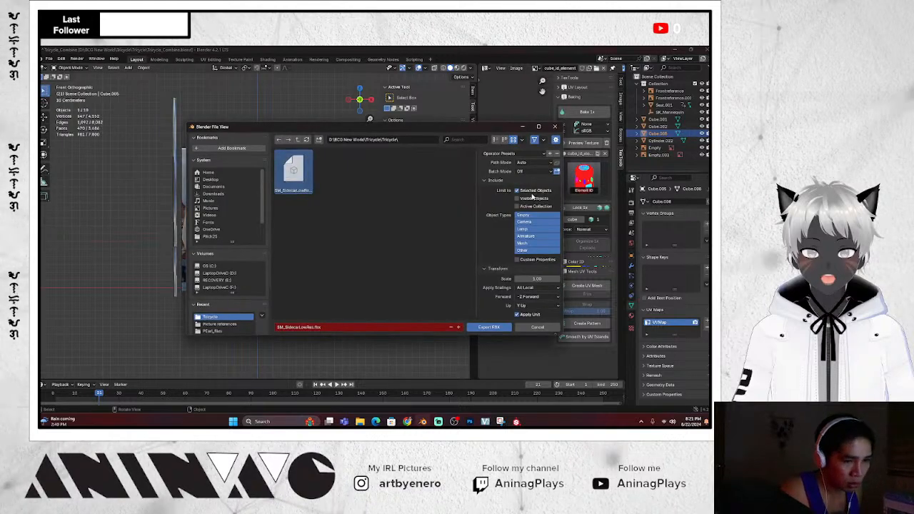
pyautogui.click(488, 327)
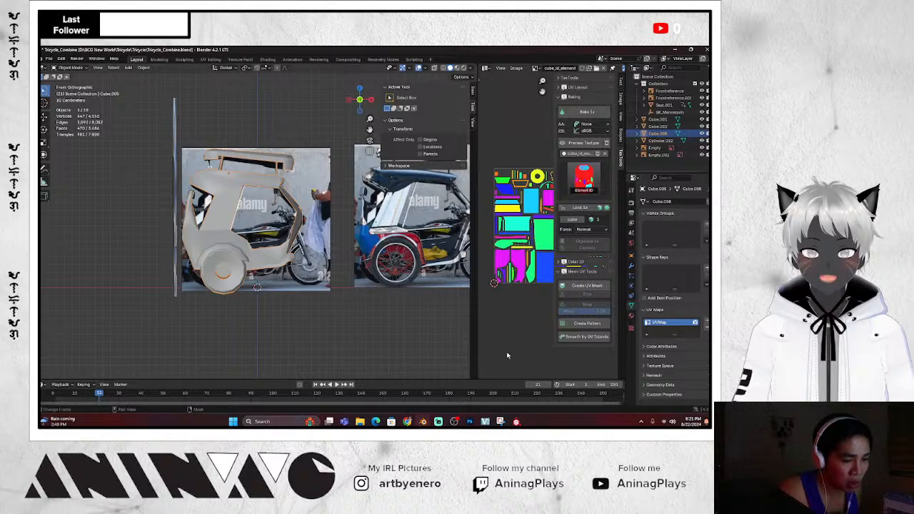
pyautogui.click(516, 421)
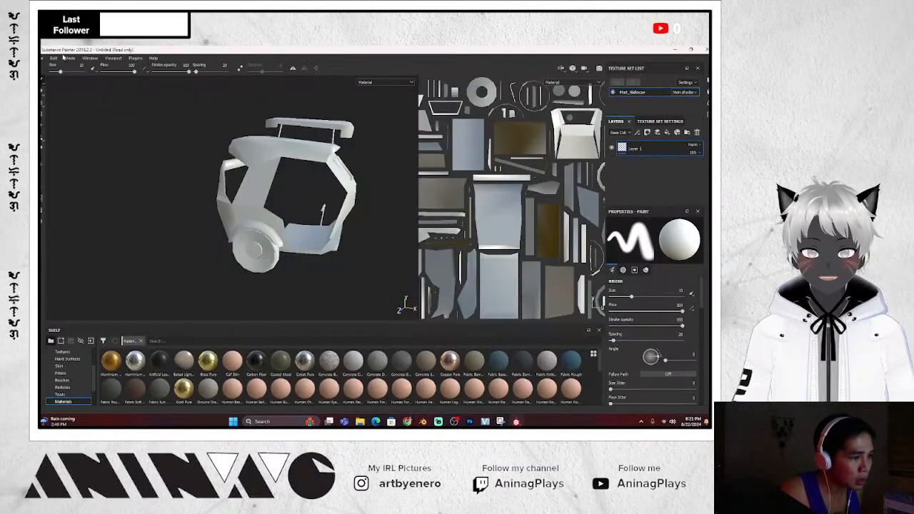
# Replace the project mesh with SM_SidecarLowRes.fbx through Project Configuration
pyautogui.click(53, 58)
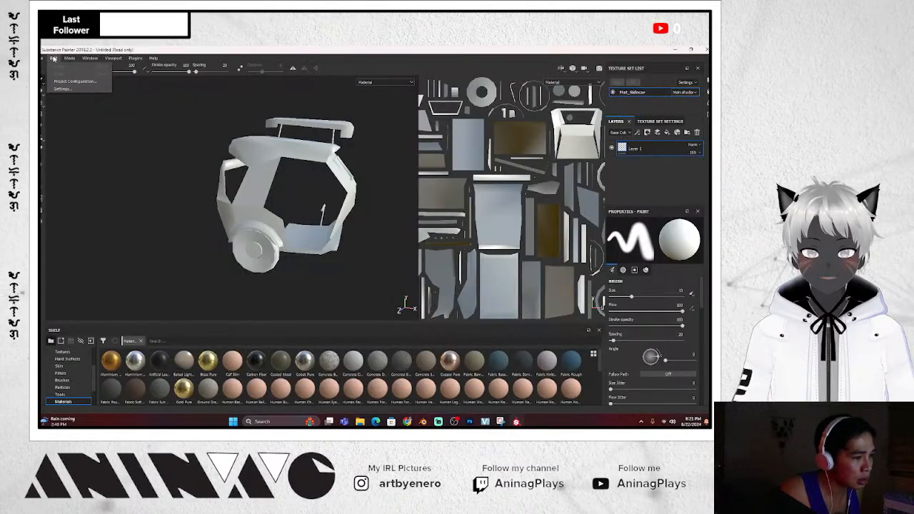
pyautogui.click(63, 81)
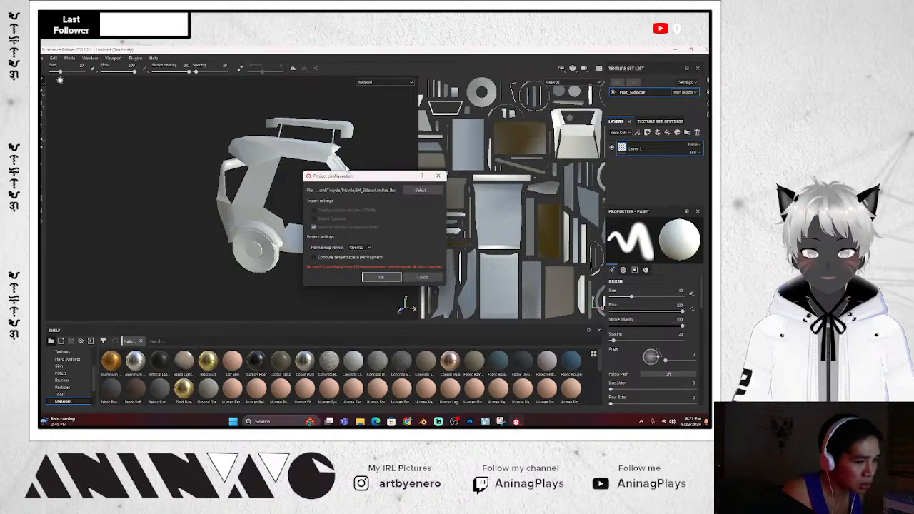
pyautogui.click(421, 190)
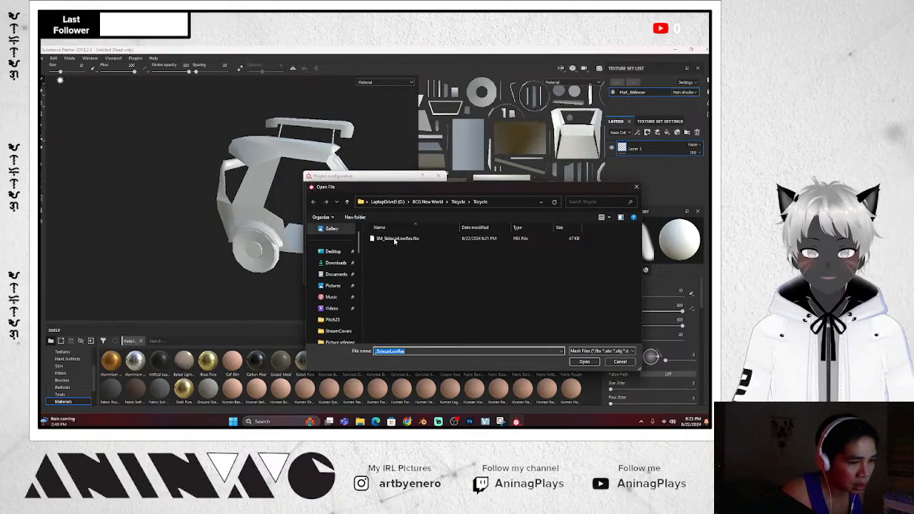
pyautogui.click(585, 361)
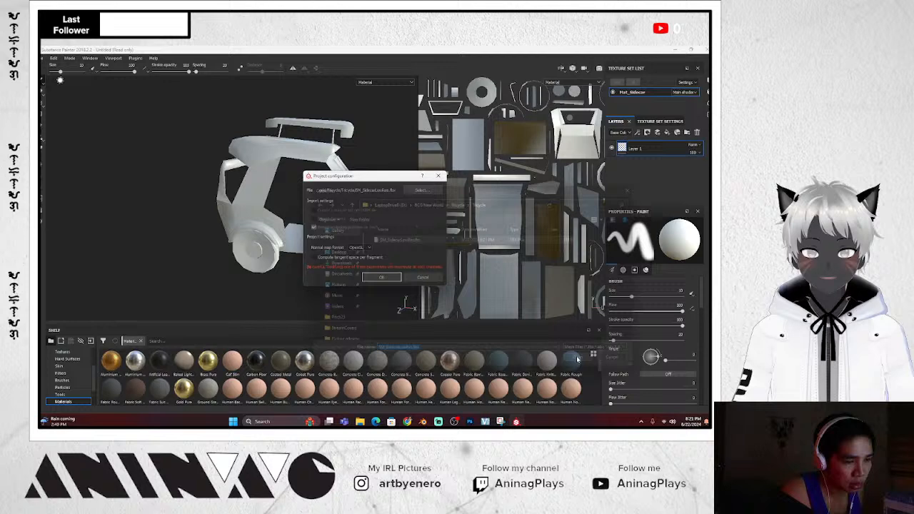
pyautogui.click(381, 276)
# Orbit the viewport to inspect the reloaded sidecar mesh up close from the rear
pyautogui.scroll(3, 258, 225)
pyautogui.scroll(-8, 263, 223)
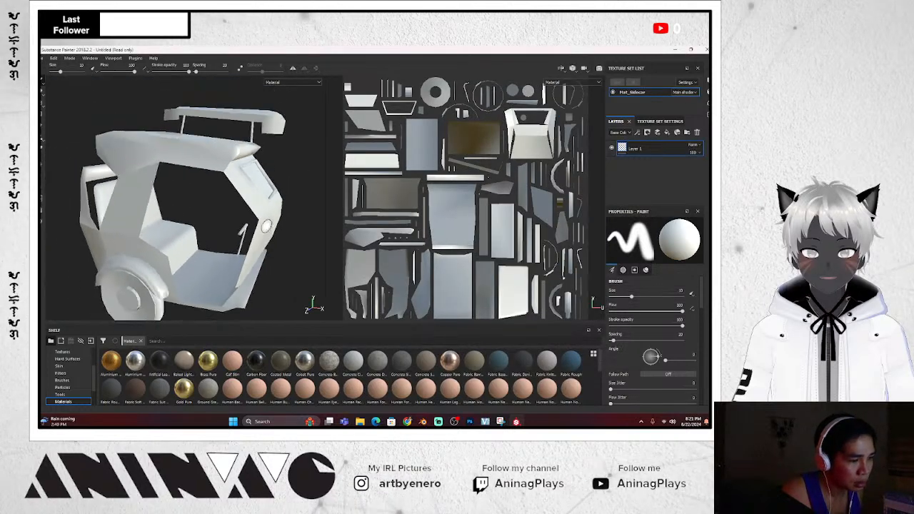
pyautogui.moveTo(294, 254)
pyautogui.keyDown('alt'); pyautogui.mouseDown()
pyautogui.moveTo(317, 301)
pyautogui.moveTo(300, 265)
pyautogui.moveTo(247, 247)
pyautogui.moveTo(307, 243)
pyautogui.mouseUp(); pyautogui.keyUp('alt')
pyautogui.scroll(3, 205, 240)
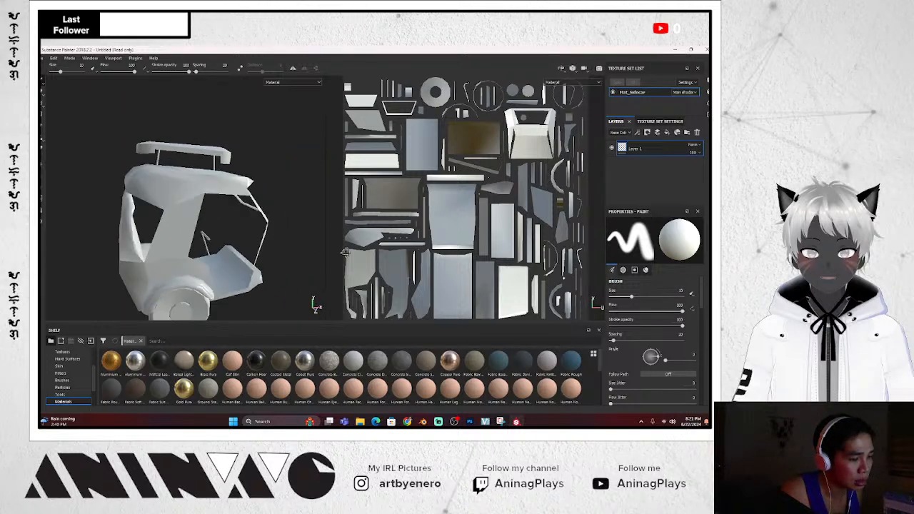
pyautogui.keyDown('alt'); pyautogui.moveTo(205, 239); pyautogui.dragTo(258, 236); pyautogui.keyUp('alt')
pyautogui.scroll(-5, 279, 240)
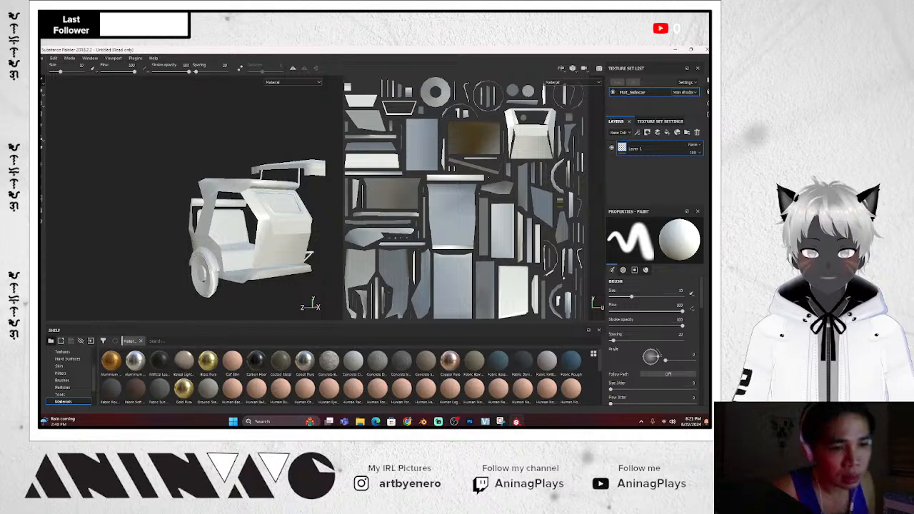
# Open Display Settings and look through its environment, camera and viewport options
pyautogui.click(708, 80)
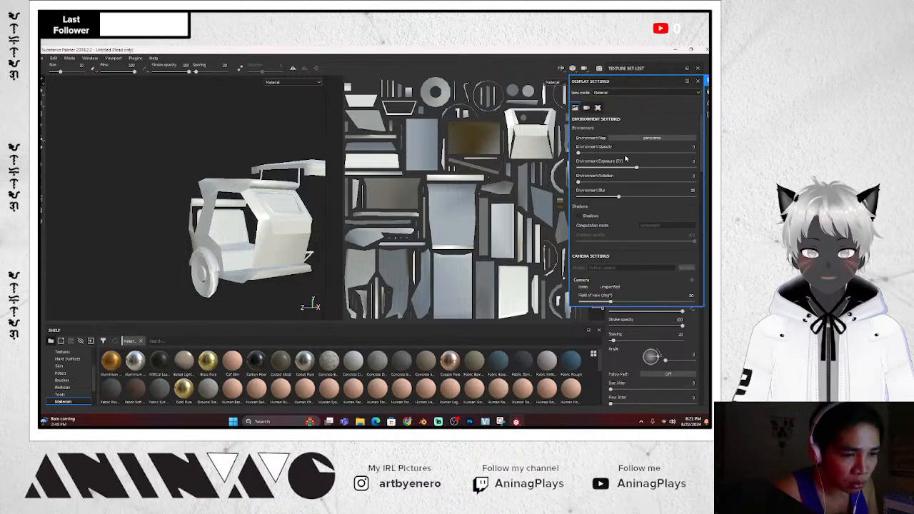
pyautogui.scroll(-5, 625, 161)
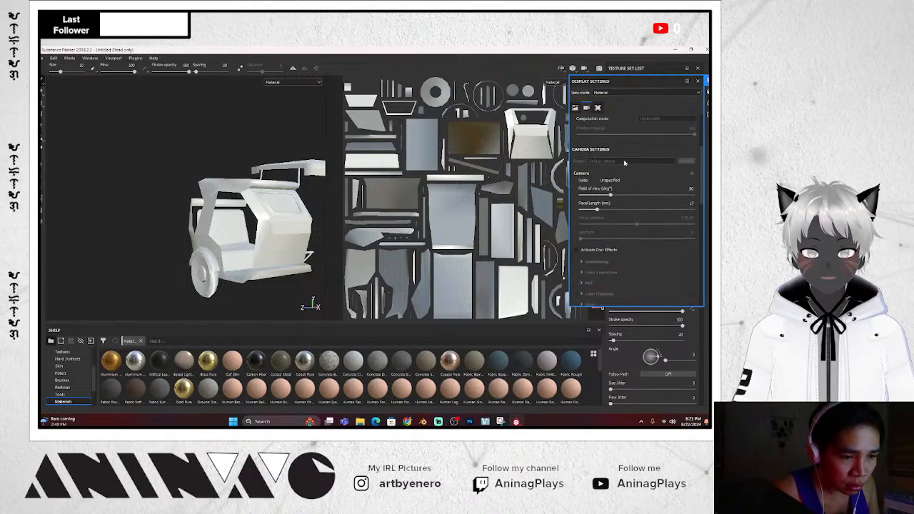
pyautogui.scroll(-3, 625, 163)
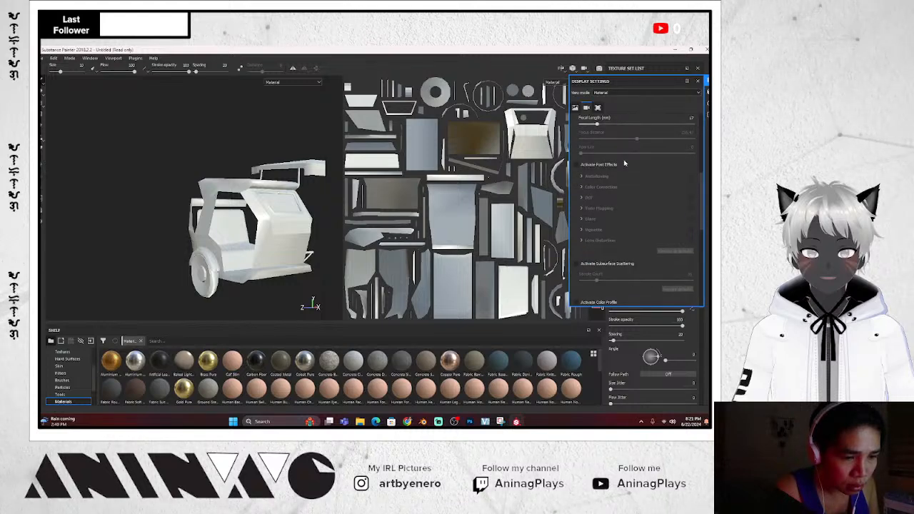
pyautogui.scroll(-4, 625, 164)
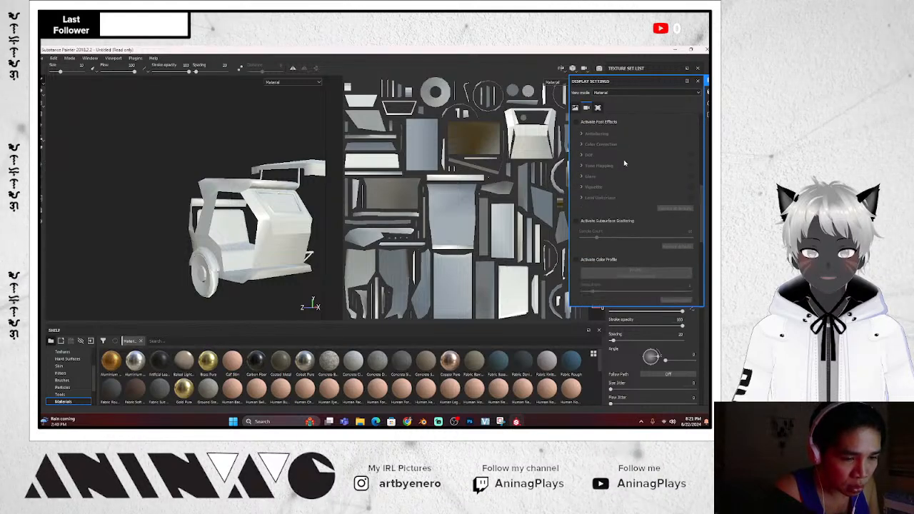
pyautogui.scroll(-3, 625, 163)
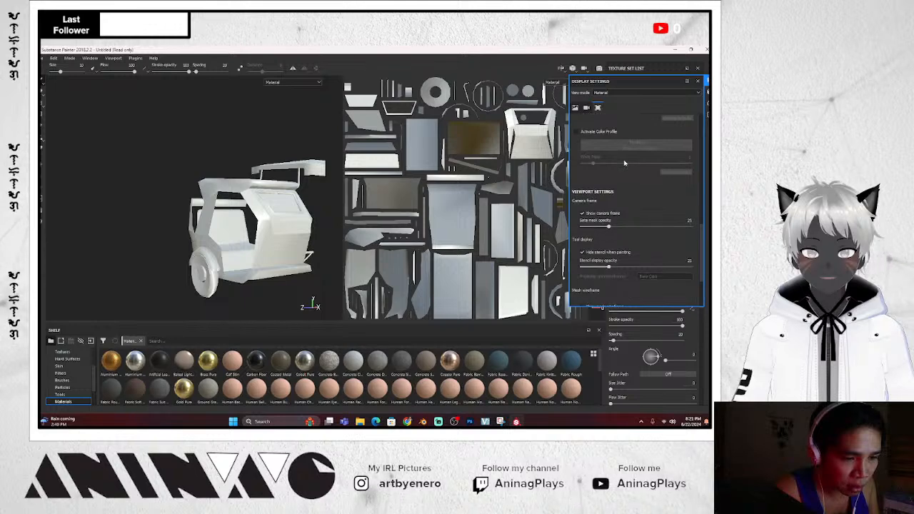
pyautogui.scroll(-1, 625, 164)
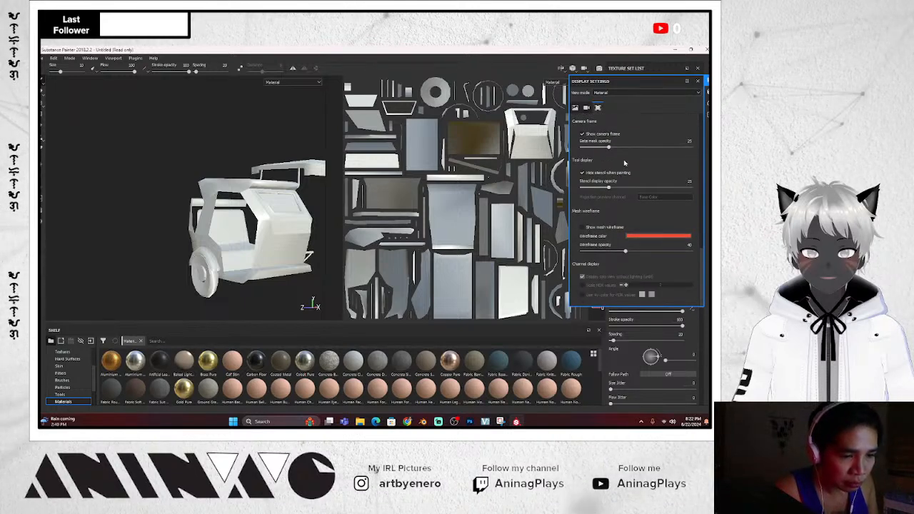
pyautogui.scroll(3, 626, 163)
pyautogui.scroll(5, 625, 164)
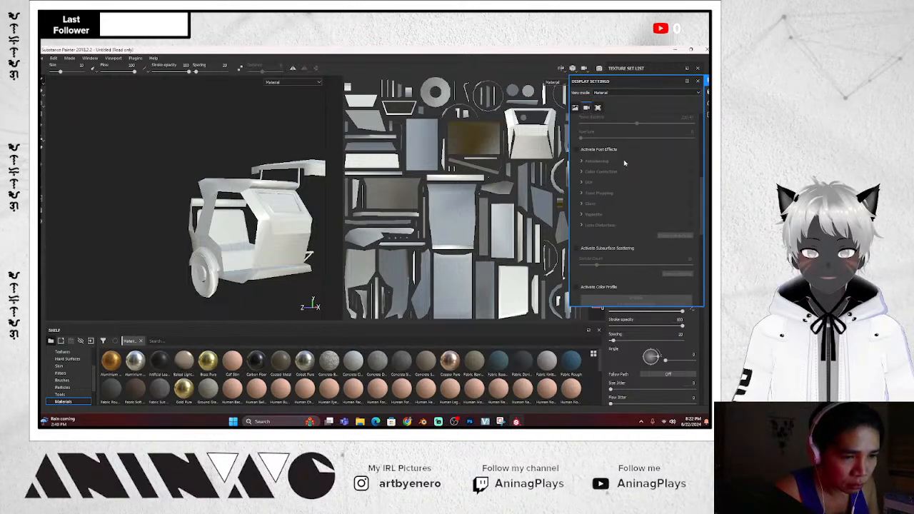
pyautogui.scroll(3, 625, 163)
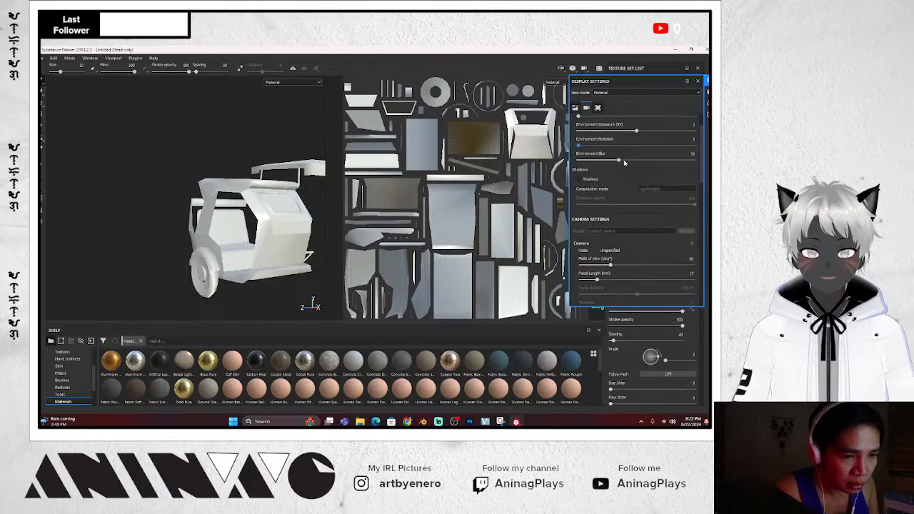
pyautogui.scroll(1, 626, 163)
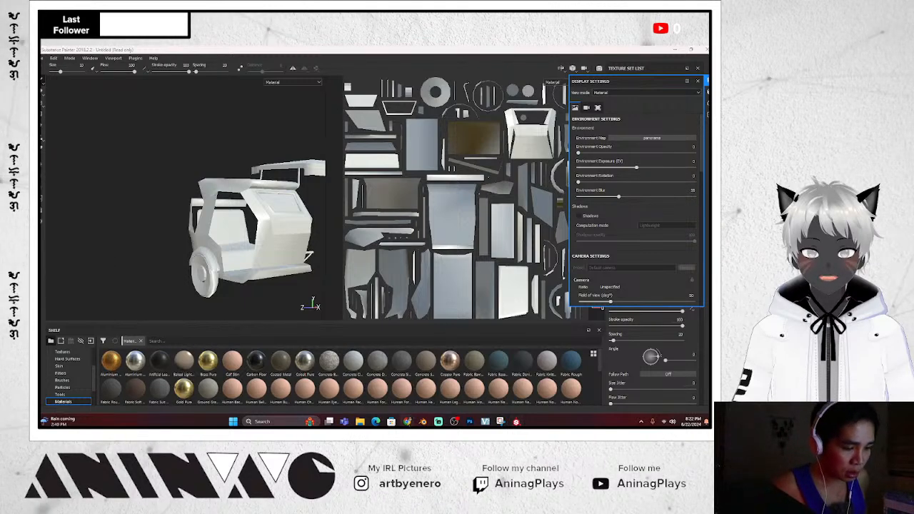
# Search Google for 'is there double sided selfing in substance painter'
pyautogui.moveTo(408, 421)
pyautogui.click(477, 397)
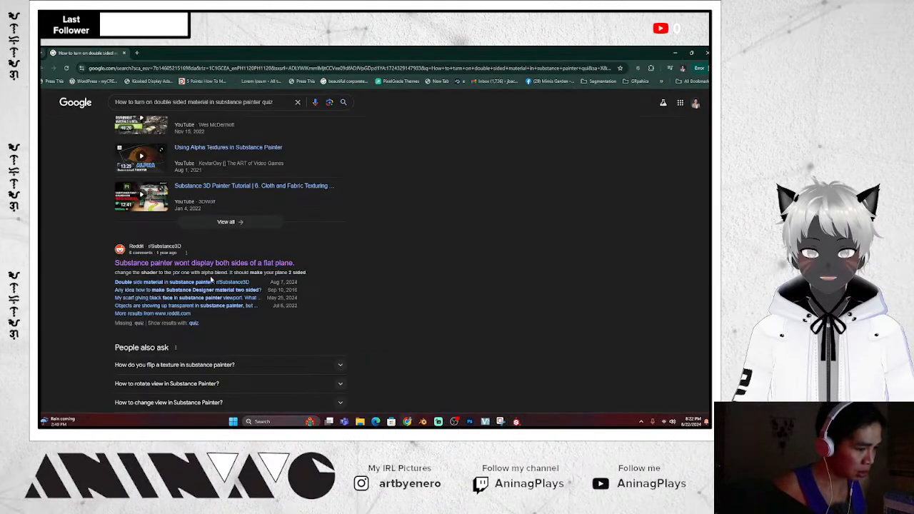
pyautogui.scroll(-1, 211, 279)
pyautogui.scroll(3, 210, 278)
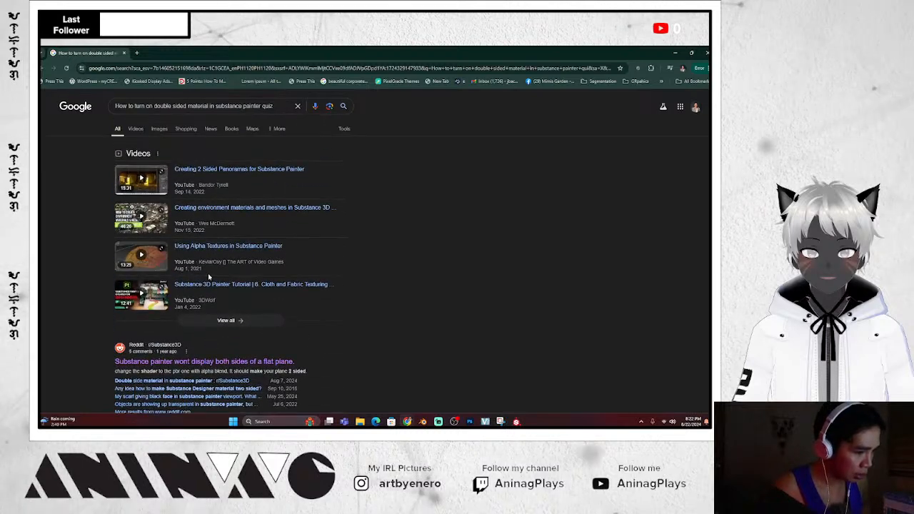
pyautogui.click(252, 106)
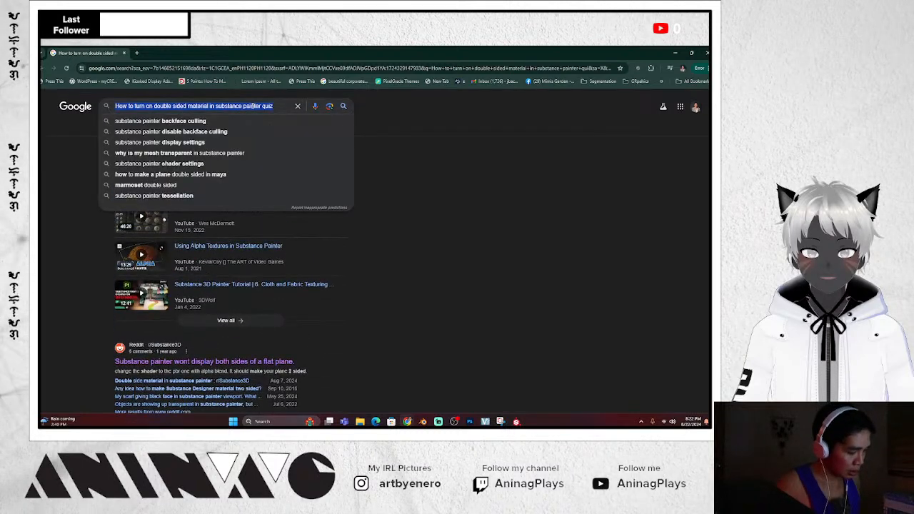
pyautogui.write('is there s')
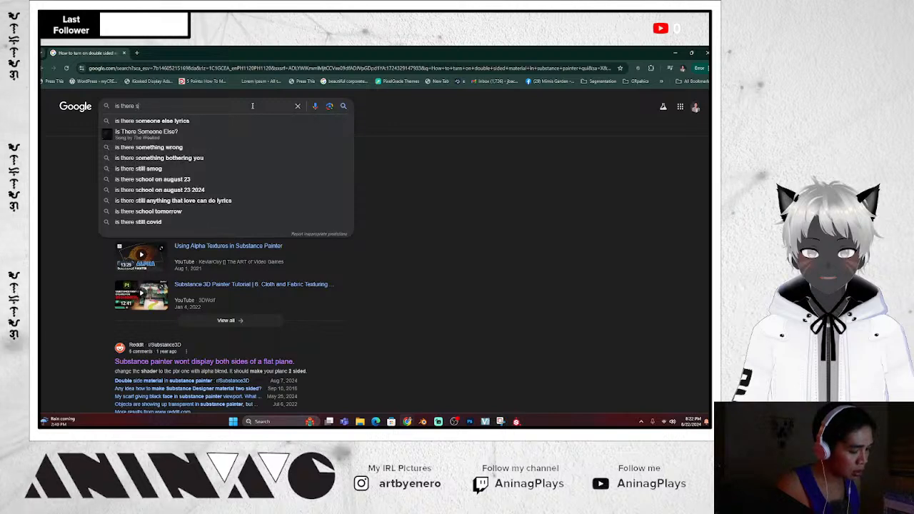
pyautogui.press('BackSpace')
pyautogui.write('dou')
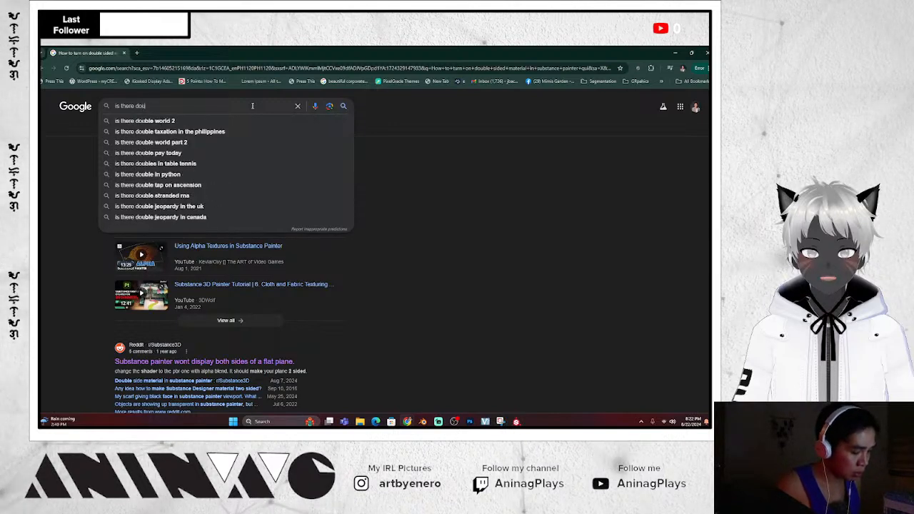
pyautogui.write('ble sided')
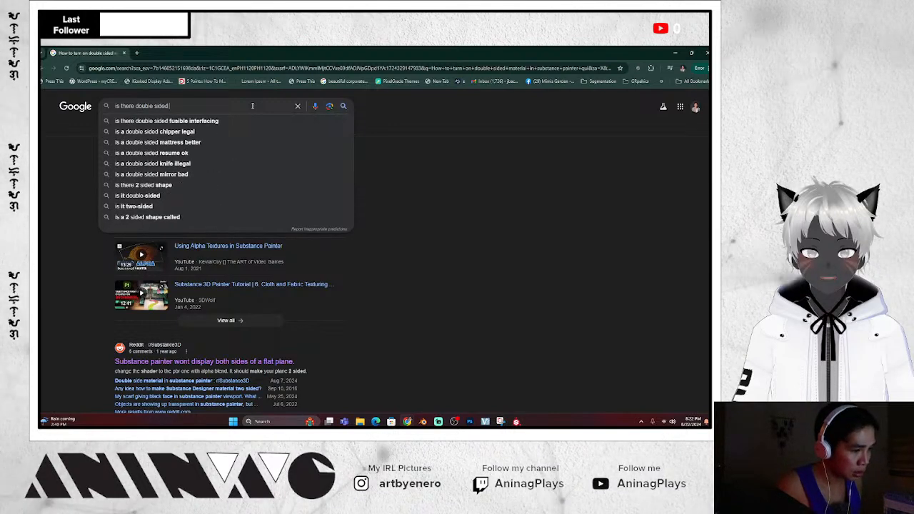
pyautogui.write(' self')
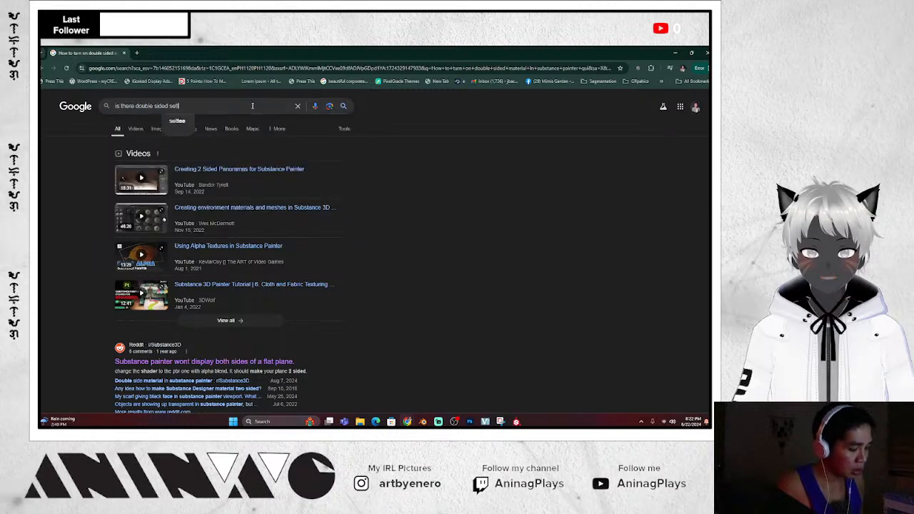
pyautogui.write('ing in')
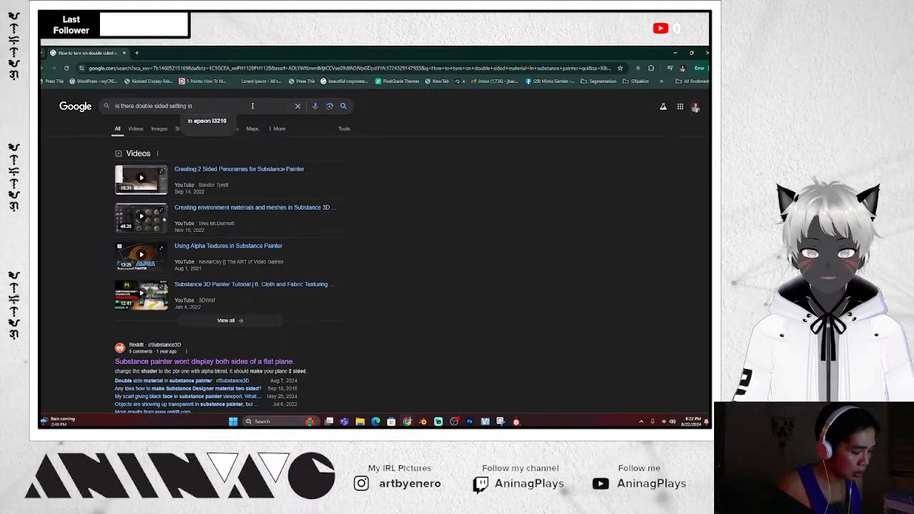
pyautogui.write(' substanc')
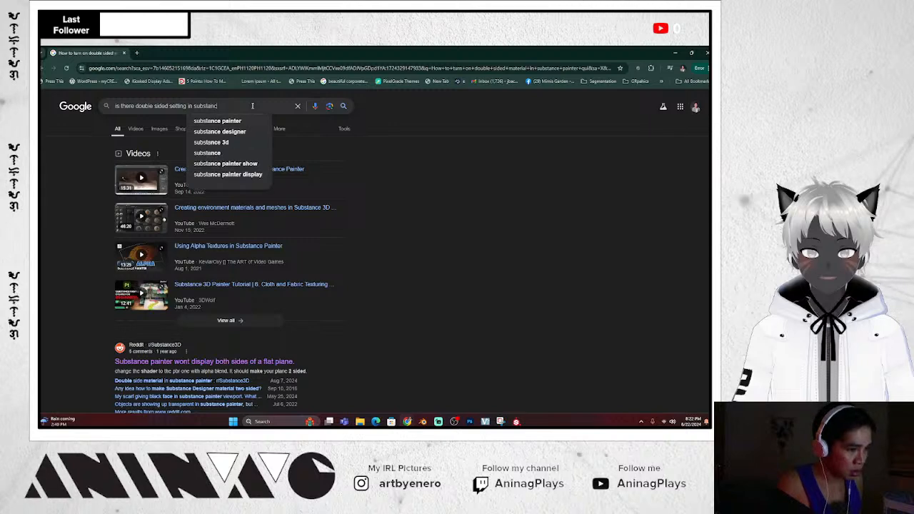
pyautogui.write('e painter')
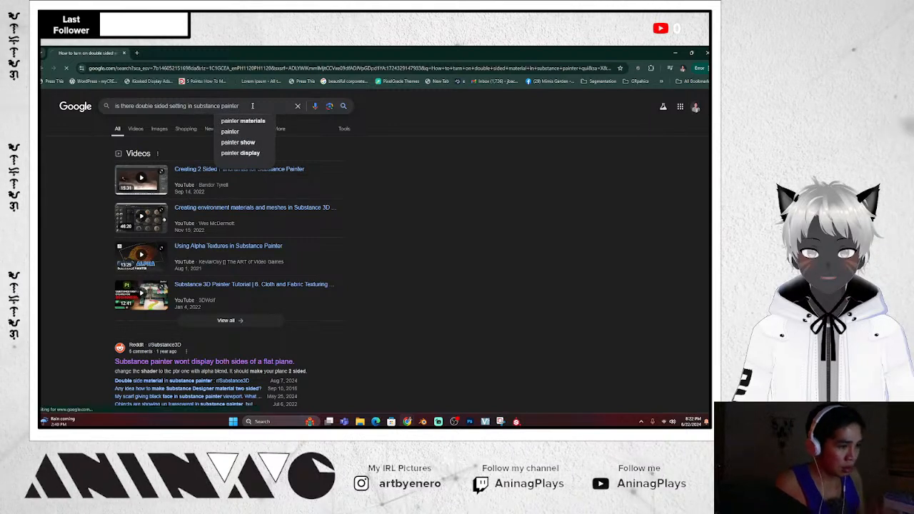
pyautogui.press('Return')
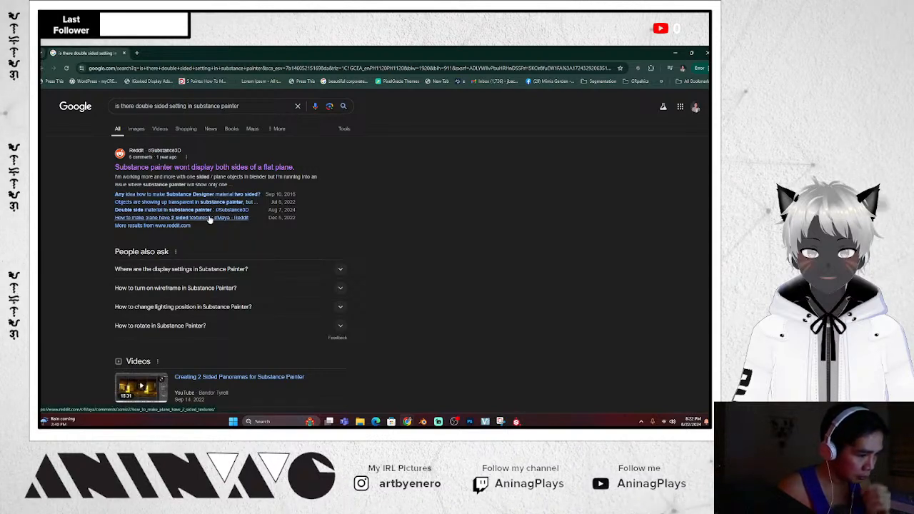
pyautogui.scroll(-5, 210, 220)
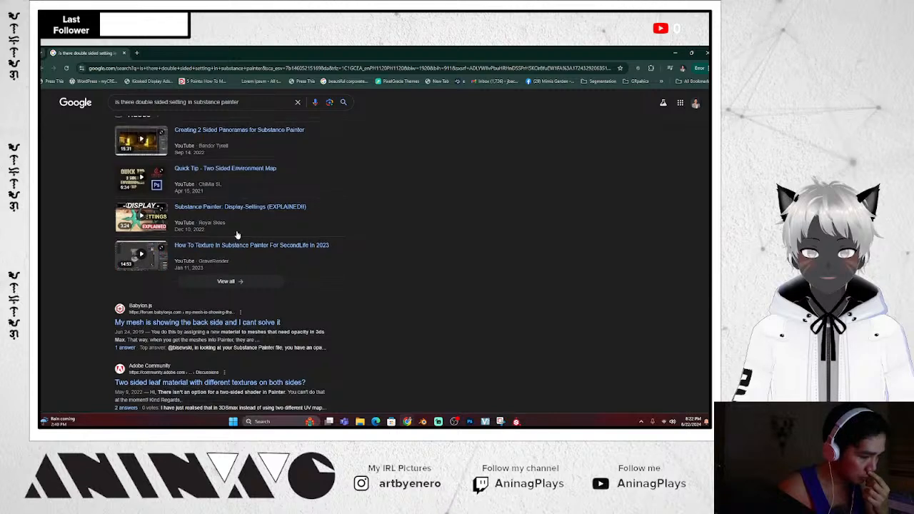
pyautogui.scroll(5, 238, 230)
# Read the Reddit thread on one-sided flat planes, then return to Substance Painter
pyautogui.click(238, 168)
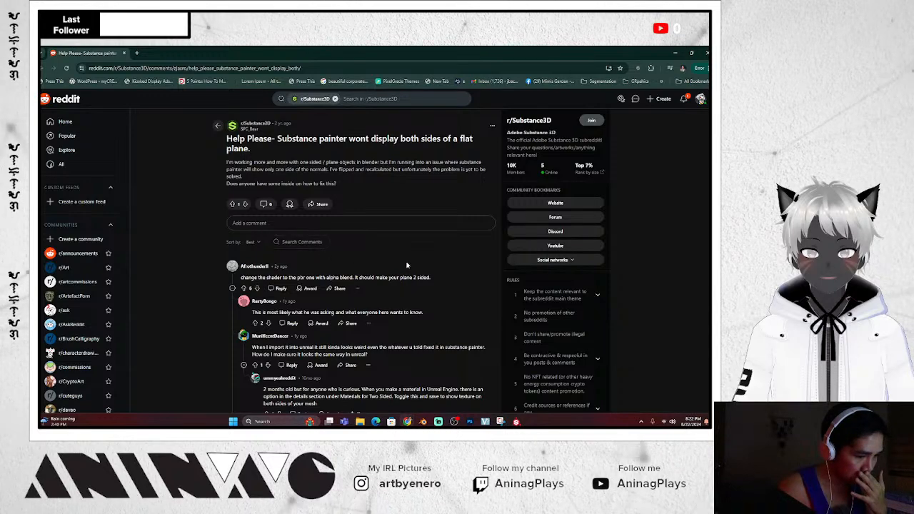
pyautogui.scroll(-1, 408, 265)
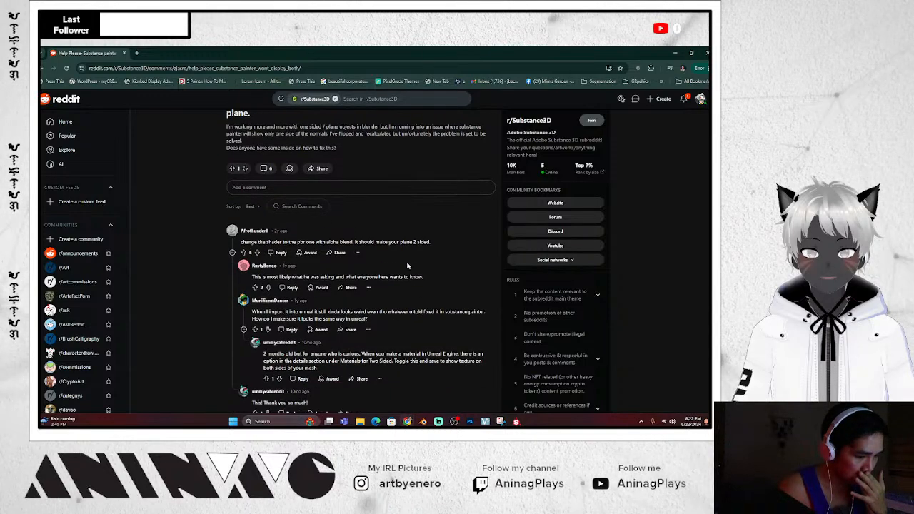
pyautogui.scroll(1, 414, 257)
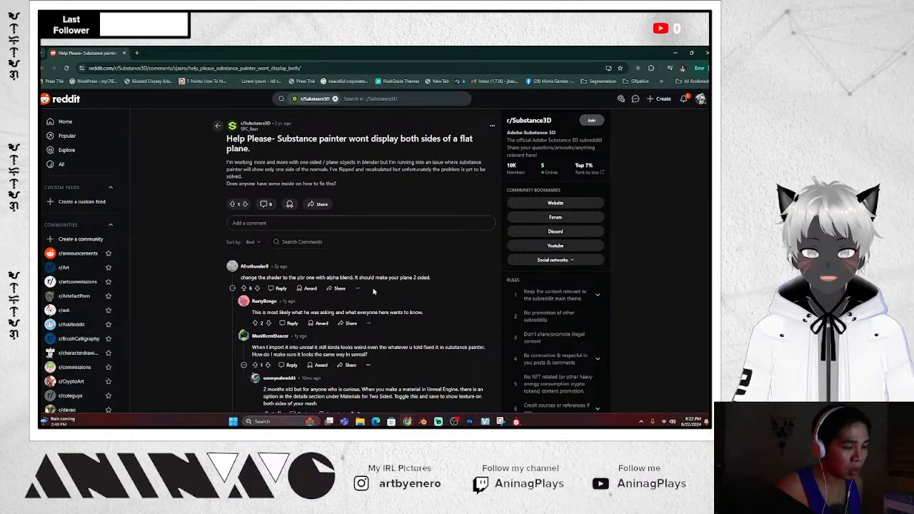
pyautogui.click(673, 52)
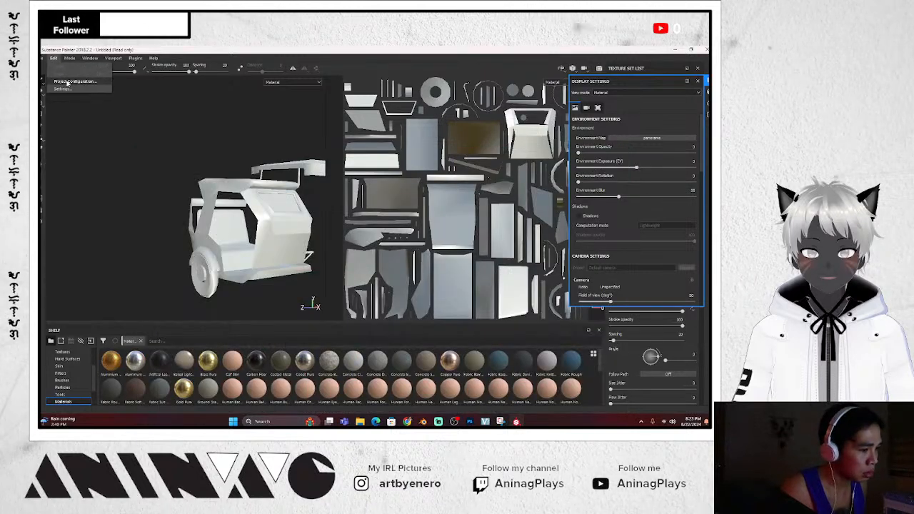
pyautogui.click(67, 83)
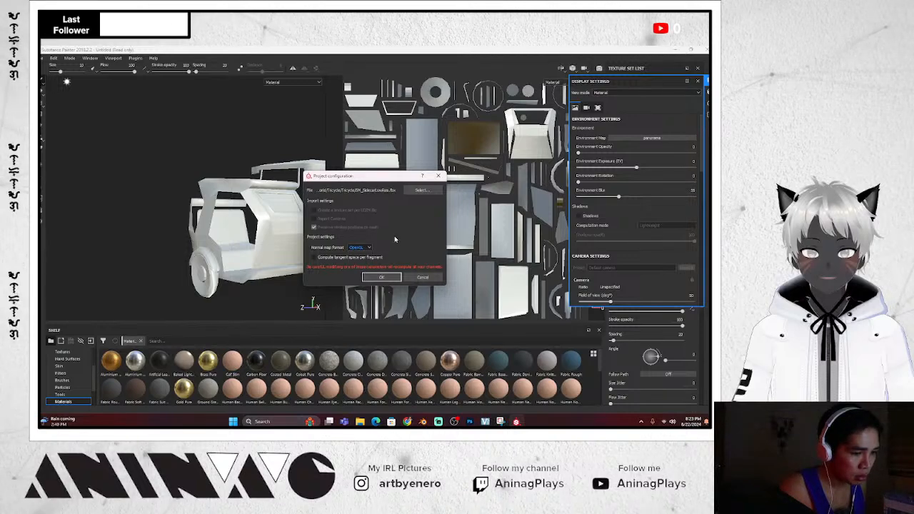
pyautogui.click(389, 278)
pyautogui.click(53, 58)
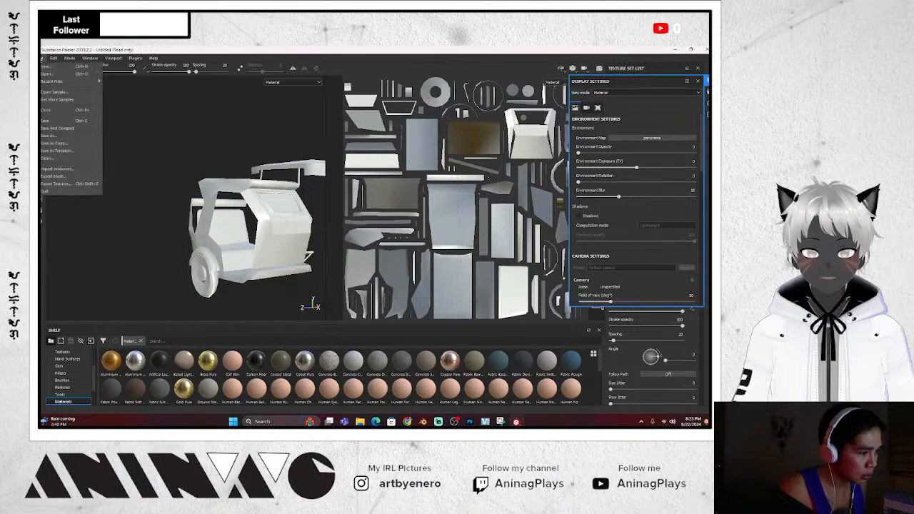
pyautogui.moveTo(53, 61)
pyautogui.click(63, 88)
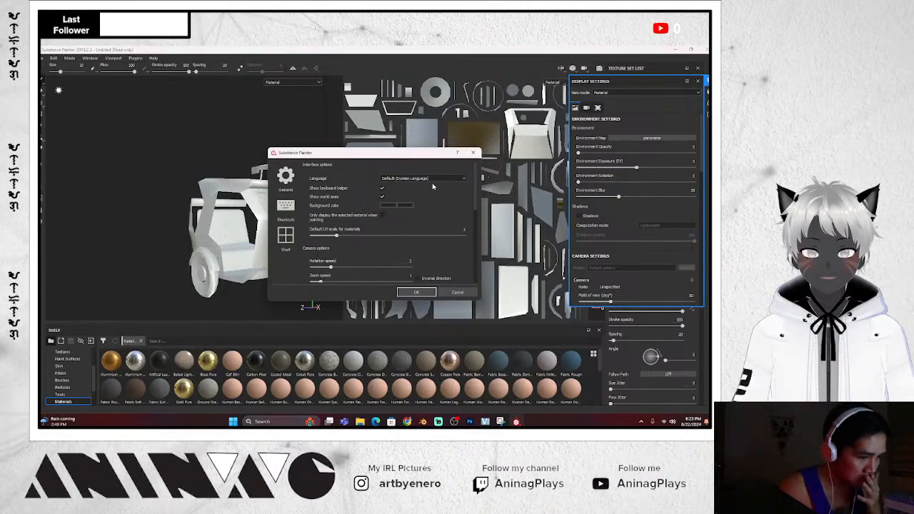
pyautogui.scroll(-5, 420, 238)
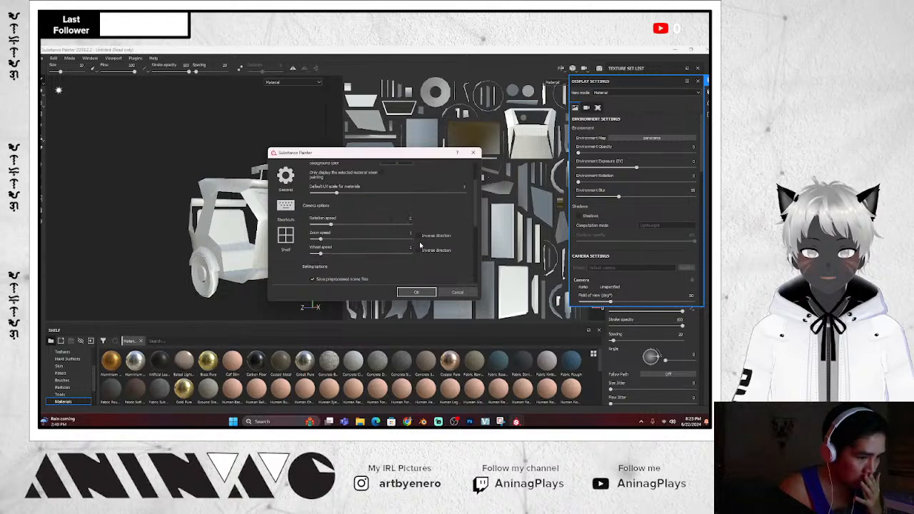
pyautogui.scroll(-3, 420, 243)
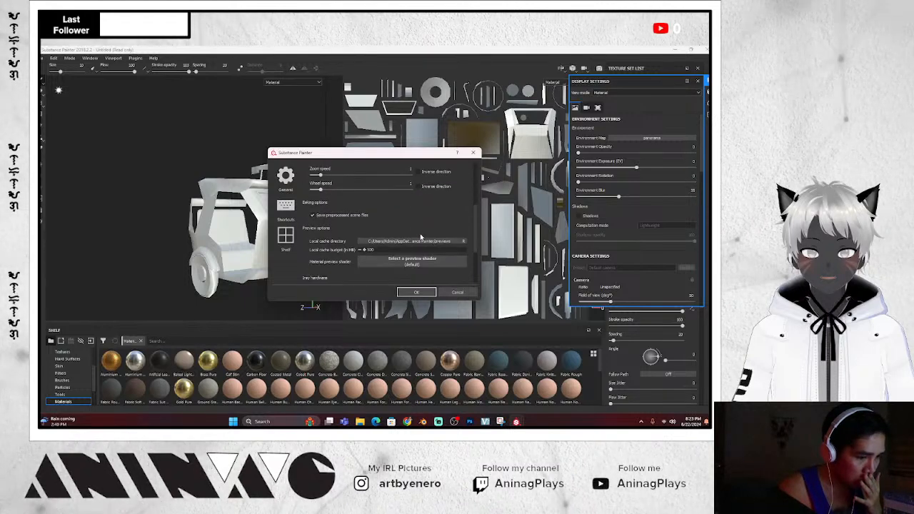
pyautogui.scroll(-1, 421, 238)
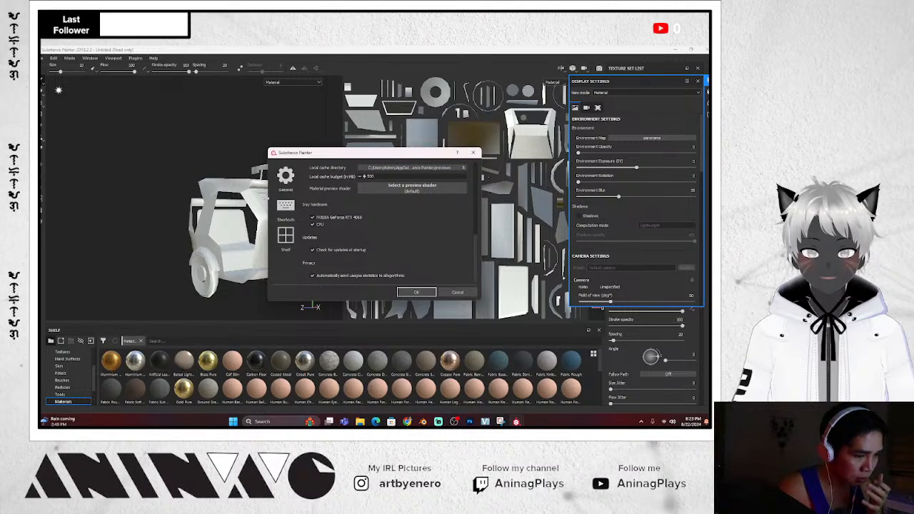
pyautogui.click(286, 238)
pyautogui.click(286, 177)
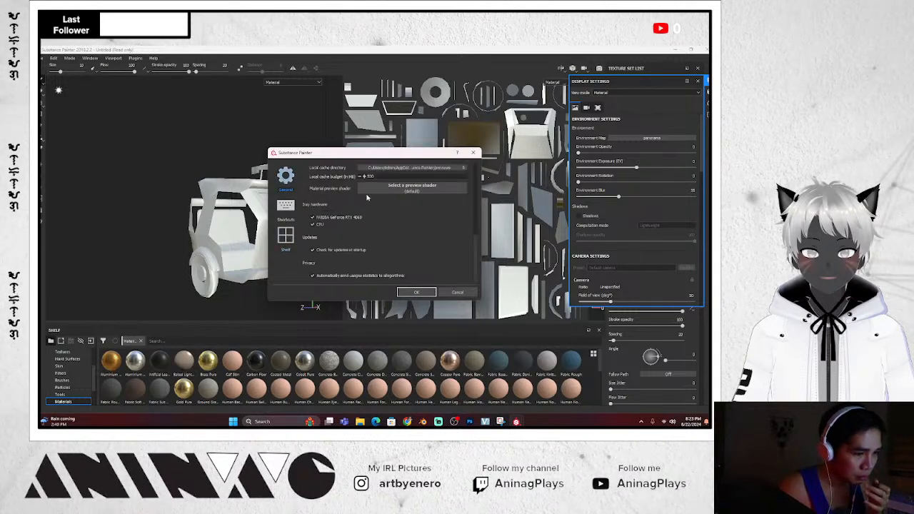
pyautogui.scroll(5, 387, 217)
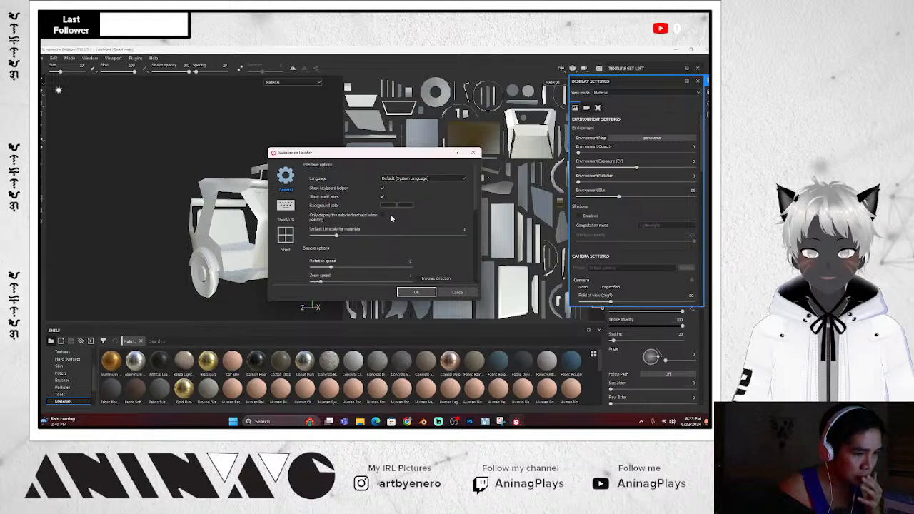
pyautogui.click(416, 293)
pyautogui.keyDown('alt'); pyautogui.moveTo(243, 153); pyautogui.dragTo(284, 152); pyautogui.keyUp('alt')
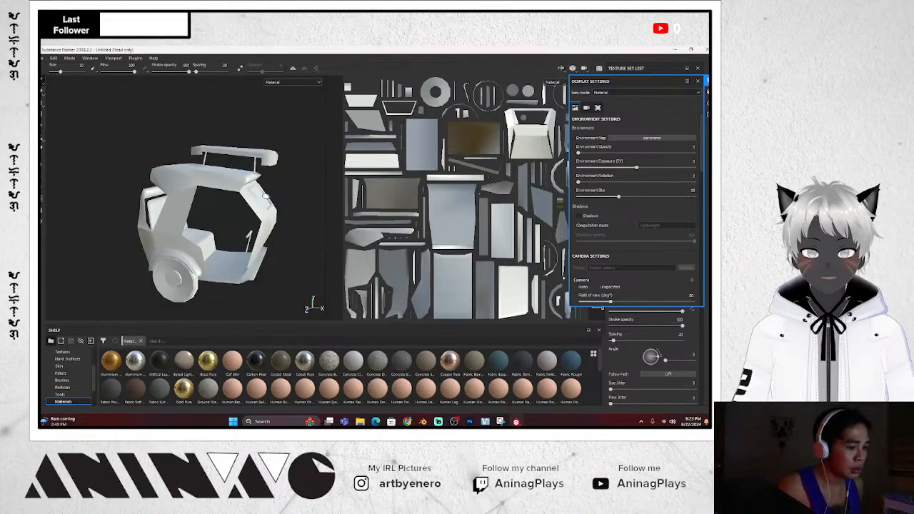
pyautogui.scroll(3, 265, 196)
pyautogui.scroll(-4, 262, 201)
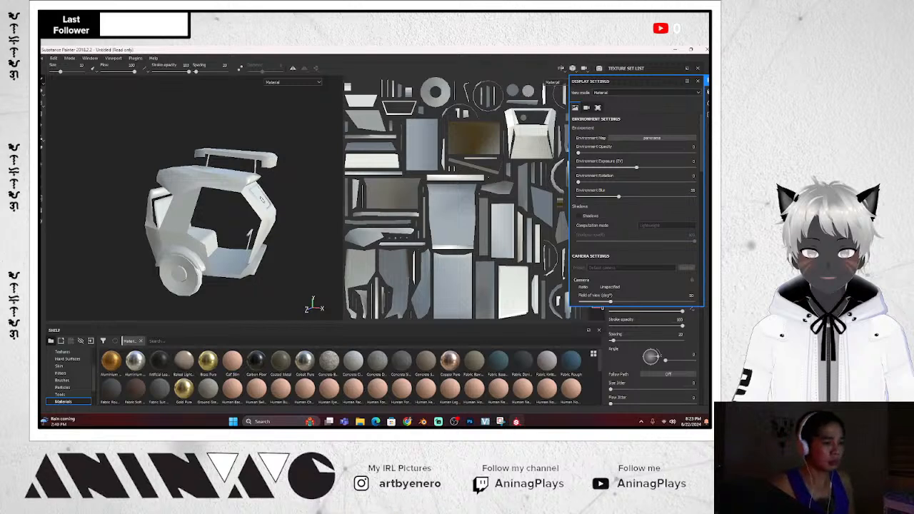
pyautogui.scroll(1, 262, 200)
pyautogui.scroll(-1, 262, 201)
pyautogui.scroll(1, 263, 201)
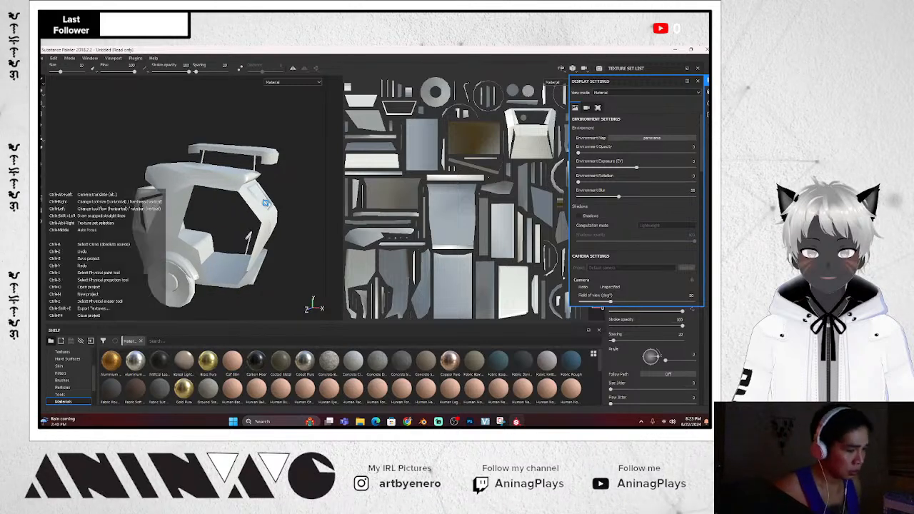
# Save the project as SidecarTextureMap in the inner Tricycle folder
pyautogui.hotkey('ctrl', 's')
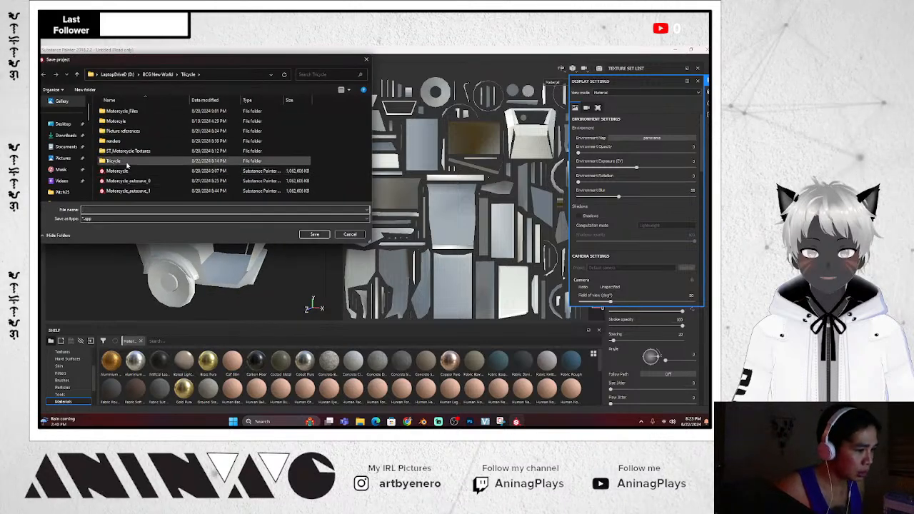
pyautogui.doubleClick(114, 161)
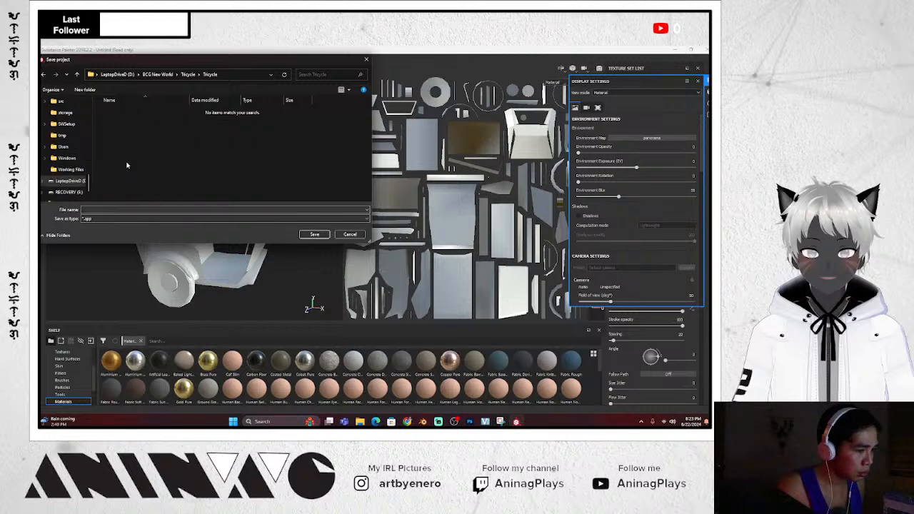
pyautogui.click(130, 220)
pyautogui.click(124, 212)
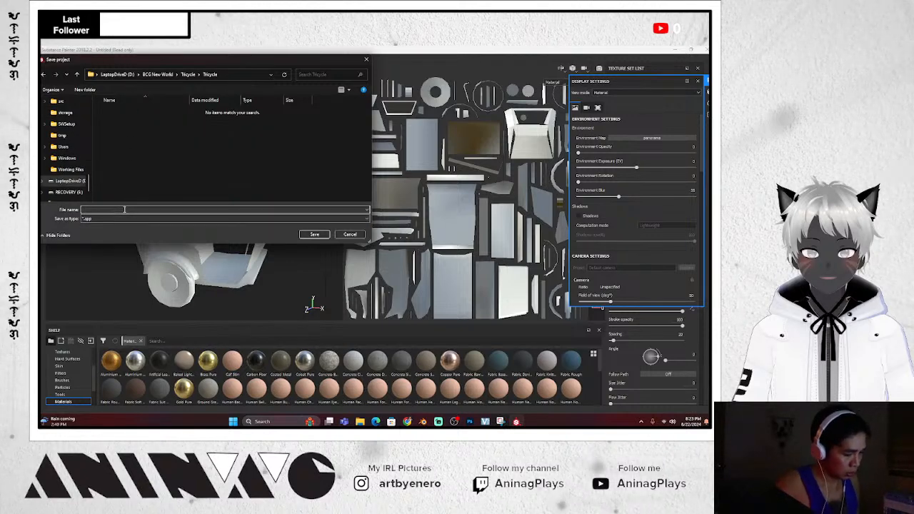
pyautogui.write('Side')
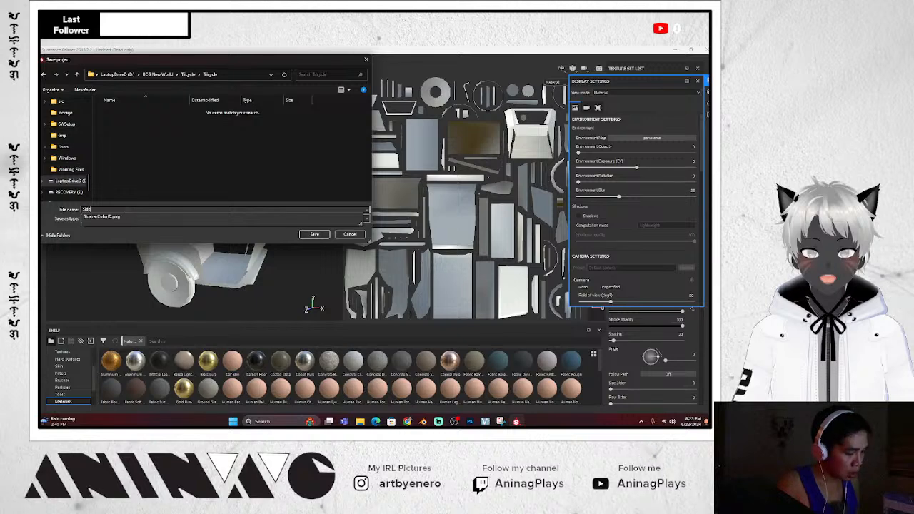
pyautogui.write('carTextureMap')
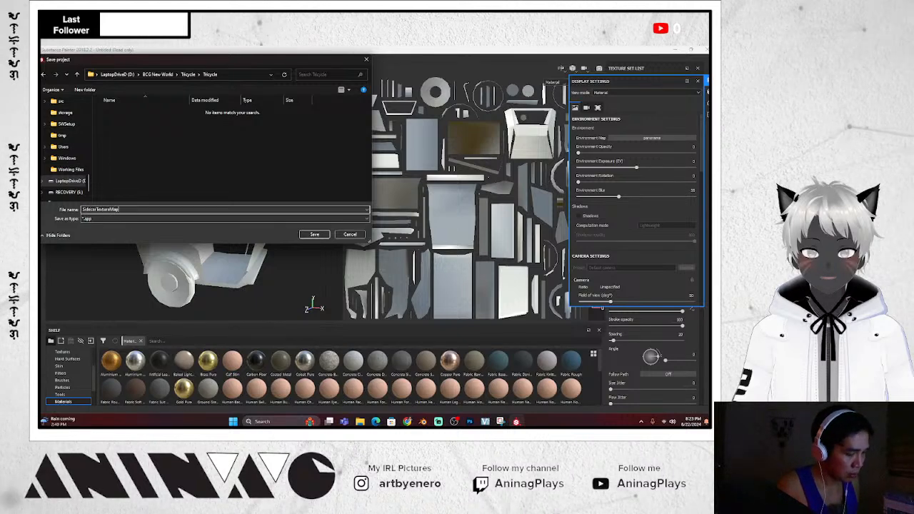
pyautogui.press('Return')
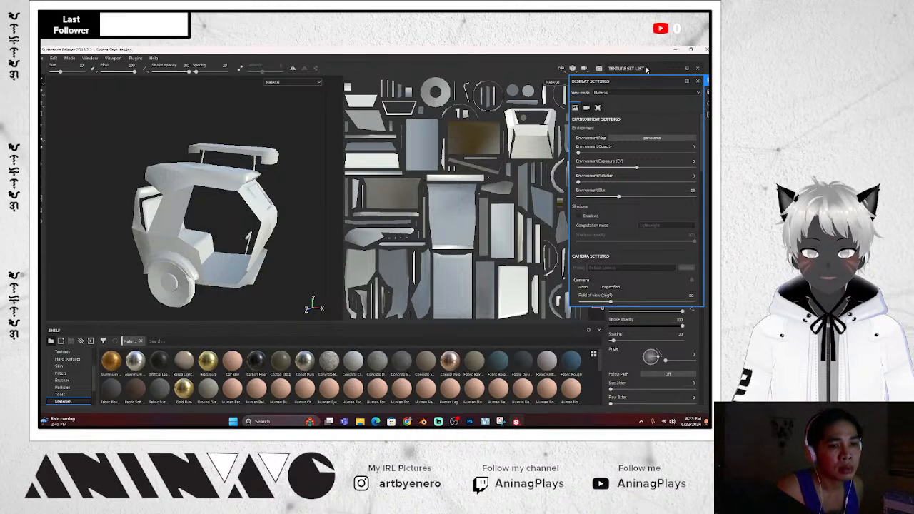
# Close the display settings and rotate the tricycle slightly
pyautogui.click(647, 70)
pyautogui.scroll(1, 284, 209)
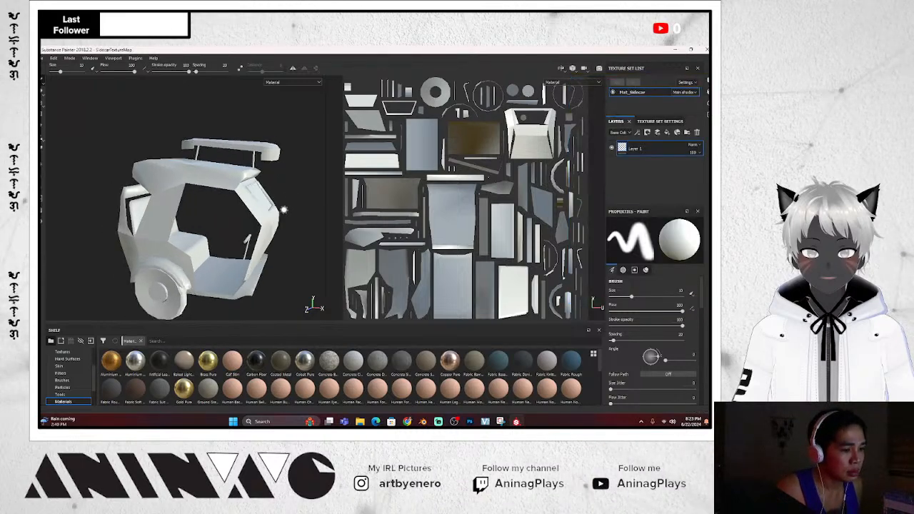
pyautogui.scroll(-1, 286, 215)
pyautogui.keyDown('alt'); pyautogui.moveTo(290, 223); pyautogui.dragTo(284, 220); pyautogui.keyUp('alt')
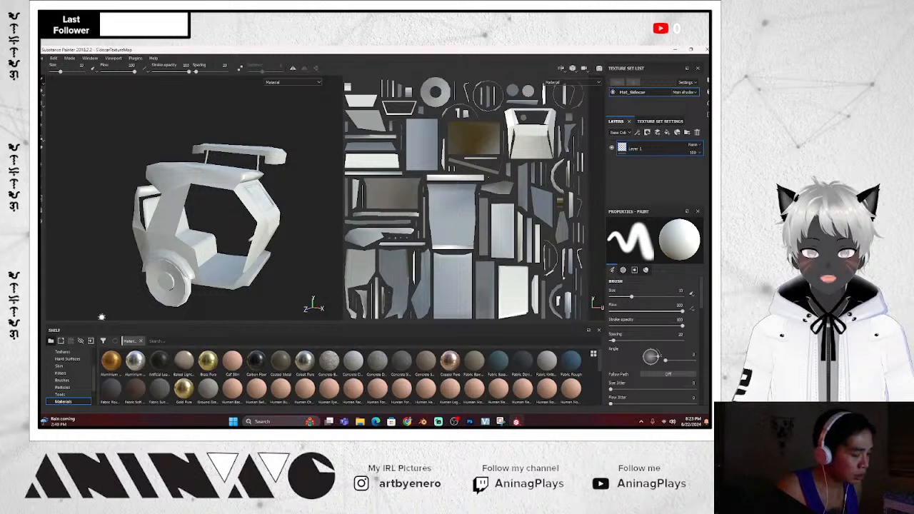
# Import SidecarColorID.png from the Tricycle folder into the shelf as a texture
pyautogui.click(91, 342)
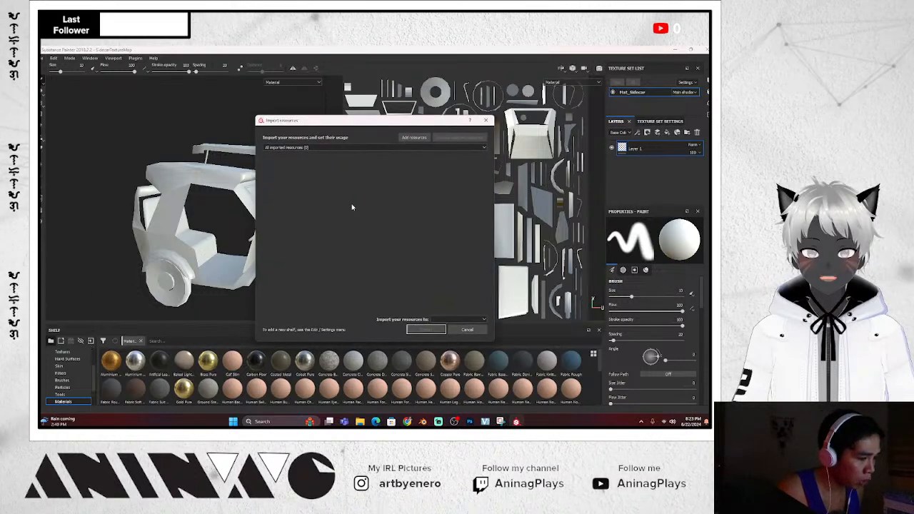
pyautogui.click(413, 138)
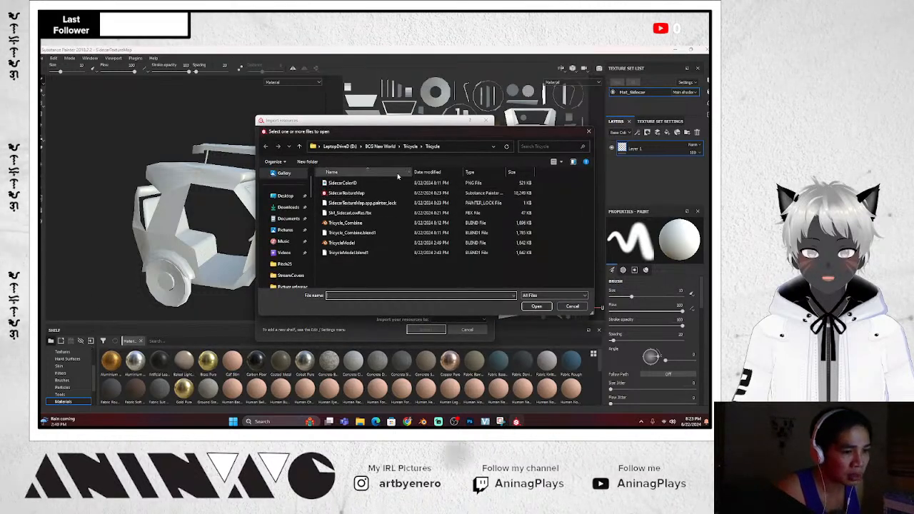
pyautogui.click(411, 147)
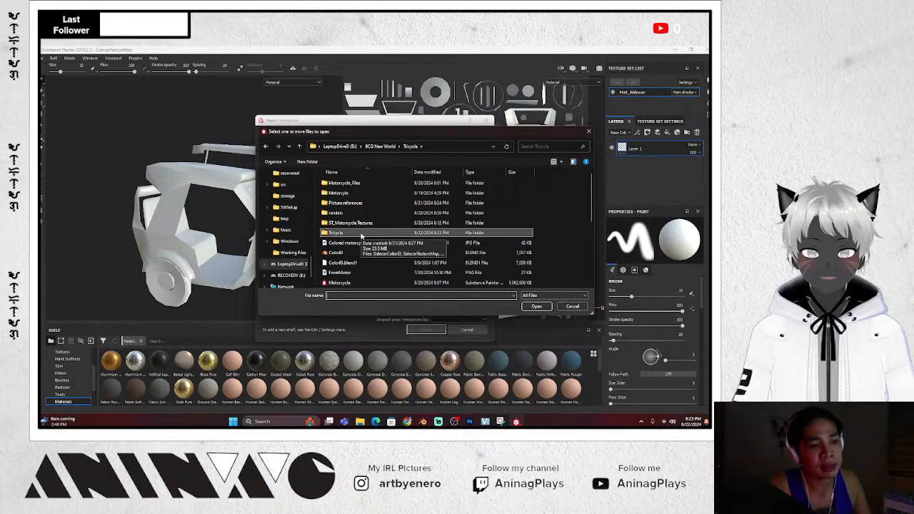
pyautogui.doubleClick(361, 233)
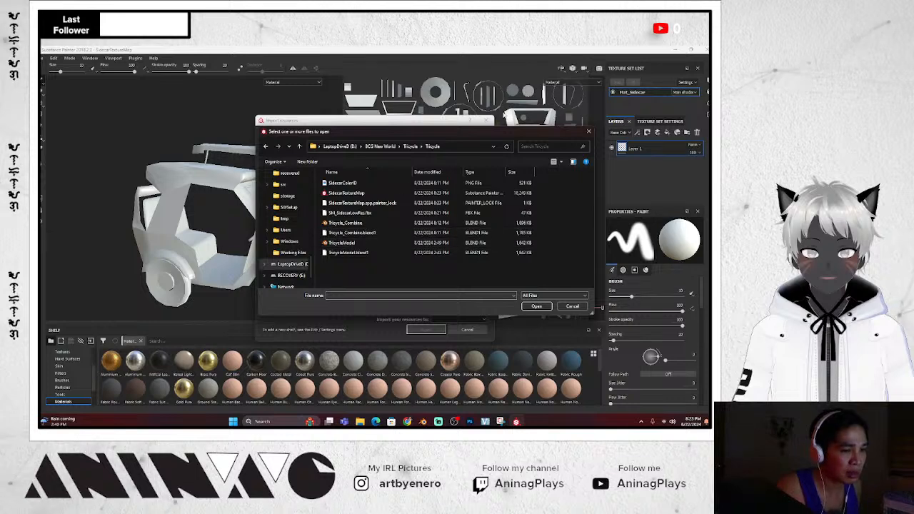
pyautogui.click(561, 161)
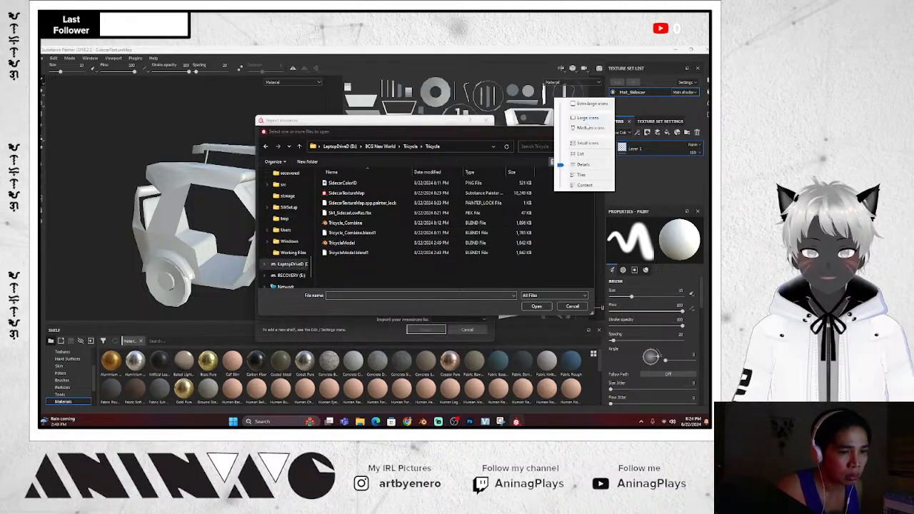
pyautogui.click(587, 120)
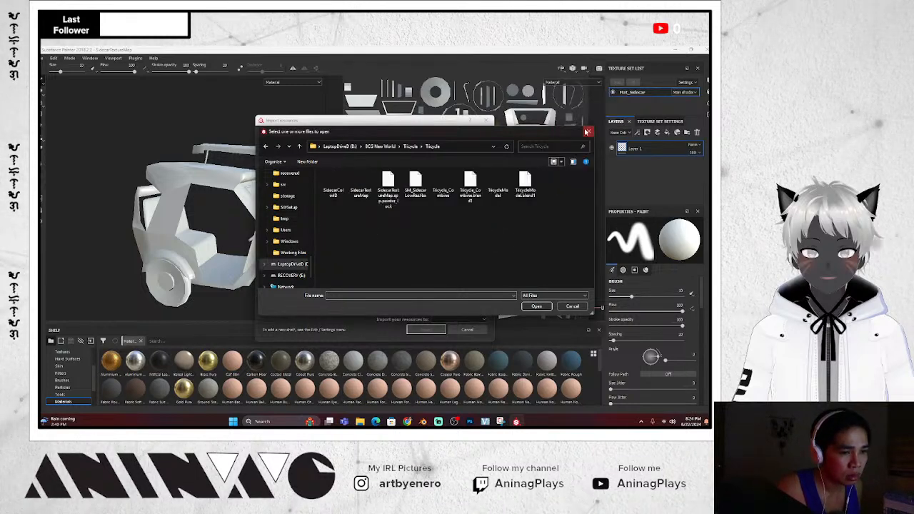
pyautogui.doubleClick(338, 188)
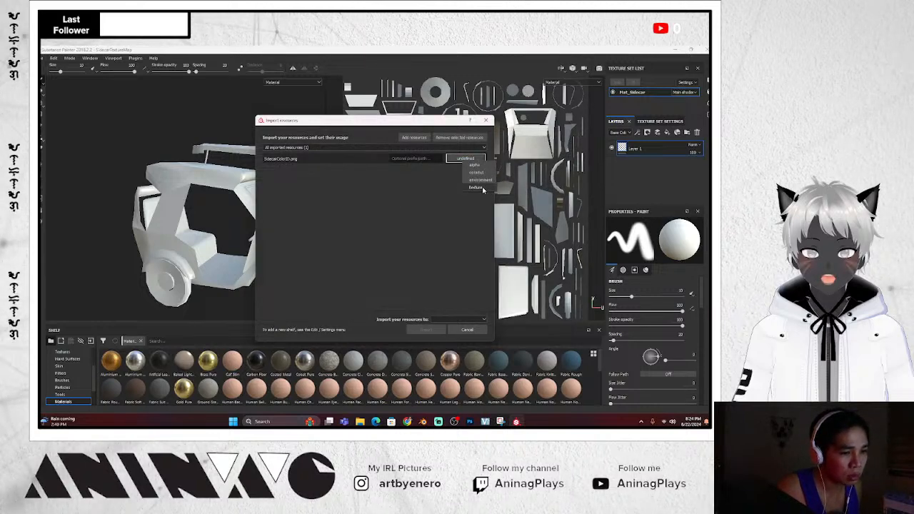
pyautogui.click(482, 190)
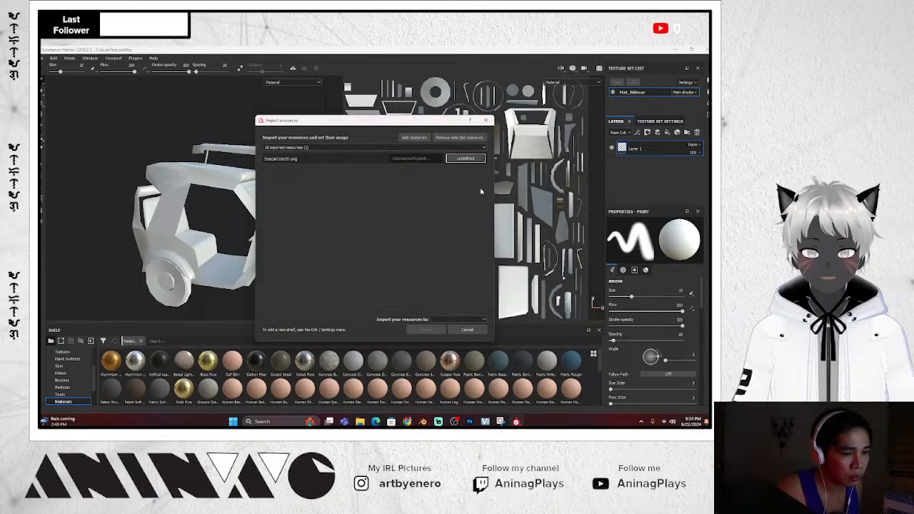
pyautogui.click(457, 320)
pyautogui.click(450, 334)
pyautogui.click(428, 329)
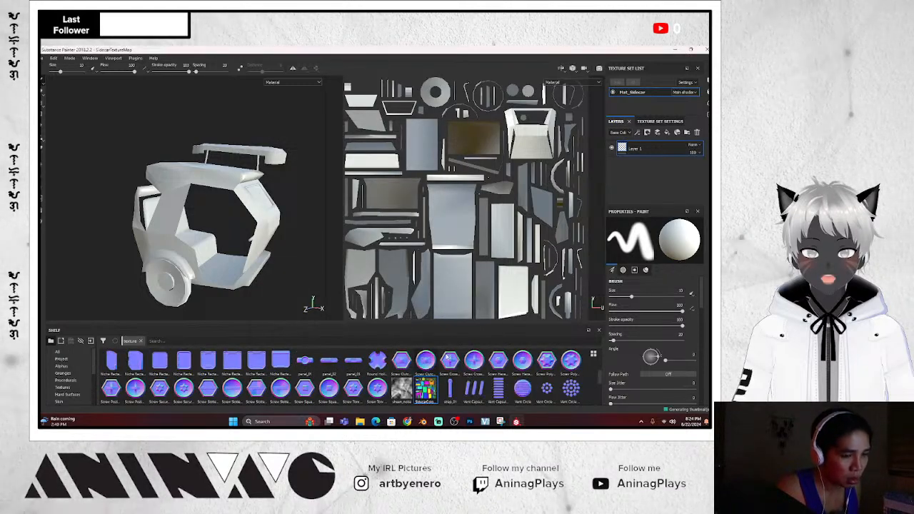
# Assign SidecarColorID as the ID map in Texture Set Settings
pyautogui.click(663, 122)
pyautogui.scroll(-1, 663, 170)
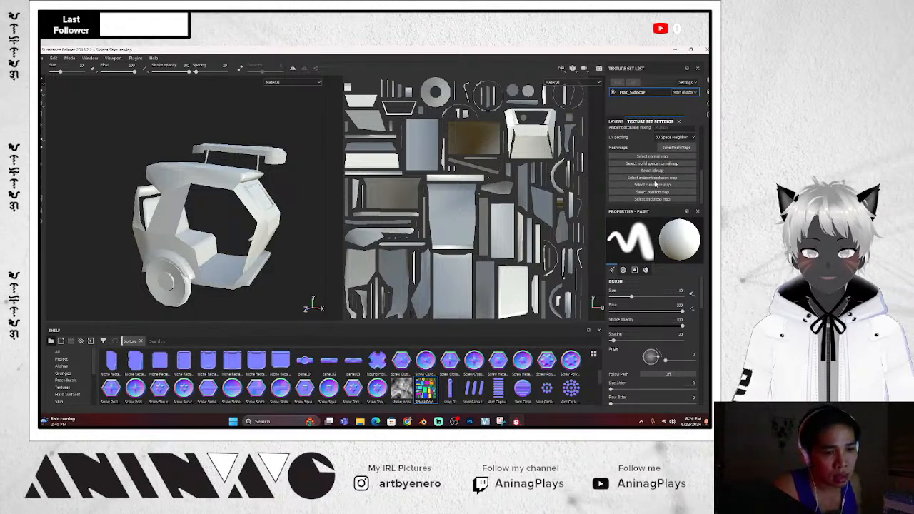
pyautogui.moveTo(426, 389); pyautogui.dragTo(655, 173)
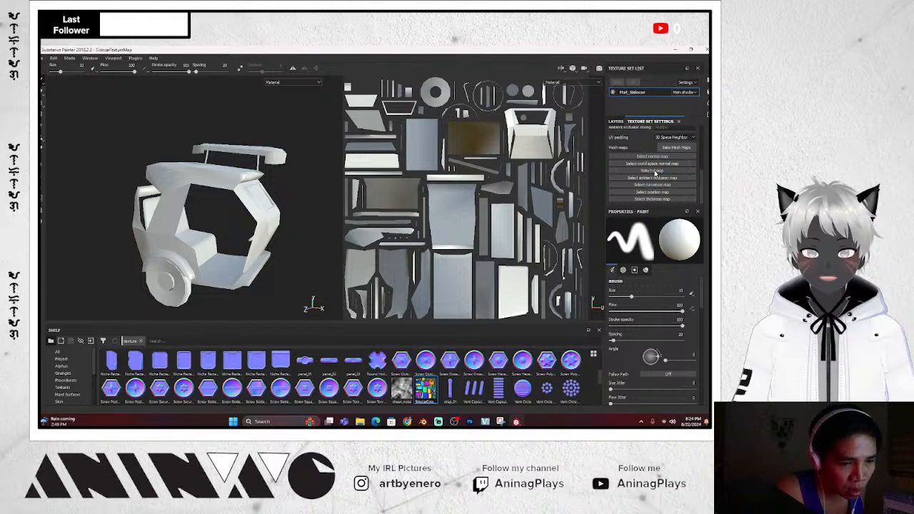
pyautogui.scroll(-1, 662, 179)
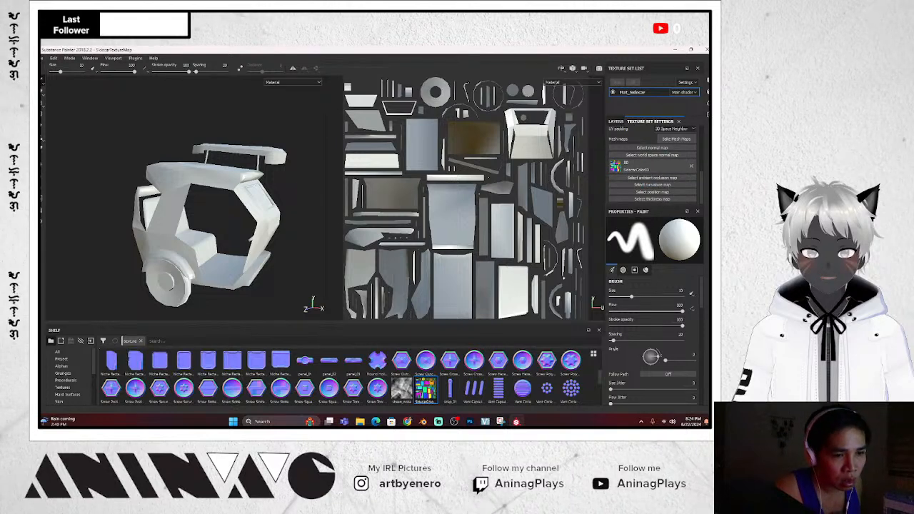
pyautogui.moveTo(679, 205); pyautogui.dragTo(680, 305)
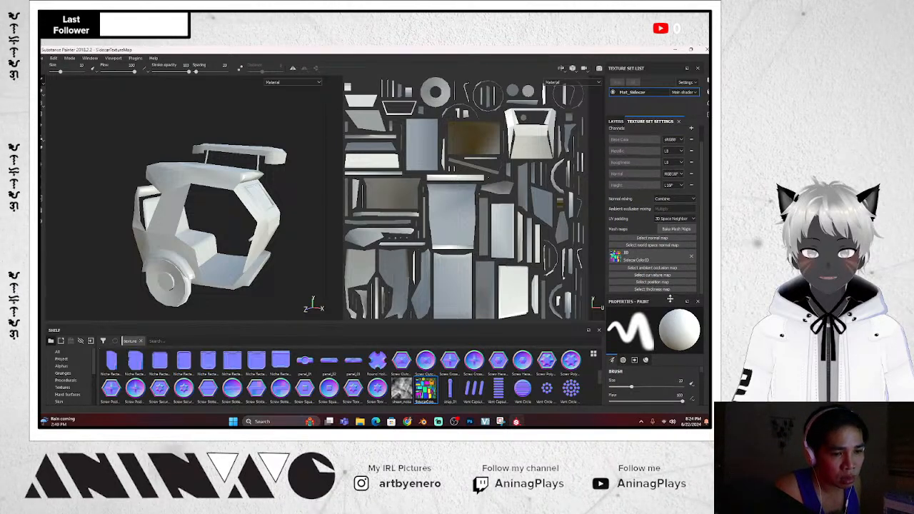
# Bake mesh maps with a new output size and SM_SidecarLowRes.fbx as the high-poly mesh
pyautogui.click(676, 235)
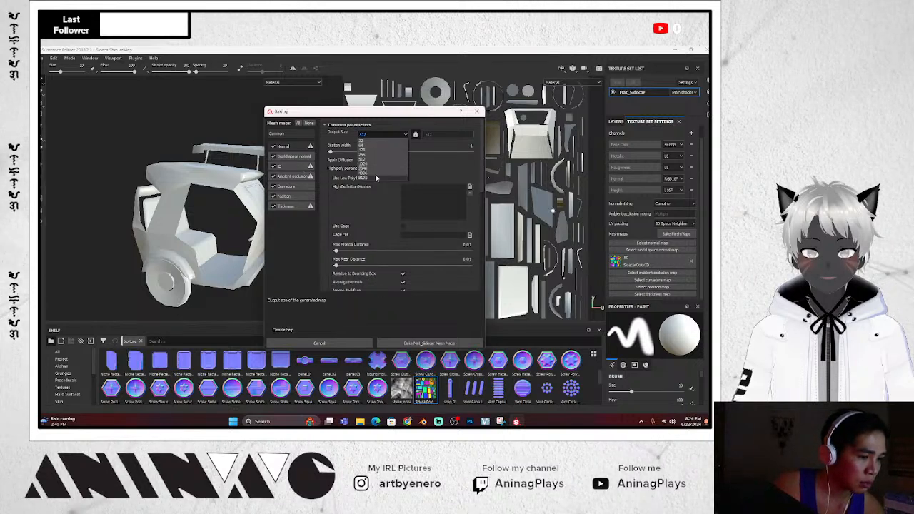
pyautogui.click(376, 178)
pyautogui.click(469, 187)
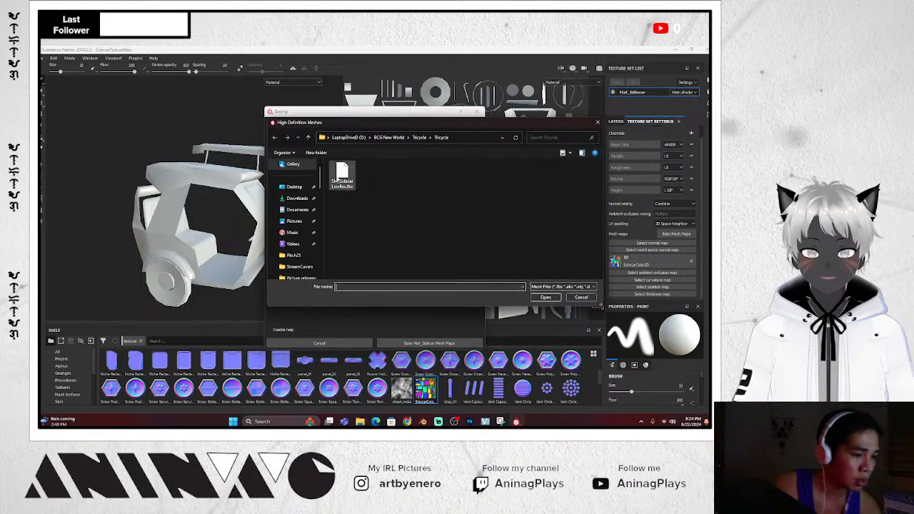
pyautogui.click(547, 297)
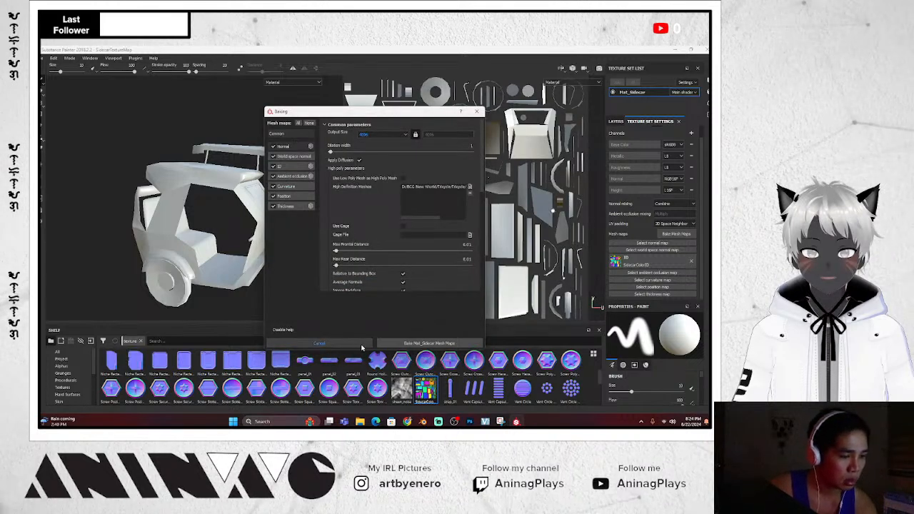
pyautogui.click(407, 344)
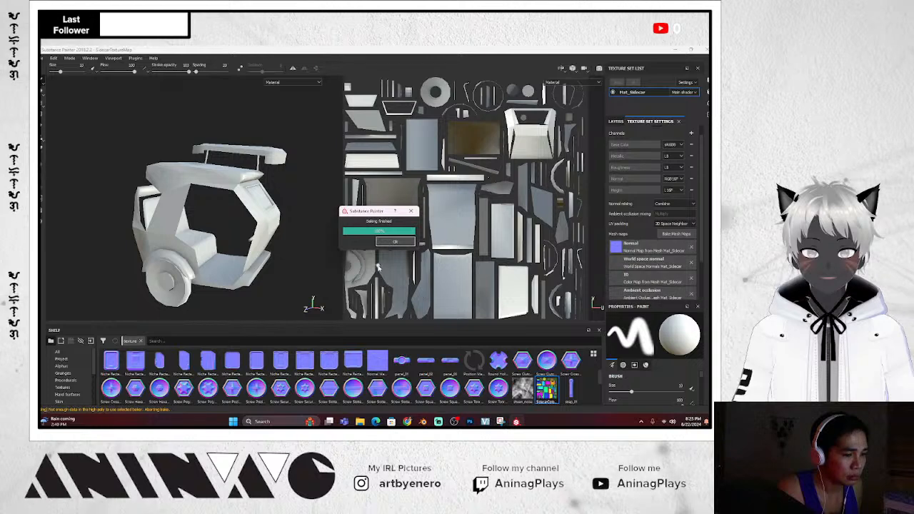
# Dismiss the bake message, filter the shelf by 'leather', and return to the layer stack
pyautogui.click(393, 242)
pyautogui.moveTo(308, 265)
pyautogui.keyDown('alt'); pyautogui.mouseDown()
pyautogui.moveTo(249, 274)
pyautogui.moveTo(308, 270)
pyautogui.moveTo(267, 224)
pyautogui.moveTo(147, 265)
pyautogui.moveTo(84, 259)
pyautogui.moveTo(311, 266)
pyautogui.moveTo(292, 260)
pyautogui.mouseUp(); pyautogui.keyUp('alt')
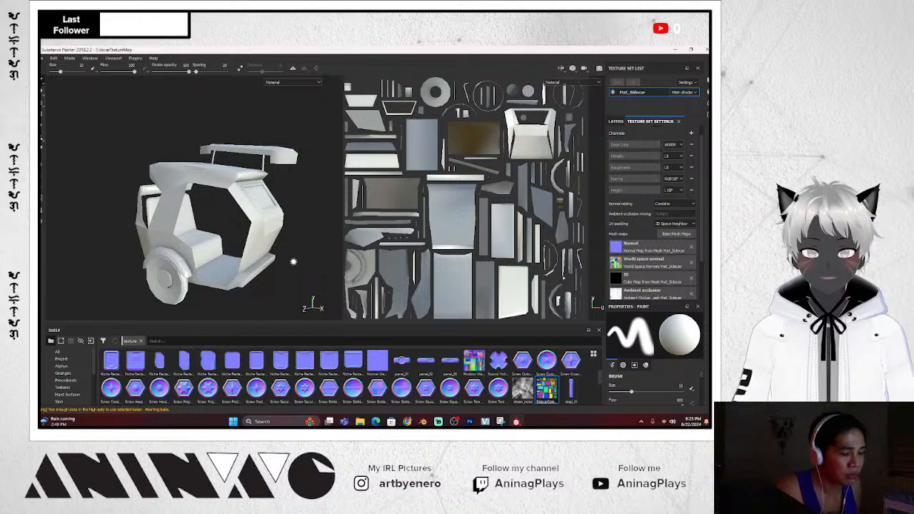
pyautogui.click(142, 342)
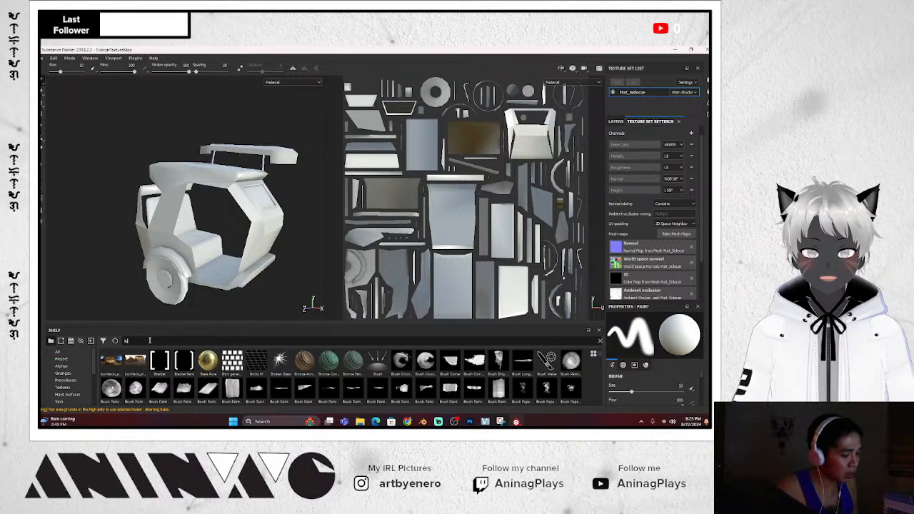
pyautogui.write('b')
pyautogui.press('BackSpace')
pyautogui.write('leather')
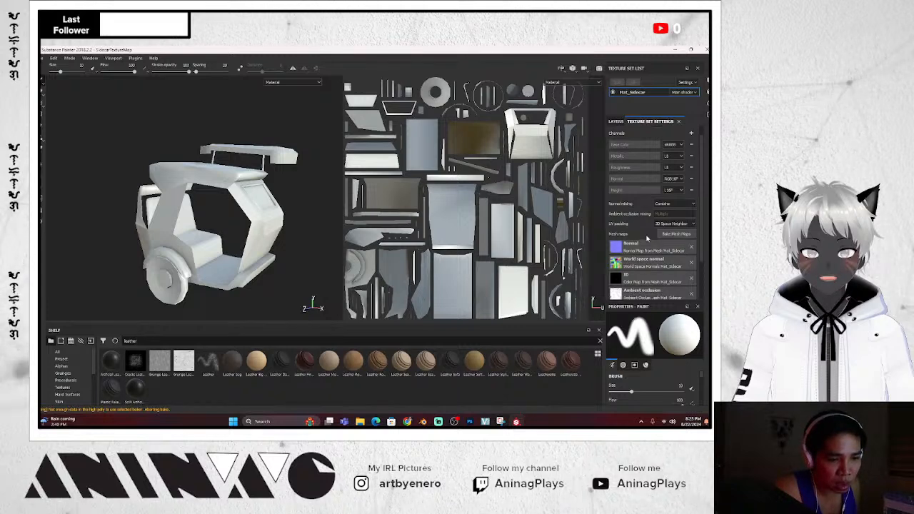
pyautogui.click(616, 120)
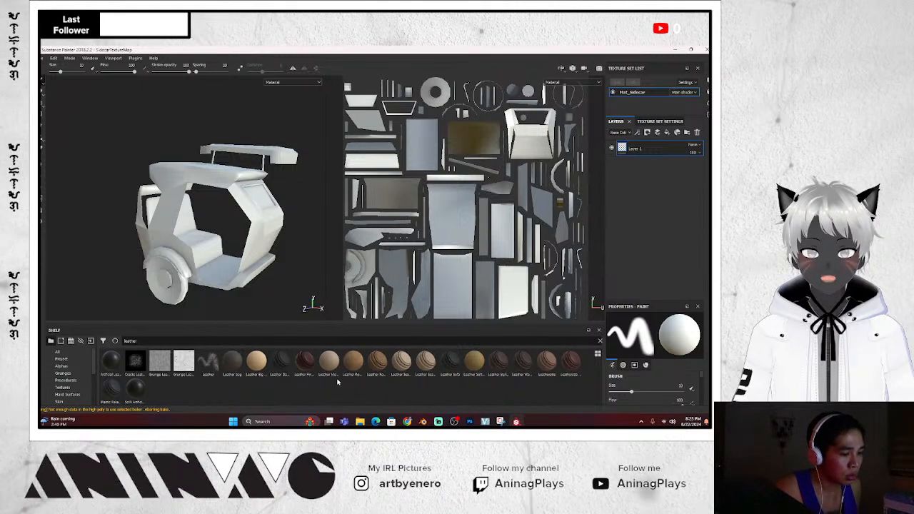
# Try a Leather Fine Aged layer on the roof, then delete it
pyautogui.moveTo(304, 366); pyautogui.dragTo(643, 148)
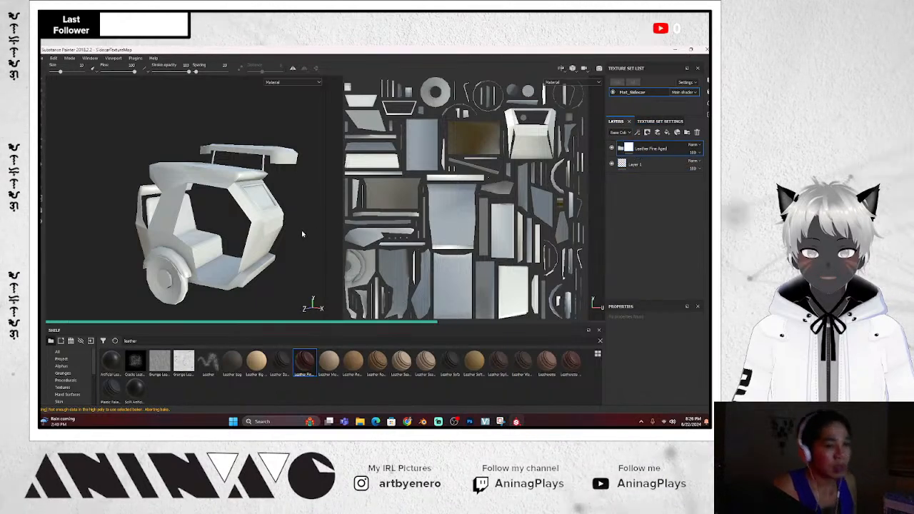
pyautogui.scroll(5, 290, 170)
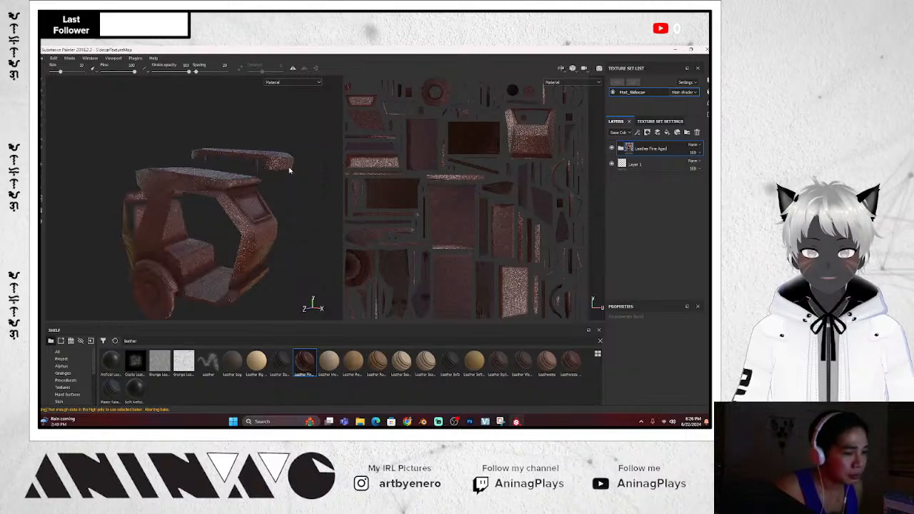
pyautogui.keyDown('alt'); pyautogui.moveTo(292, 172); pyautogui.dragTo(290, 145); pyautogui.keyUp('alt')
pyautogui.scroll(3, 290, 146)
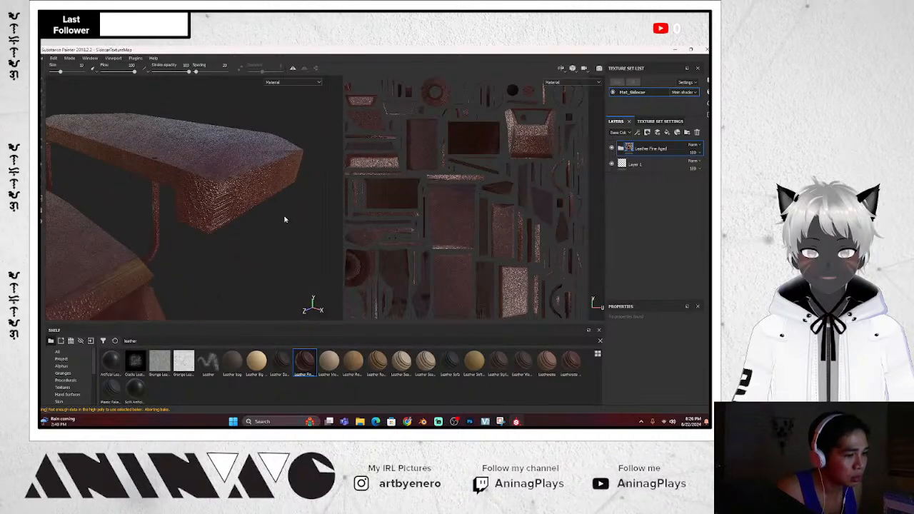
pyautogui.keyDown('alt'); pyautogui.moveTo(286, 219); pyautogui.dragTo(328, 249); pyautogui.keyUp('alt')
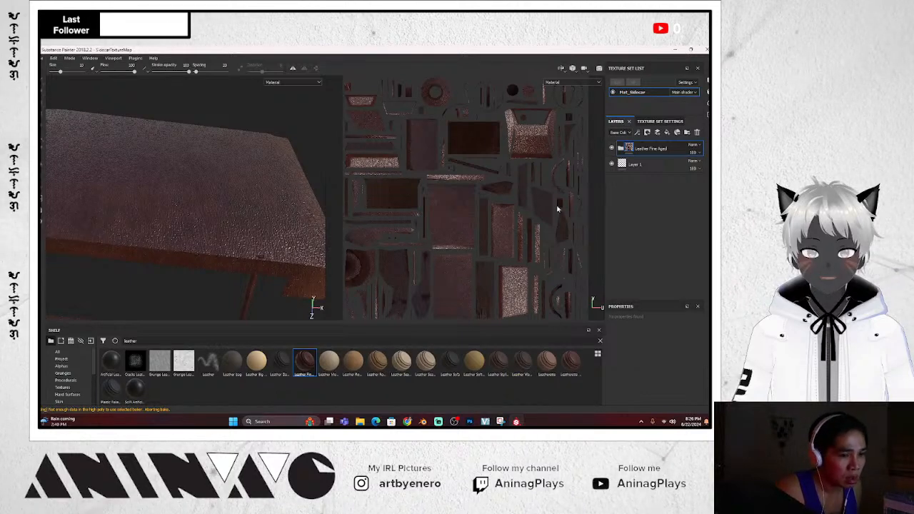
pyautogui.click(698, 132)
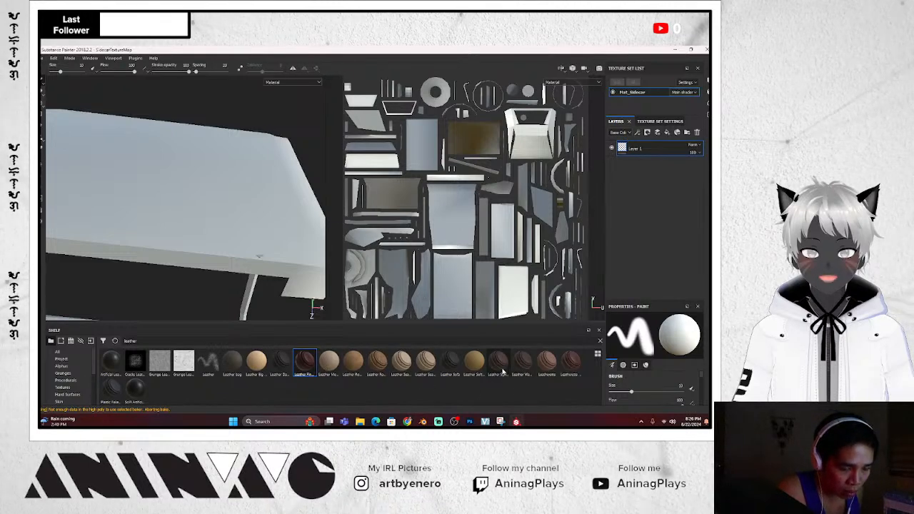
# Add Leatherette Damaged as a layer, then a Leather Sofa layer above it
pyautogui.moveTo(502, 371)
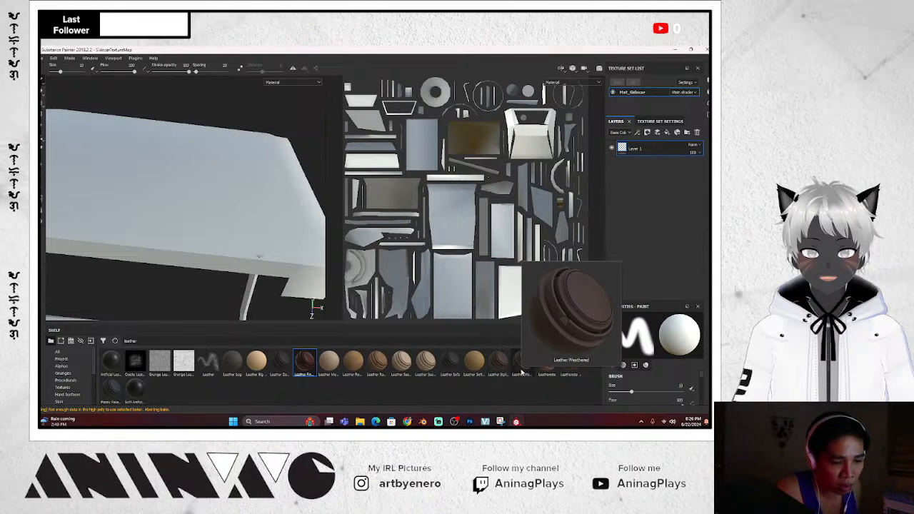
pyautogui.moveTo(571, 376)
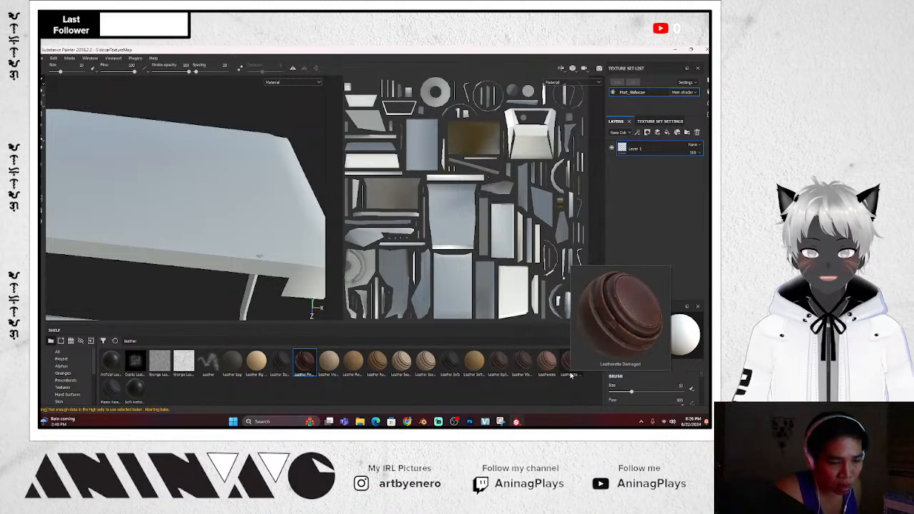
pyautogui.click(571, 369)
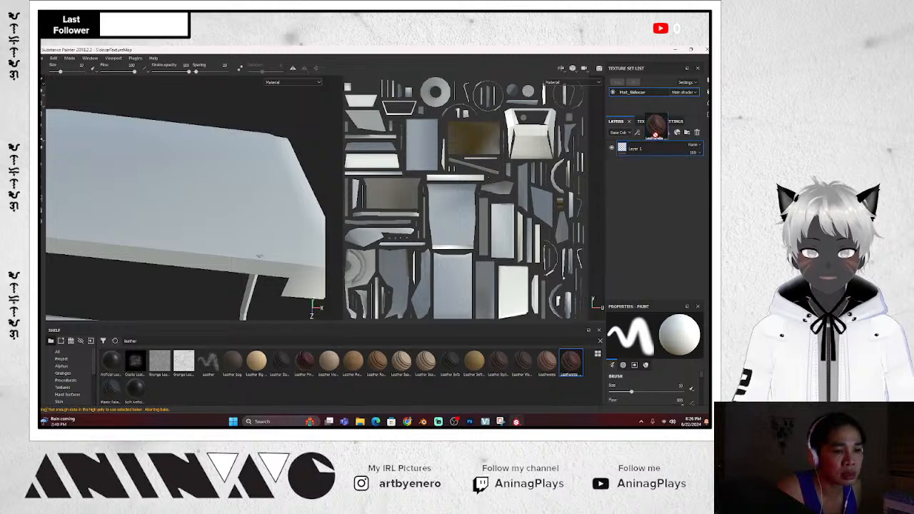
pyautogui.moveTo(647, 146); pyautogui.dragTo(648, 148)
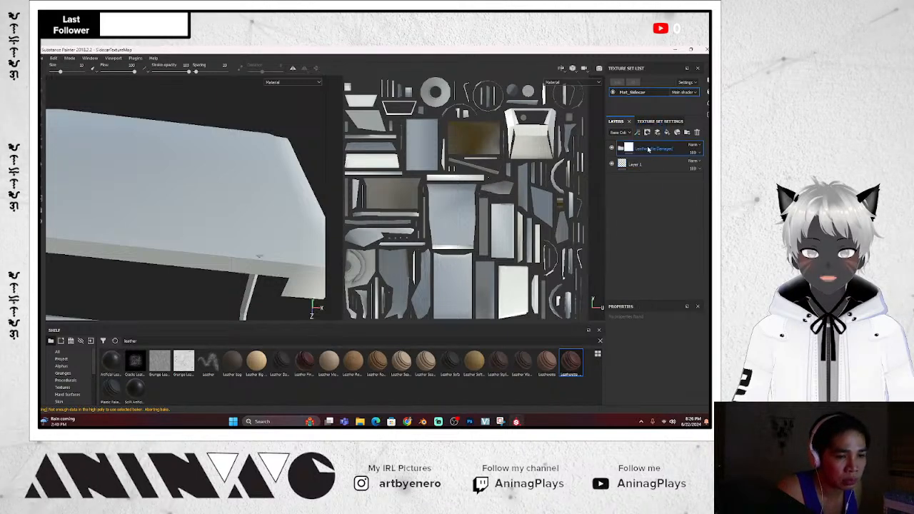
pyautogui.scroll(-5, 278, 198)
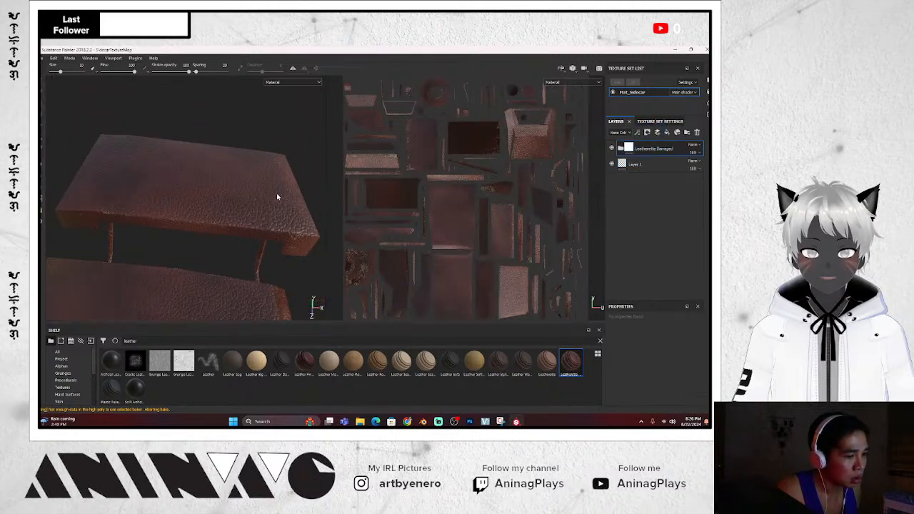
pyautogui.keyDown('alt'); pyautogui.moveTo(278, 198); pyautogui.dragTo(246, 216); pyautogui.keyUp('alt')
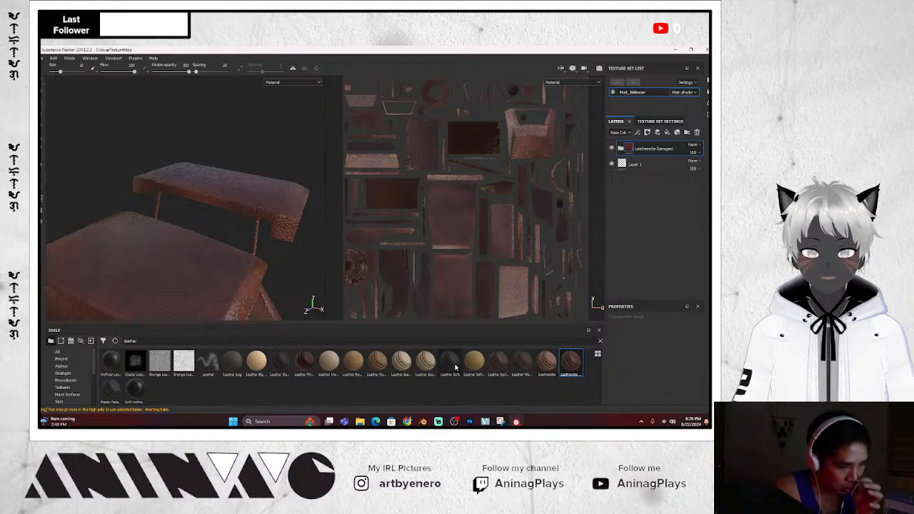
pyautogui.moveTo(455, 368)
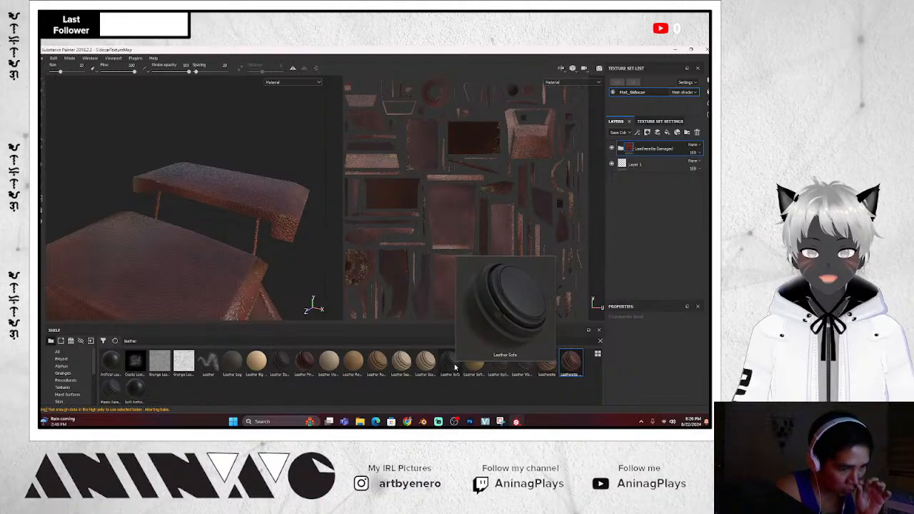
pyautogui.moveTo(455, 367); pyautogui.dragTo(668, 146)
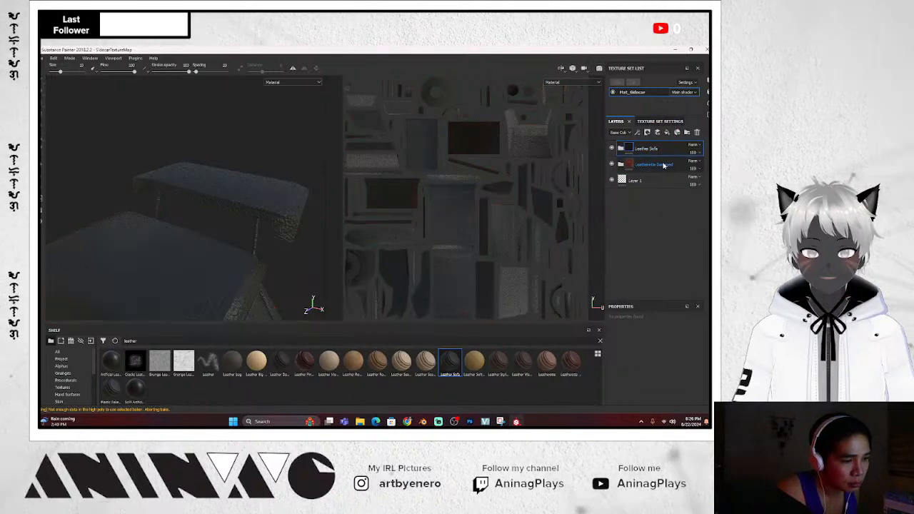
# Delete the Leatherette Damaged and Leather Sofa layers
pyautogui.click(664, 165)
pyautogui.press('Delete')
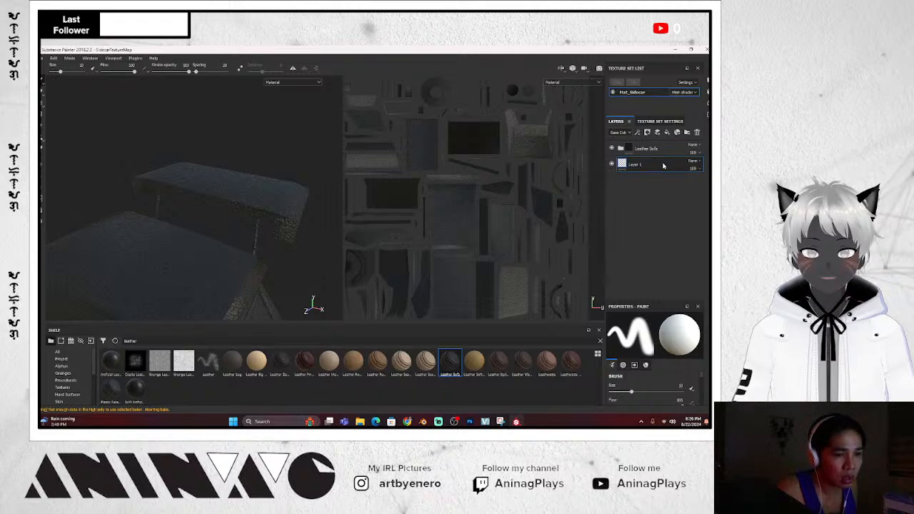
pyautogui.moveTo(304, 183)
pyautogui.keyDown('alt'); pyautogui.mouseDown()
pyautogui.moveTo(298, 224)
pyautogui.moveTo(301, 216)
pyautogui.mouseUp(); pyautogui.keyUp('alt')
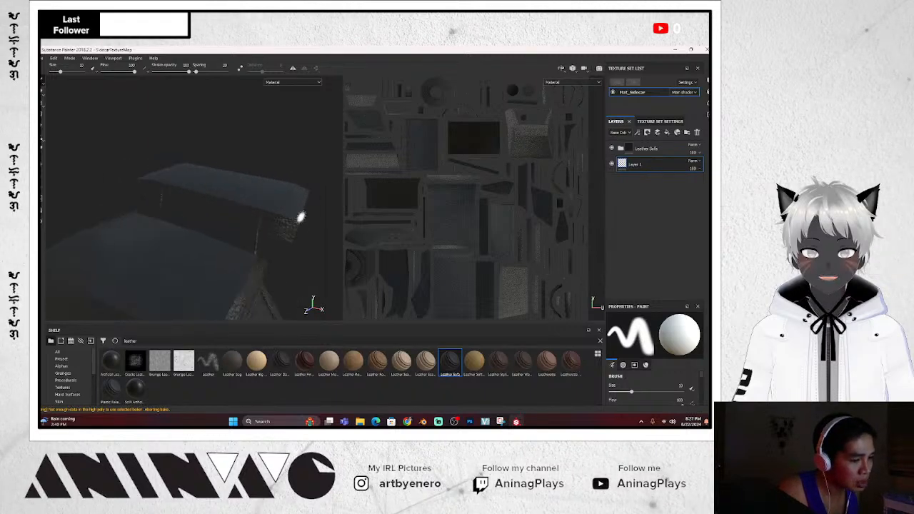
pyautogui.scroll(2, 303, 213)
pyautogui.keyDown('alt'); pyautogui.moveTo(314, 172); pyautogui.dragTo(225, 169); pyautogui.keyUp('alt')
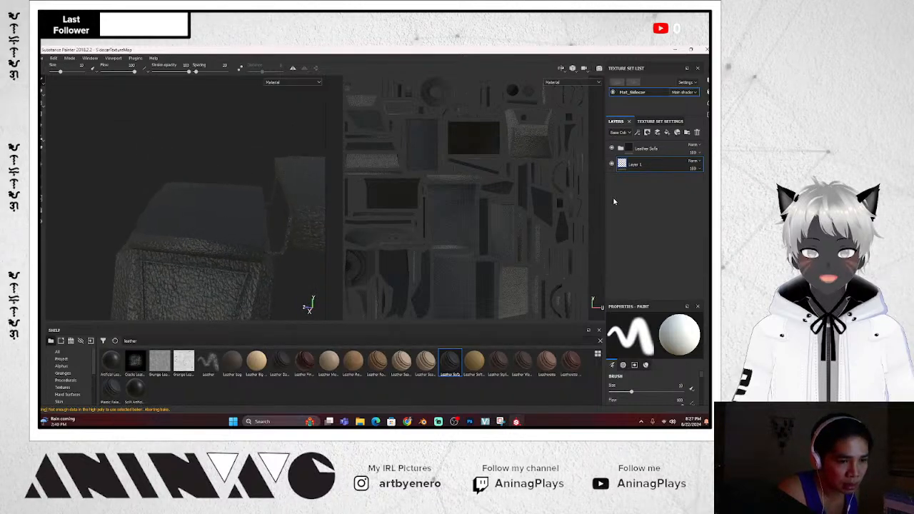
pyautogui.click(675, 151)
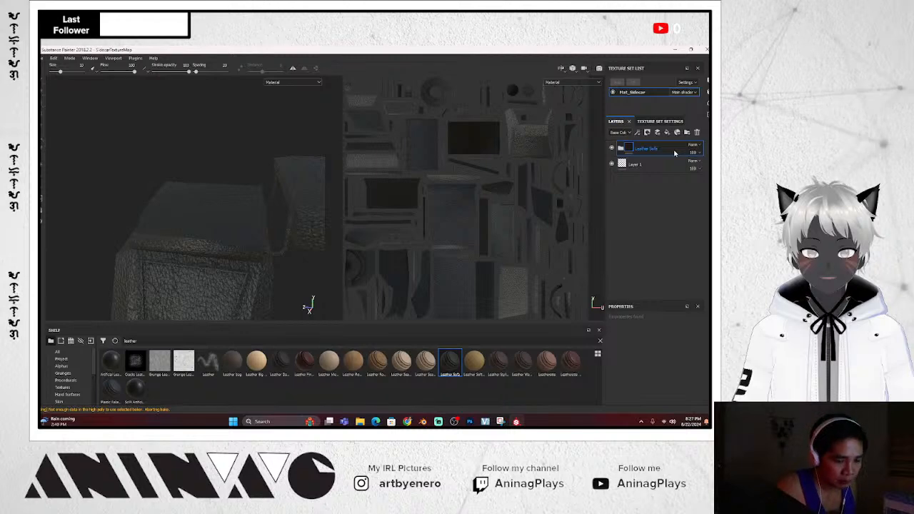
pyautogui.press('Delete')
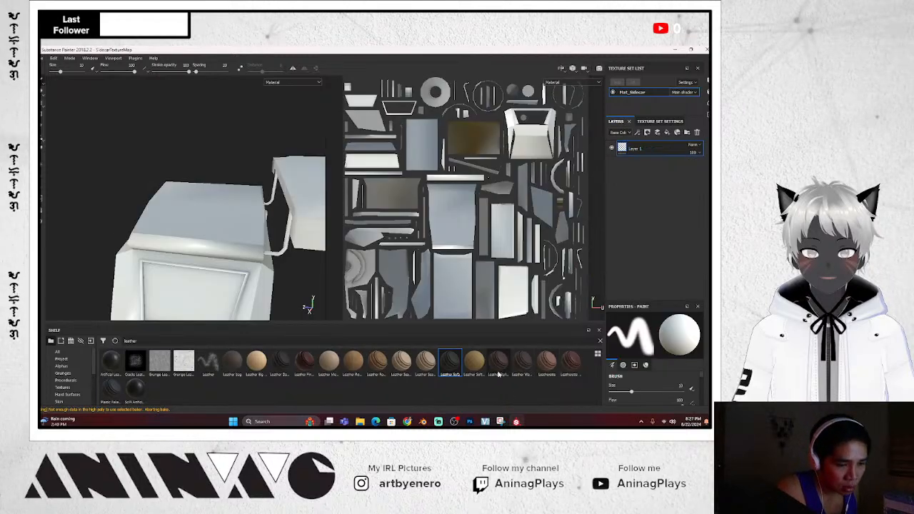
# Add Leather Weathered as a layer, inspect it on the leather box, then delete it
pyautogui.moveTo(652, 148); pyautogui.dragTo(650, 148)
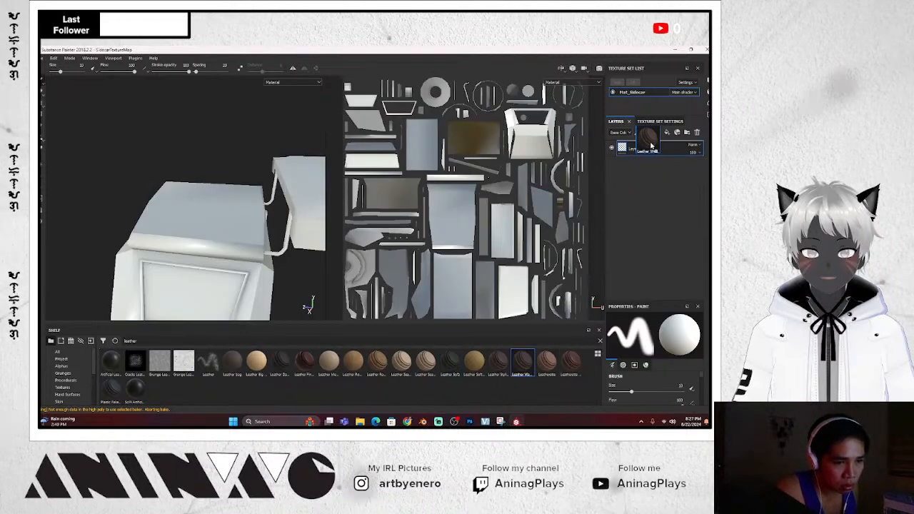
pyautogui.scroll(3, 305, 219)
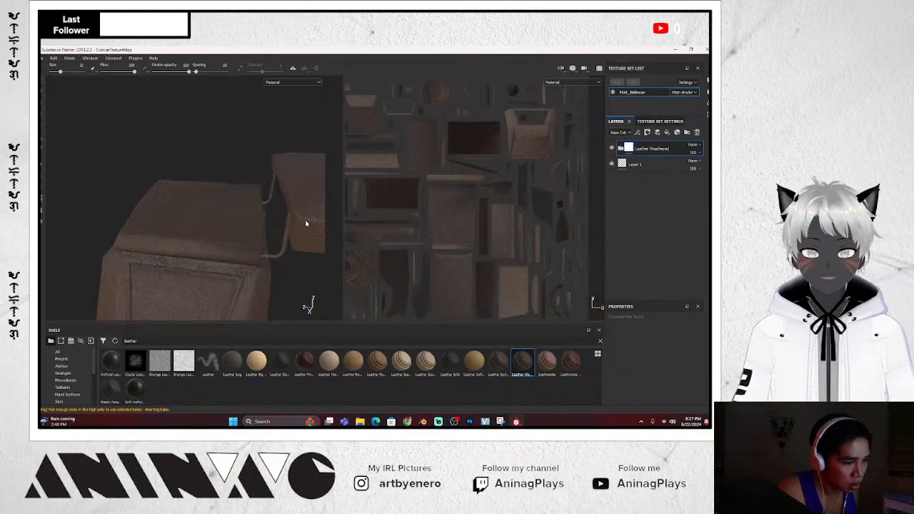
pyautogui.keyDown('alt'); pyautogui.moveTo(305, 220); pyautogui.dragTo(302, 268); pyautogui.keyUp('alt')
pyautogui.scroll(-5, 268, 262)
pyautogui.scroll(6, 302, 267)
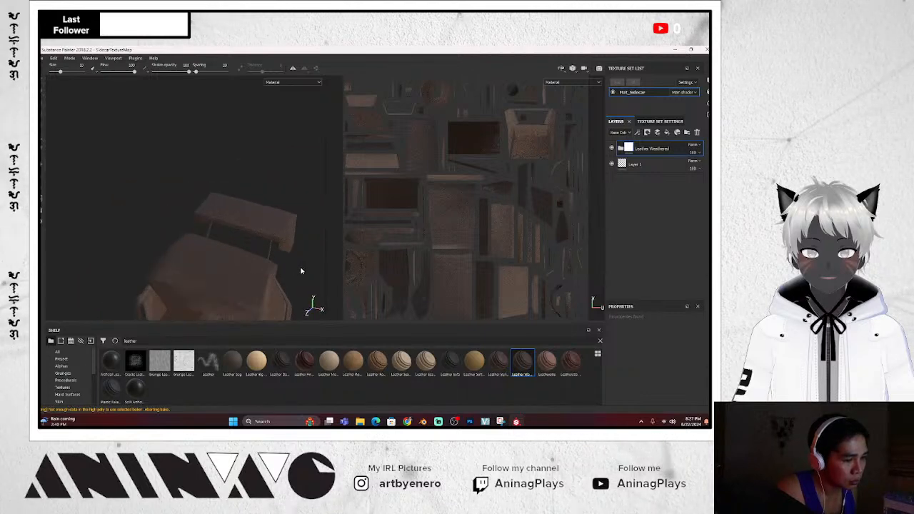
pyautogui.keyDown('alt'); pyautogui.moveTo(283, 215); pyautogui.dragTo(394, 226); pyautogui.keyUp('alt')
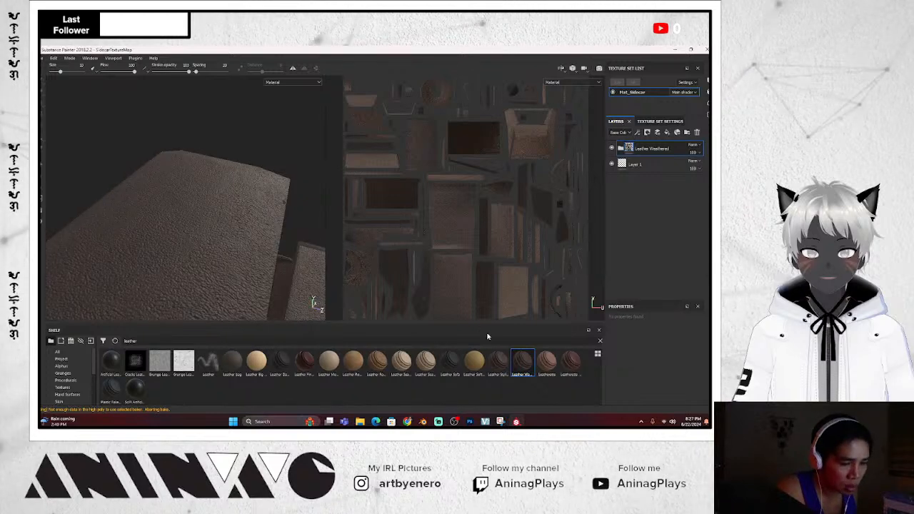
pyautogui.click(498, 362)
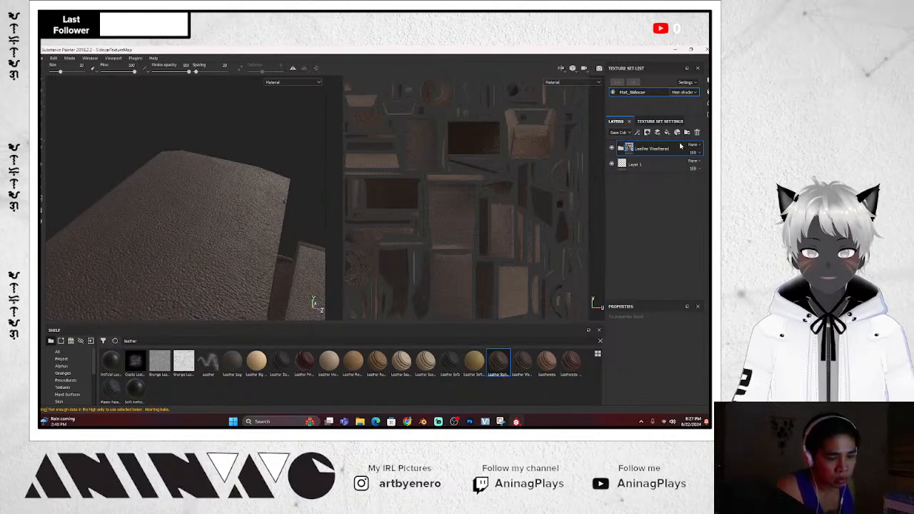
pyautogui.press('Delete')
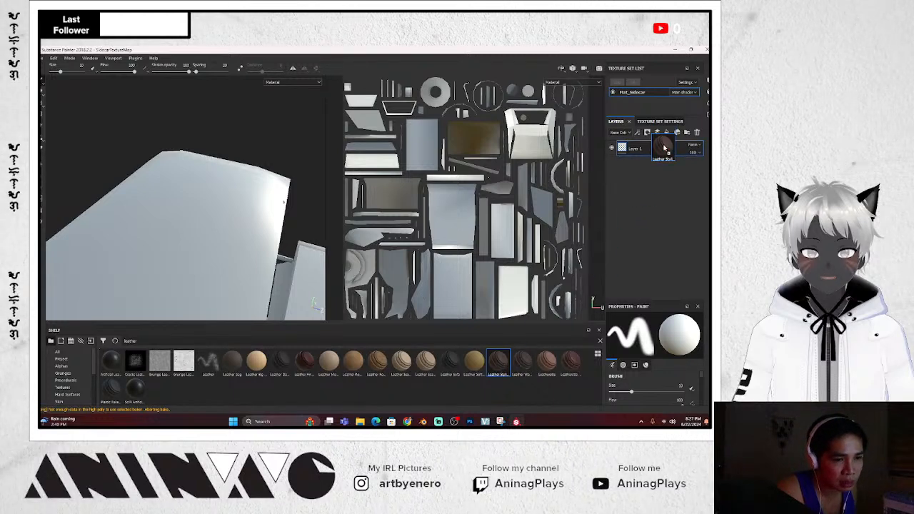
# Add Leather Stylized above Layer 1 and orbit to review the brown leather on the sidecar
pyautogui.moveTo(498, 362); pyautogui.dragTo(632, 160)
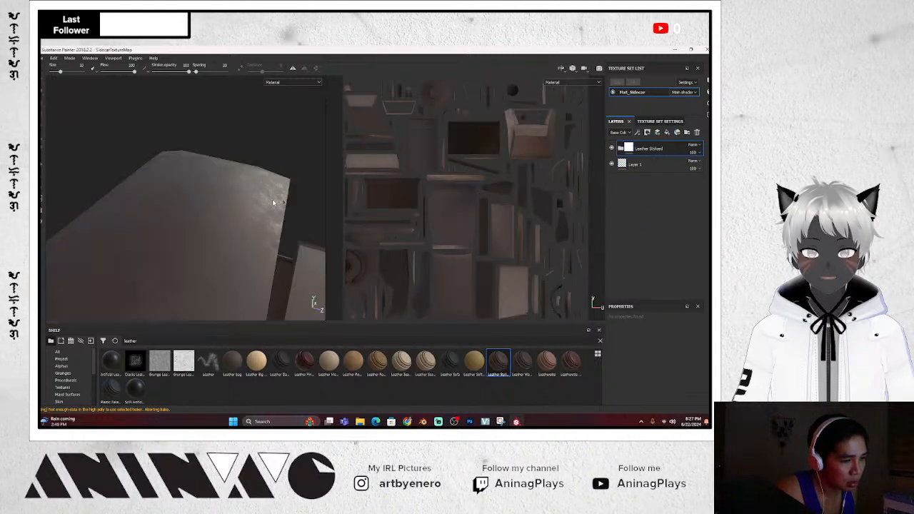
pyautogui.scroll(2, 275, 203)
pyautogui.scroll(-4, 274, 203)
pyautogui.keyDown('alt'); pyautogui.moveTo(275, 203); pyautogui.dragTo(241, 221); pyautogui.keyUp('alt')
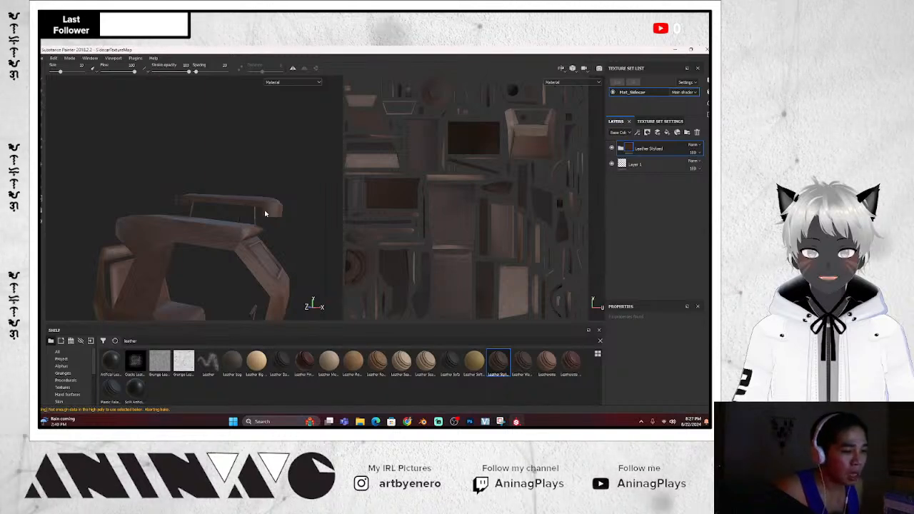
pyautogui.keyDown('alt'); pyautogui.moveTo(266, 220); pyautogui.dragTo(260, 233, button='right'); pyautogui.keyUp('alt')
pyautogui.scroll(5, 259, 234)
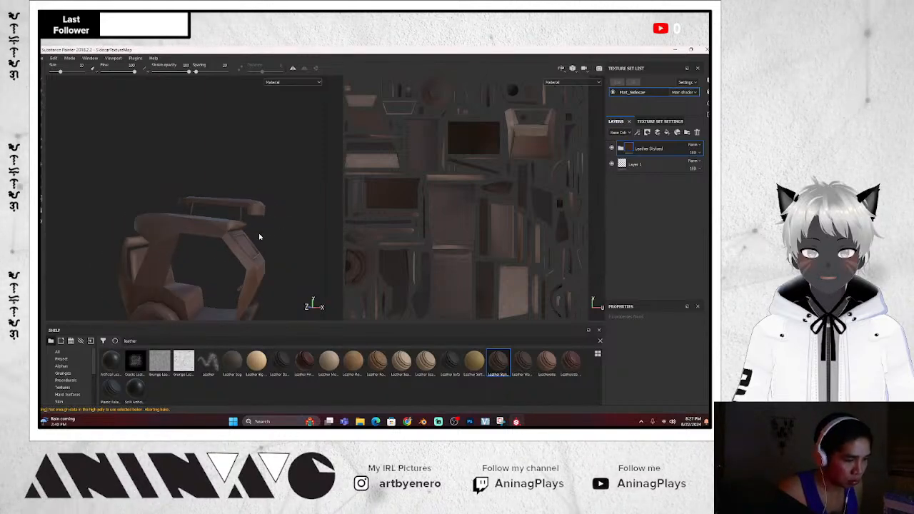
pyautogui.keyDown('alt'); pyautogui.moveTo(223, 230); pyautogui.dragTo(279, 230); pyautogui.keyUp('alt')
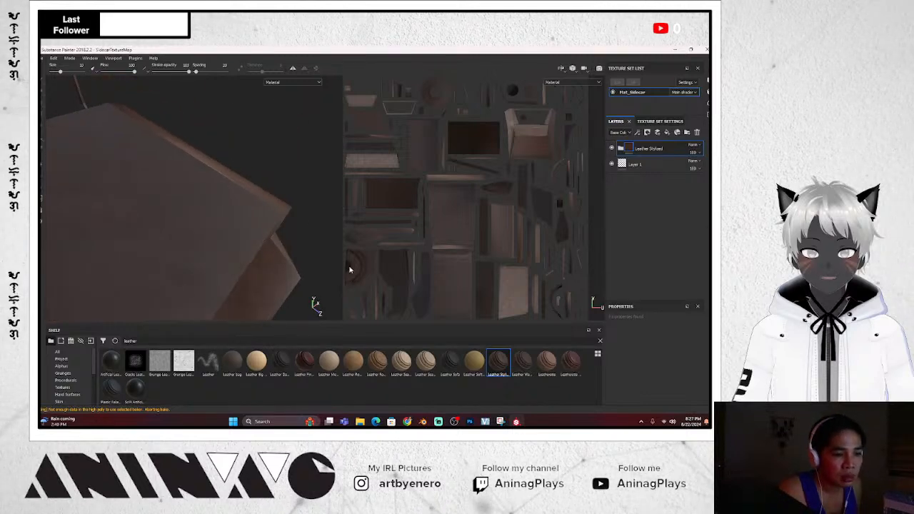
# Bring the File Explorer window forward and open the Tricycle project folder
pyautogui.moveTo(360, 422)
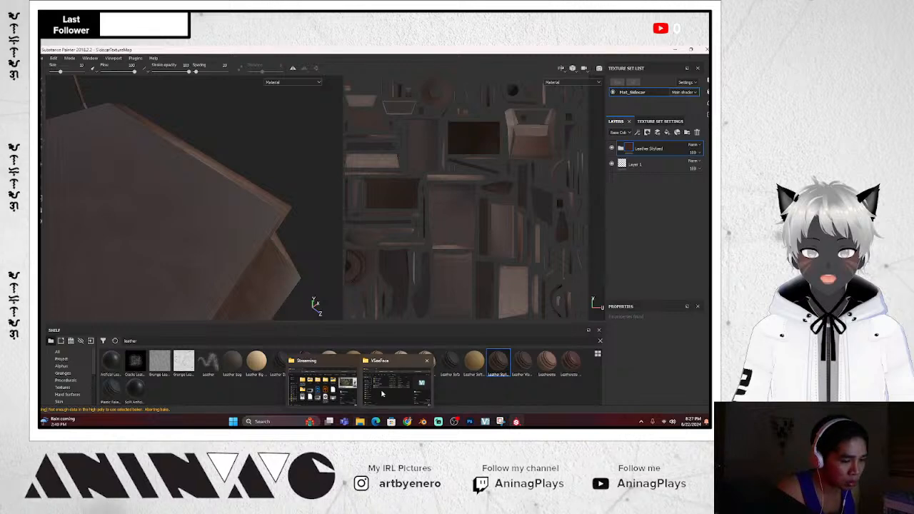
pyautogui.click(382, 394)
pyautogui.click(403, 284)
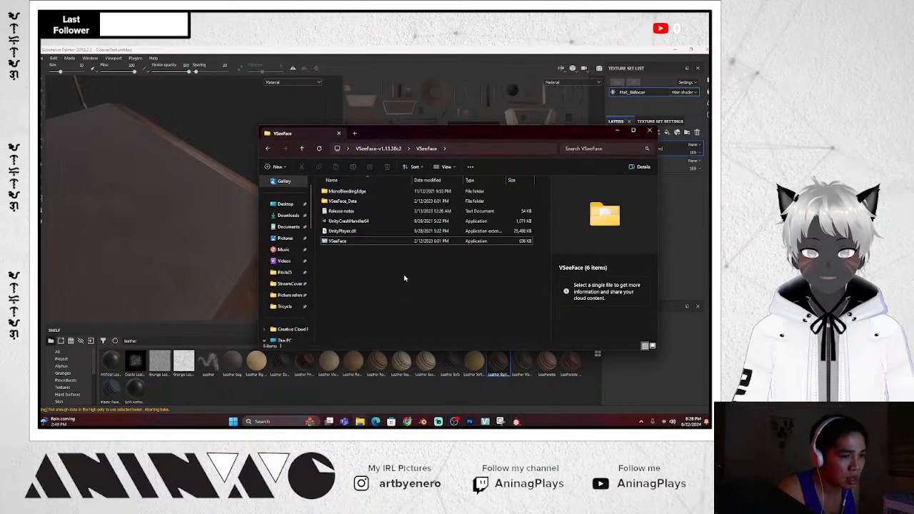
pyautogui.click(285, 307)
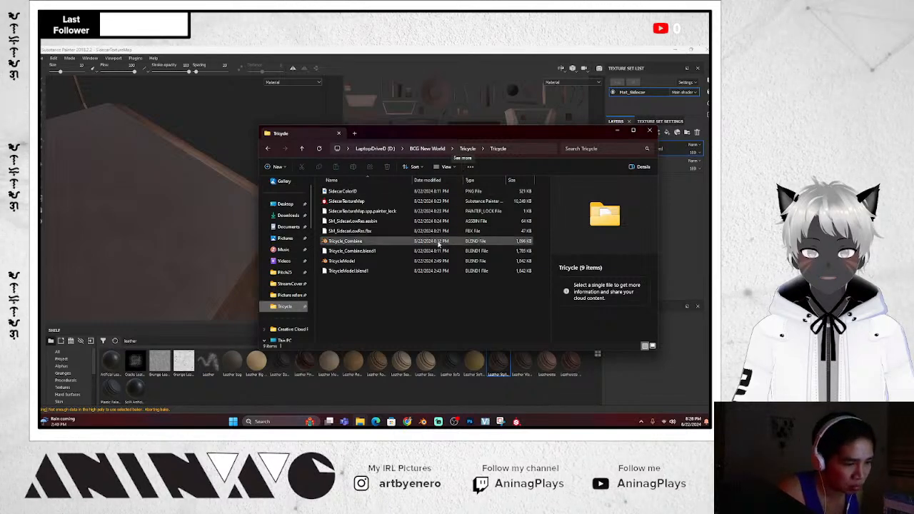
# Switch to Medium icons, go to BCG New World > Tricycle > Picture references, select TricycleSideView
pyautogui.click(450, 167)
pyautogui.click(448, 208)
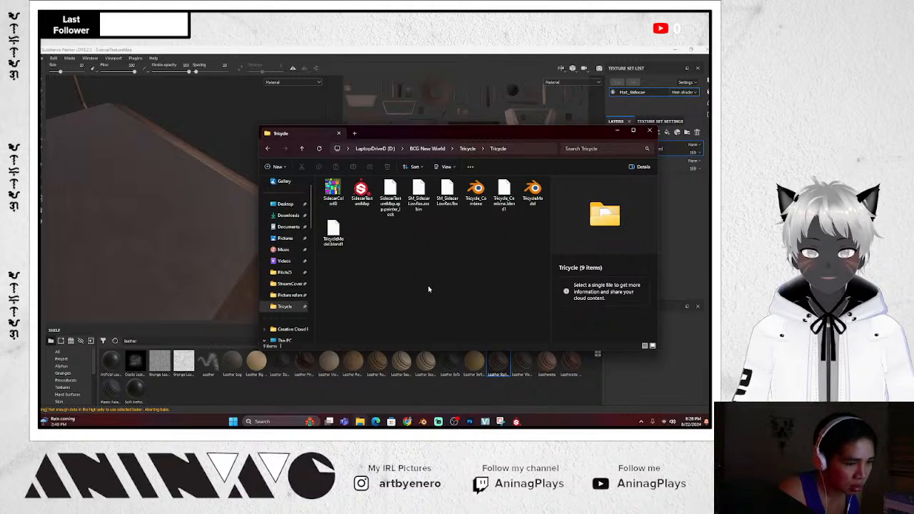
pyautogui.click(442, 150)
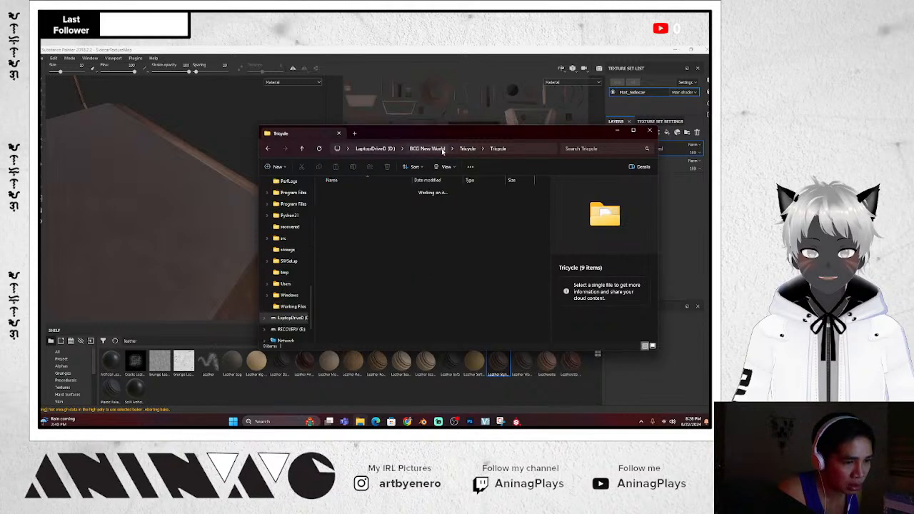
pyautogui.doubleClick(341, 211)
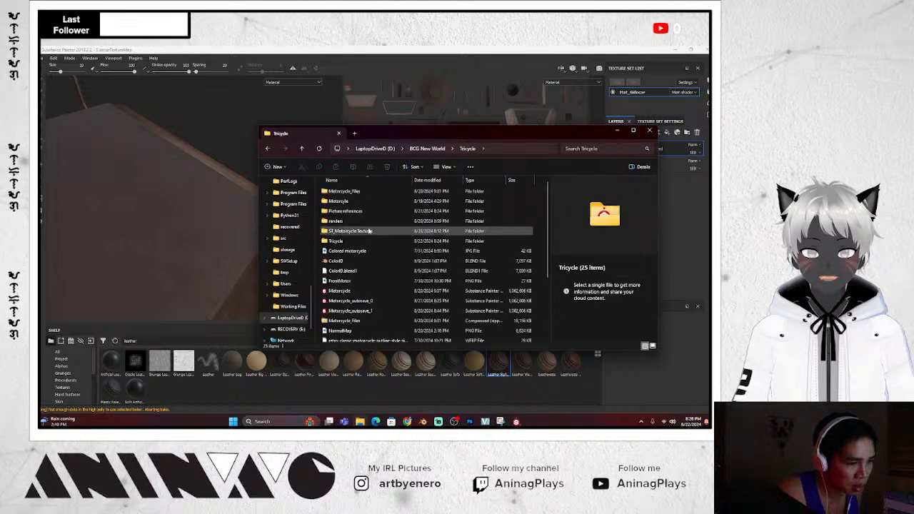
pyautogui.doubleClick(368, 210)
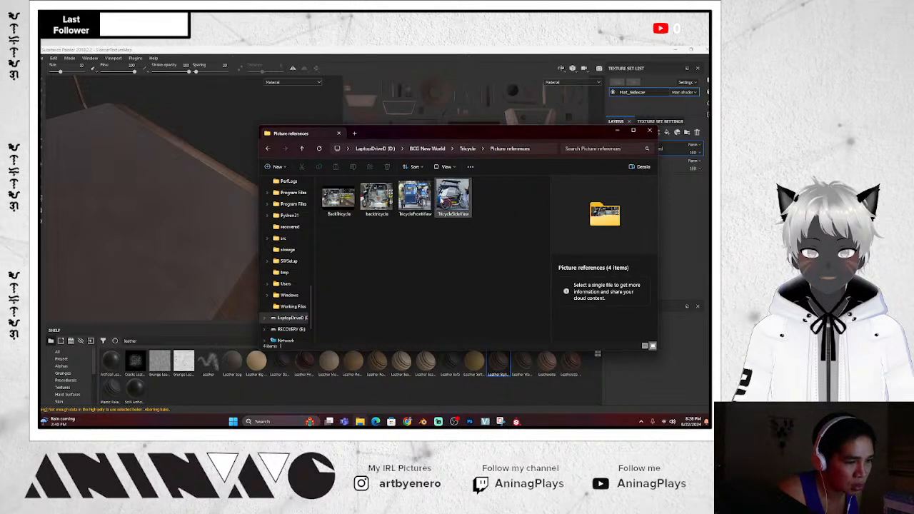
pyautogui.click(455, 203)
# View TricycleSideView in Photos zoomed on the dark canopy, then close Explorer and minimize Photos
pyautogui.doubleClick(457, 201)
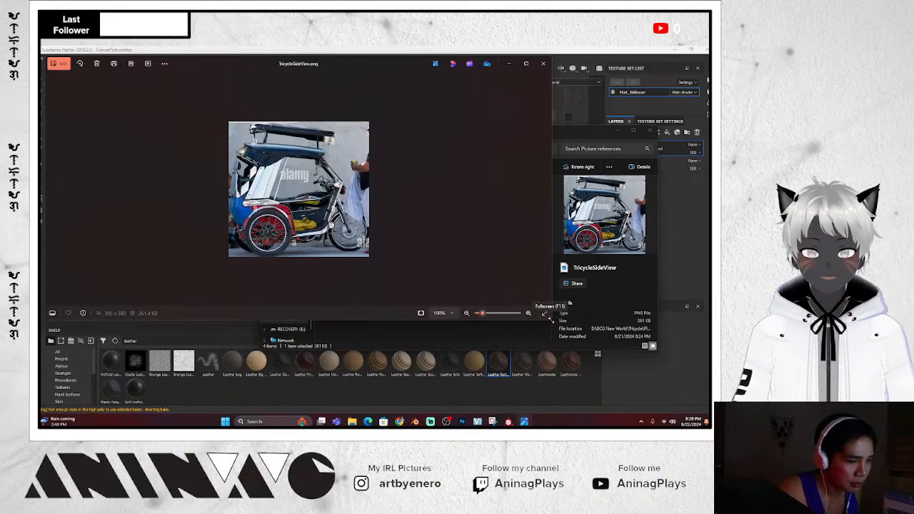
pyautogui.moveTo(552, 320); pyautogui.dragTo(423, 303)
pyautogui.scroll(5, 282, 216)
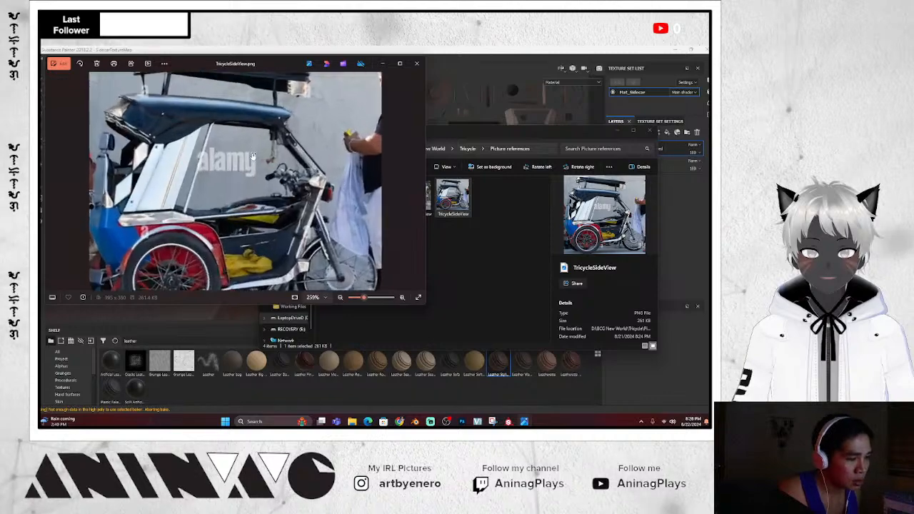
pyautogui.moveTo(283, 216); pyautogui.dragTo(303, 233)
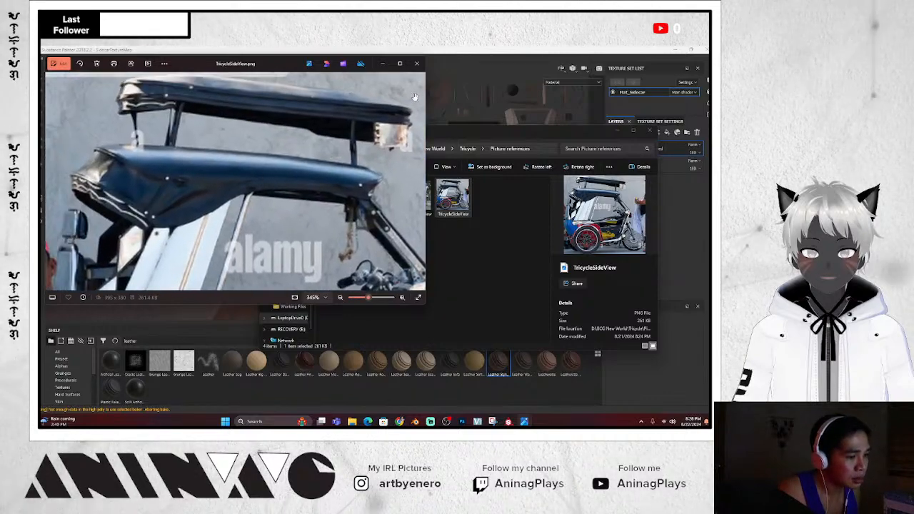
pyautogui.moveTo(288, 66); pyautogui.dragTo(274, 133)
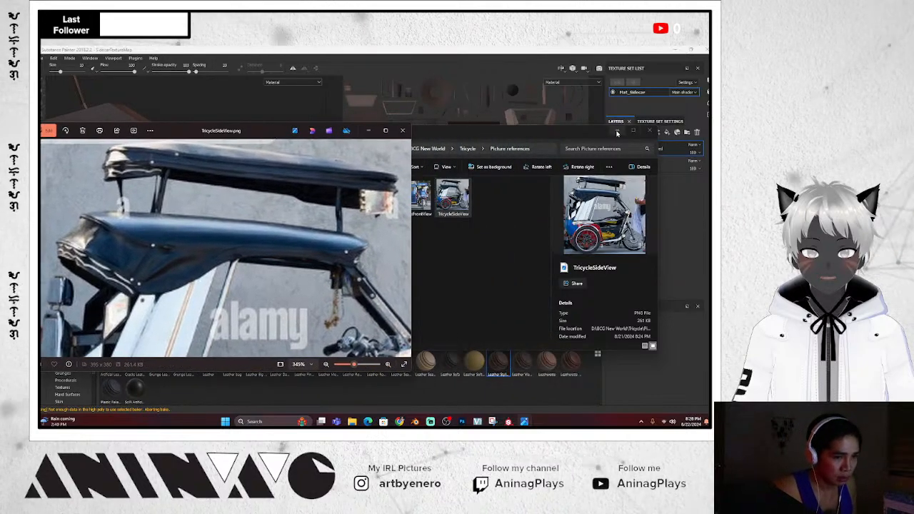
pyautogui.click(635, 131)
pyautogui.click(369, 132)
# Set the Leather Stylized Base Color fill to a near-black dark blue
pyautogui.scroll(2, 229, 246)
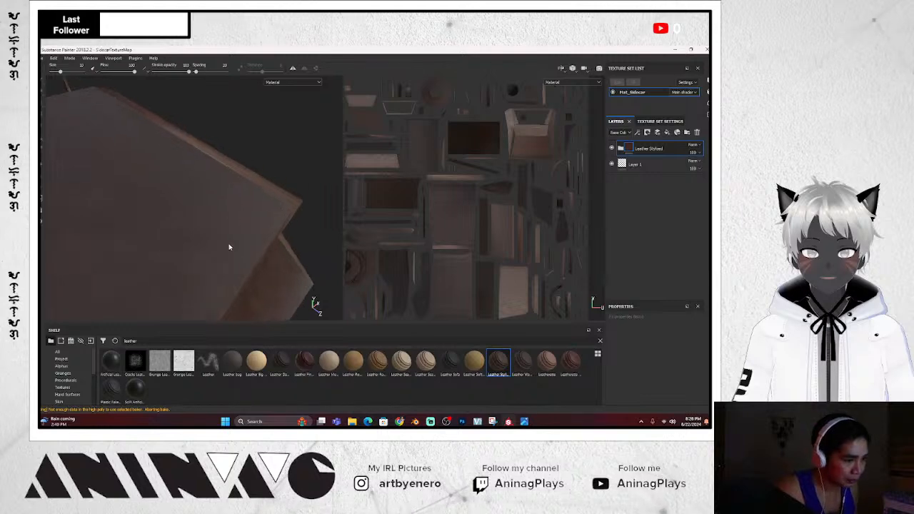
pyautogui.scroll(-5, 239, 234)
pyautogui.keyDown('alt'); pyautogui.moveTo(240, 235); pyautogui.dragTo(208, 257); pyautogui.keyUp('alt')
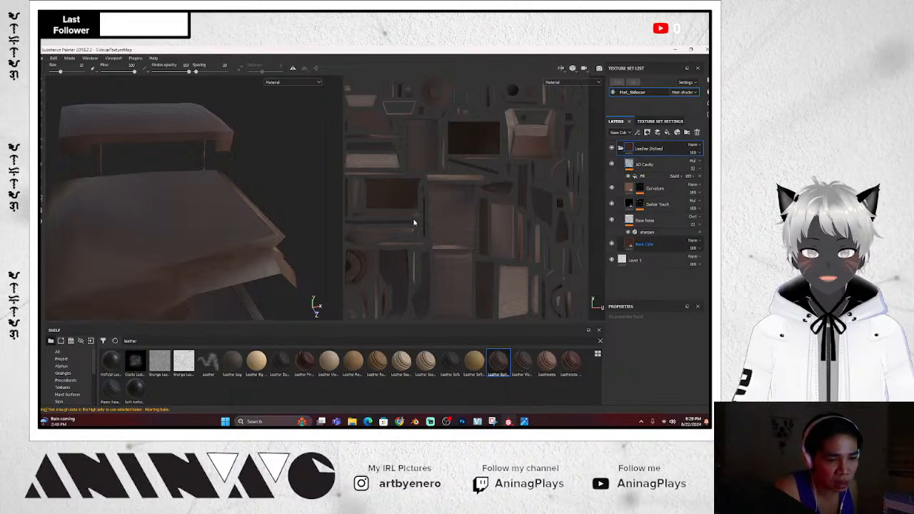
pyautogui.click(645, 244)
pyautogui.keyDown('alt'); pyautogui.moveTo(257, 214); pyautogui.dragTo(300, 250); pyautogui.keyUp('alt')
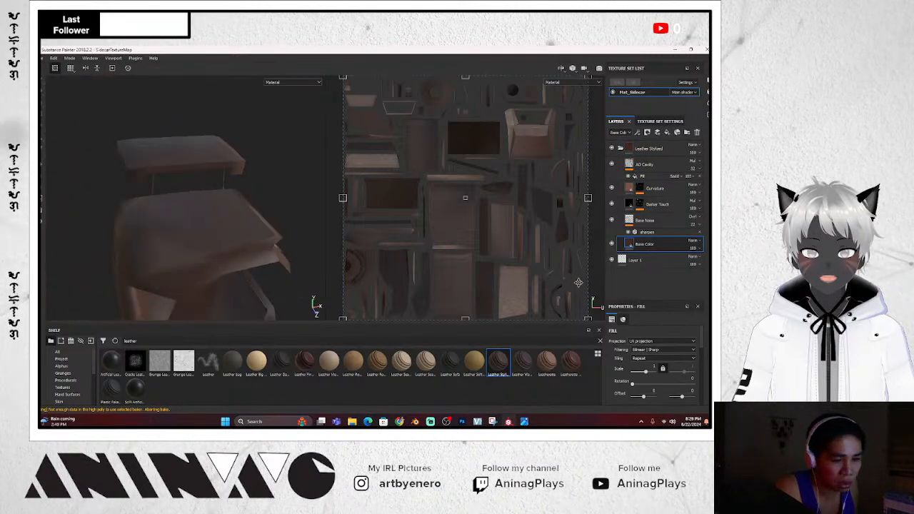
pyautogui.scroll(-5, 635, 359)
pyautogui.click(652, 339)
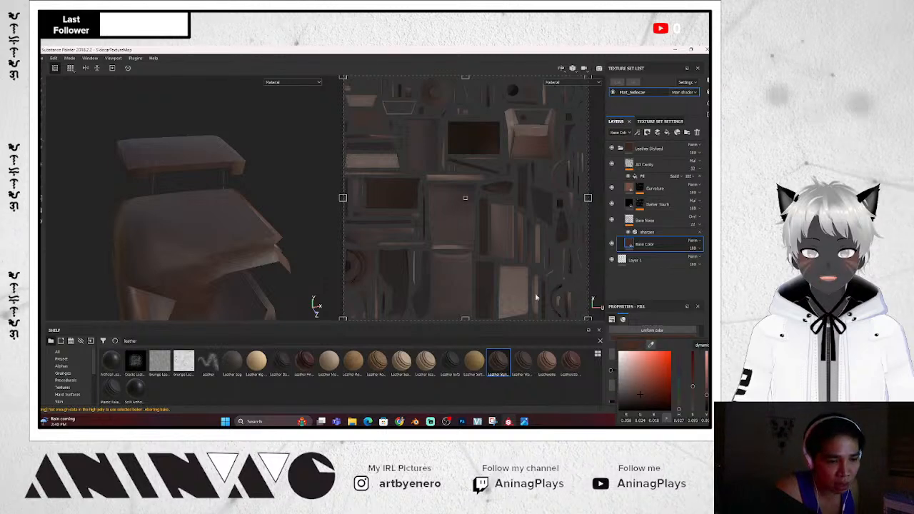
pyautogui.click(624, 405)
pyautogui.moveTo(622, 408)
pyautogui.mouseDown()
pyautogui.moveTo(631, 413)
pyautogui.moveTo(627, 405)
pyautogui.mouseUp()
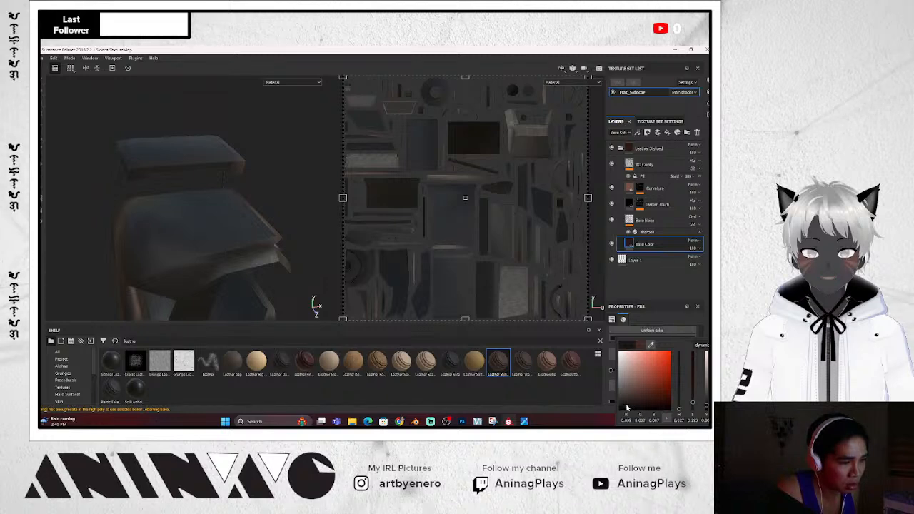
pyautogui.click(295, 219)
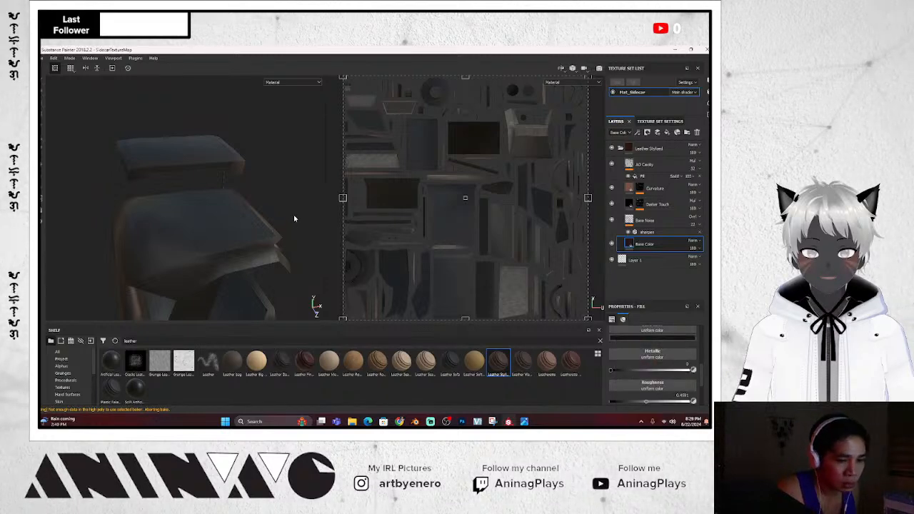
# Inspect the darkened leather and open the Leather Stylized folder's context menu
pyautogui.scroll(-2, 295, 219)
pyautogui.scroll(5, 295, 219)
pyautogui.keyDown('alt'); pyautogui.moveTo(295, 219); pyautogui.dragTo(231, 187); pyautogui.keyUp('alt')
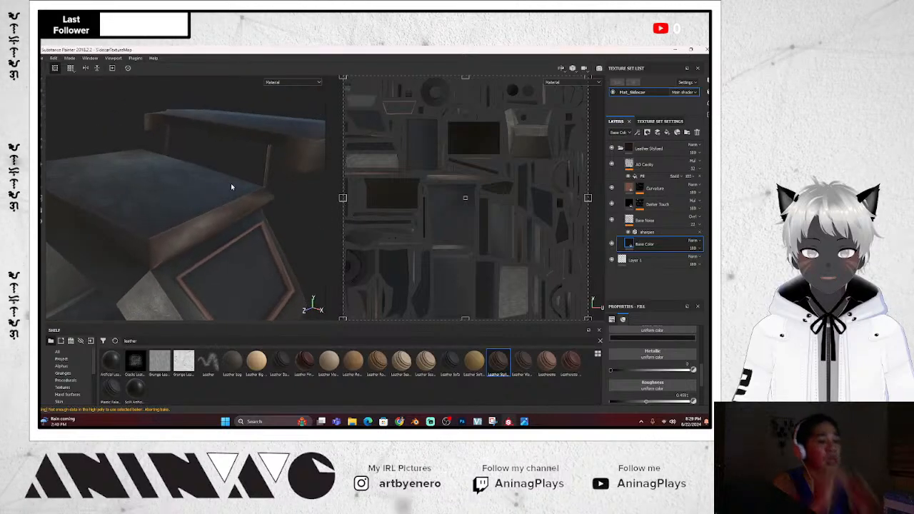
pyautogui.click(668, 150)
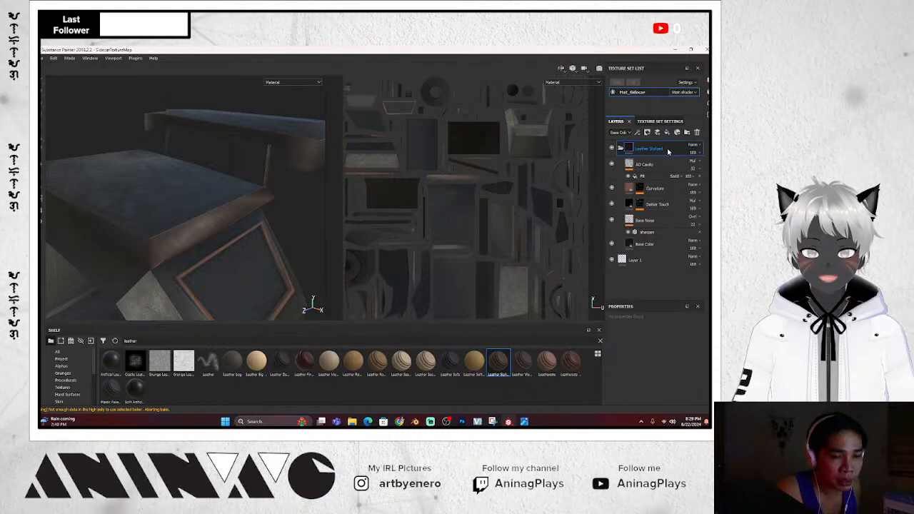
pyautogui.rightClick(669, 151)
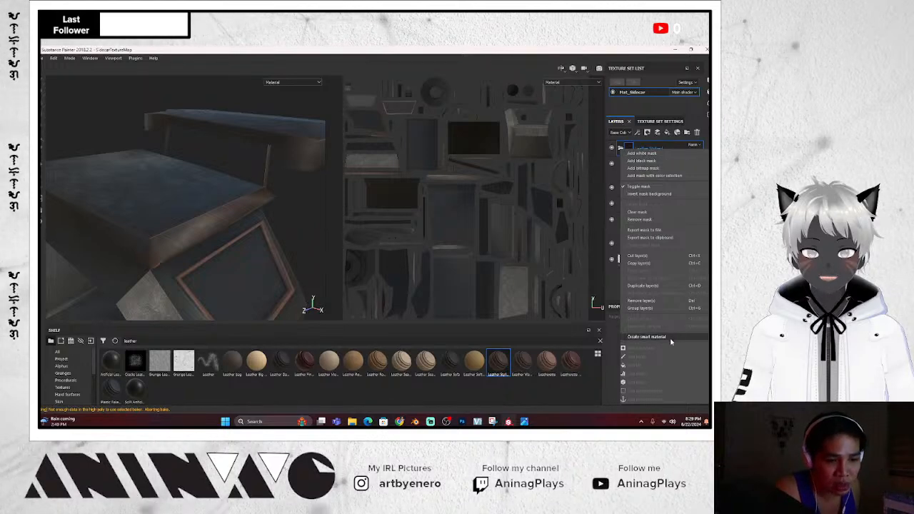
# Add a colour-selection mask to the Leather Stylized folder and show the texture set's Mesh maps
pyautogui.click(655, 176)
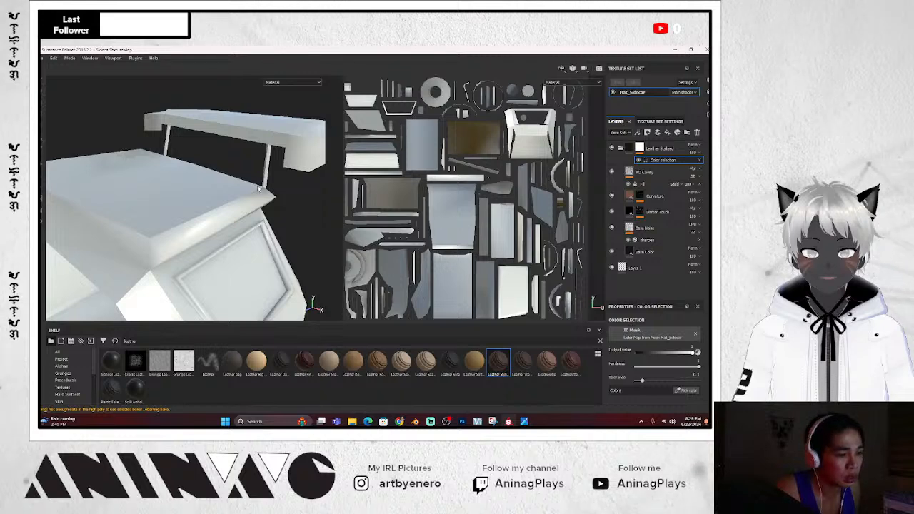
pyautogui.scroll(1, 258, 189)
pyautogui.scroll(-4, 258, 194)
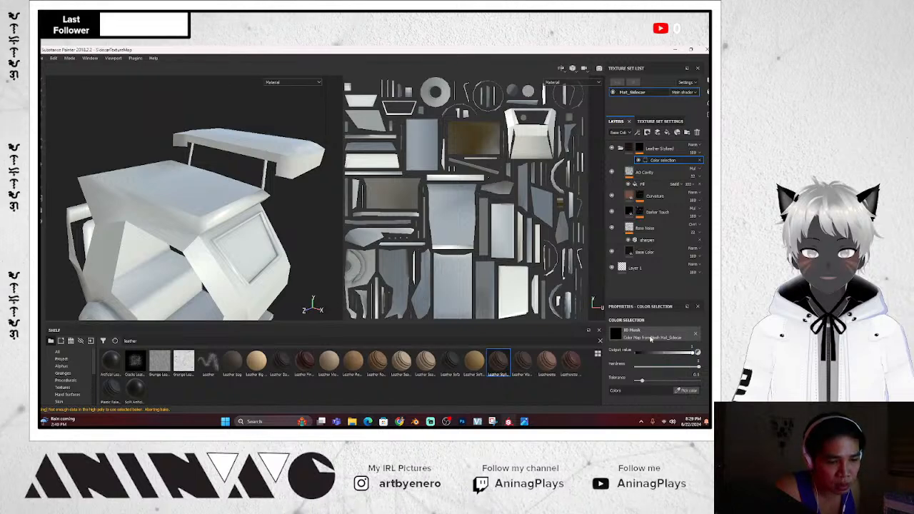
pyautogui.click(676, 122)
pyautogui.scroll(-3, 648, 255)
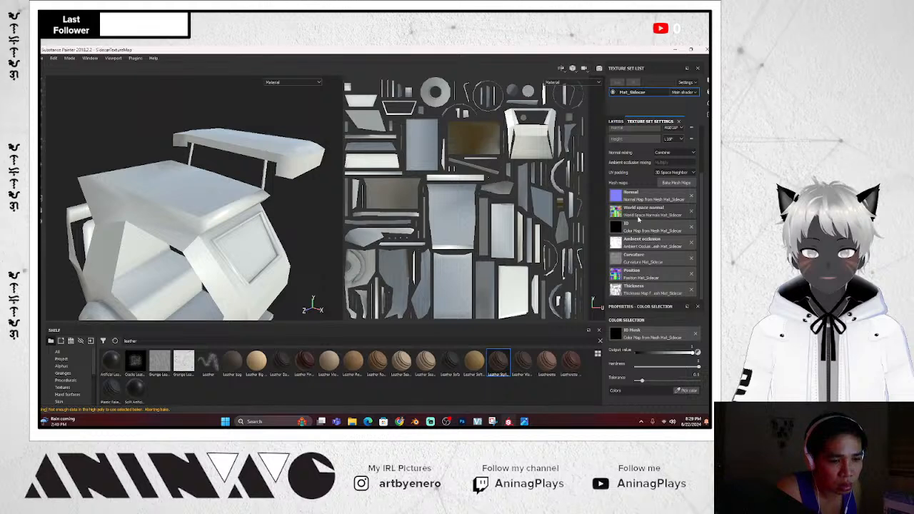
# Search the shelf for 'color' and assign SidecarColor as the ID mesh map, then reselect the leather folder
pyautogui.click(142, 341)
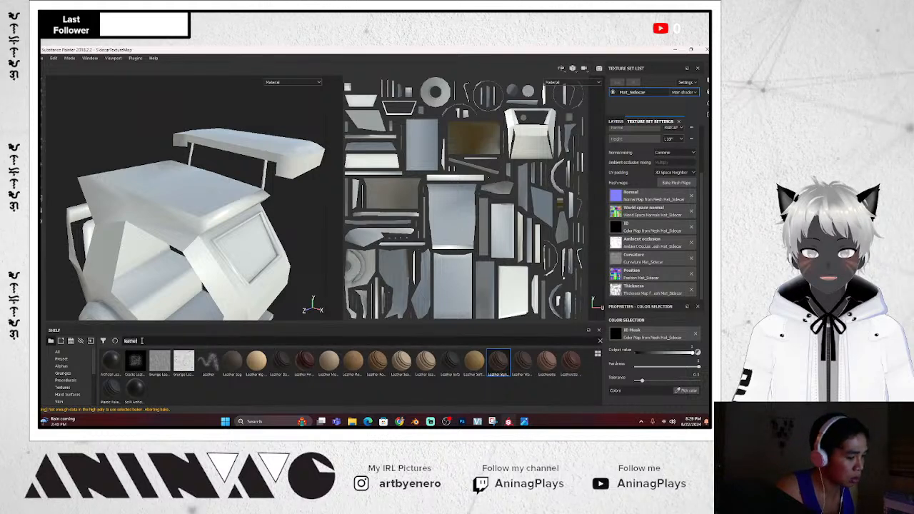
pyautogui.write('color')
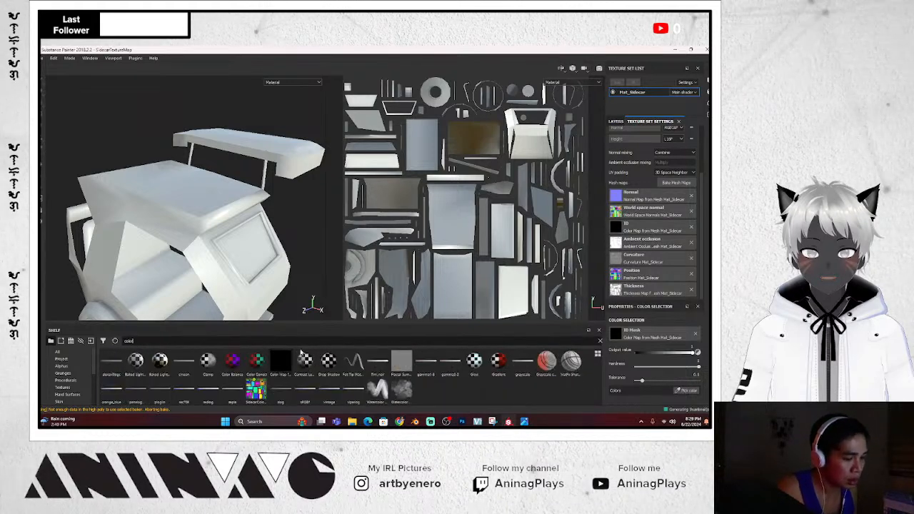
pyautogui.moveTo(243, 398); pyautogui.dragTo(656, 228)
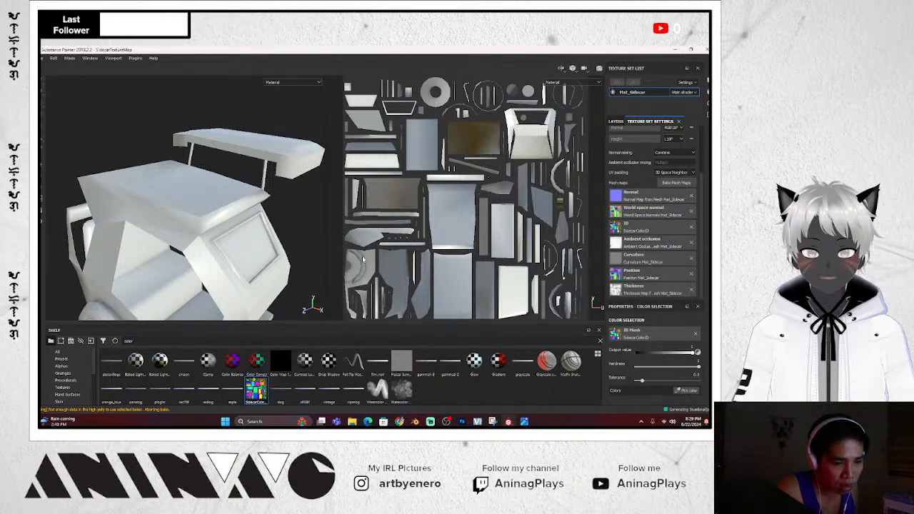
pyautogui.click(616, 121)
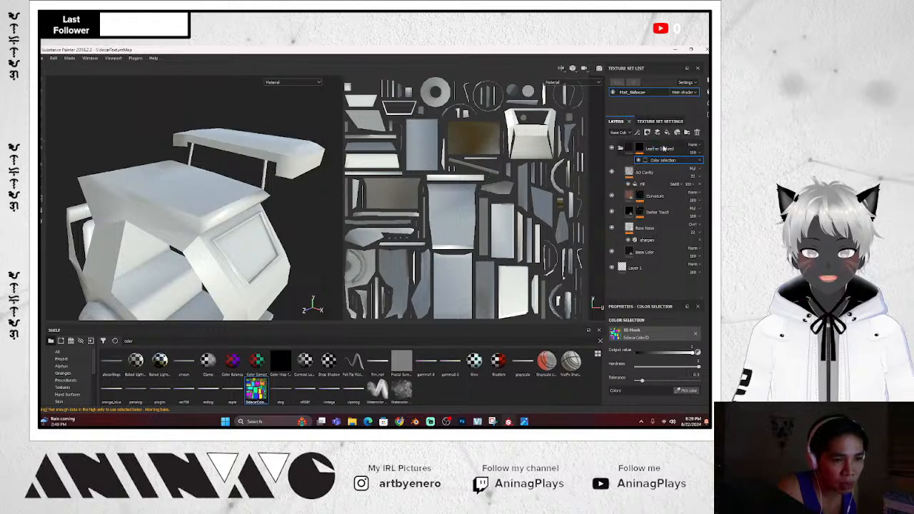
pyautogui.click(649, 150)
# Pick the seat's blue ID colour and the roof top's ID colour in the leather mask
pyautogui.click(656, 161)
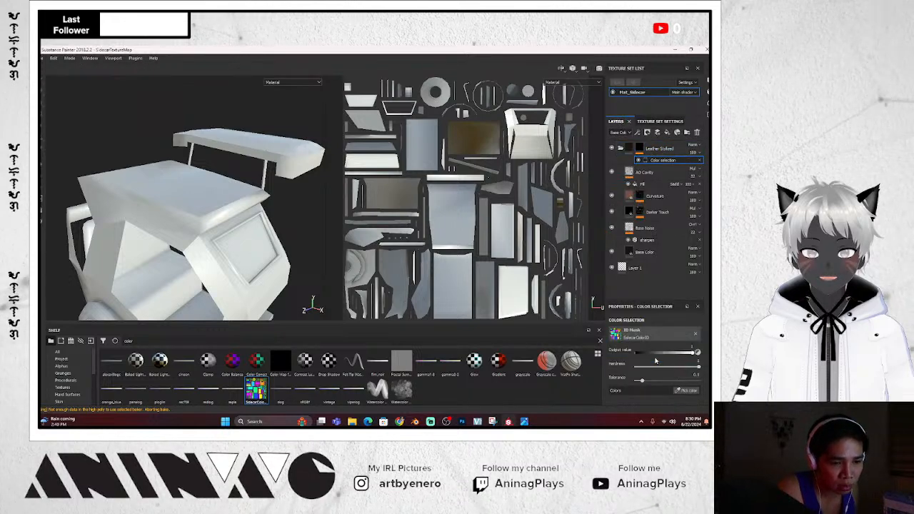
pyautogui.click(680, 390)
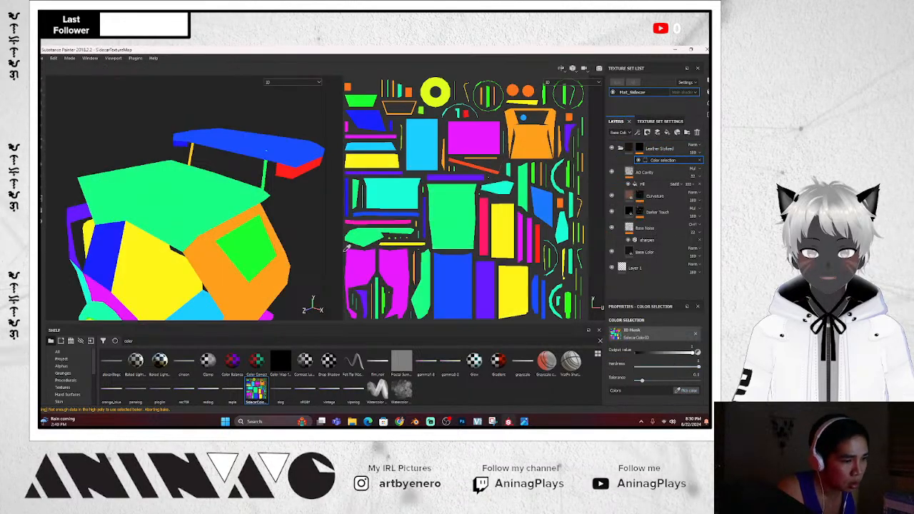
pyautogui.click(287, 146)
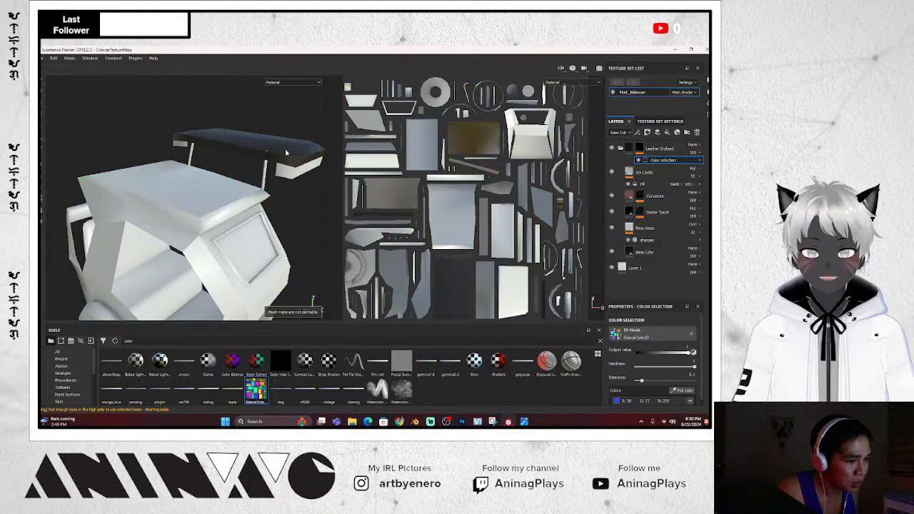
pyautogui.scroll(3, 282, 194)
pyautogui.scroll(-3, 283, 193)
pyautogui.keyDown('alt'); pyautogui.moveTo(283, 193); pyautogui.dragTo(256, 176); pyautogui.keyUp('alt')
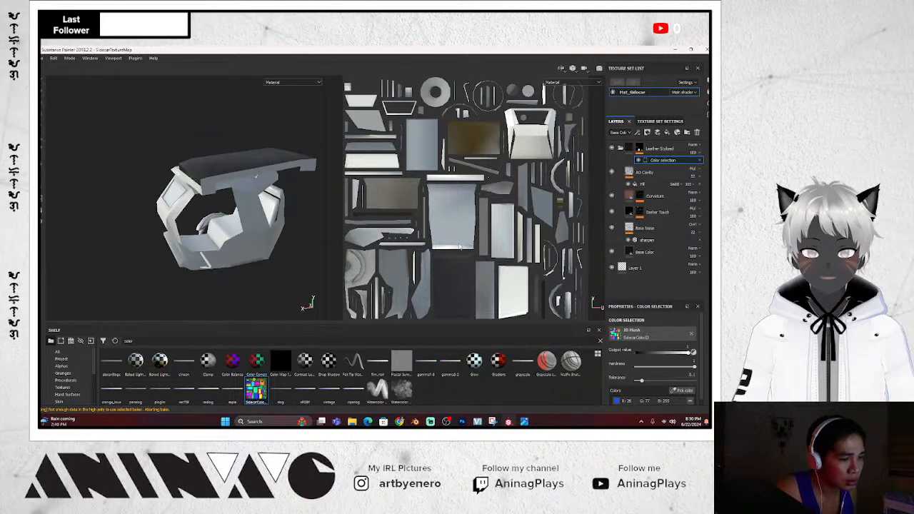
pyautogui.click(685, 391)
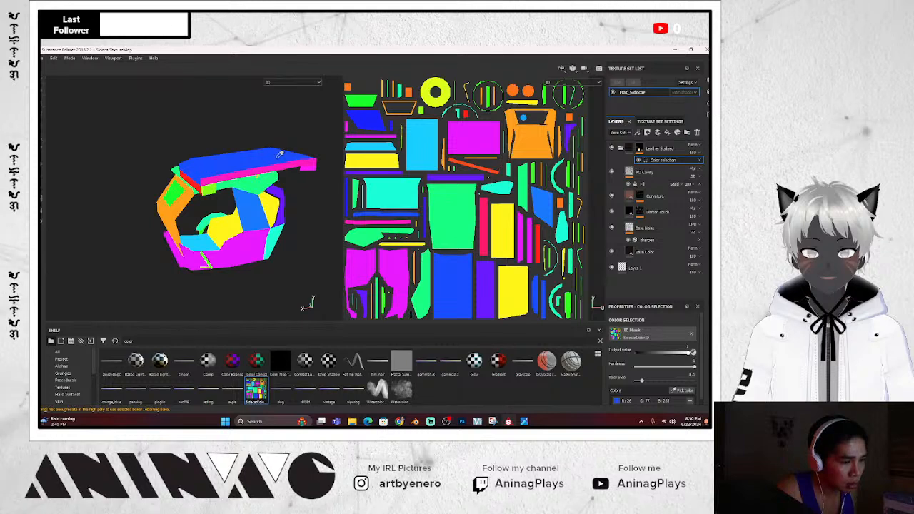
pyautogui.click(280, 154)
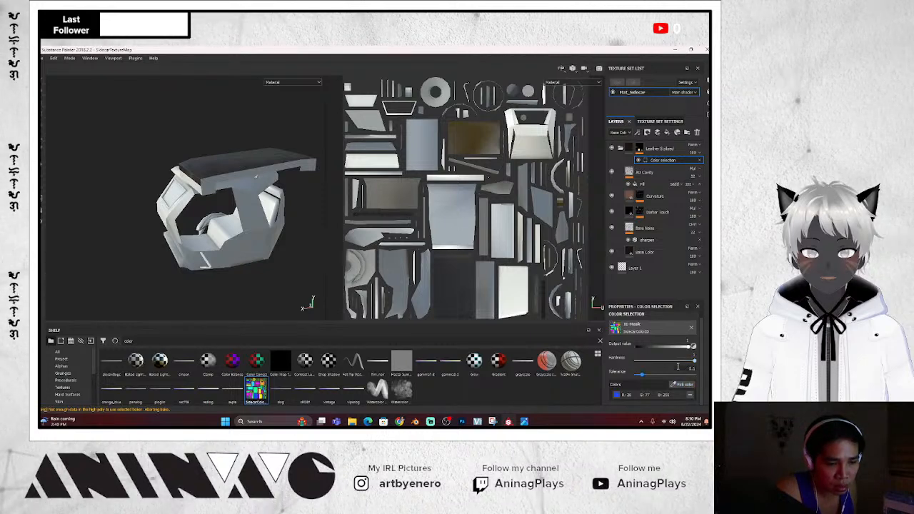
# Add the pink ID part to the leather mask and check the dark seat
pyautogui.click(684, 385)
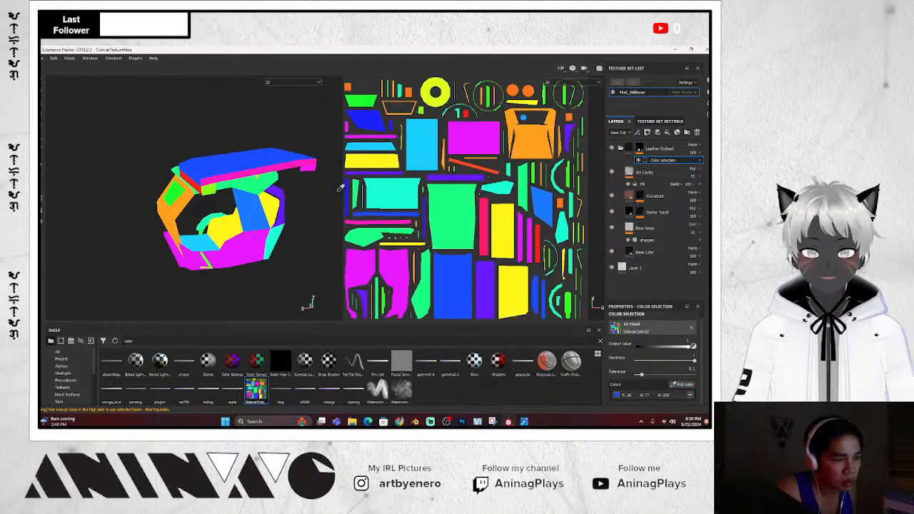
pyautogui.click(268, 168)
pyautogui.scroll(-2, 284, 224)
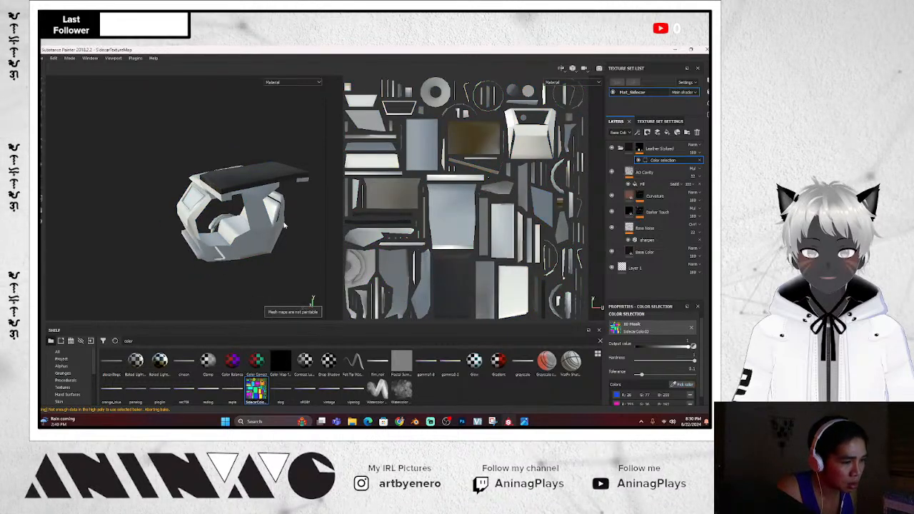
pyautogui.scroll(4, 284, 226)
pyautogui.moveTo(284, 225)
pyautogui.keyDown('alt'); pyautogui.mouseDown()
pyautogui.moveTo(296, 216)
pyautogui.moveTo(297, 229)
pyautogui.mouseUp(); pyautogui.keyUp('alt')
pyautogui.scroll(3, 292, 228)
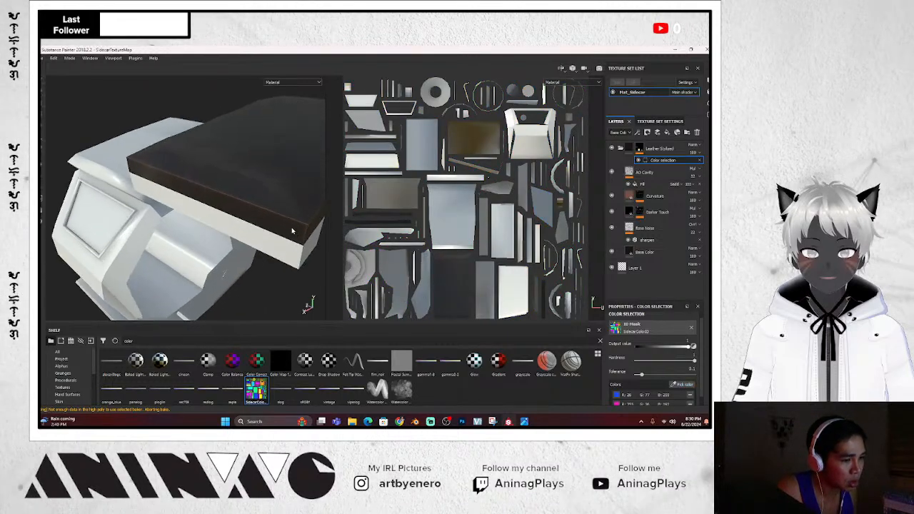
pyautogui.keyDown('alt'); pyautogui.moveTo(268, 274); pyautogui.dragTo(287, 237); pyautogui.keyUp('alt')
pyautogui.scroll(3, 289, 253)
pyautogui.scroll(-5, 289, 254)
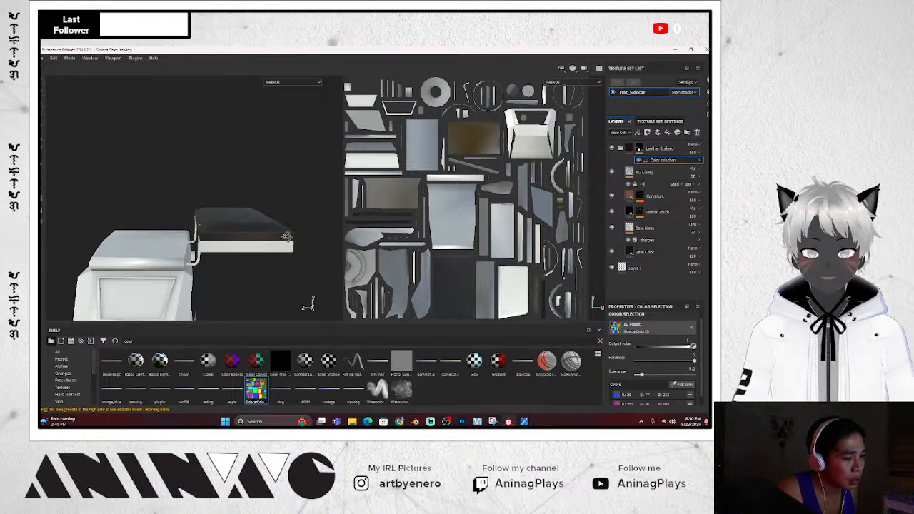
# Sample one more part's ID colour for the mask and collapse the Leather Stylized folder
pyautogui.click(684, 386)
pyautogui.click(150, 241)
pyautogui.moveTo(150, 240)
pyautogui.keyDown('alt'); pyautogui.mouseDown()
pyautogui.moveTo(188, 270)
pyautogui.moveTo(184, 276)
pyautogui.moveTo(279, 287)
pyautogui.moveTo(265, 285)
pyautogui.moveTo(289, 175)
pyautogui.moveTo(308, 204)
pyautogui.moveTo(307, 303)
pyautogui.moveTo(253, 194)
pyautogui.moveTo(264, 199)
pyautogui.mouseUp(); pyautogui.keyUp('alt')
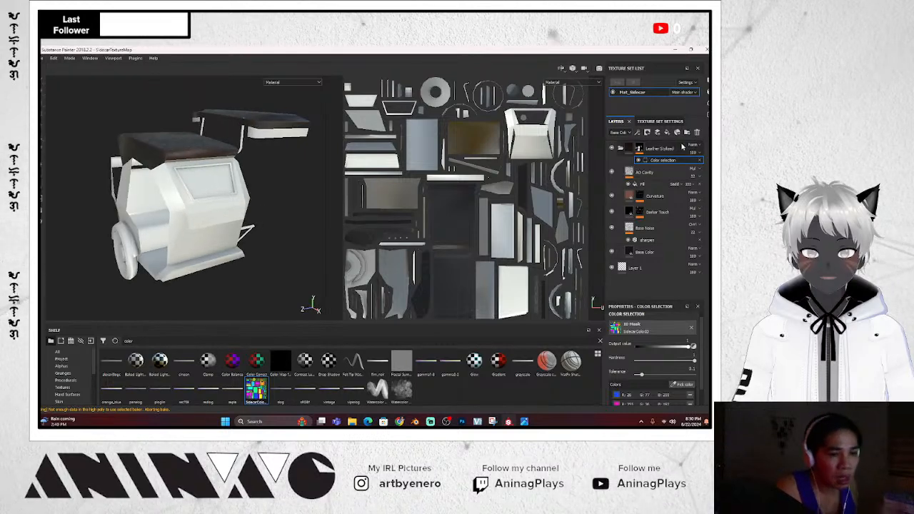
pyautogui.click(623, 149)
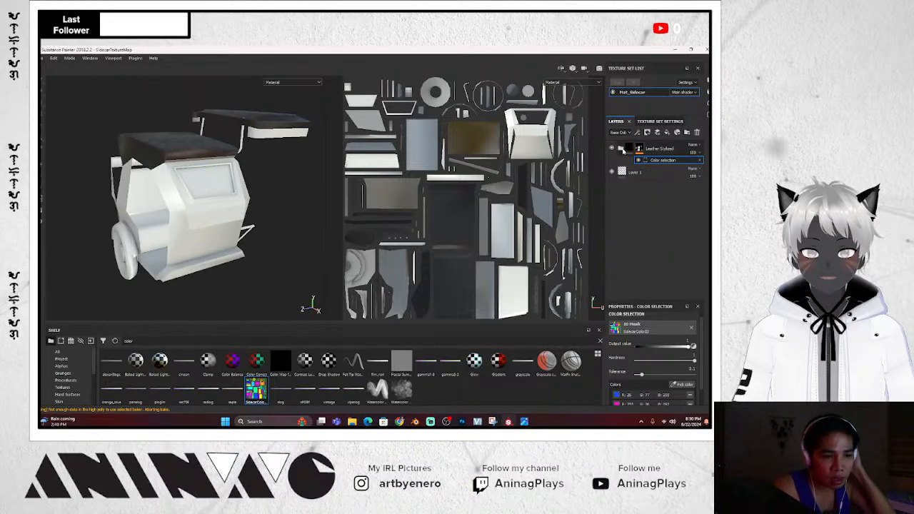
# Rename the leather folder to Leather Roof
pyautogui.click(653, 149)
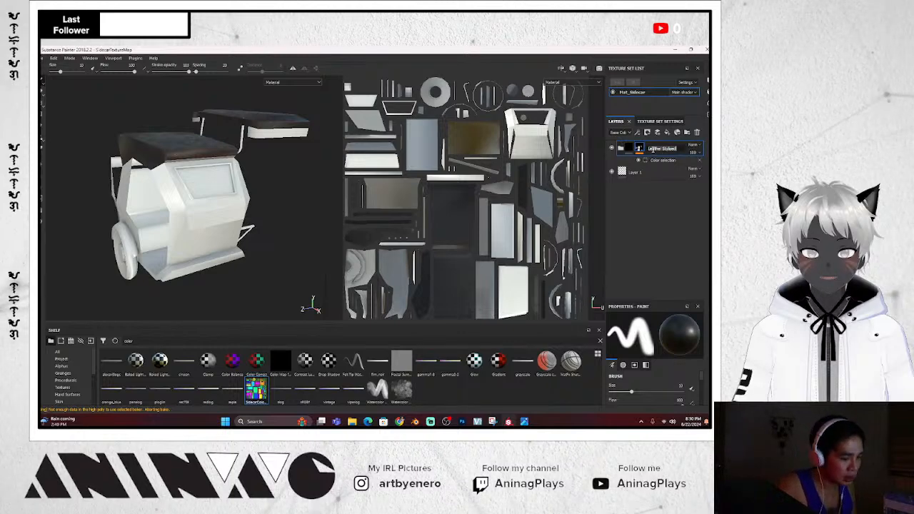
pyautogui.write('Roof')
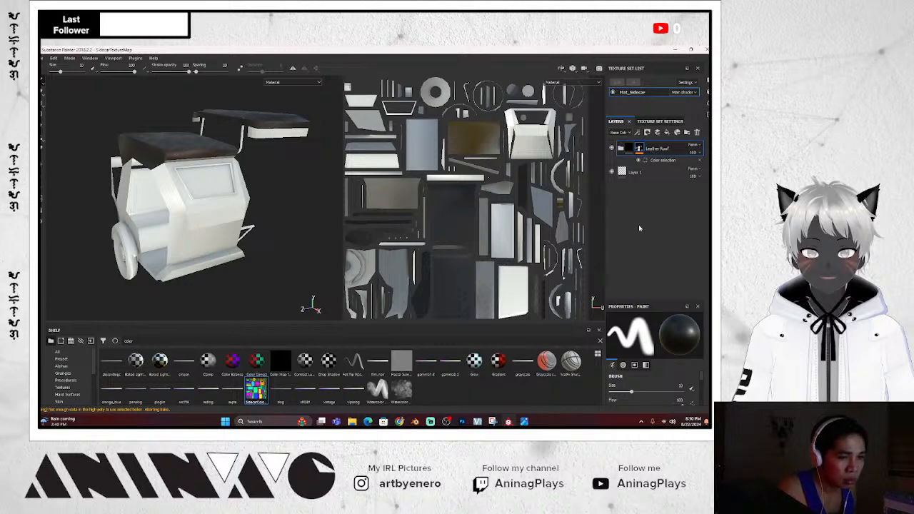
pyautogui.moveTo(278, 184)
pyautogui.keyDown('alt'); pyautogui.mouseDown()
pyautogui.moveTo(303, 198)
pyautogui.moveTo(281, 182)
pyautogui.mouseUp(); pyautogui.keyUp('alt')
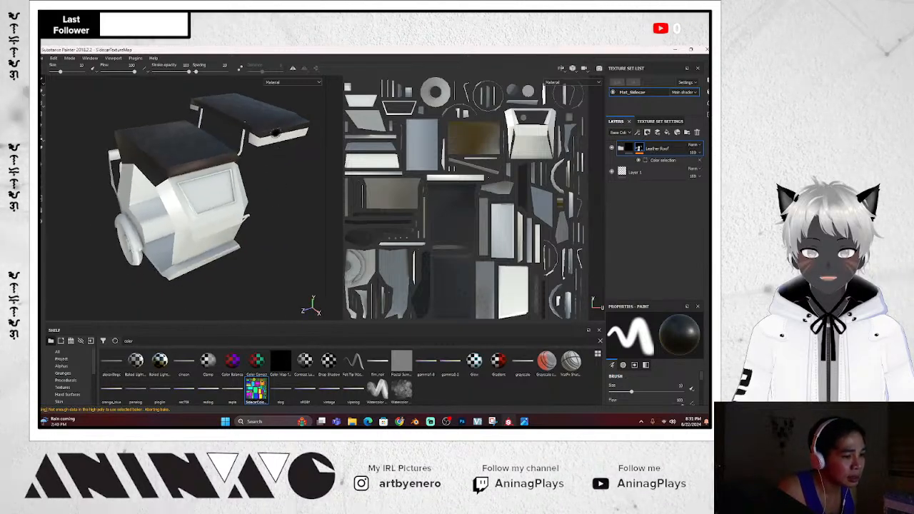
# Search the shelf for 'metal' and add Iron Raw Damaged as a layer over the tricycle
pyautogui.click(138, 342)
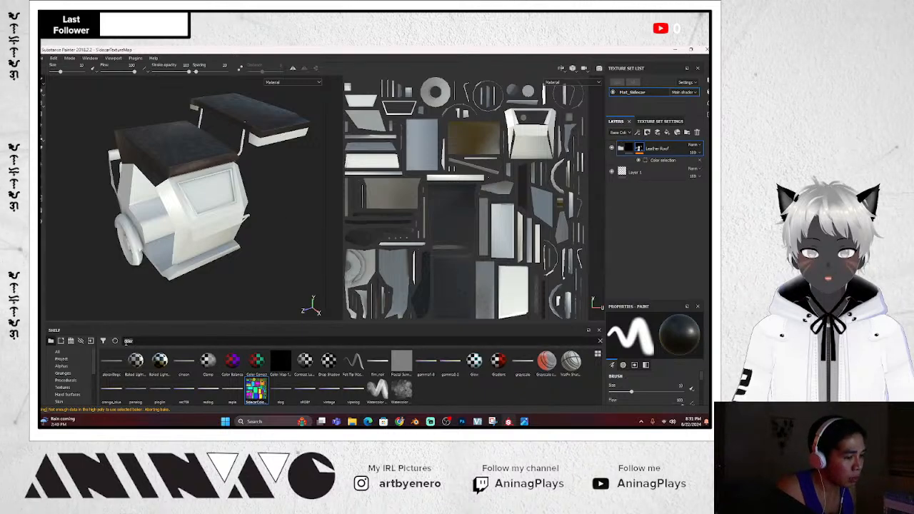
pyautogui.write('metal')
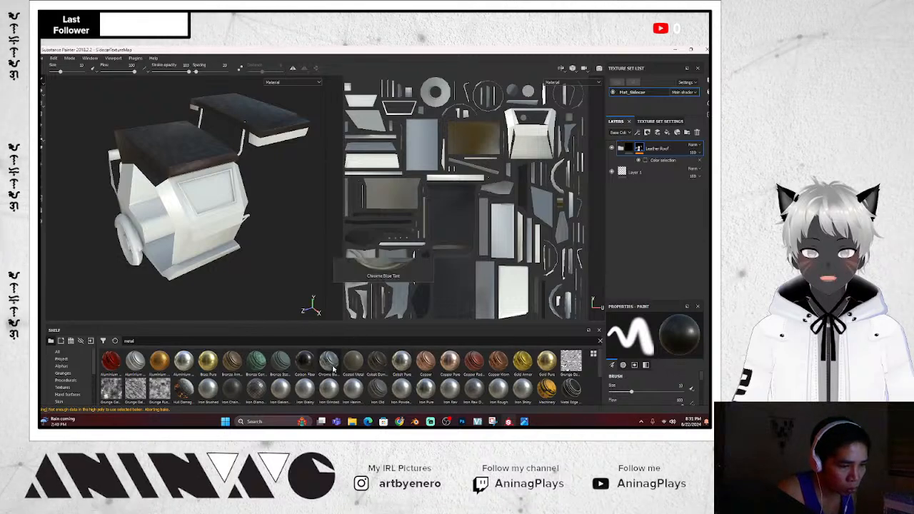
pyautogui.moveTo(334, 369)
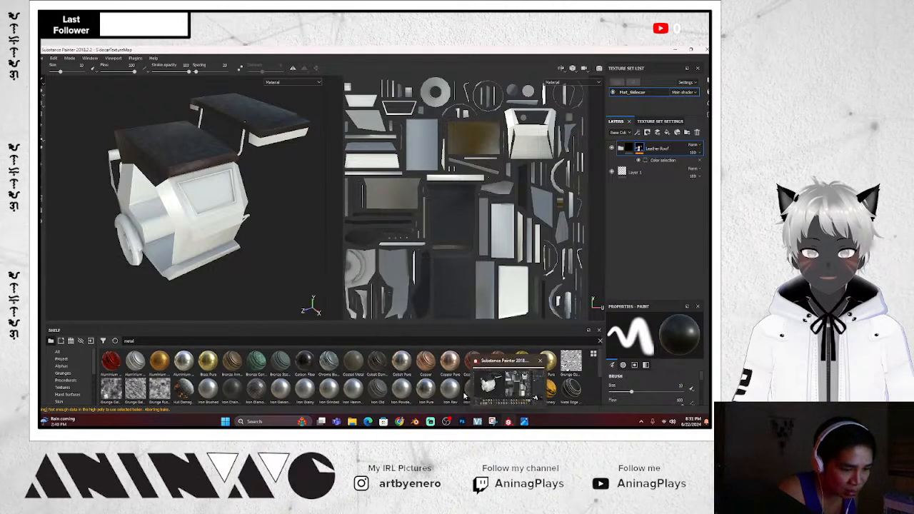
pyautogui.moveTo(464, 395)
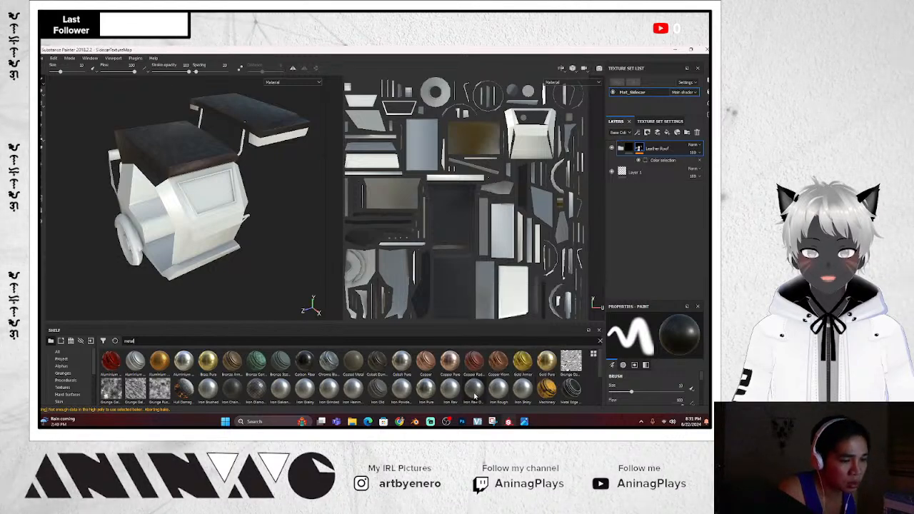
pyautogui.moveTo(475, 394); pyautogui.dragTo(649, 147)
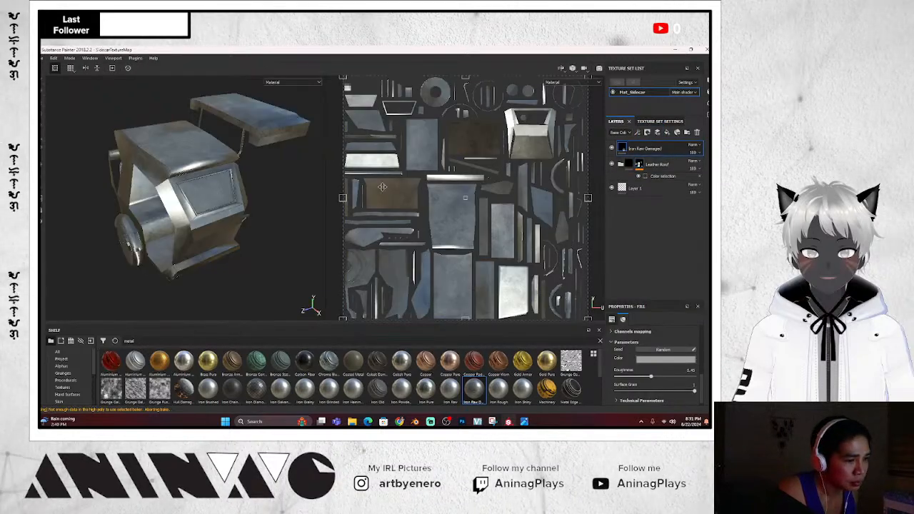
pyautogui.keyDown('alt'); pyautogui.moveTo(301, 202); pyautogui.dragTo(307, 172); pyautogui.keyUp('alt')
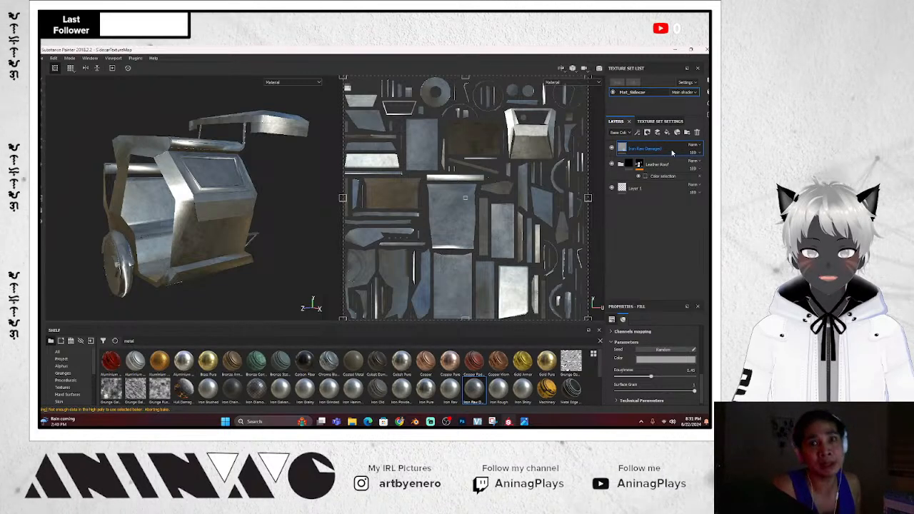
# Add a colour-selection mask to Iron Raw Damaged and pick the first red ID part
pyautogui.rightClick(672, 152)
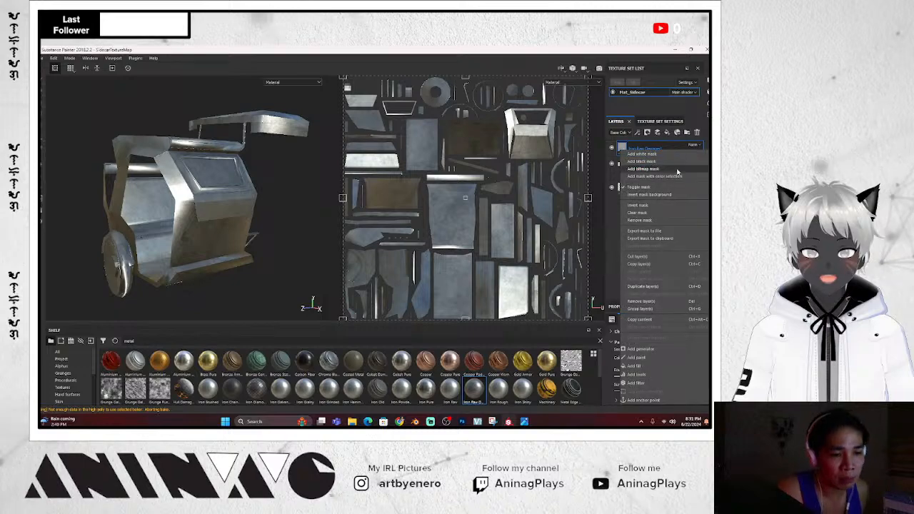
pyautogui.click(665, 180)
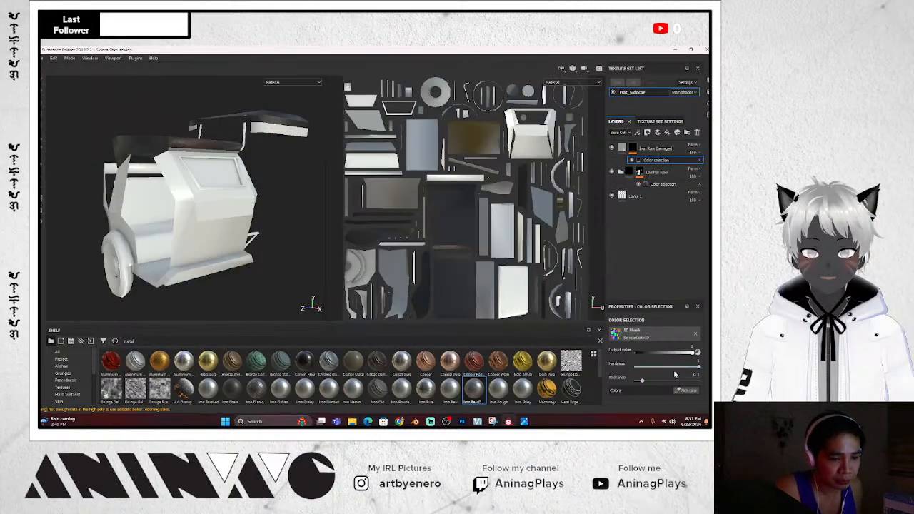
pyautogui.click(687, 390)
pyautogui.click(278, 129)
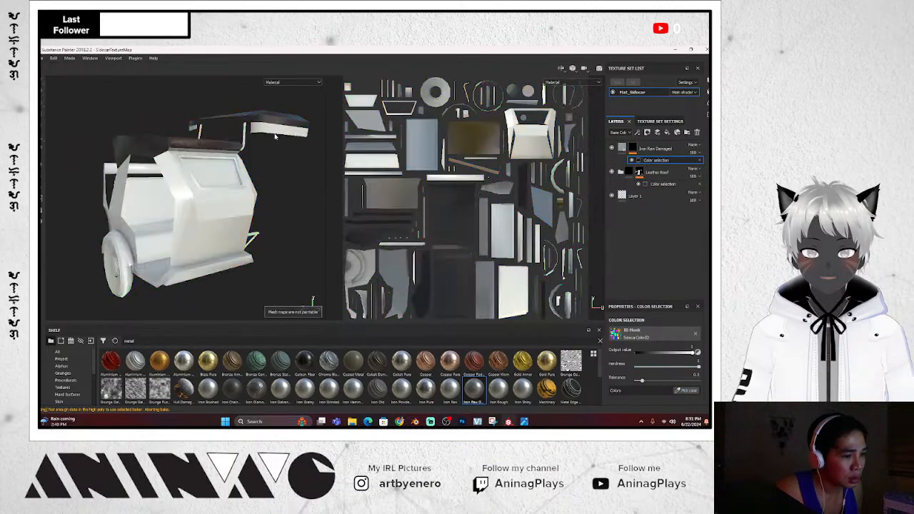
pyautogui.keyDown('alt'); pyautogui.moveTo(271, 187); pyautogui.dragTo(293, 201); pyautogui.keyUp('alt')
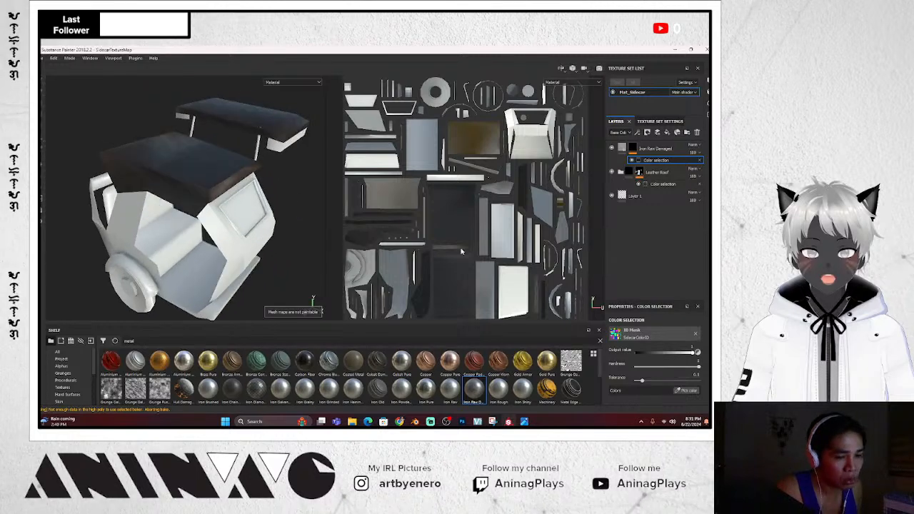
# Sample the red ID colour on further parts, including the roof end, and review the iron
pyautogui.click(684, 392)
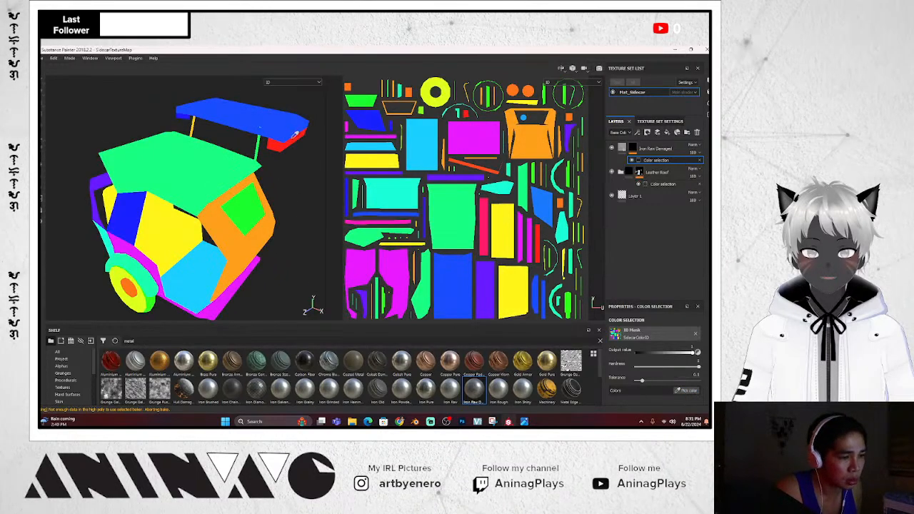
pyautogui.click(277, 148)
pyautogui.moveTo(281, 183)
pyautogui.keyDown('alt'); pyautogui.mouseDown()
pyautogui.moveTo(220, 143)
pyautogui.moveTo(241, 164)
pyautogui.moveTo(348, 196)
pyautogui.mouseUp(); pyautogui.keyUp('alt')
pyautogui.scroll(3, 242, 163)
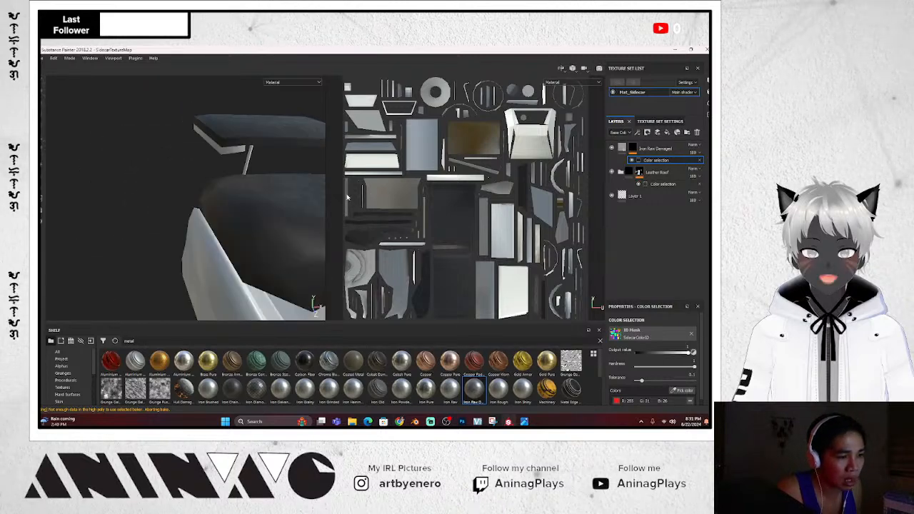
pyautogui.click(684, 391)
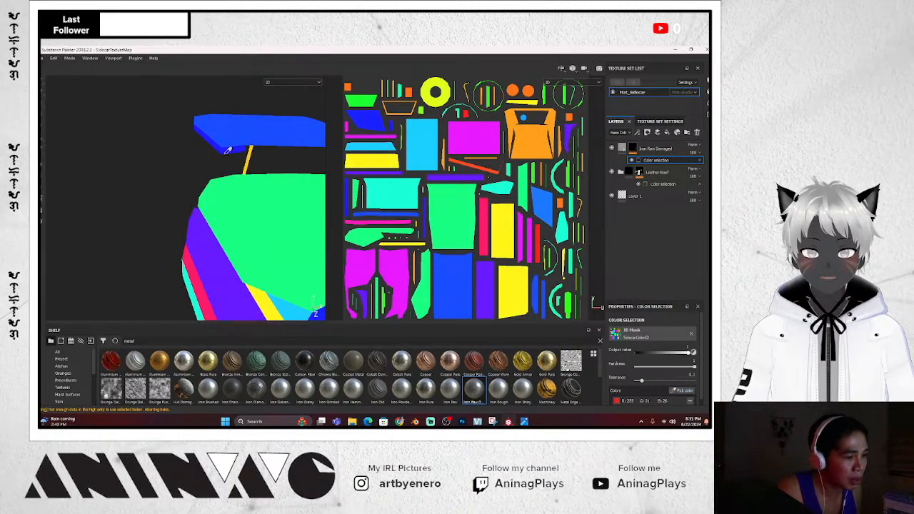
pyautogui.click(226, 157)
pyautogui.keyDown('alt'); pyautogui.moveTo(241, 171); pyautogui.dragTo(122, 235); pyautogui.keyUp('alt')
pyautogui.scroll(3, 153, 154)
pyautogui.scroll(-6, 153, 154)
pyautogui.keyDown('alt'); pyautogui.moveTo(282, 270); pyautogui.dragTo(171, 213); pyautogui.keyUp('alt')
pyautogui.scroll(-3, 196, 198)
pyautogui.scroll(6, 197, 198)
pyautogui.keyDown('alt'); pyautogui.moveTo(250, 205); pyautogui.dragTo(215, 226); pyautogui.keyUp('alt')
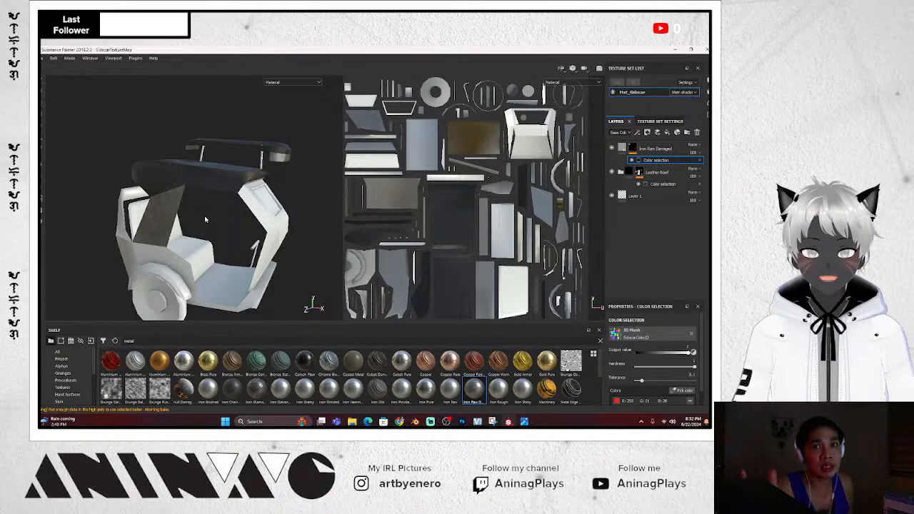
pyautogui.keyDown('alt'); pyautogui.moveTo(205, 215); pyautogui.dragTo(223, 220); pyautogui.keyUp('alt')
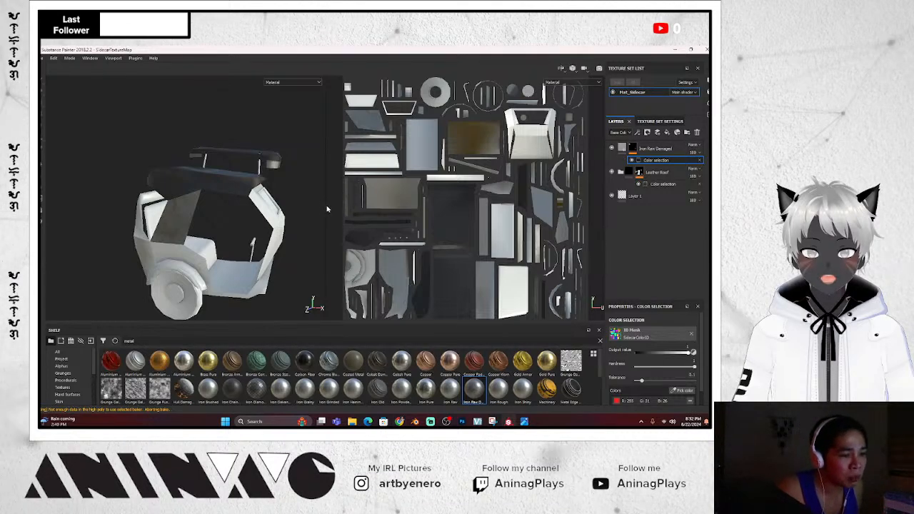
pyautogui.moveTo(317, 225)
pyautogui.keyDown('alt'); pyautogui.mouseDown()
pyautogui.moveTo(287, 212)
pyautogui.moveTo(308, 220)
pyautogui.mouseUp(); pyautogui.keyUp('alt')
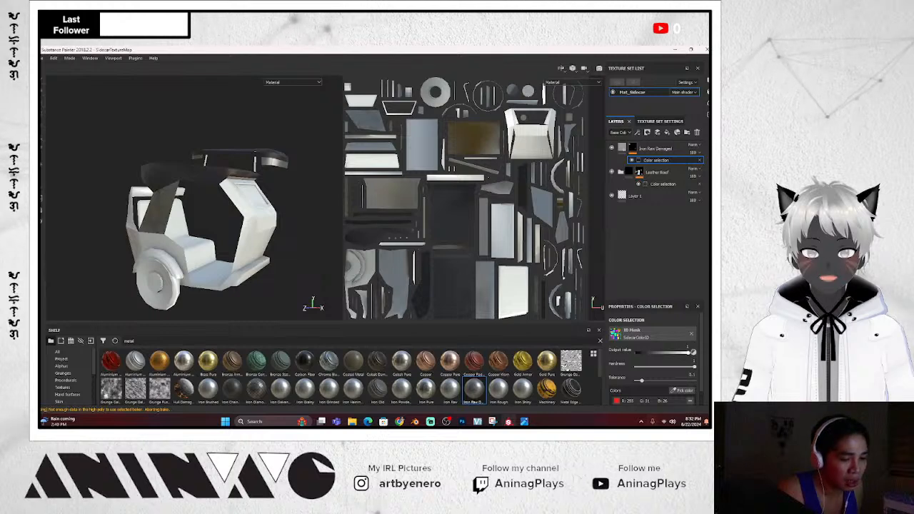
pyautogui.click(524, 422)
pyautogui.scroll(-4, 283, 221)
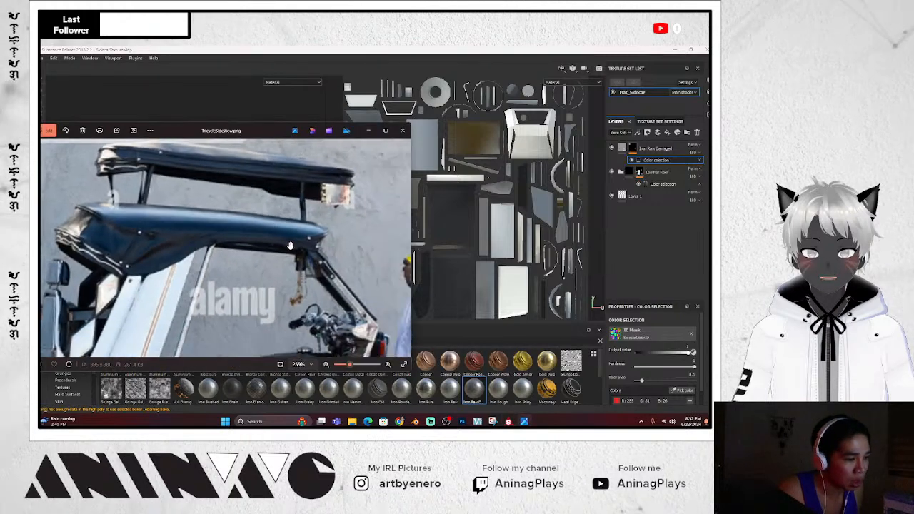
pyautogui.scroll(2, 272, 245)
pyautogui.moveTo(274, 248); pyautogui.dragTo(266, 269)
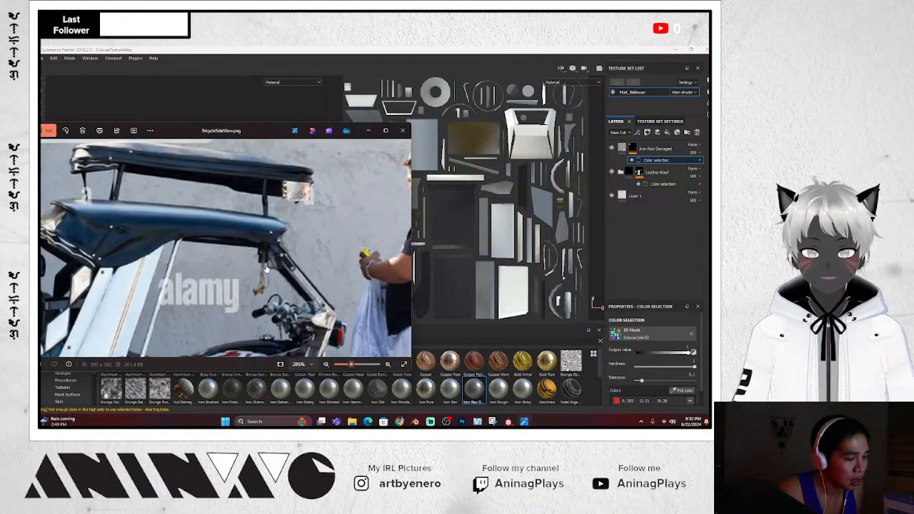
pyautogui.click(275, 109)
pyautogui.moveTo(275, 109)
pyautogui.keyDown('alt'); pyautogui.mouseDown()
pyautogui.moveTo(284, 157)
pyautogui.moveTo(274, 214)
pyautogui.moveTo(231, 159)
pyautogui.moveTo(271, 217)
pyautogui.mouseUp(); pyautogui.keyUp('alt')
pyautogui.scroll(4, 274, 214)
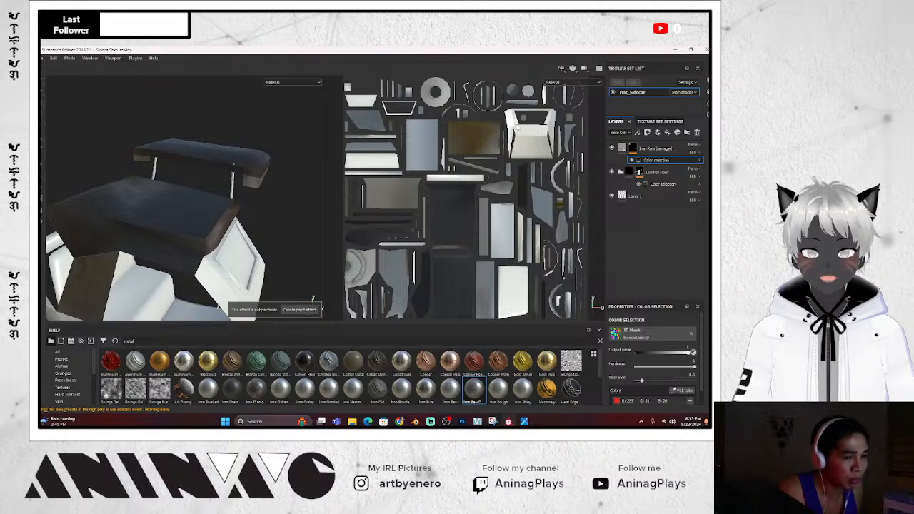
pyautogui.click(682, 149)
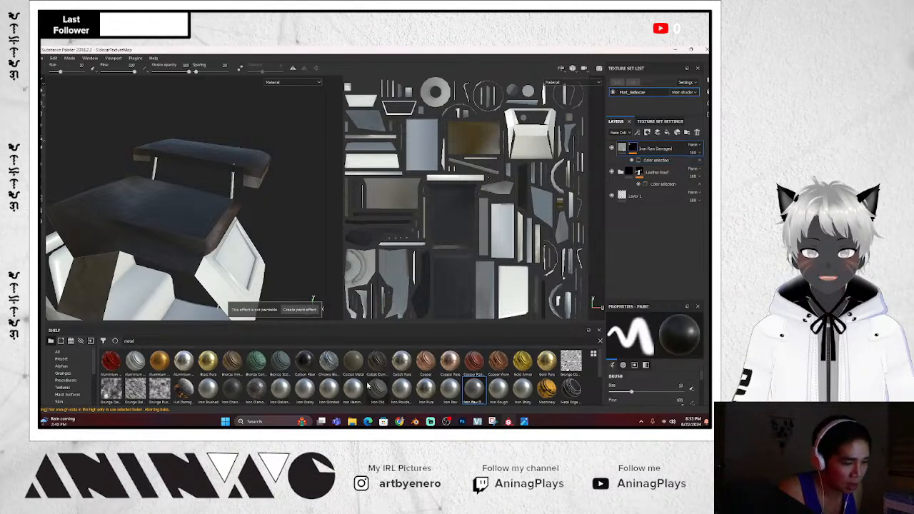
pyautogui.scroll(-2, 364, 385)
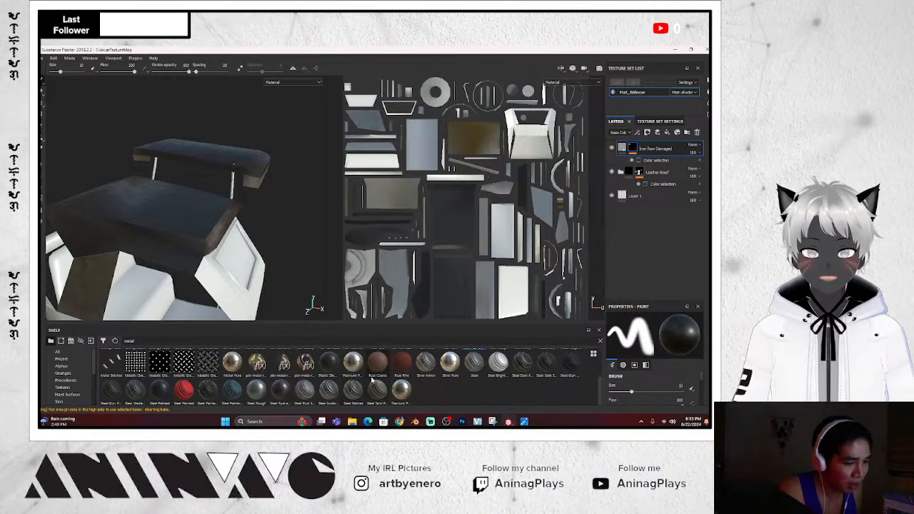
pyautogui.moveTo(379, 366)
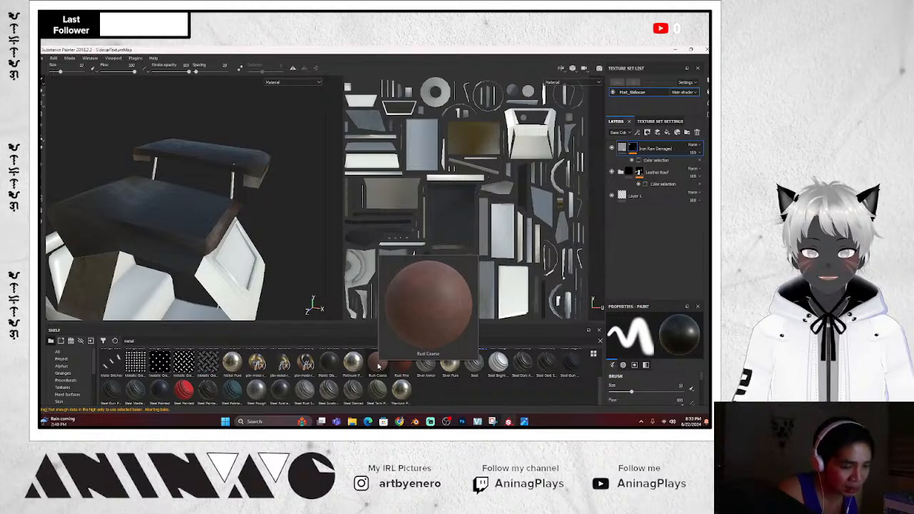
# Add Rust Fine as a new top fill layer, coating the whole tricycle in rust
pyautogui.click(402, 366)
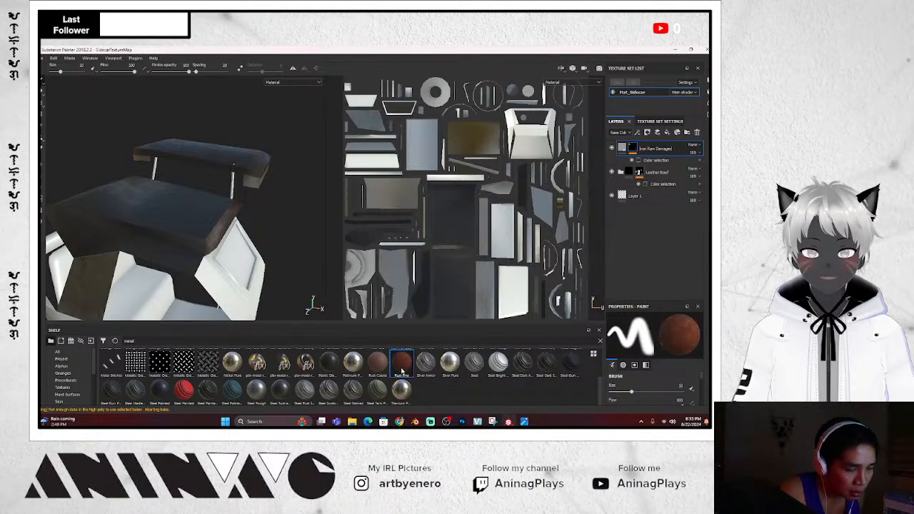
pyautogui.moveTo(402, 371)
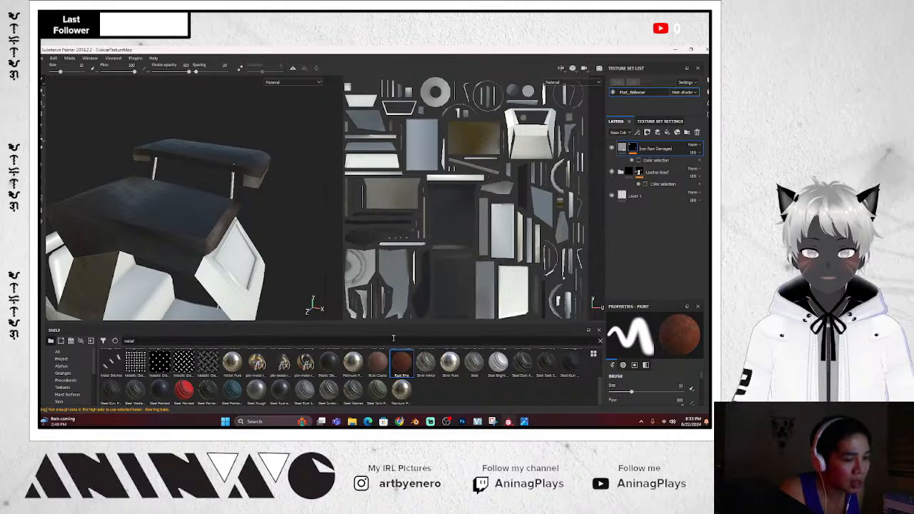
pyautogui.moveTo(411, 361); pyautogui.dragTo(682, 146)
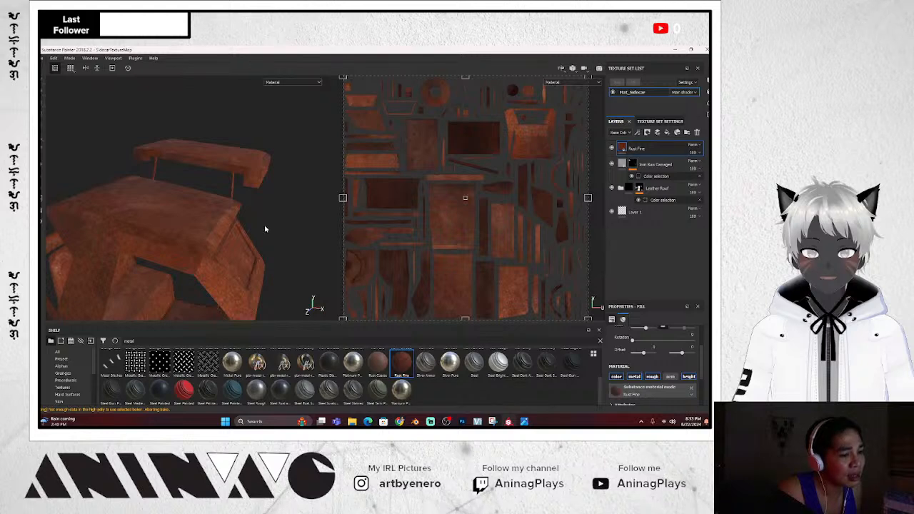
pyautogui.keyDown('alt'); pyautogui.moveTo(265, 229); pyautogui.dragTo(231, 219); pyautogui.keyUp('alt')
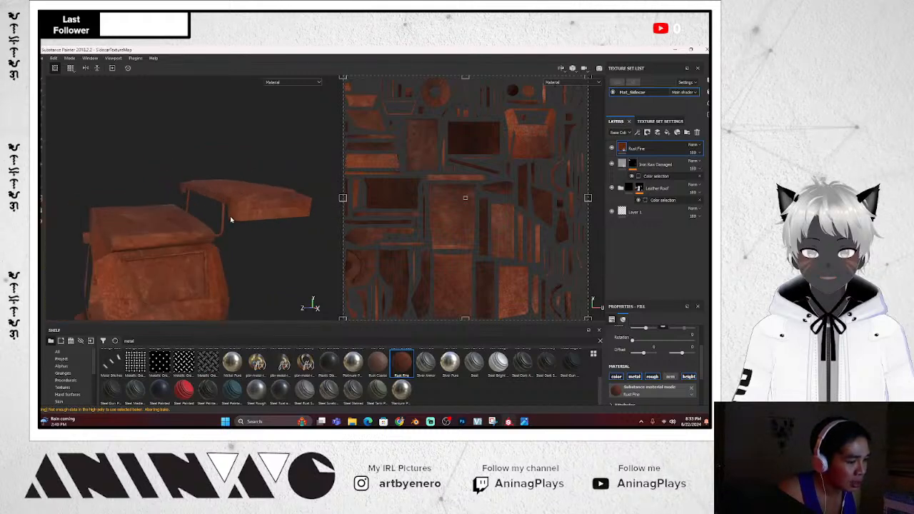
pyautogui.scroll(2, 231, 220)
pyautogui.rightClick(661, 156)
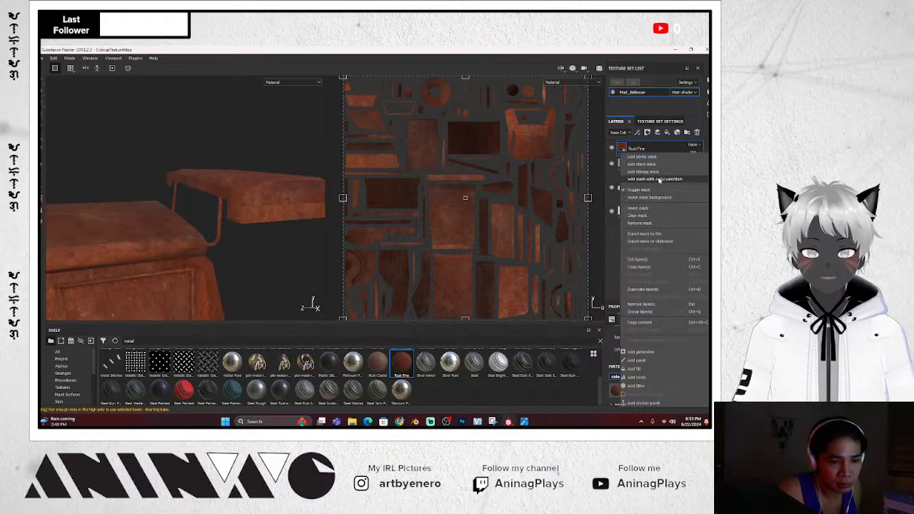
# Give Rust Fine a colour-selection mask using the green and orange strut ID colours
pyautogui.click(658, 180)
pyautogui.click(687, 390)
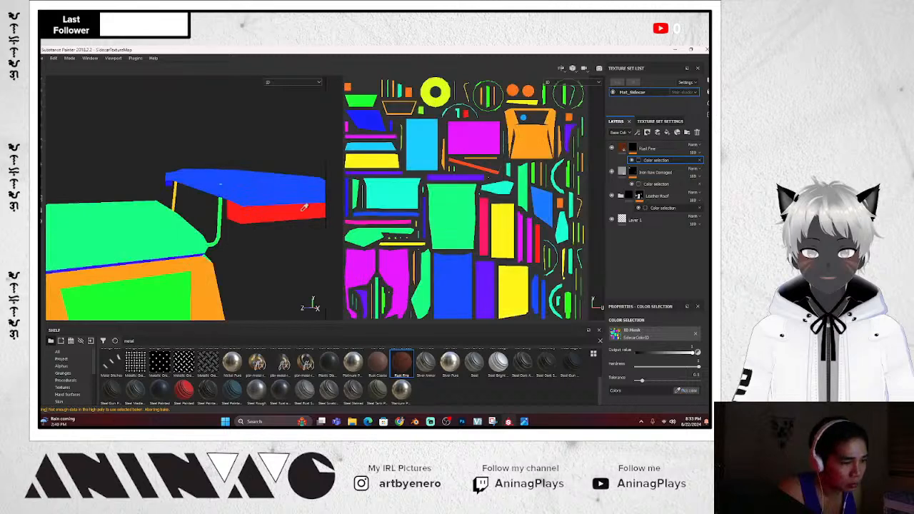
pyautogui.click(220, 227)
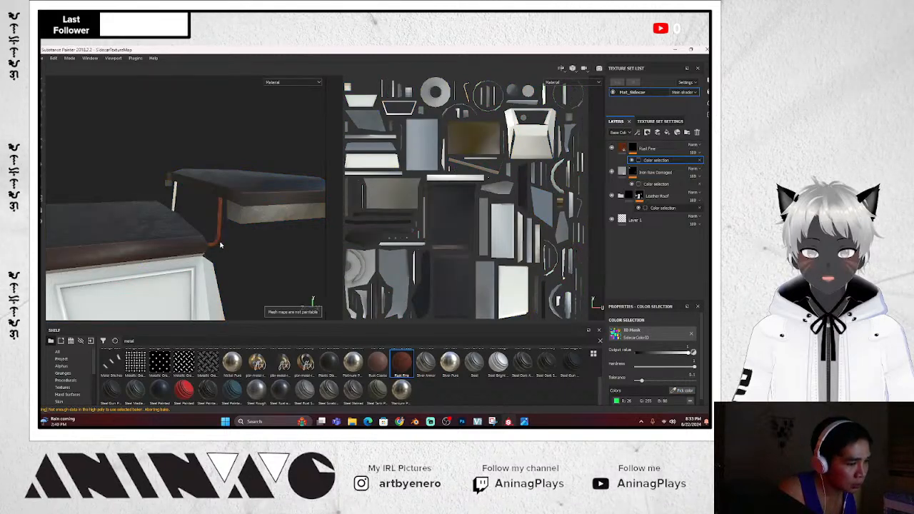
pyautogui.keyDown('alt'); pyautogui.moveTo(220, 247); pyautogui.dragTo(305, 271); pyautogui.keyUp('alt')
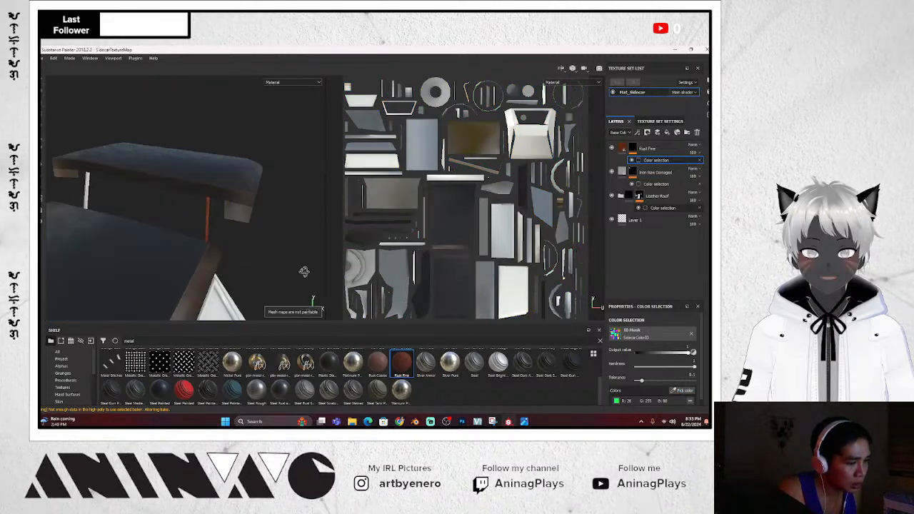
pyautogui.click(687, 391)
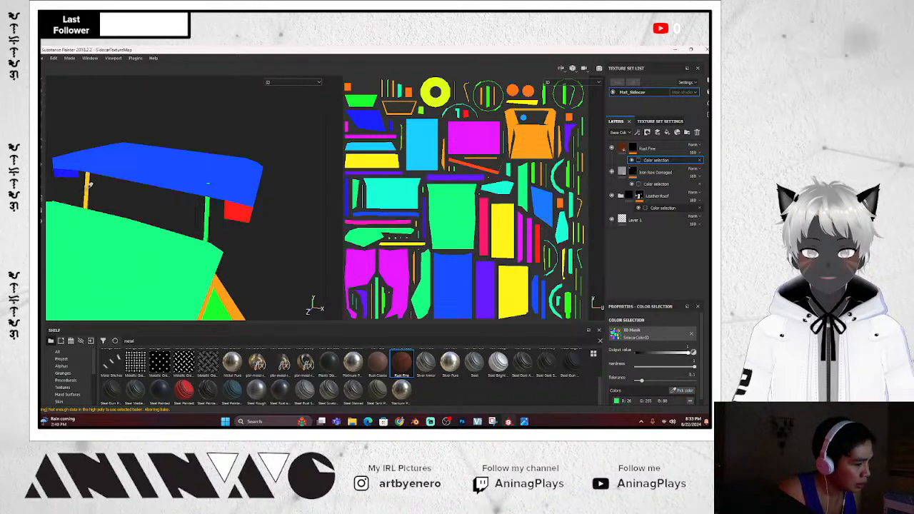
pyautogui.click(87, 194)
pyautogui.moveTo(296, 242)
pyautogui.keyDown('alt'); pyautogui.mouseDown()
pyautogui.moveTo(292, 255)
pyautogui.moveTo(230, 240)
pyautogui.moveTo(261, 250)
pyautogui.moveTo(280, 225)
pyautogui.moveTo(295, 236)
pyautogui.mouseUp(); pyautogui.keyUp('alt')
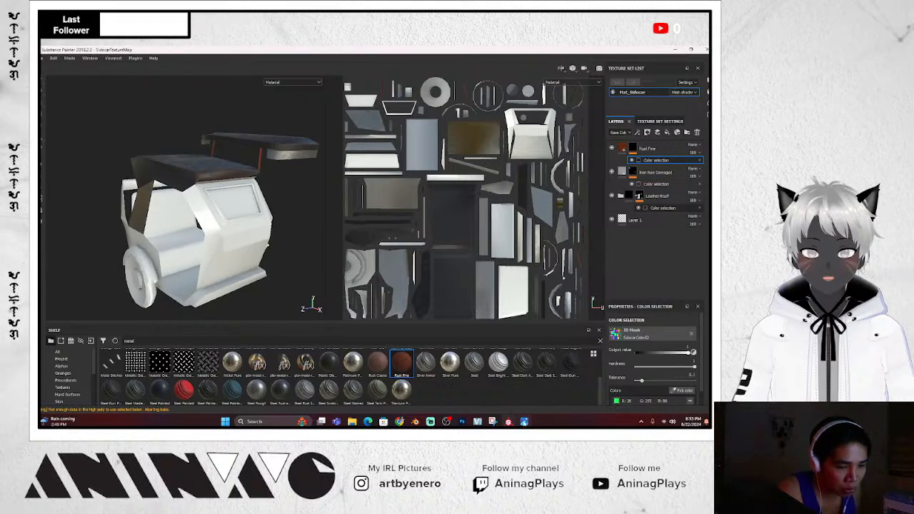
pyautogui.click(525, 423)
pyautogui.scroll(-4, 252, 269)
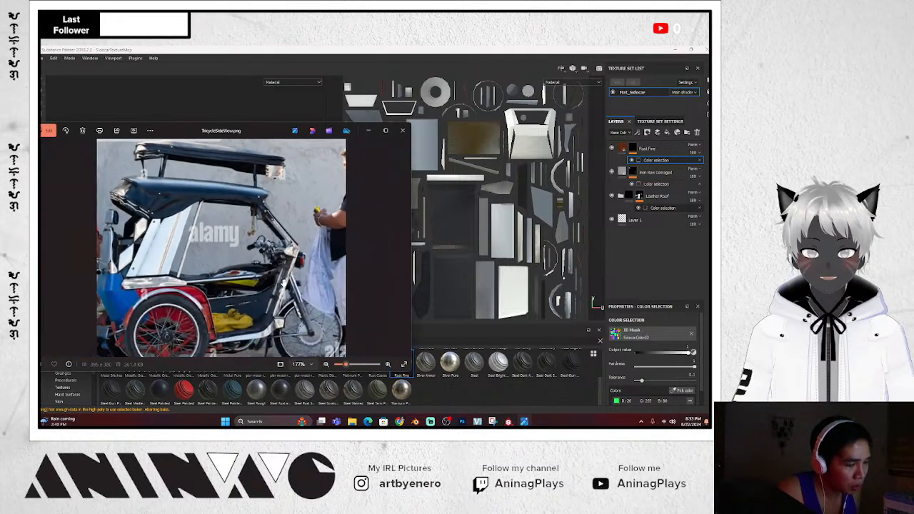
pyautogui.click(250, 106)
pyautogui.keyDown('alt'); pyautogui.moveTo(273, 258); pyautogui.dragTo(269, 286); pyautogui.keyUp('alt')
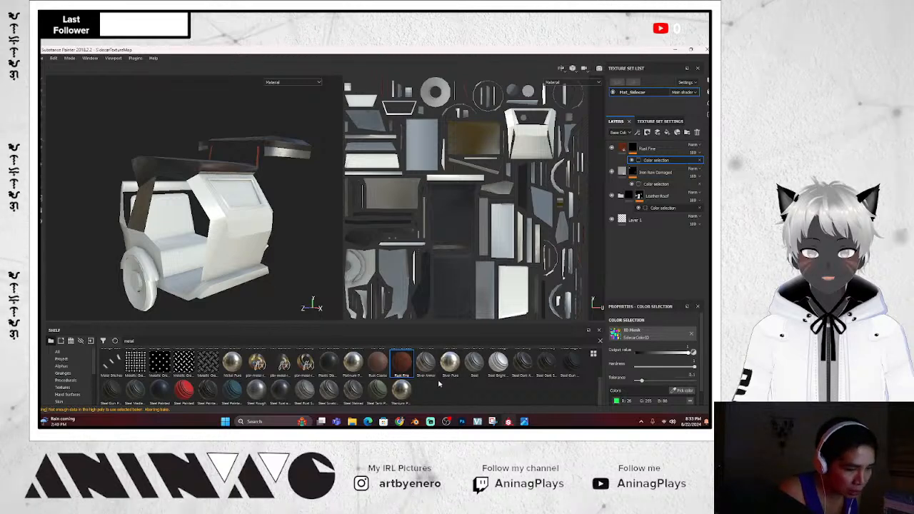
pyautogui.scroll(3, 439, 384)
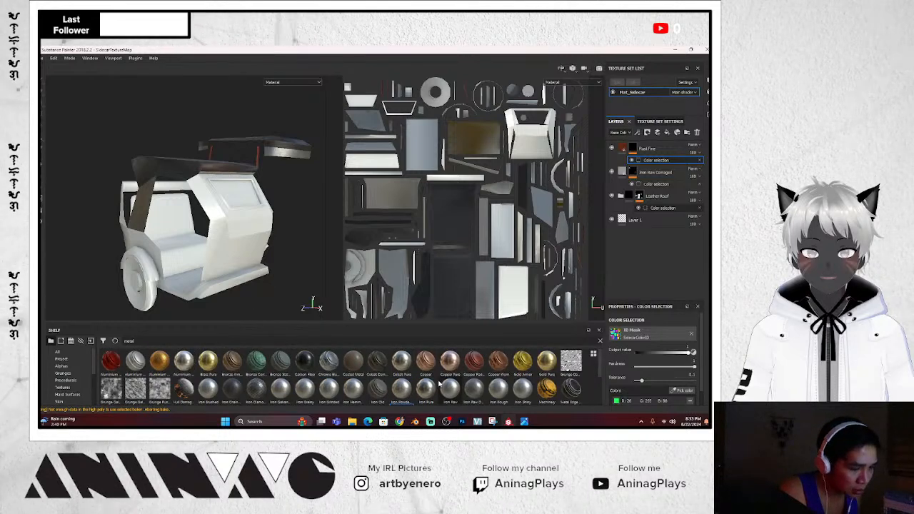
pyautogui.scroll(-3, 474, 369)
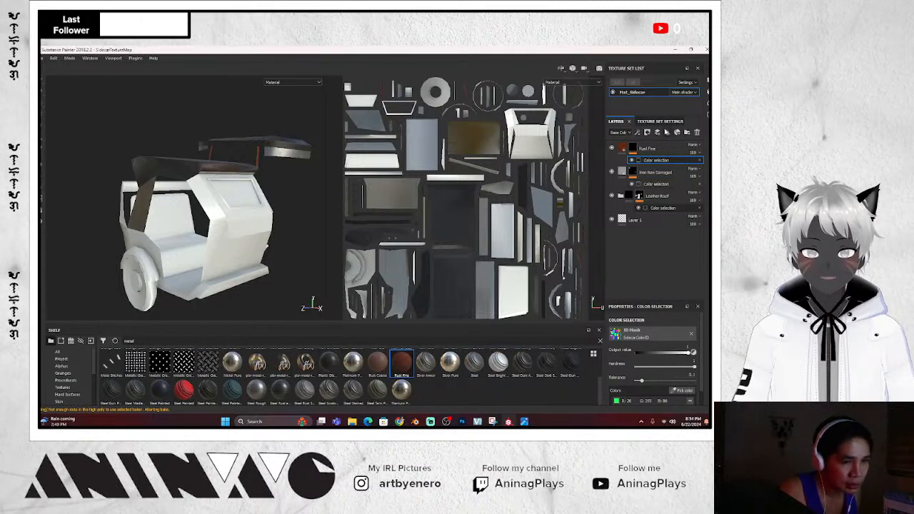
pyautogui.press('1')
pyautogui.moveTo(184, 389)
pyautogui.mouseDown()
pyautogui.moveTo(664, 135)
pyautogui.moveTo(654, 150)
pyautogui.mouseUp()
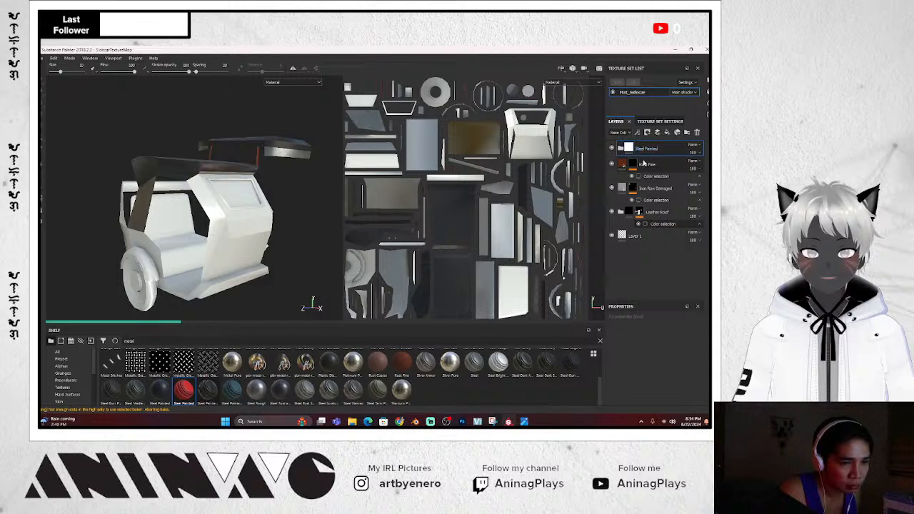
pyautogui.keyDown('alt'); pyautogui.moveTo(251, 276); pyautogui.dragTo(289, 233); pyautogui.keyUp('alt')
pyautogui.scroll(5, 268, 206)
pyautogui.scroll(-5, 275, 210)
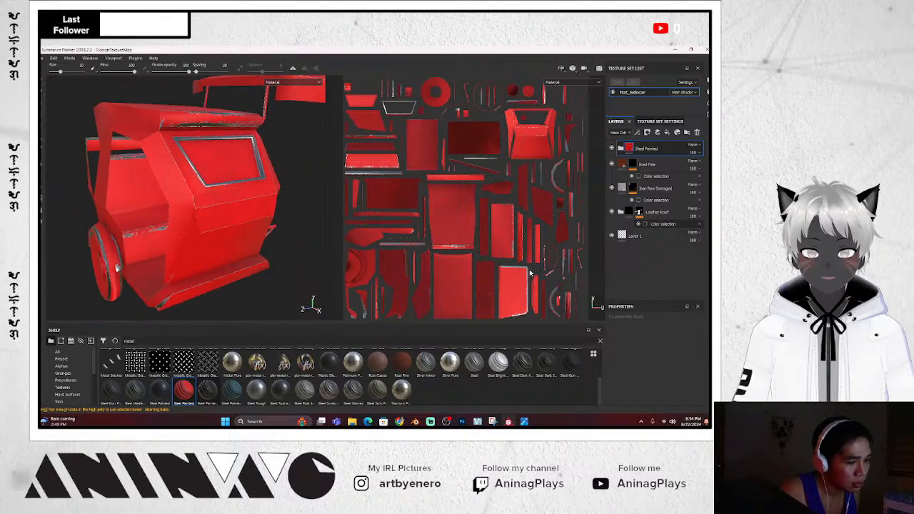
pyautogui.press('Delete')
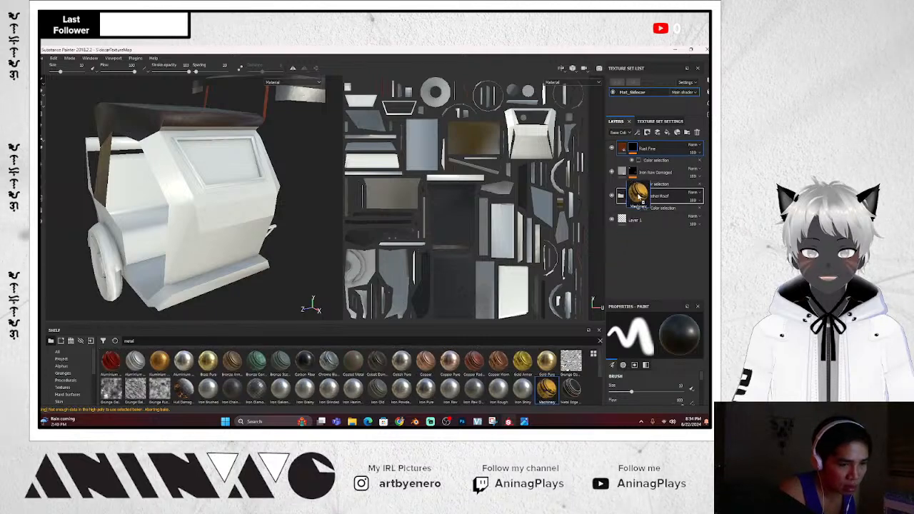
# Add the Machinery smart material as a top folder and expand it to show its Rust, Dust, Dirt and Metal base layers
pyautogui.moveTo(647, 143); pyautogui.dragTo(646, 144)
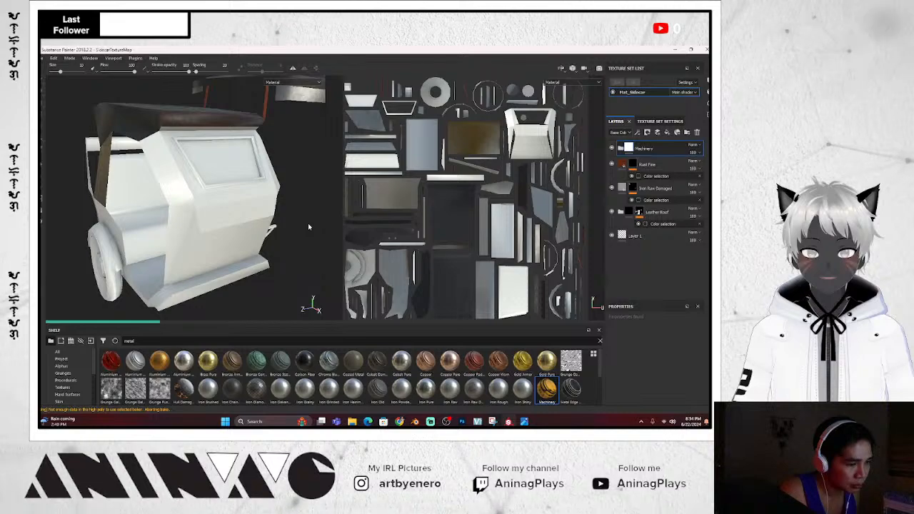
pyautogui.moveTo(308, 223)
pyautogui.keyDown('alt'); pyautogui.mouseDown()
pyautogui.moveTo(266, 227)
pyautogui.moveTo(314, 216)
pyautogui.moveTo(300, 251)
pyautogui.moveTo(272, 272)
pyautogui.moveTo(286, 273)
pyautogui.moveTo(307, 301)
pyautogui.moveTo(287, 201)
pyautogui.moveTo(300, 216)
pyautogui.mouseUp(); pyautogui.keyUp('alt')
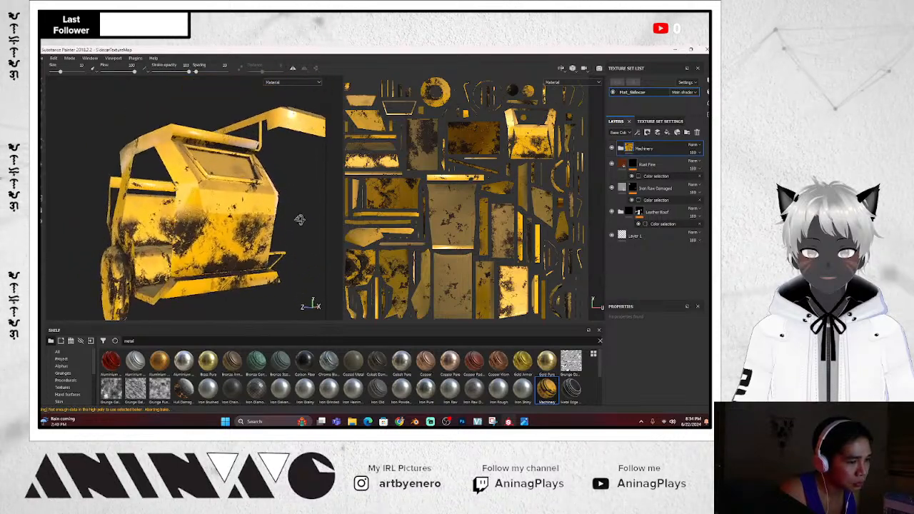
pyautogui.click(621, 149)
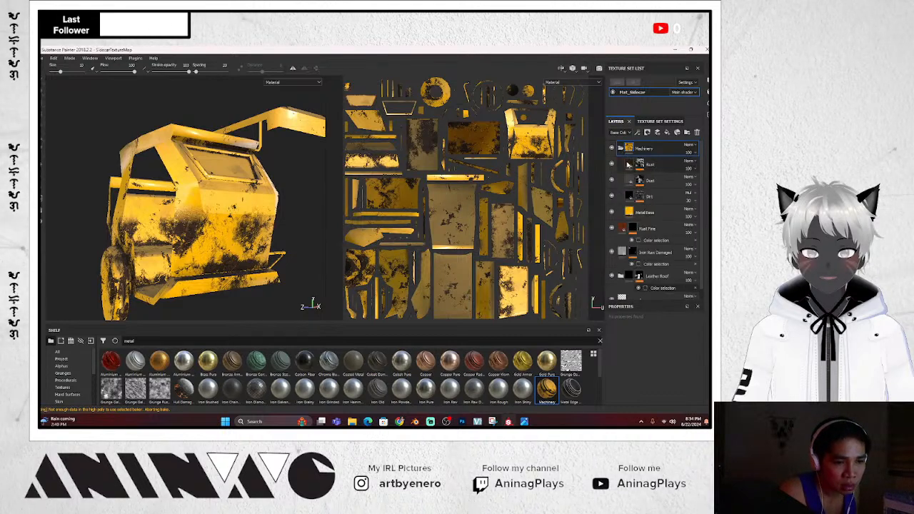
# Compare the Dust layer hidden and shown, then hide the Dirt layer
pyautogui.click(656, 183)
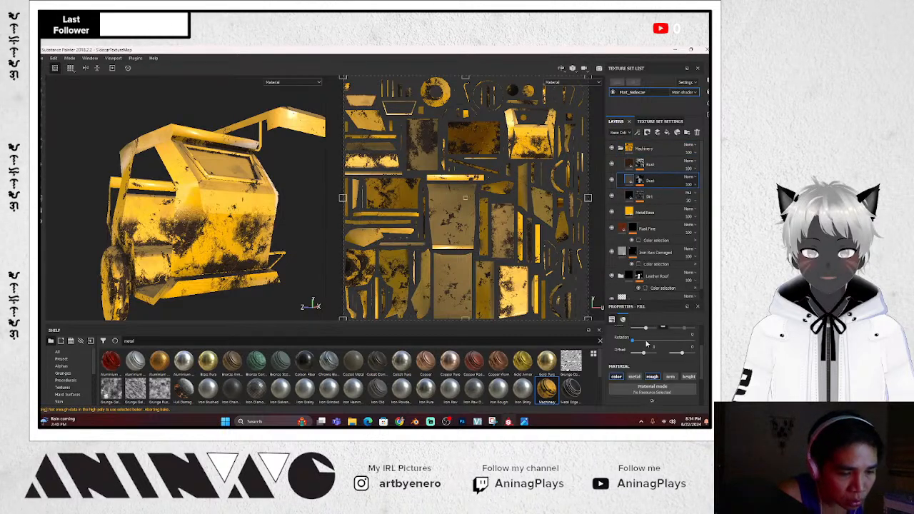
pyautogui.scroll(2, 656, 352)
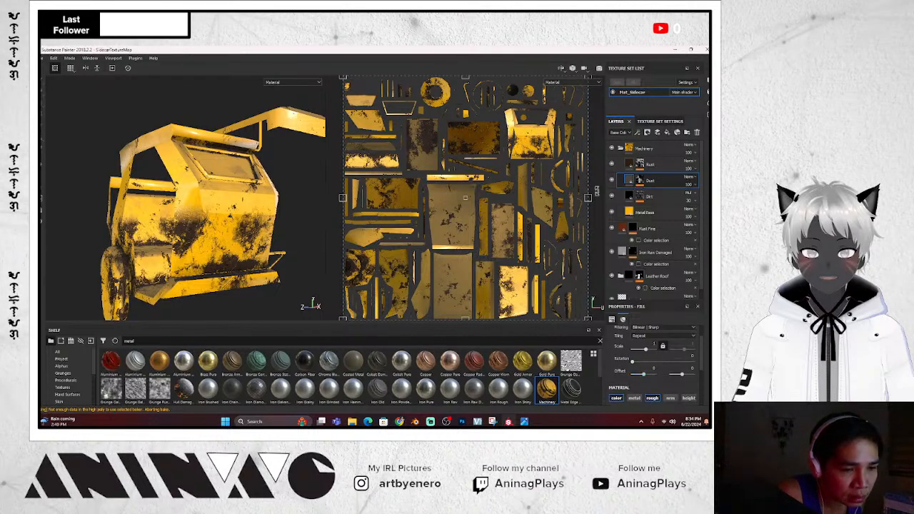
pyautogui.click(612, 183)
pyautogui.click(612, 183)
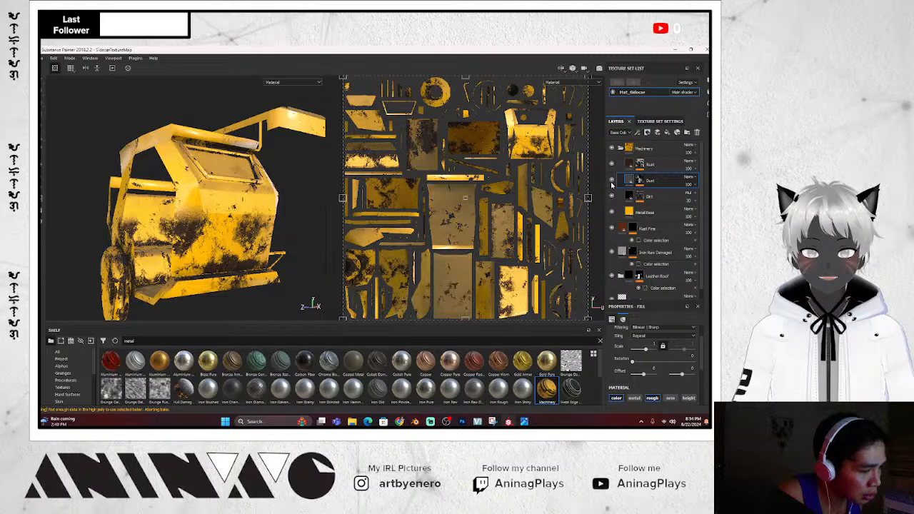
pyautogui.click(611, 198)
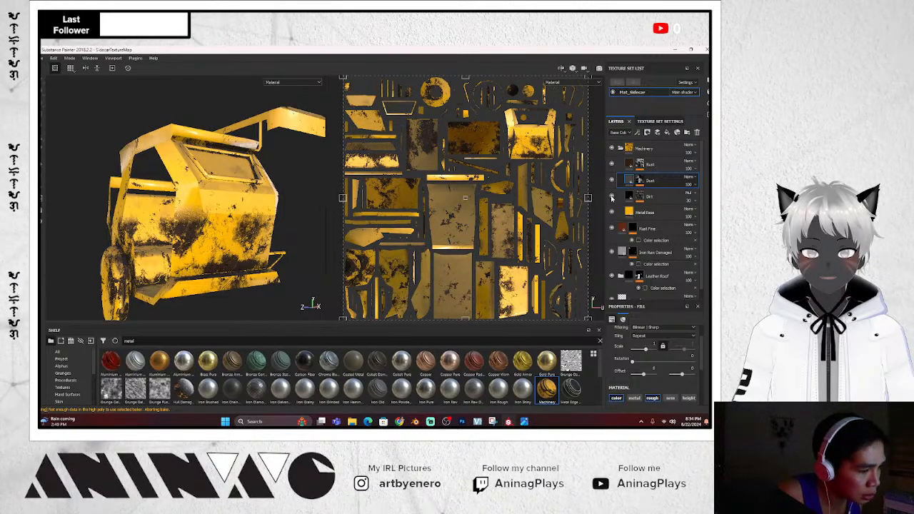
# Compare the Rust layer hidden and shown, then raise its fill scale from 2 to about 6
pyautogui.click(612, 165)
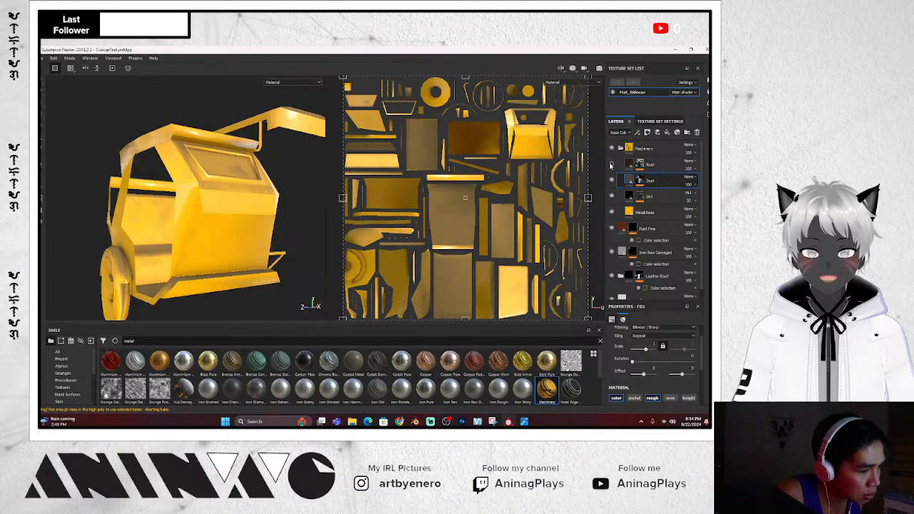
pyautogui.click(611, 164)
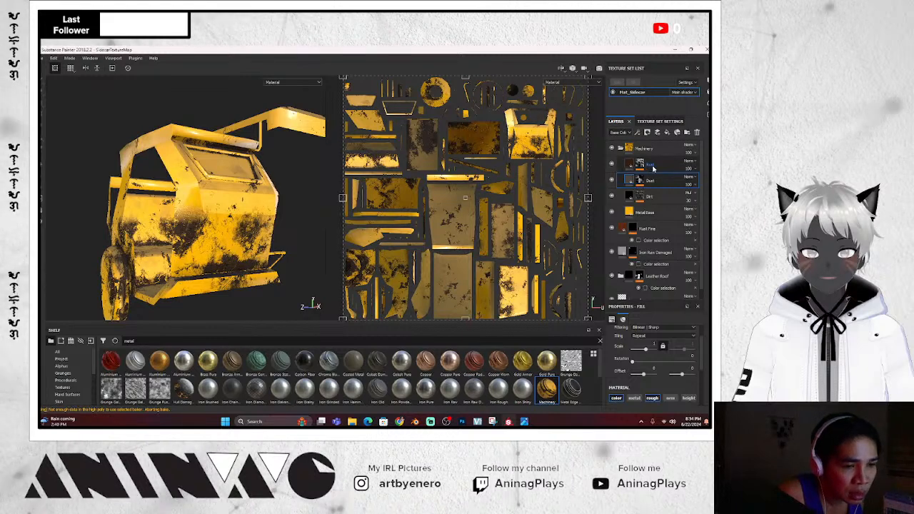
pyautogui.click(621, 165)
pyautogui.click(612, 165)
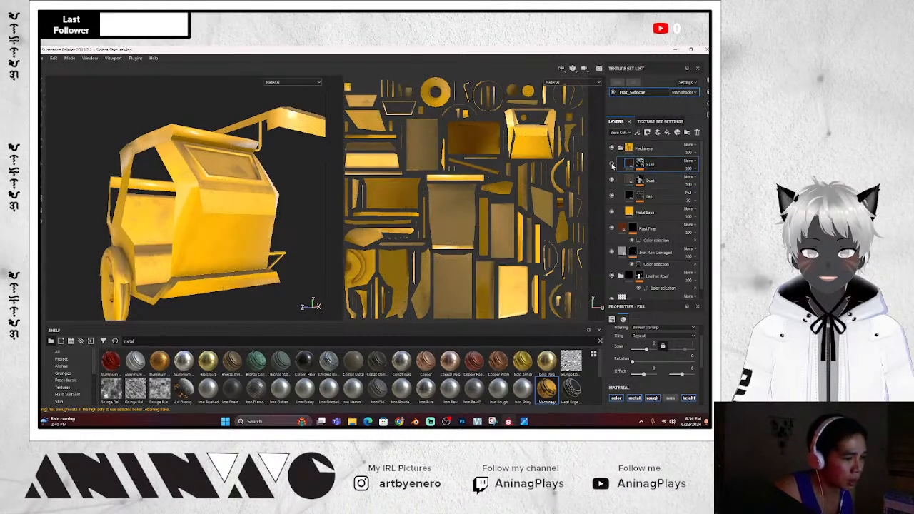
pyautogui.click(612, 165)
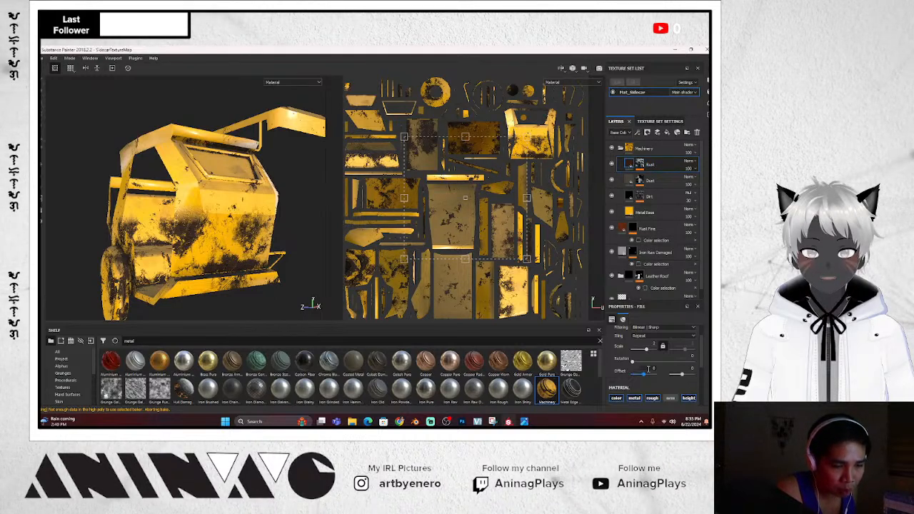
pyautogui.moveTo(647, 350); pyautogui.dragTo(647, 351)
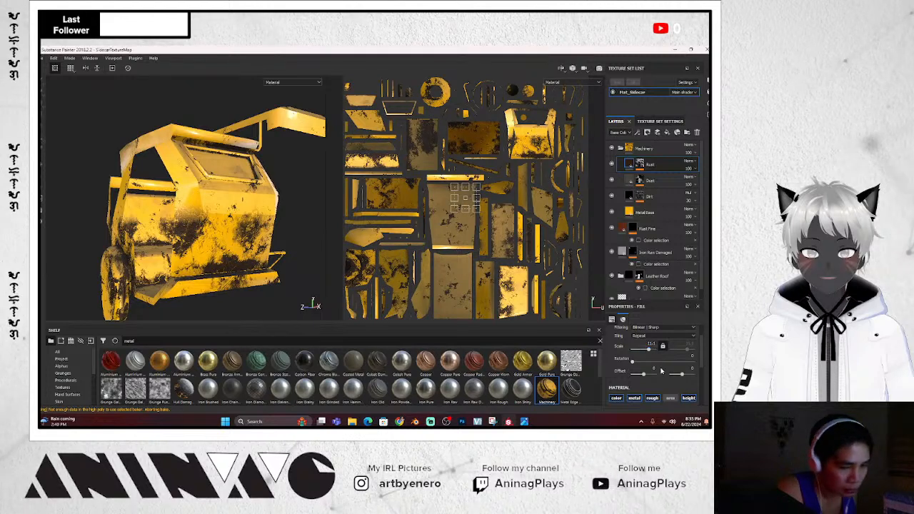
# Turn the Rust fill's colour channel off and back on to compare the result
pyautogui.scroll(-1, 661, 371)
pyautogui.scroll(-1, 663, 368)
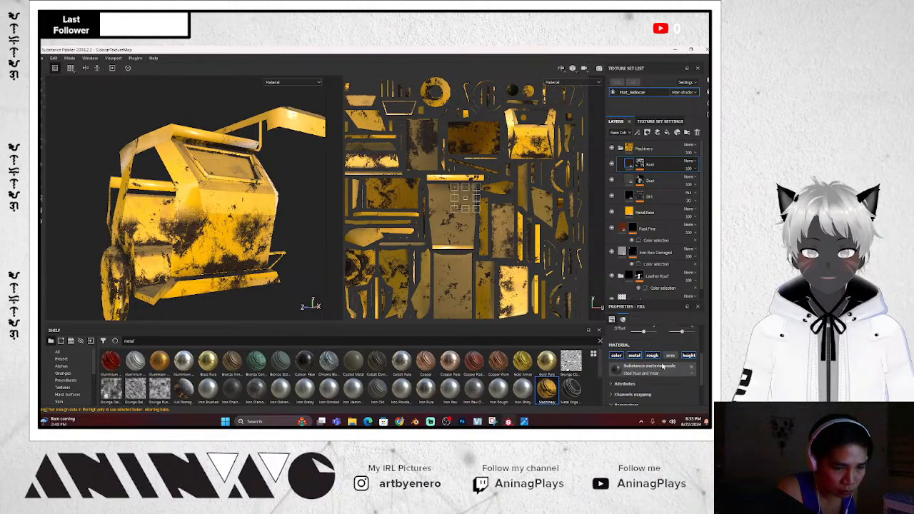
pyautogui.scroll(-2, 663, 365)
pyautogui.scroll(2, 664, 365)
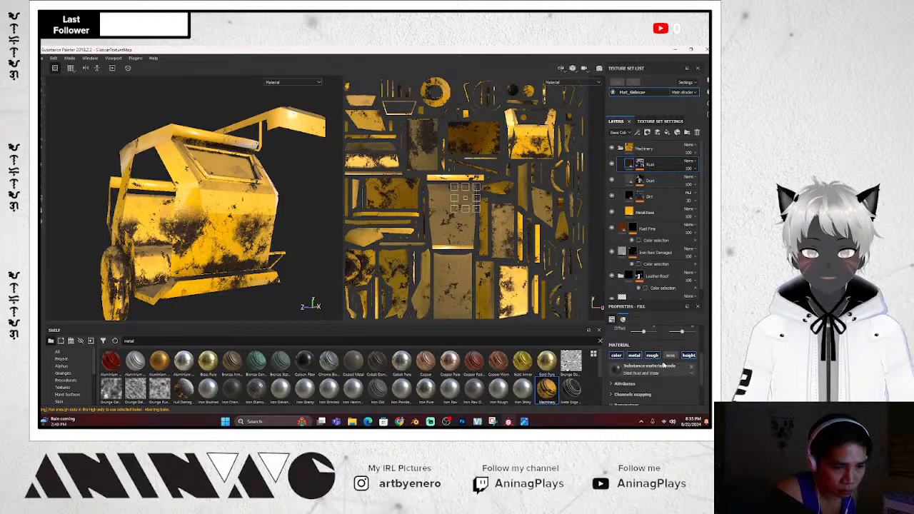
pyautogui.scroll(1, 663, 365)
pyautogui.scroll(-3, 663, 365)
pyautogui.scroll(2, 664, 365)
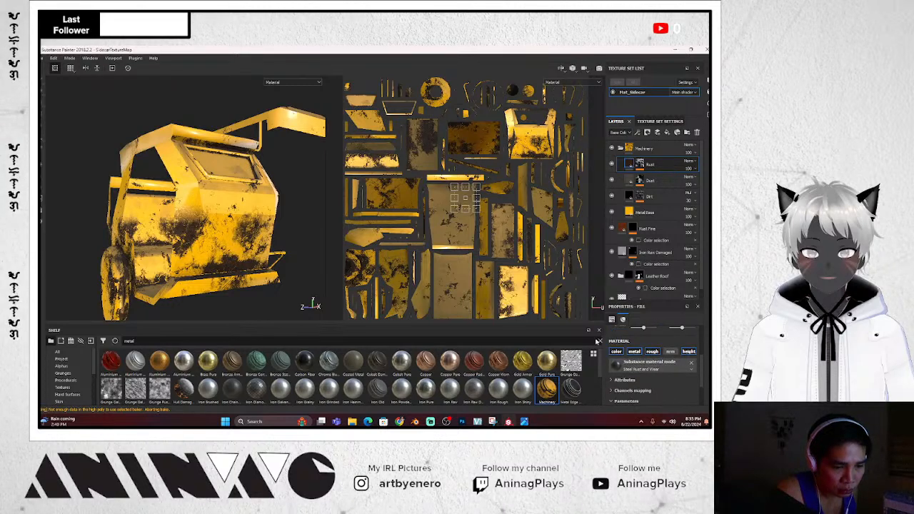
pyautogui.click(613, 353)
pyautogui.click(617, 356)
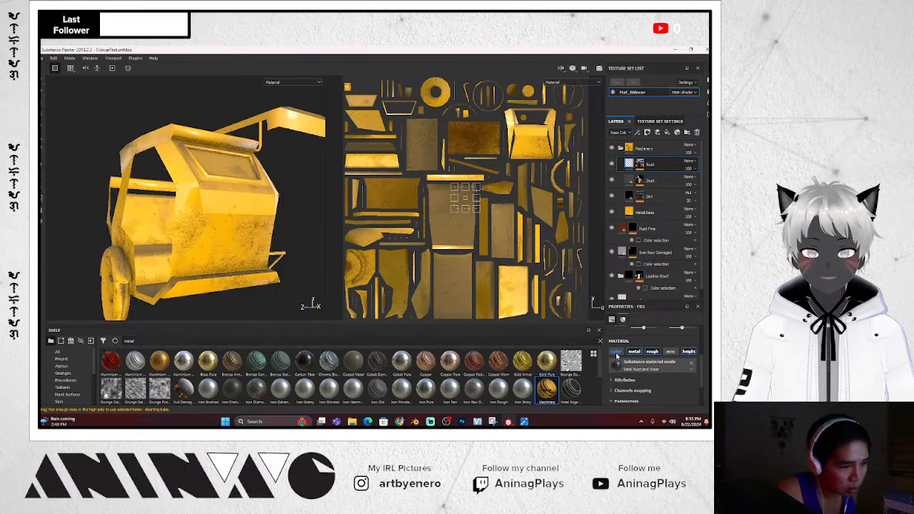
pyautogui.click(617, 355)
pyautogui.scroll(-3, 646, 366)
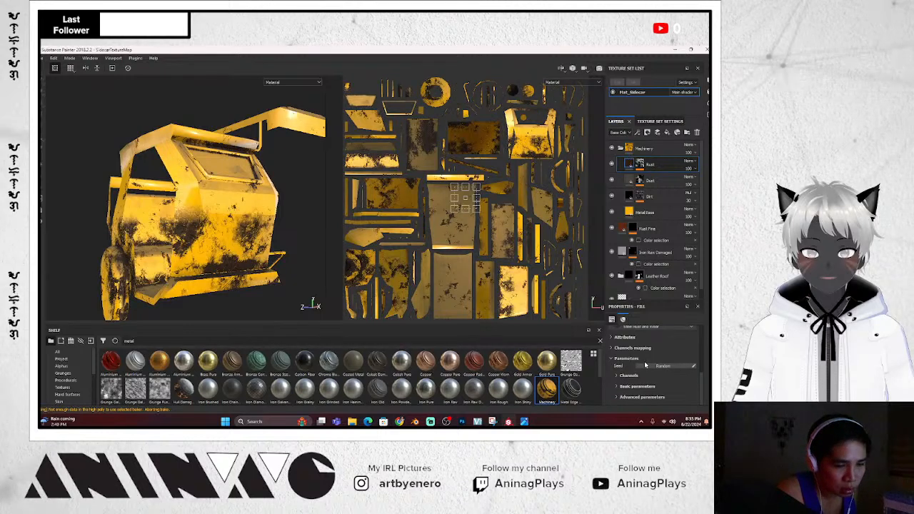
pyautogui.scroll(3, 646, 365)
# Expand the rust material attributes and disable the Rust colour channel again, leaving the body plain yellow
pyautogui.click(612, 381)
pyautogui.scroll(-4, 620, 377)
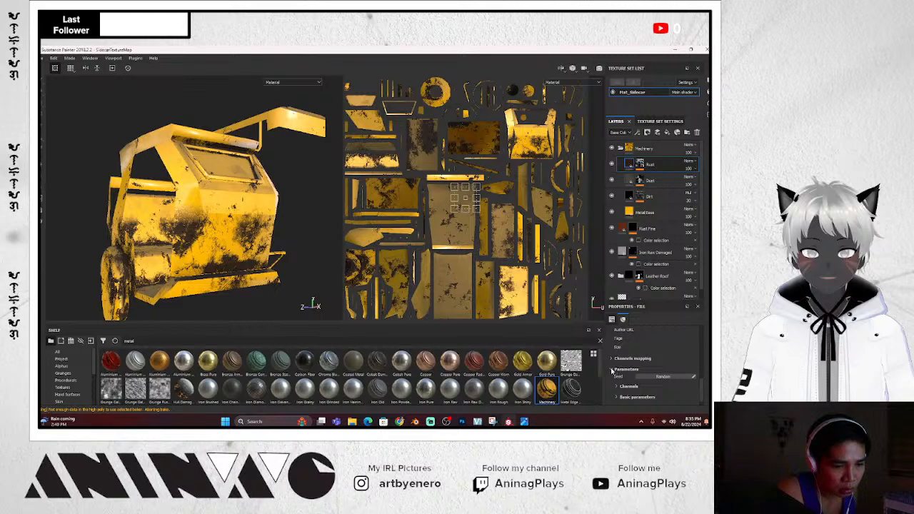
pyautogui.scroll(5, 612, 368)
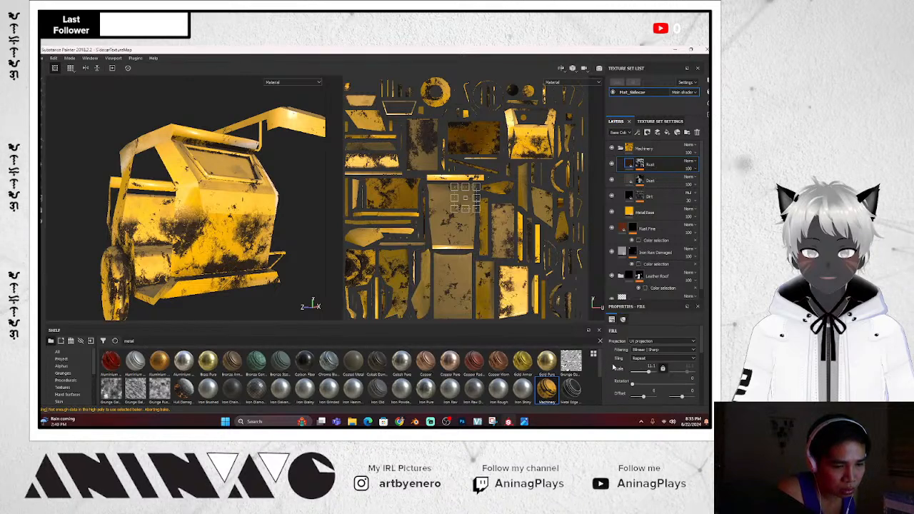
pyautogui.scroll(-3, 613, 367)
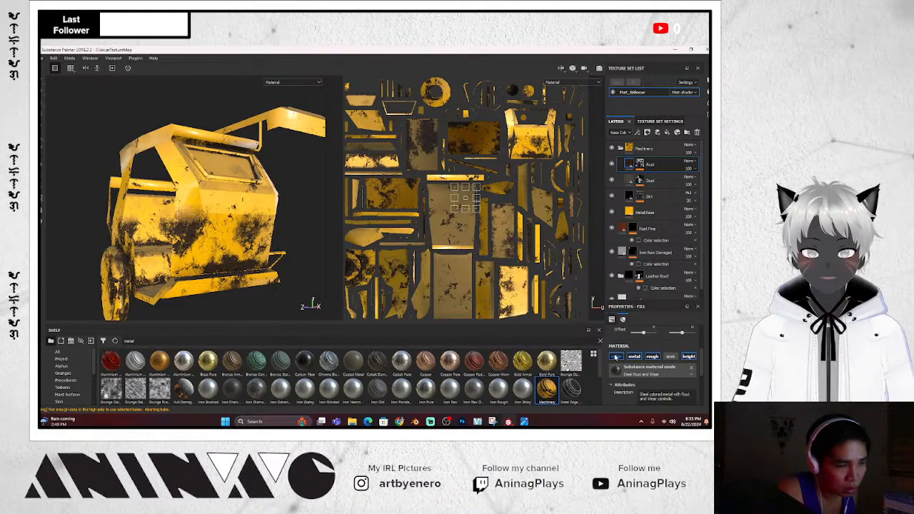
pyautogui.click(615, 358)
pyautogui.keyDown('alt'); pyautogui.moveTo(189, 213); pyautogui.dragTo(237, 261); pyautogui.keyUp('alt')
pyautogui.scroll(-4, 213, 230)
pyautogui.scroll(8, 248, 247)
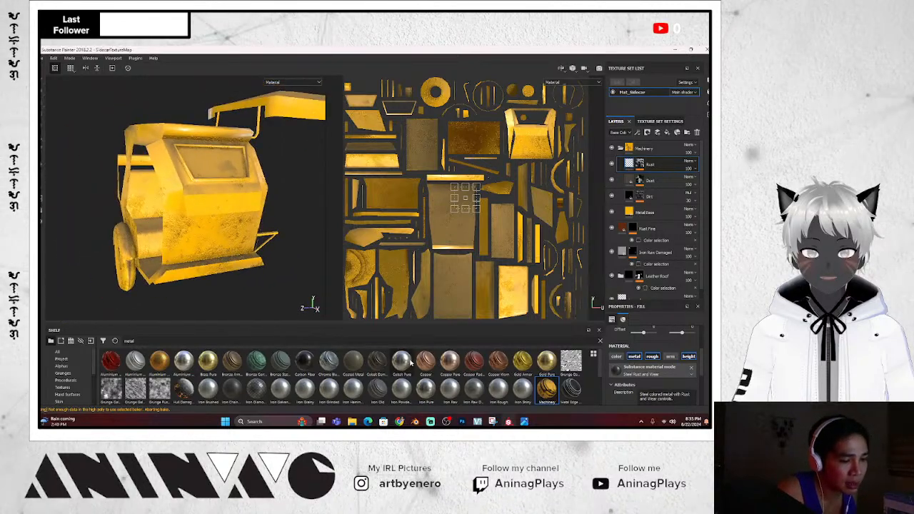
# Apply the Steel Painted smart material as a new top folder, turning the tricycle red
pyautogui.scroll(-3, 412, 370)
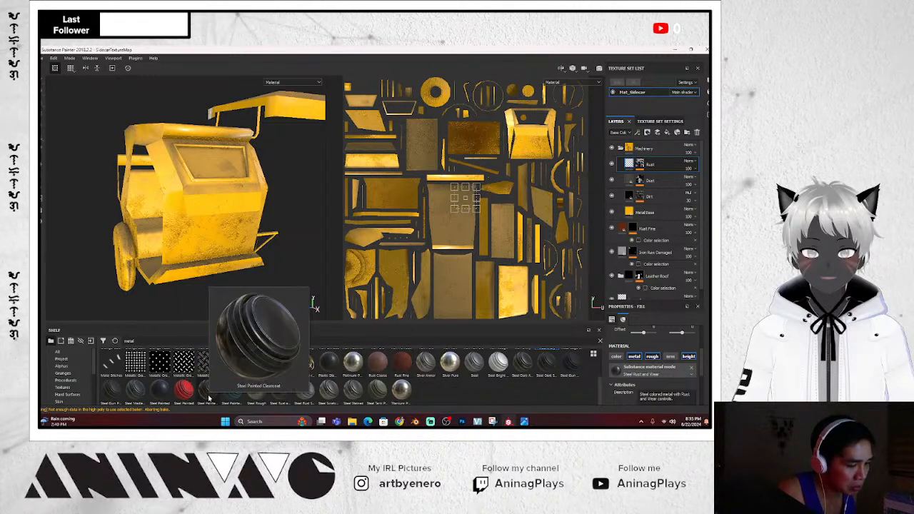
pyautogui.moveTo(226, 395)
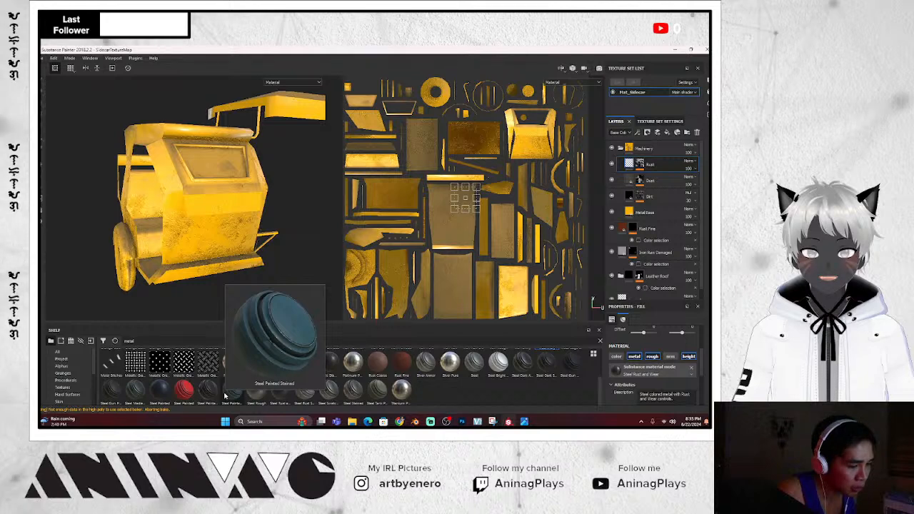
pyautogui.moveTo(289, 398)
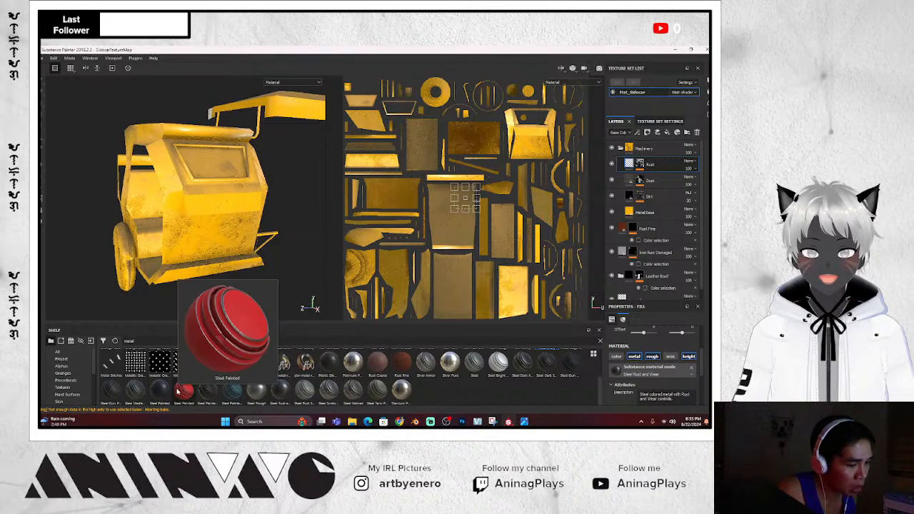
pyautogui.moveTo(183, 390)
pyautogui.mouseDown()
pyautogui.moveTo(415, 279)
pyautogui.moveTo(642, 143)
pyautogui.mouseUp()
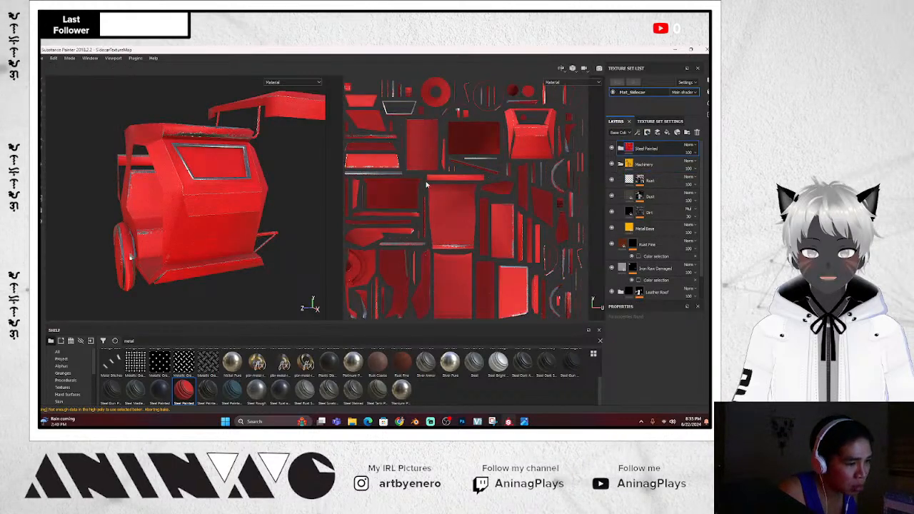
pyautogui.scroll(-1, 239, 192)
pyautogui.scroll(5, 241, 193)
pyautogui.keyDown('alt'); pyautogui.moveTo(241, 194); pyautogui.dragTo(307, 207); pyautogui.keyUp('alt')
# Expand Steel Painted and hide its Base Steel layer, briefly comparing with Paint hidden
pyautogui.click(620, 147)
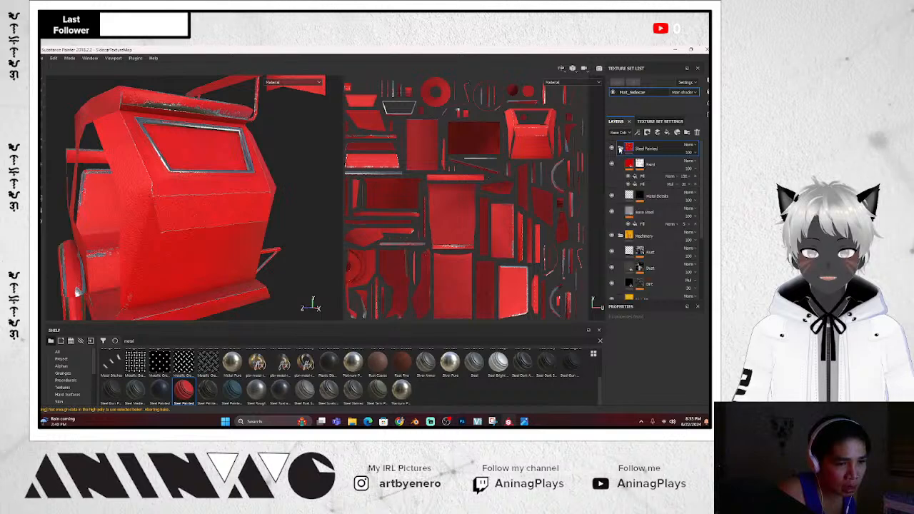
pyautogui.click(650, 213)
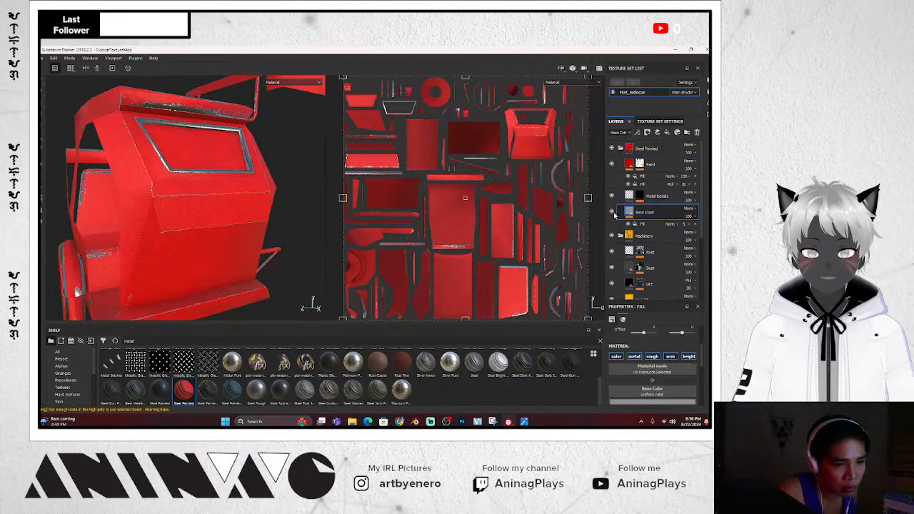
pyautogui.click(612, 212)
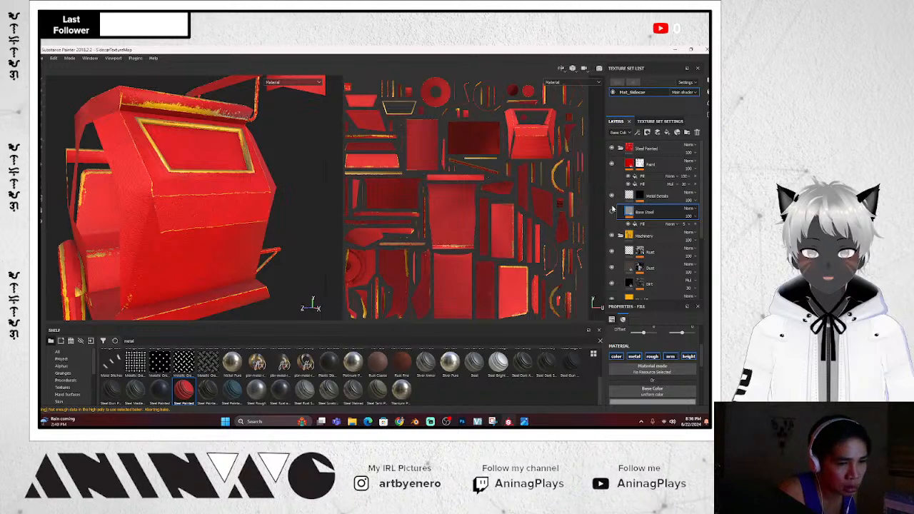
pyautogui.click(612, 164)
pyautogui.click(612, 164)
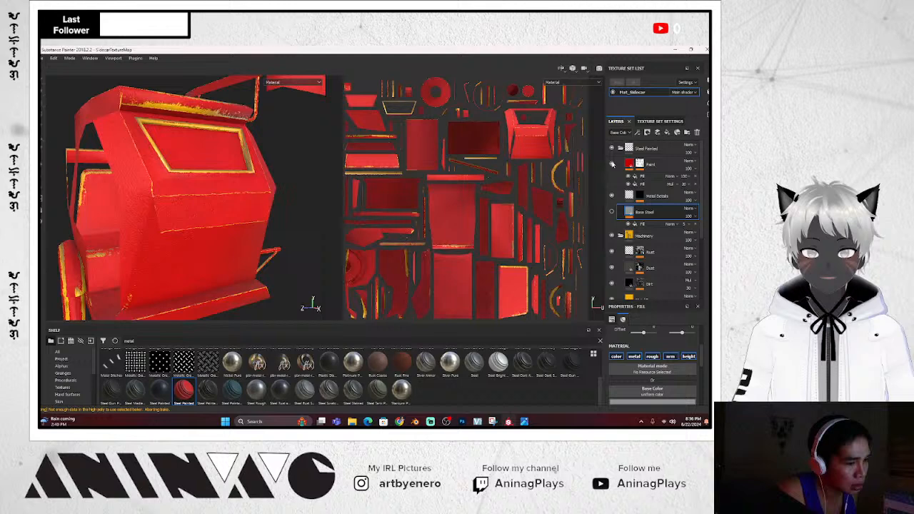
# Turn off the Paint layer's colour and metal channels so the model shows yellow, then collapse the folder
pyautogui.click(662, 163)
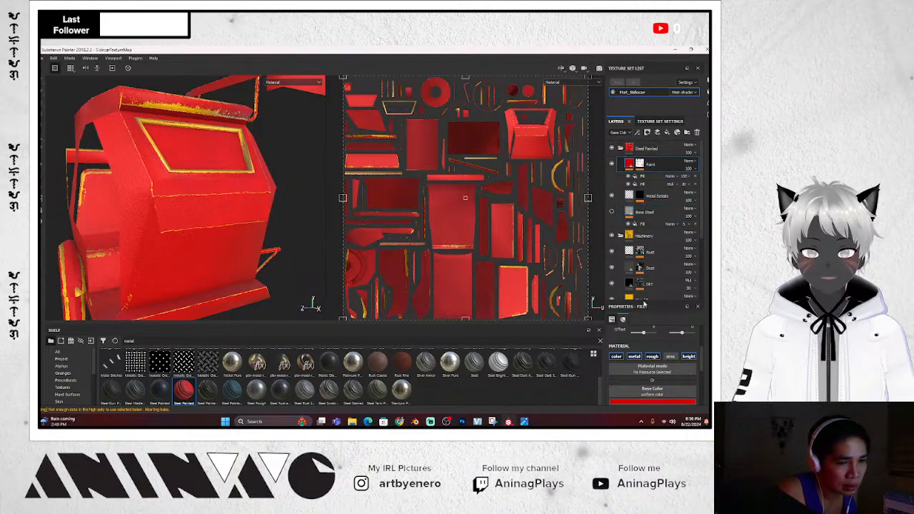
pyautogui.click(617, 356)
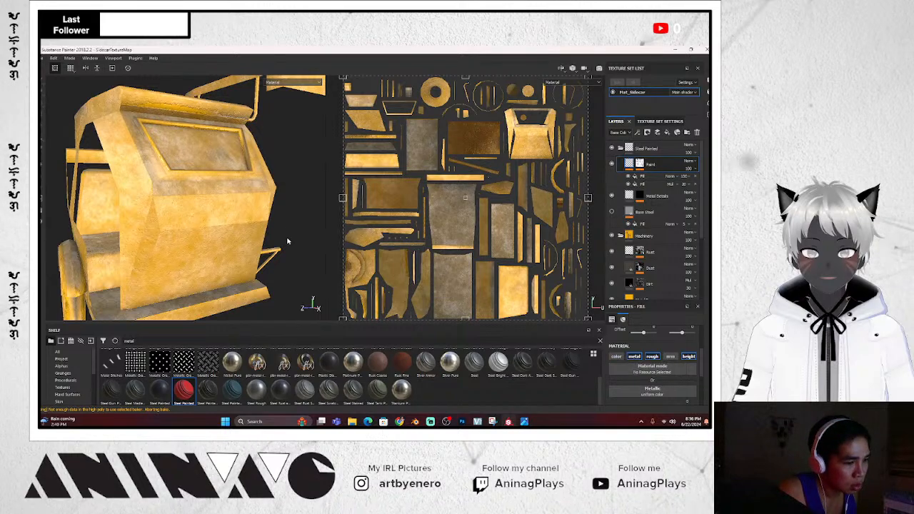
pyautogui.scroll(-2, 288, 241)
pyautogui.keyDown('alt'); pyautogui.moveTo(288, 242); pyautogui.dragTo(273, 254); pyautogui.keyUp('alt')
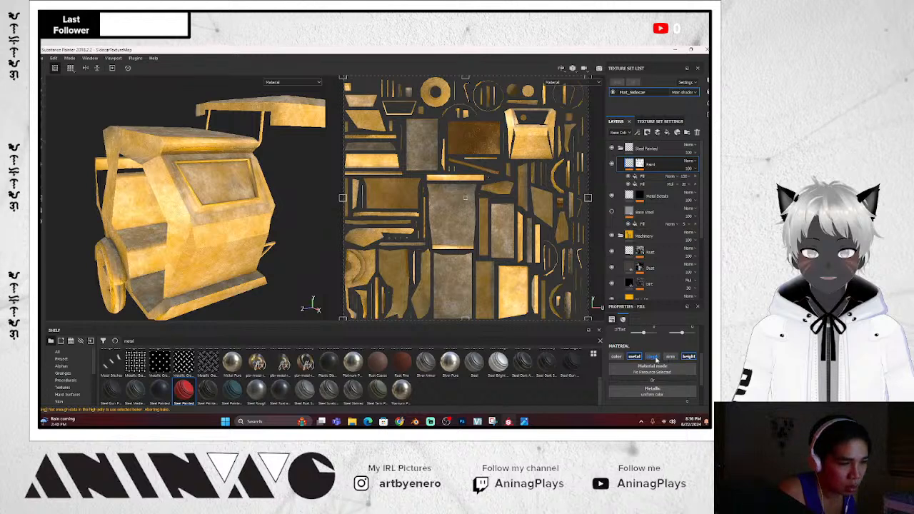
pyautogui.click(636, 356)
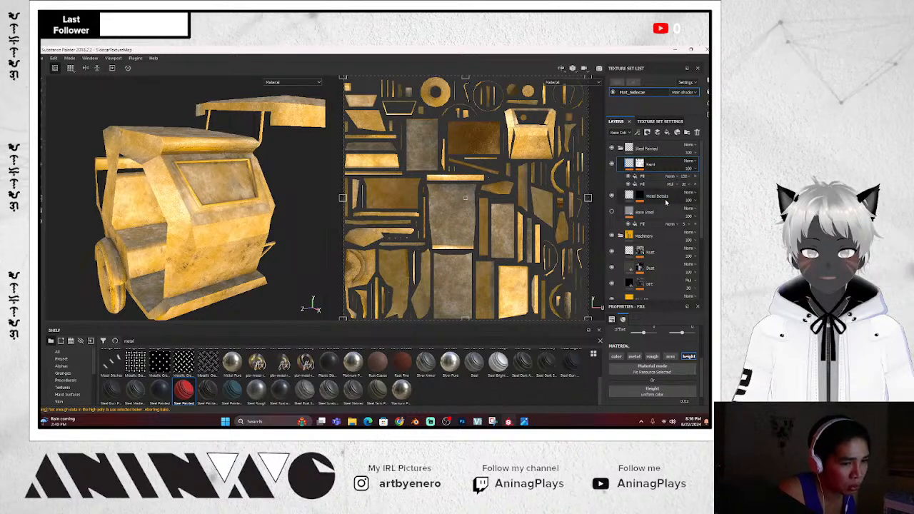
pyautogui.moveTo(276, 247)
pyautogui.keyDown('alt'); pyautogui.mouseDown()
pyautogui.moveTo(292, 249)
pyautogui.moveTo(292, 239)
pyautogui.moveTo(243, 270)
pyautogui.moveTo(266, 277)
pyautogui.moveTo(274, 243)
pyautogui.mouseUp(); pyautogui.keyUp('alt')
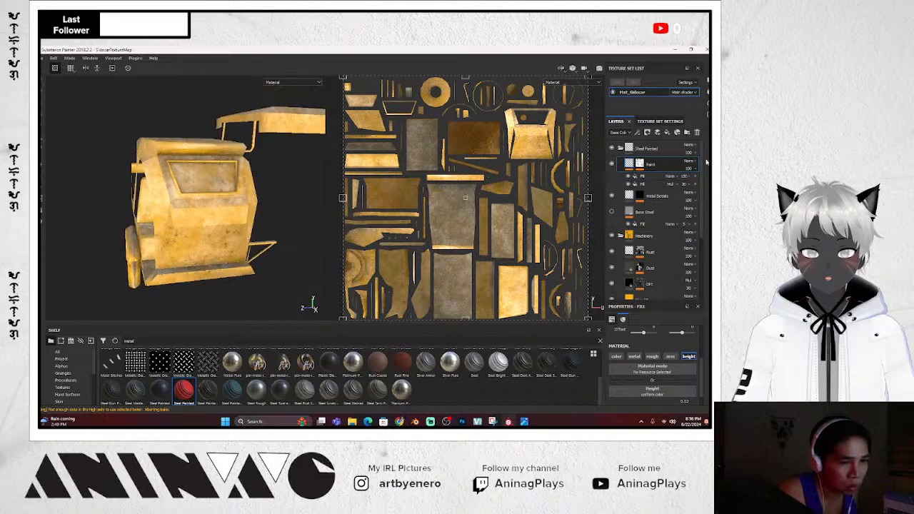
pyautogui.click(621, 148)
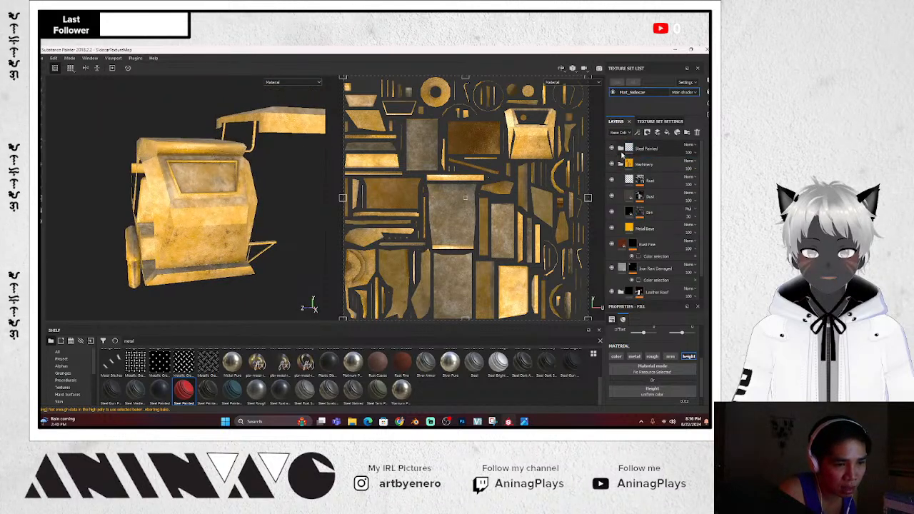
# Delete the Steel Painted folder and change the Metal Base colour to dark magenta
pyautogui.click(662, 149)
pyautogui.press('Delete')
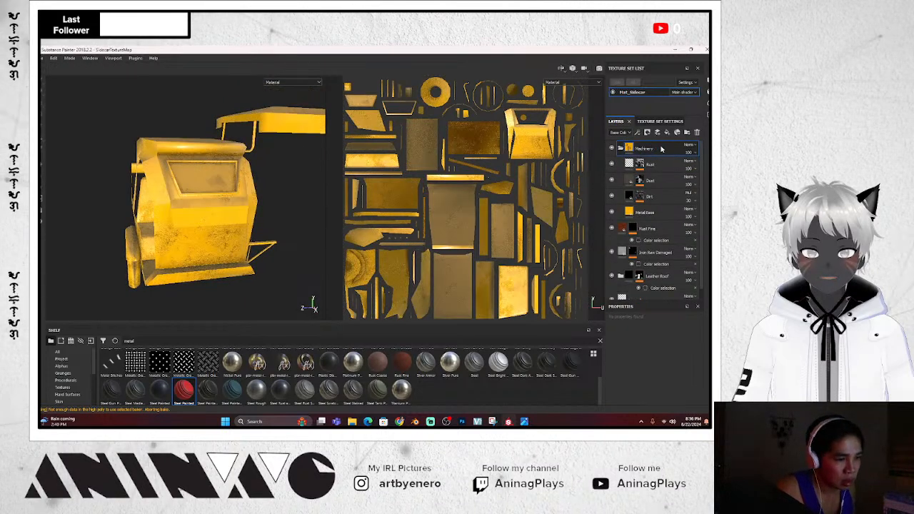
pyautogui.click(645, 212)
pyautogui.click(649, 404)
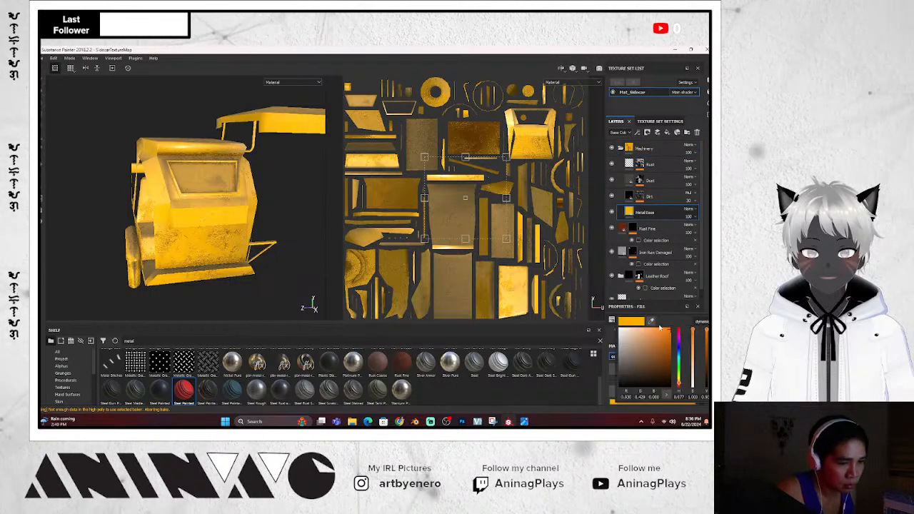
pyautogui.click(679, 336)
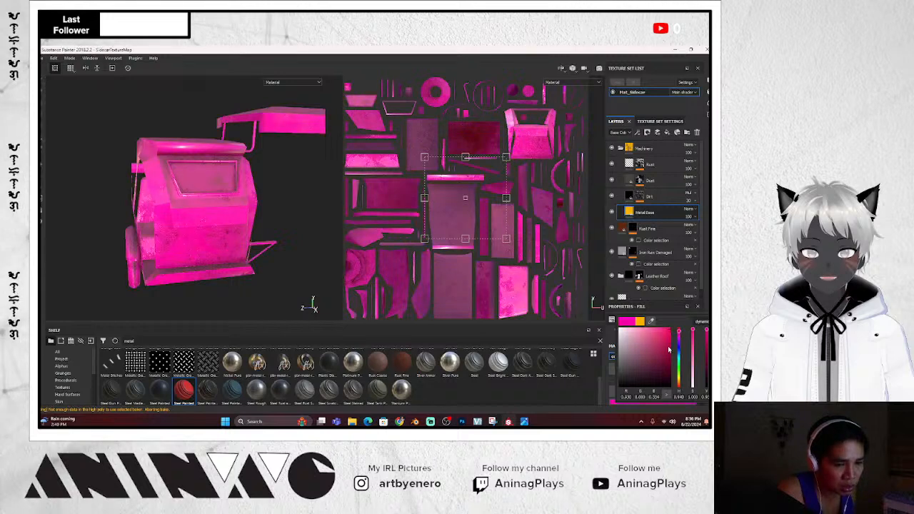
pyautogui.moveTo(669, 349); pyautogui.dragTo(670, 370)
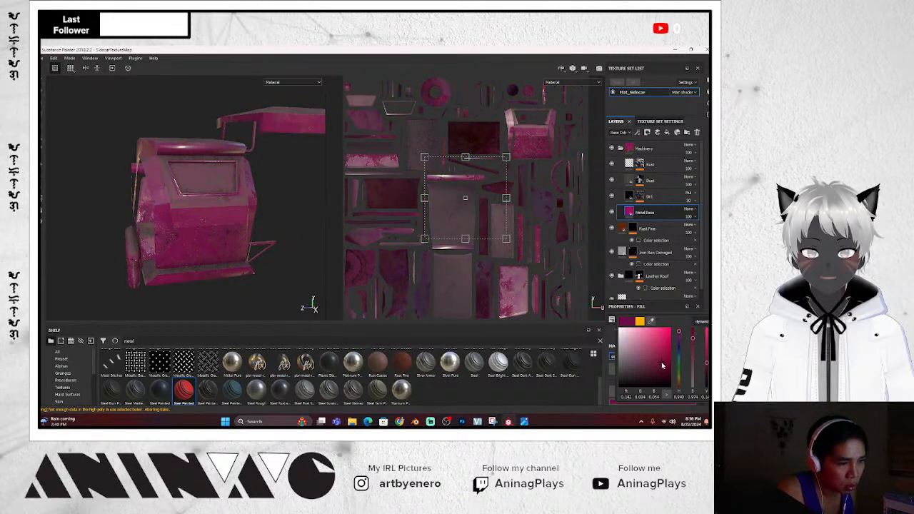
pyautogui.keyDown('alt'); pyautogui.moveTo(281, 269); pyautogui.dragTo(253, 238); pyautogui.keyUp('alt')
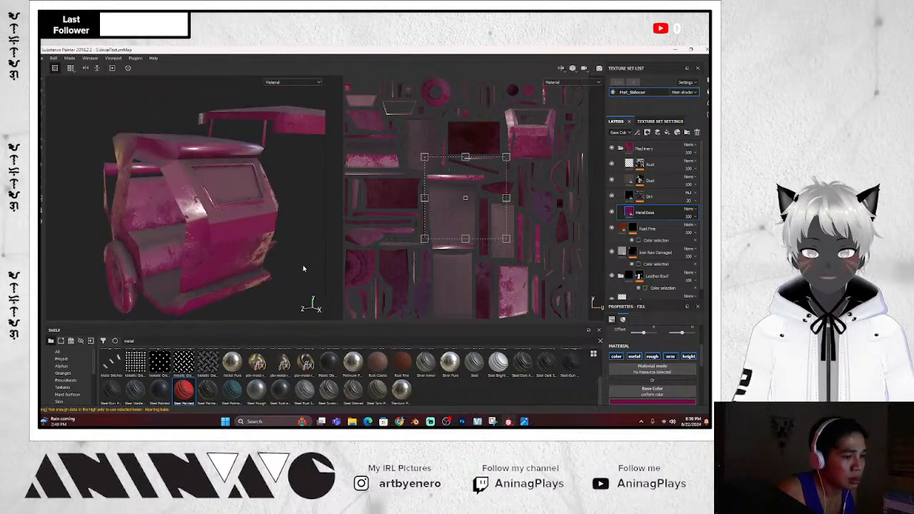
# Rename the Machinery folder to Painted Metal and add a colour-selection mask to it
pyautogui.click(646, 148)
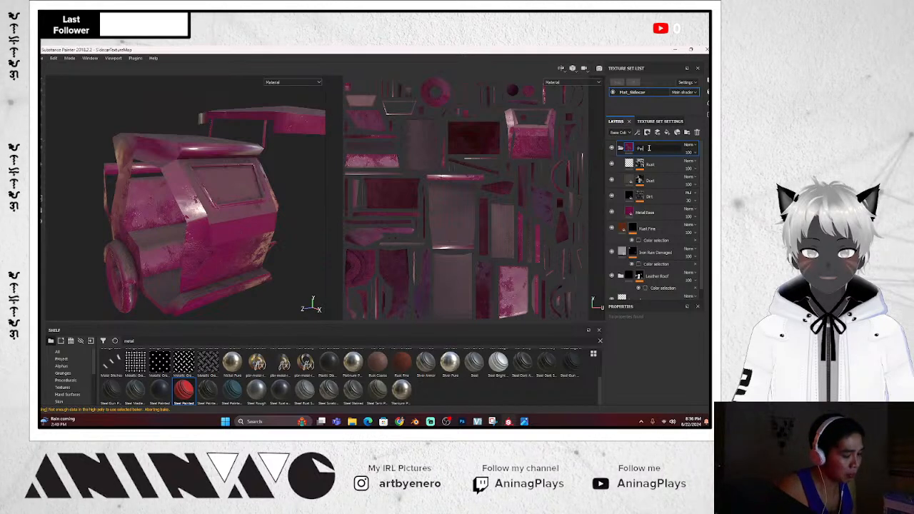
pyautogui.write('Painted Metal')
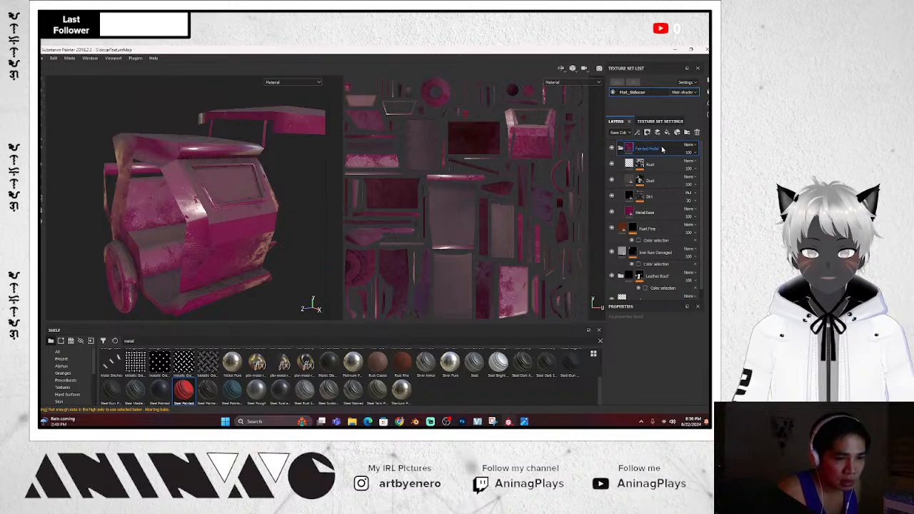
pyautogui.rightClick(663, 149)
pyautogui.click(654, 173)
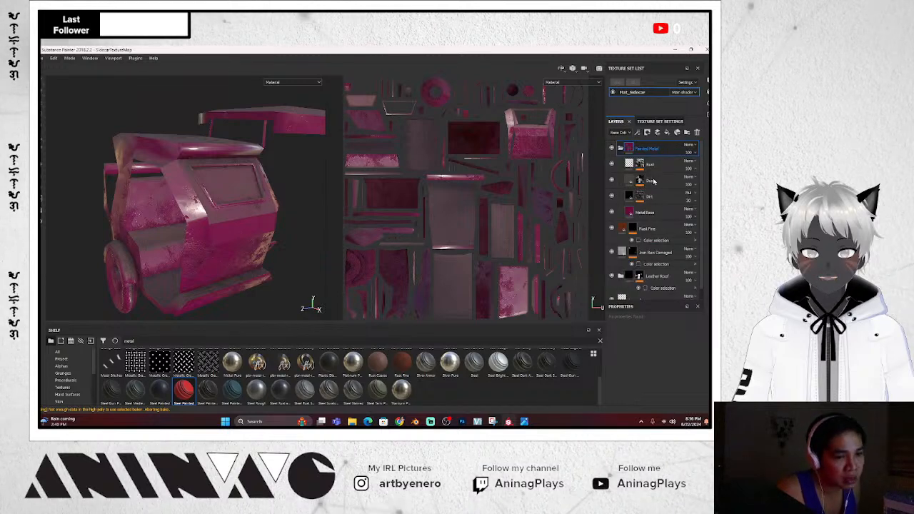
# Limit the Painted Metal mask to the body panels by picking their ID colour
pyautogui.click(686, 391)
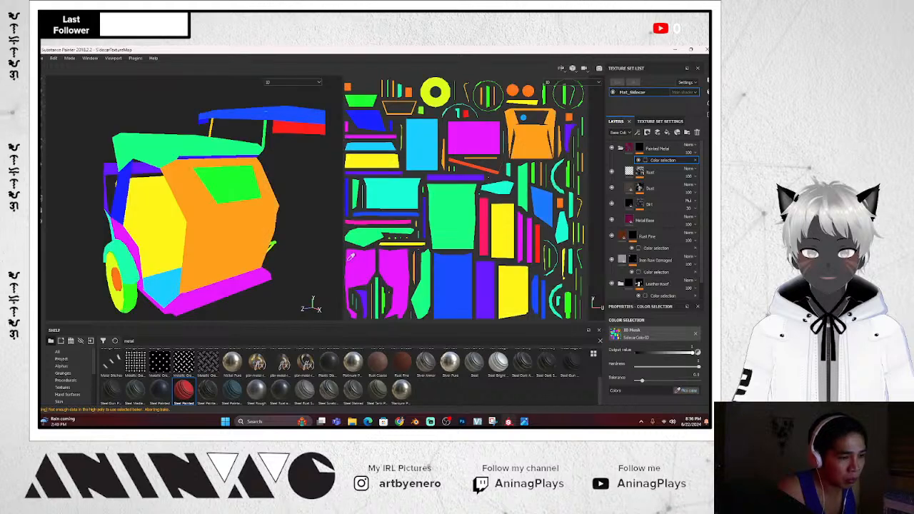
pyautogui.click(243, 228)
pyautogui.keyDown('alt'); pyautogui.moveTo(244, 228); pyautogui.dragTo(288, 255); pyautogui.keyUp('alt')
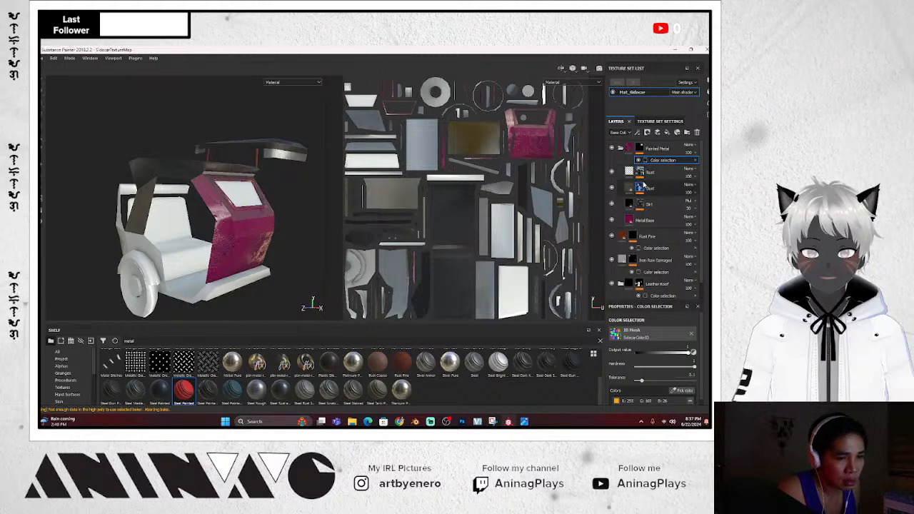
# Change the Metal Base colour from magenta to a dark brownish red and inspect the body
pyautogui.click(658, 222)
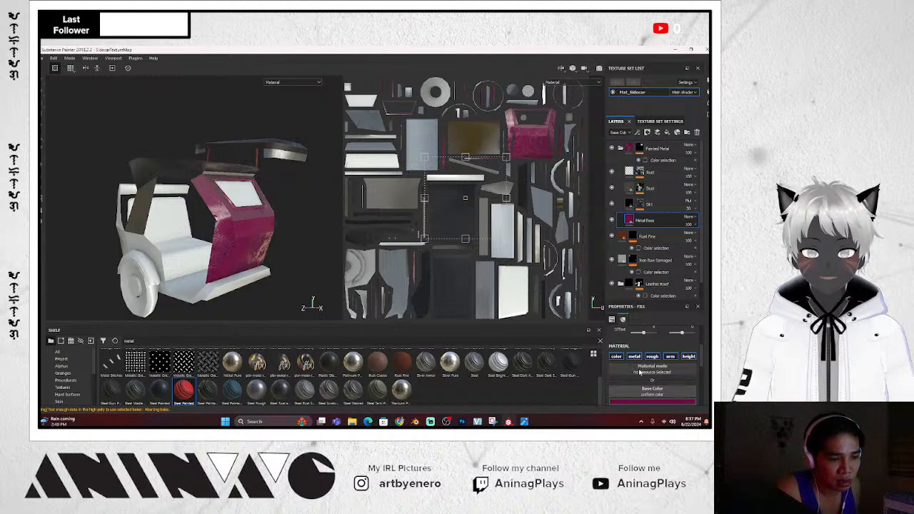
pyautogui.scroll(-3, 640, 373)
pyautogui.click(649, 339)
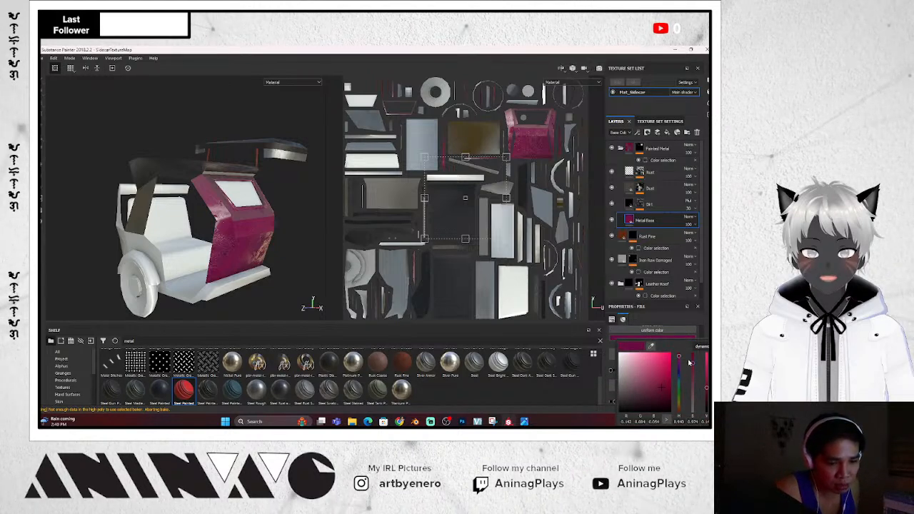
pyautogui.moveTo(679, 395); pyautogui.dragTo(680, 424)
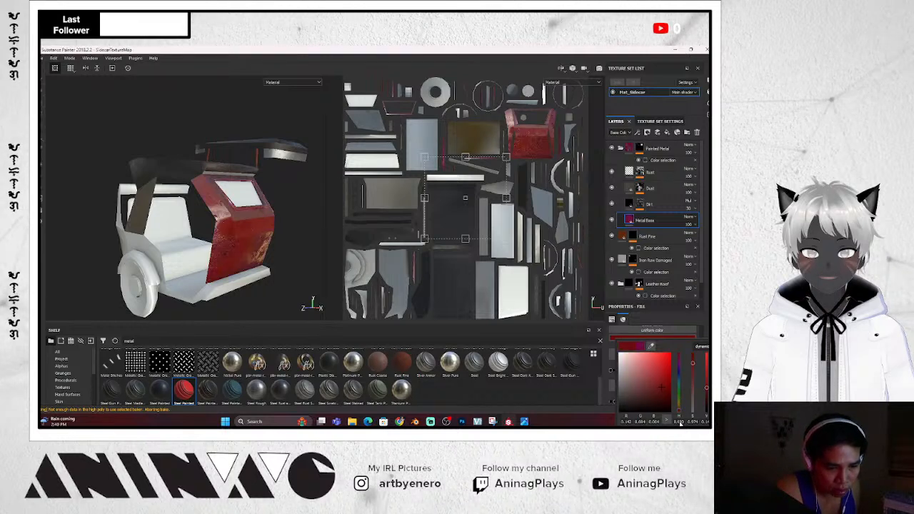
pyautogui.moveTo(661, 392)
pyautogui.mouseDown()
pyautogui.moveTo(642, 398)
pyautogui.moveTo(651, 392)
pyautogui.mouseUp()
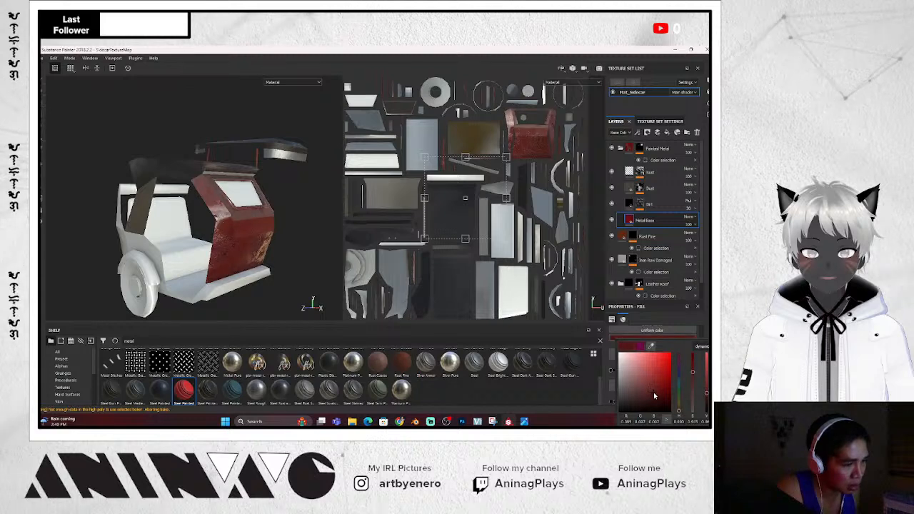
pyautogui.keyDown('alt'); pyautogui.moveTo(279, 223); pyautogui.dragTo(284, 259); pyautogui.keyUp('alt')
pyautogui.scroll(3, 271, 245)
pyautogui.scroll(3, 290, 248)
pyautogui.scroll(-5, 291, 247)
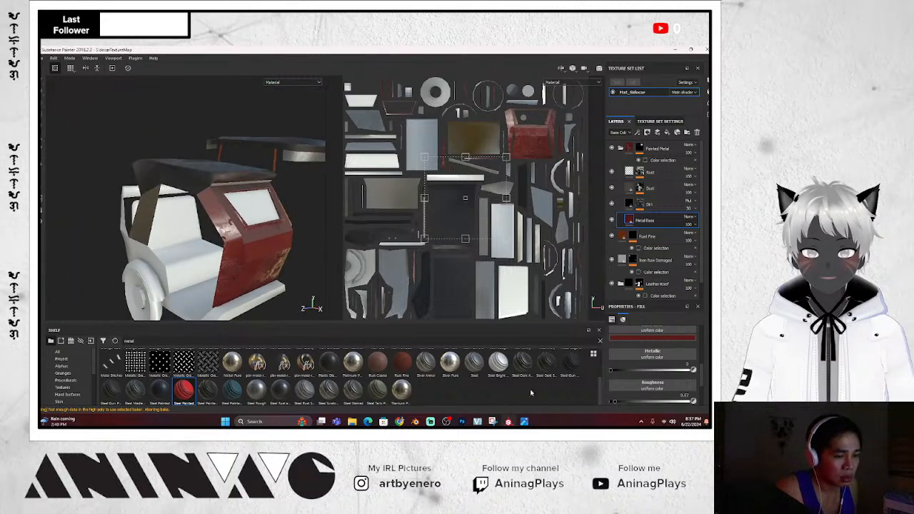
pyautogui.keyDown('alt'); pyautogui.moveTo(294, 227); pyautogui.dragTo(270, 184); pyautogui.keyUp('alt')
pyautogui.scroll(-3, 268, 199)
pyautogui.scroll(5, 268, 197)
pyautogui.scroll(2, 270, 186)
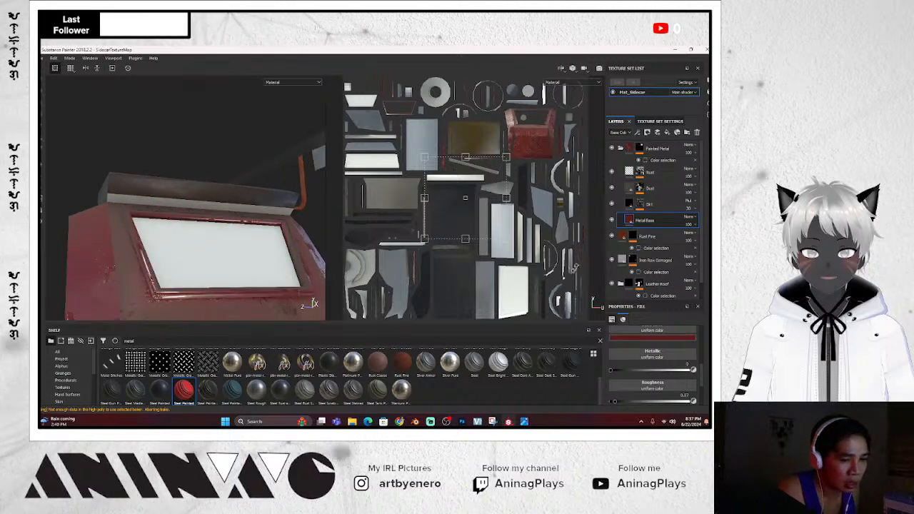
pyautogui.scroll(-2, 646, 360)
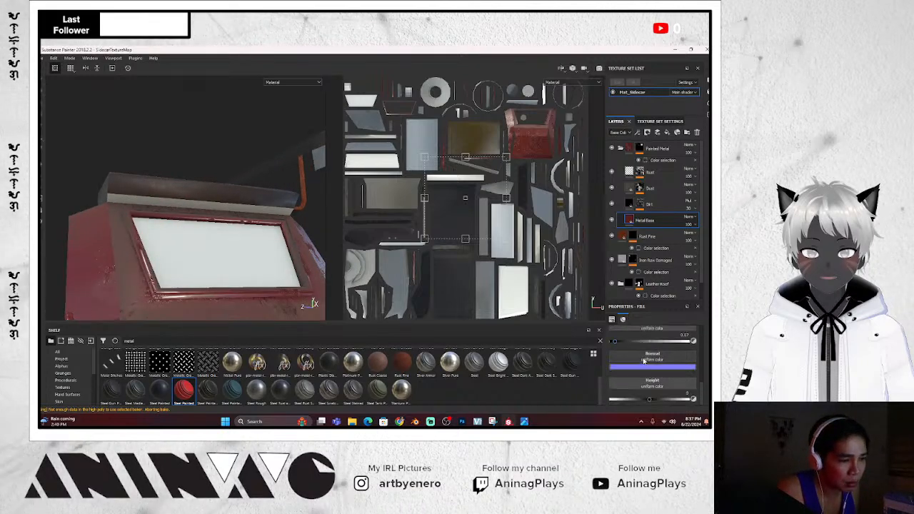
# Collapse Painted Metal and pick a new ID colour for the Leather Roof colour-selection mask
pyautogui.click(621, 149)
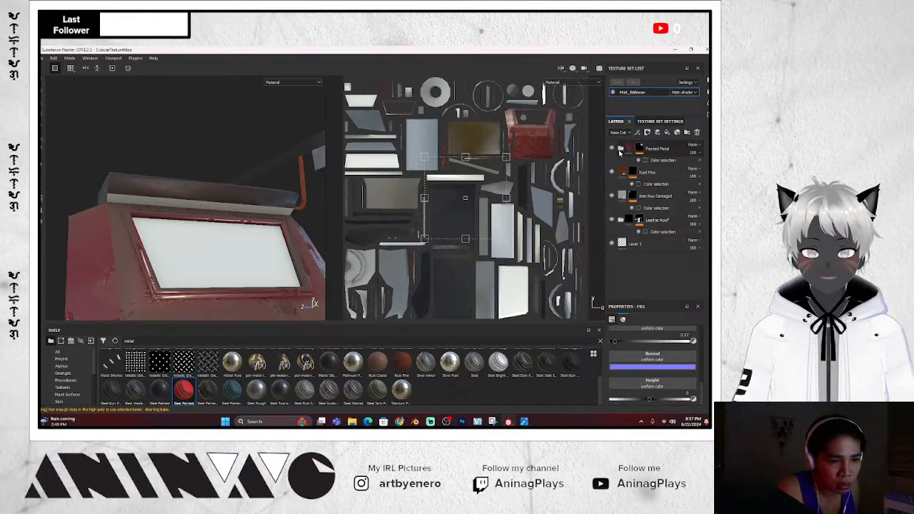
pyautogui.click(659, 221)
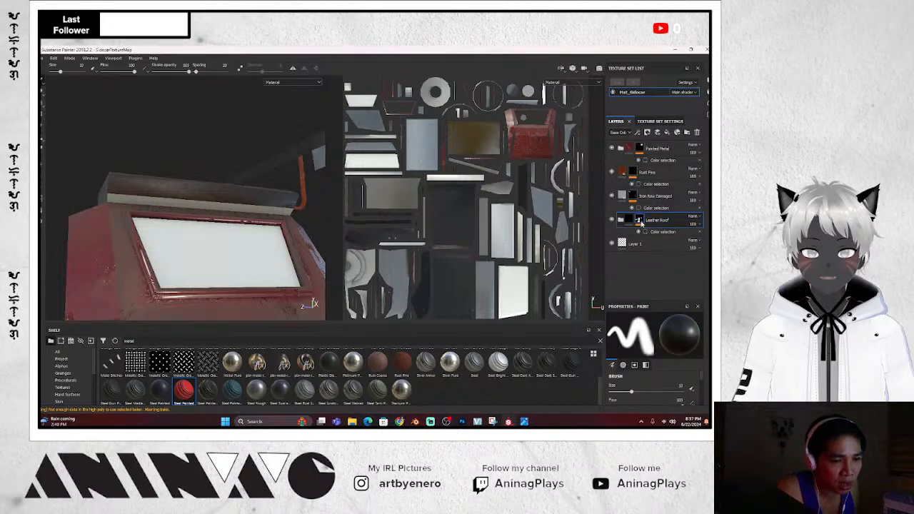
pyautogui.click(661, 231)
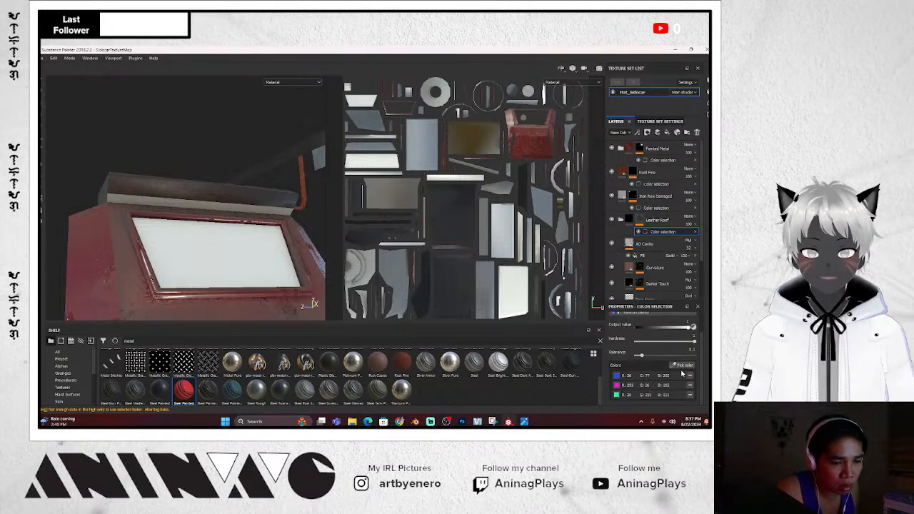
pyautogui.click(681, 368)
pyautogui.click(277, 215)
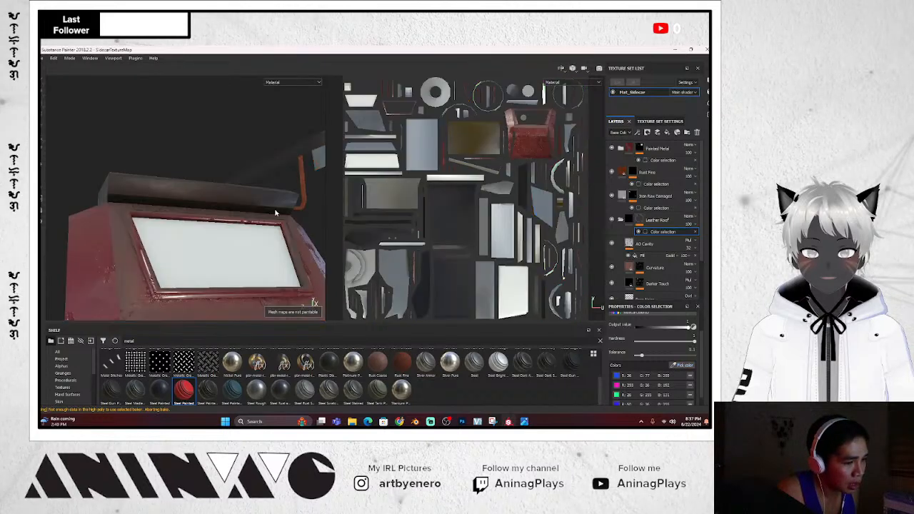
pyautogui.keyDown('alt'); pyautogui.moveTo(277, 215); pyautogui.dragTo(315, 243); pyautogui.keyUp('alt')
# Compare the tricycle against the side-view reference photo
pyautogui.scroll(2, 315, 244)
pyautogui.scroll(-7, 313, 245)
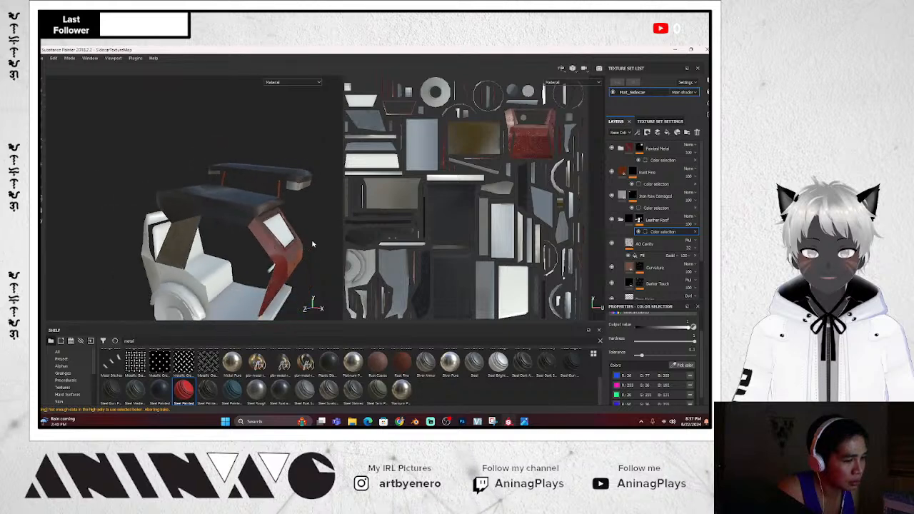
pyautogui.keyDown('alt'); pyautogui.moveTo(312, 279); pyautogui.dragTo(292, 277); pyautogui.keyUp('alt')
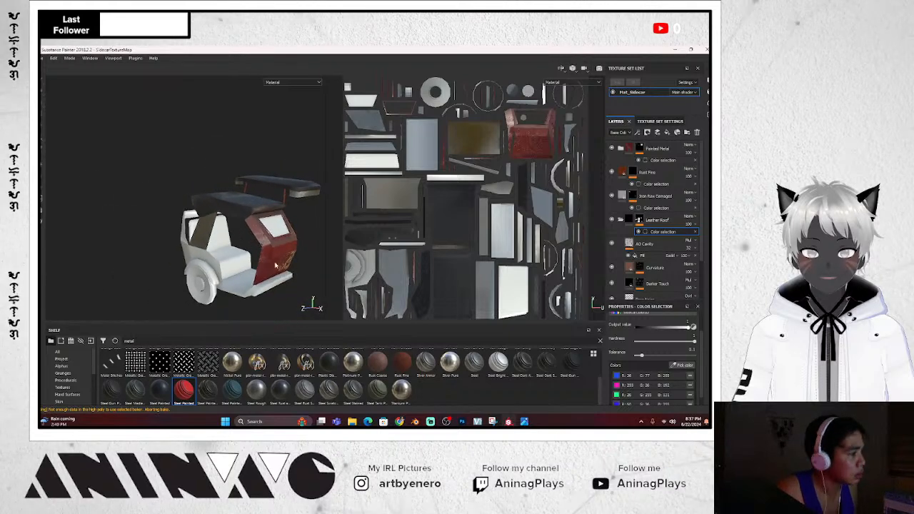
pyautogui.click(525, 422)
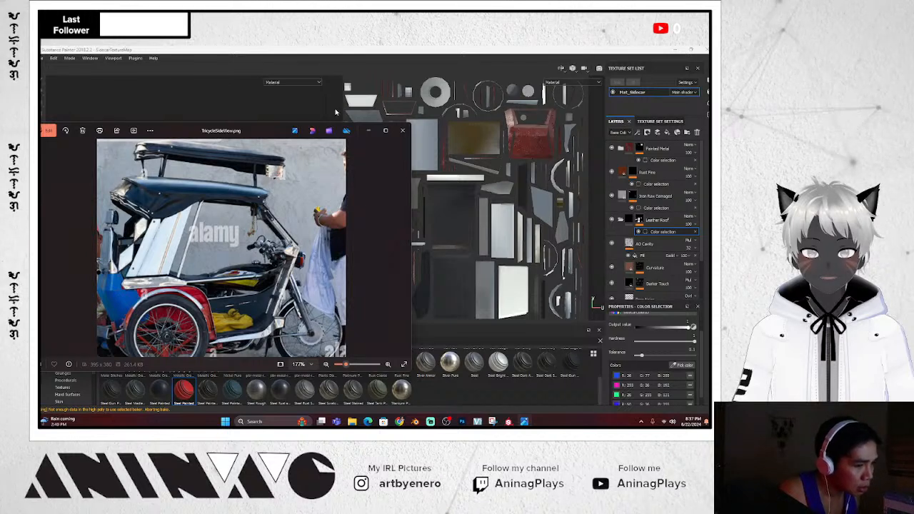
pyautogui.click(239, 109)
pyautogui.moveTo(243, 268)
pyautogui.keyDown('alt'); pyautogui.mouseDown()
pyautogui.moveTo(295, 285)
pyautogui.moveTo(314, 259)
pyautogui.mouseUp(); pyautogui.keyUp('alt')
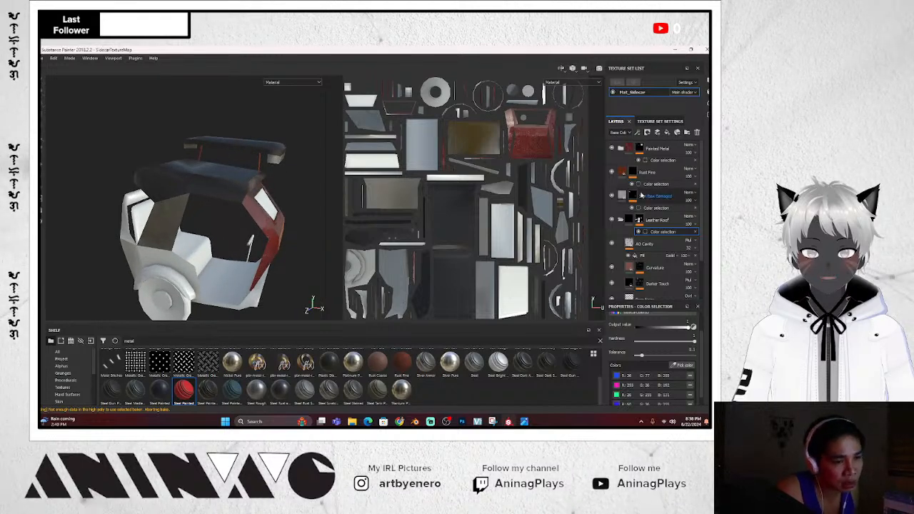
pyautogui.click(620, 149)
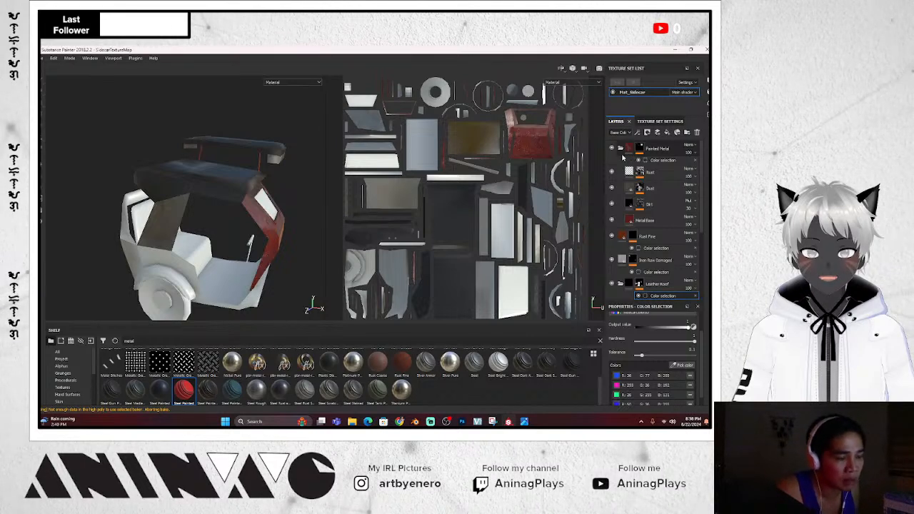
pyautogui.click(620, 149)
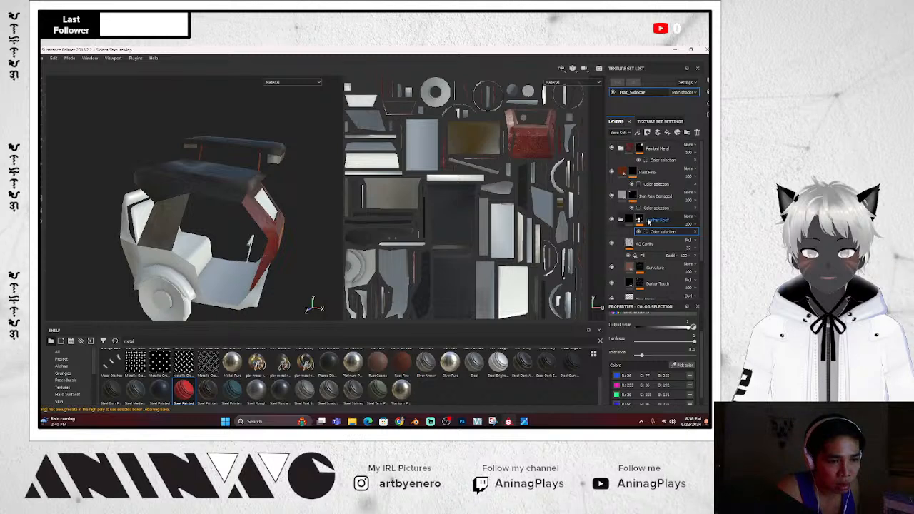
# Duplicate the Leather Roof folder to create Leather Roof copy 1
pyautogui.click(620, 222)
pyautogui.click(674, 224)
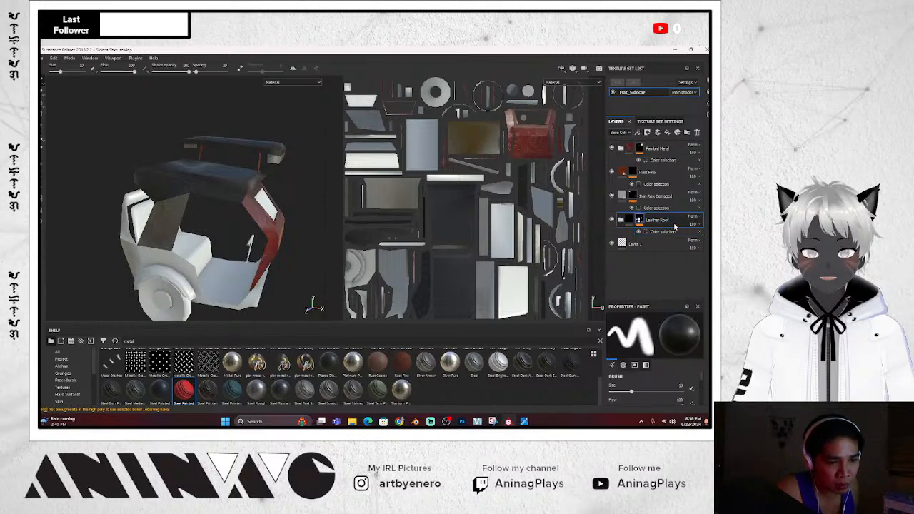
pyautogui.rightClick(674, 226)
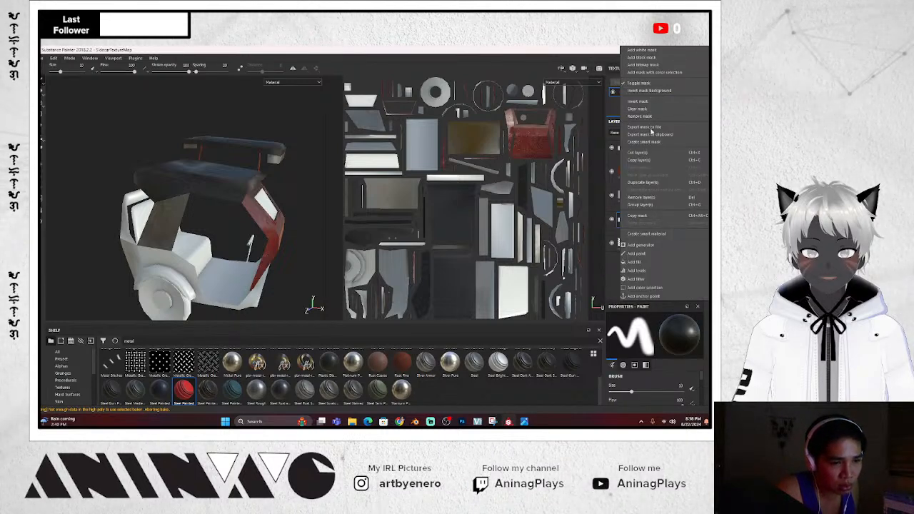
pyautogui.click(656, 185)
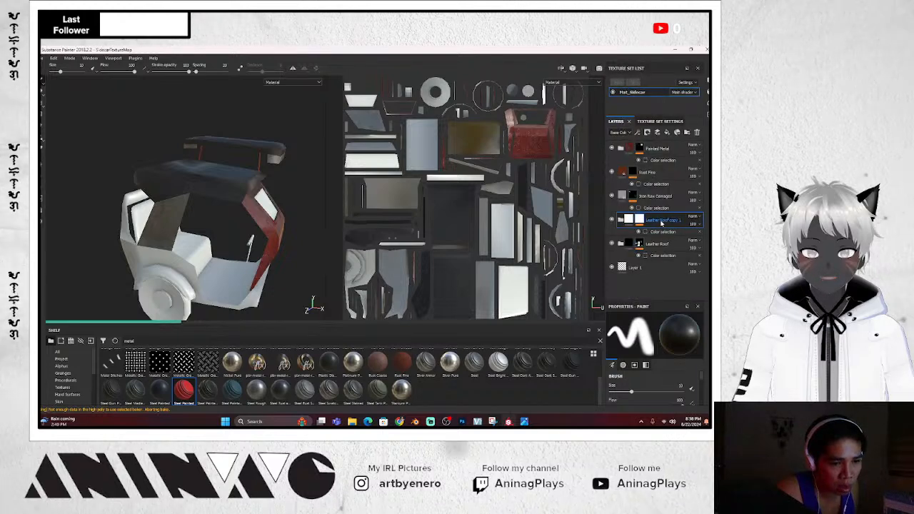
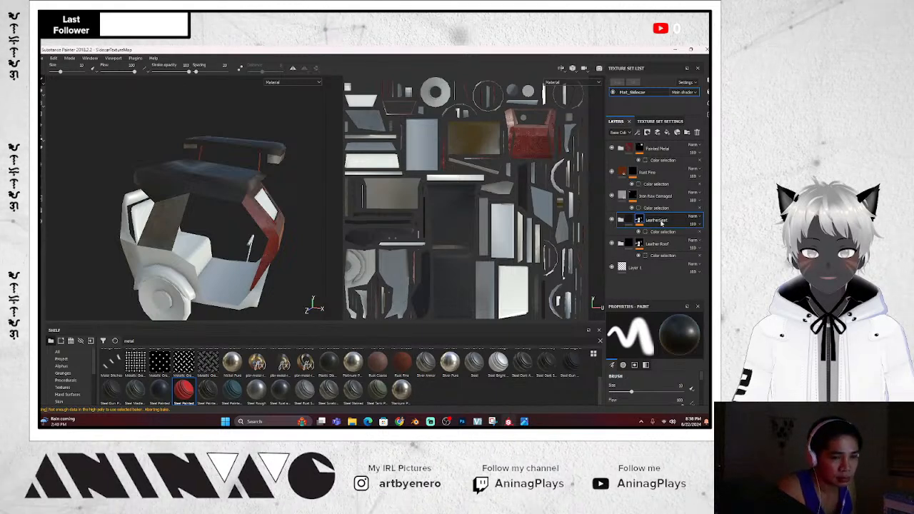
# Clear the LeatherSeat colour-selection mask's old colours and pick the seat's yellow ID colour
pyautogui.click(622, 220)
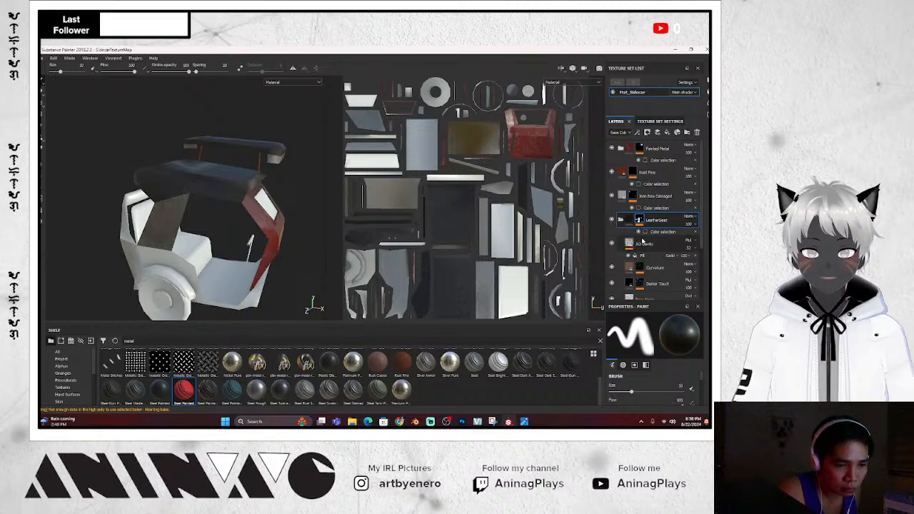
pyautogui.scroll(-3, 647, 243)
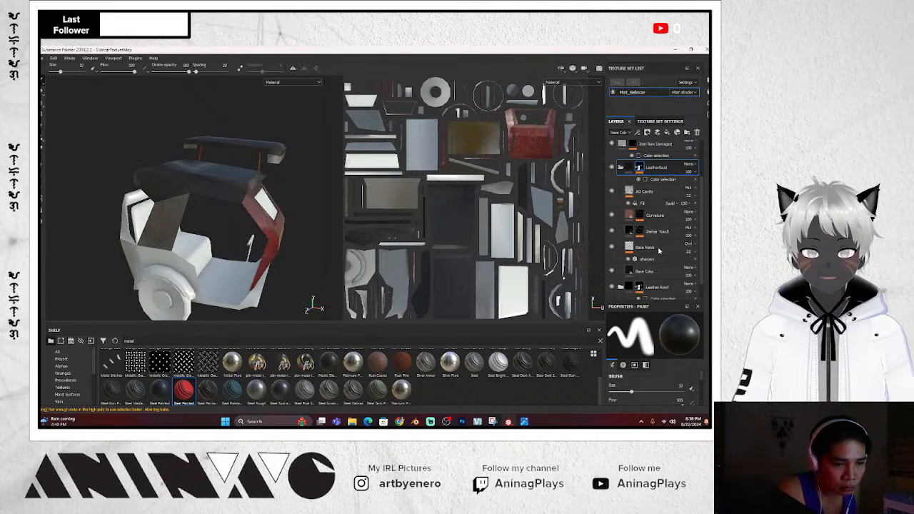
pyautogui.click(662, 179)
pyautogui.click(690, 375)
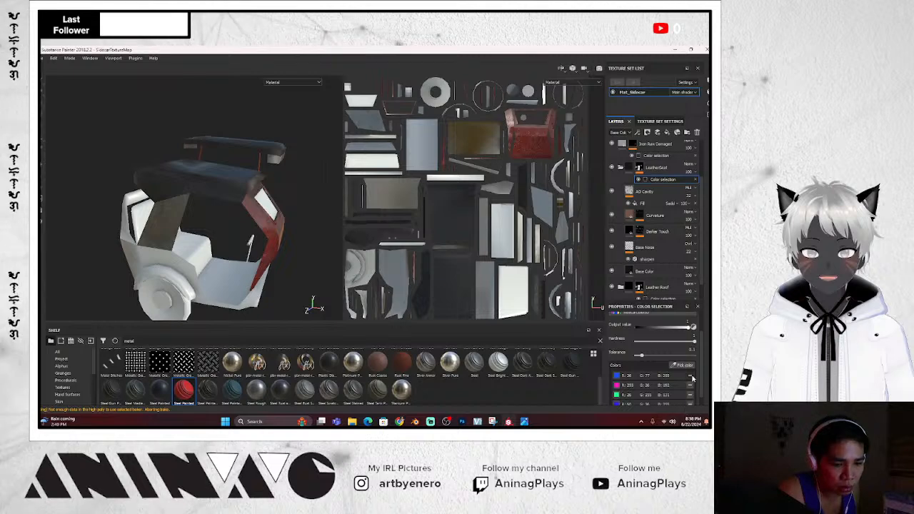
pyautogui.click(690, 376)
pyautogui.click(690, 376)
pyautogui.click(691, 386)
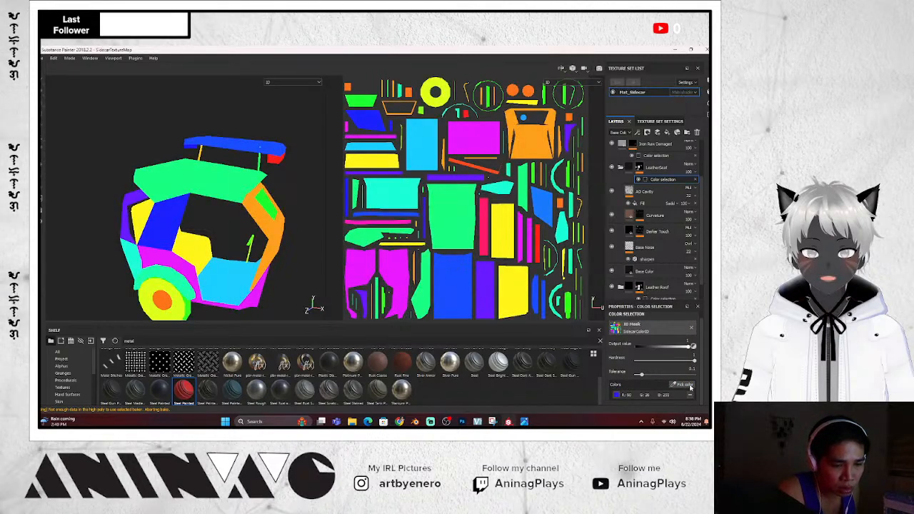
pyautogui.click(690, 385)
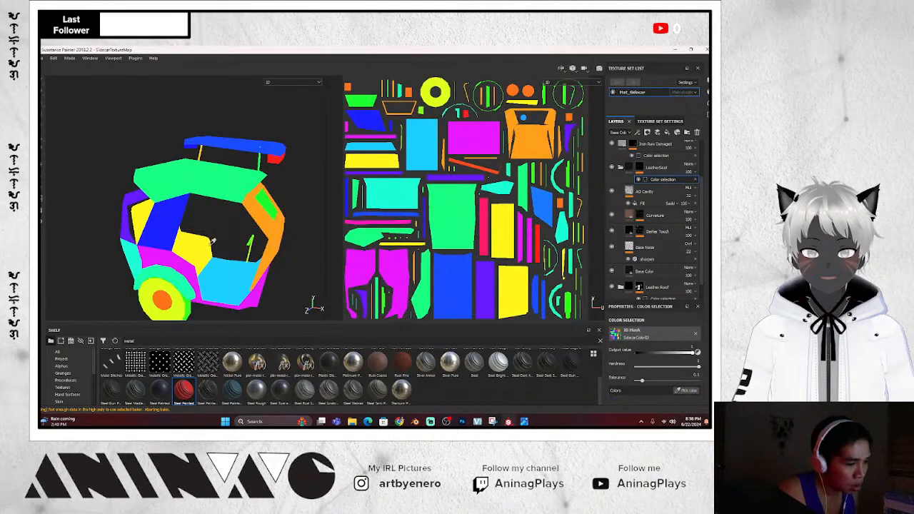
pyautogui.click(194, 250)
pyautogui.keyDown('alt'); pyautogui.moveTo(321, 262); pyautogui.dragTo(277, 230); pyautogui.keyUp('alt')
pyautogui.scroll(5, 236, 245)
pyautogui.scroll(3, 277, 234)
pyautogui.scroll(-6, 278, 235)
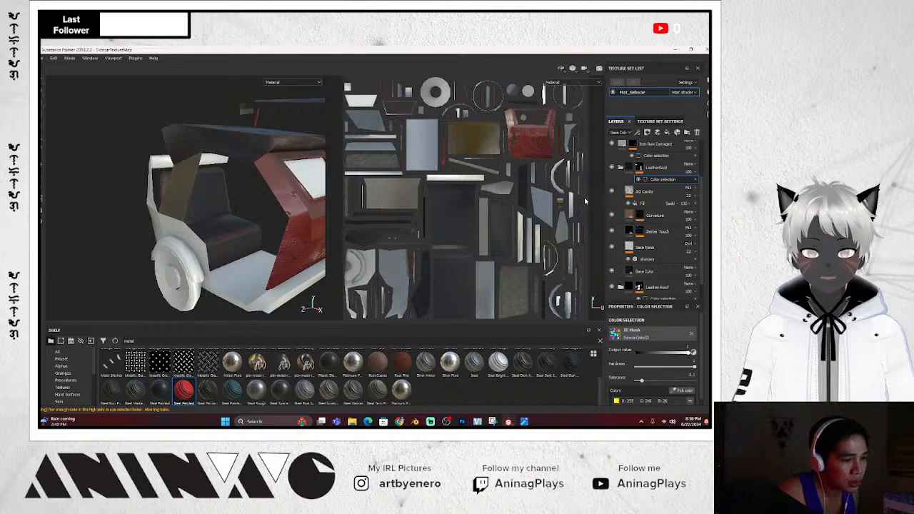
pyautogui.scroll(-1, 652, 233)
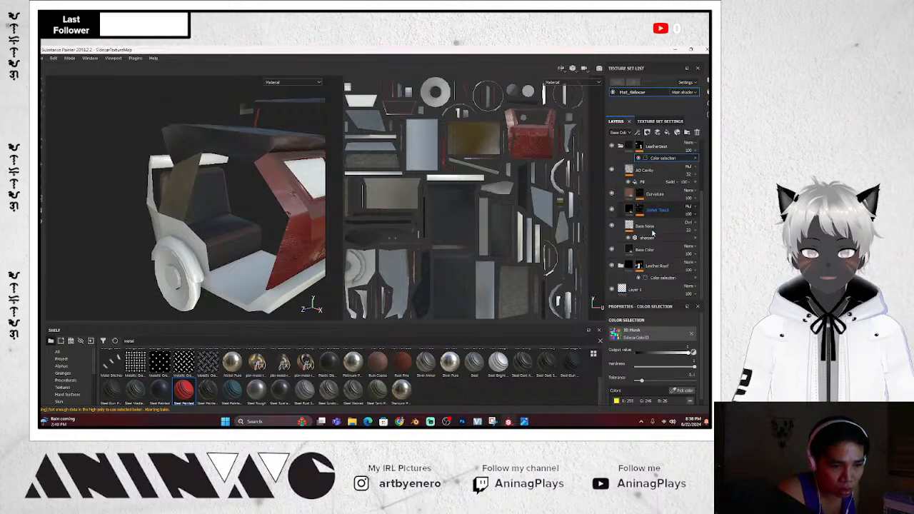
# Change the seat's Base Color fill to a dull mustard-olive yellow
pyautogui.click(651, 251)
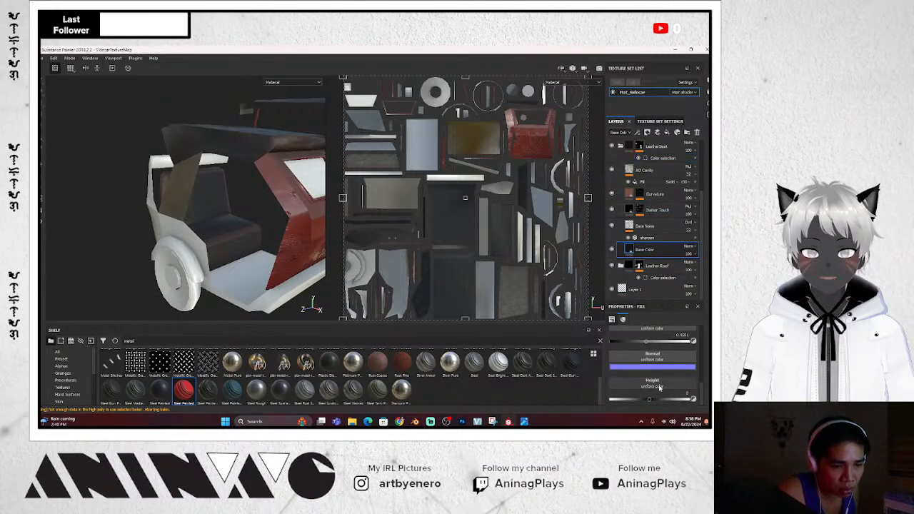
pyautogui.click(654, 363)
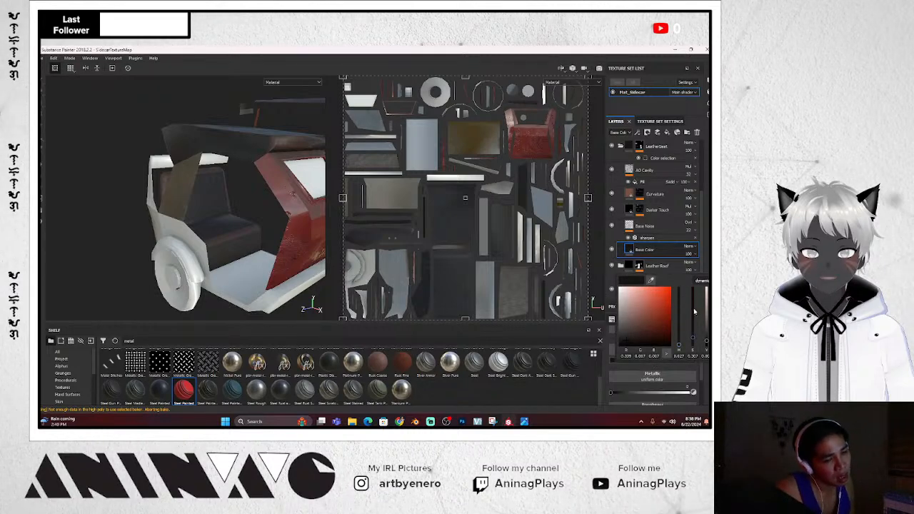
pyautogui.moveTo(678, 350)
pyautogui.mouseDown()
pyautogui.moveTo(679, 325)
pyautogui.moveTo(679, 344)
pyautogui.mouseUp()
pyautogui.moveTo(659, 303); pyautogui.dragTo(656, 320)
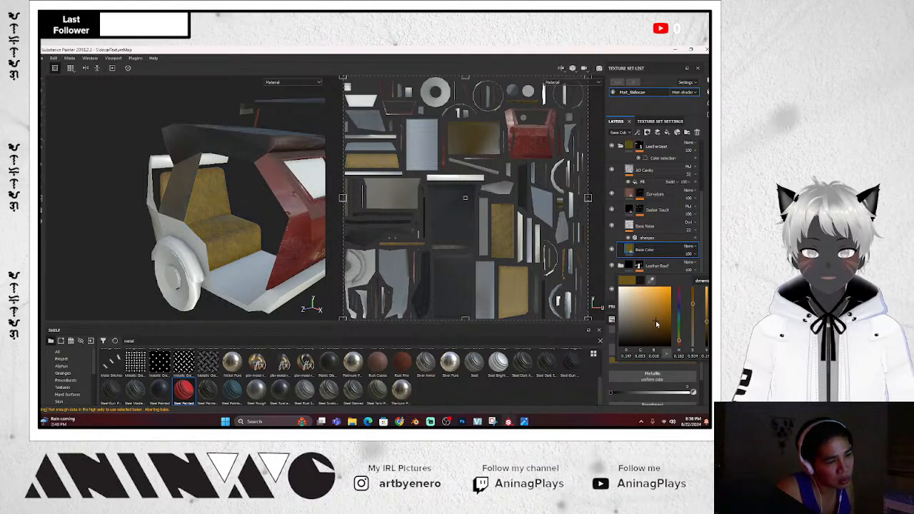
pyautogui.click(82, 214)
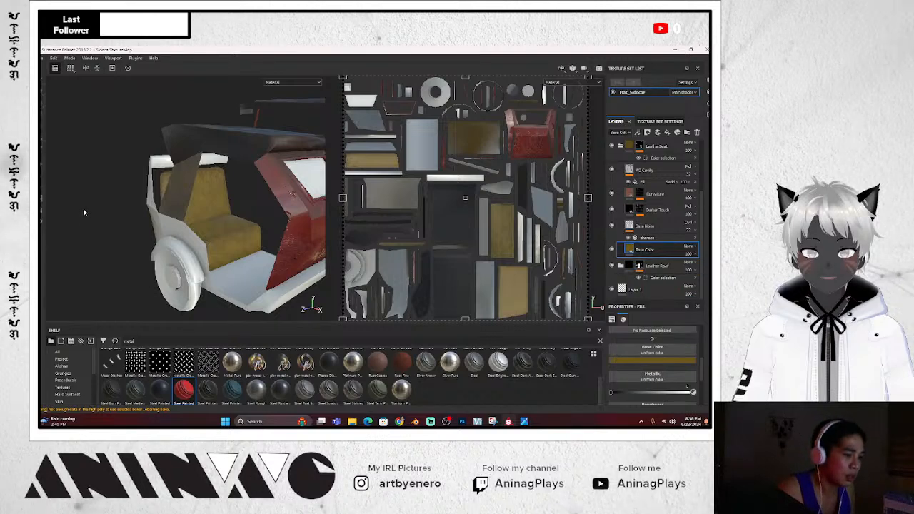
pyautogui.scroll(-3, 83, 213)
pyautogui.moveTo(123, 228)
pyautogui.keyDown('alt'); pyautogui.mouseDown()
pyautogui.moveTo(144, 215)
pyautogui.moveTo(107, 218)
pyautogui.moveTo(131, 230)
pyautogui.mouseUp(); pyautogui.keyUp('alt')
# Orbit the tricycle and compare it against the side-view reference photo
pyautogui.click(284, 291)
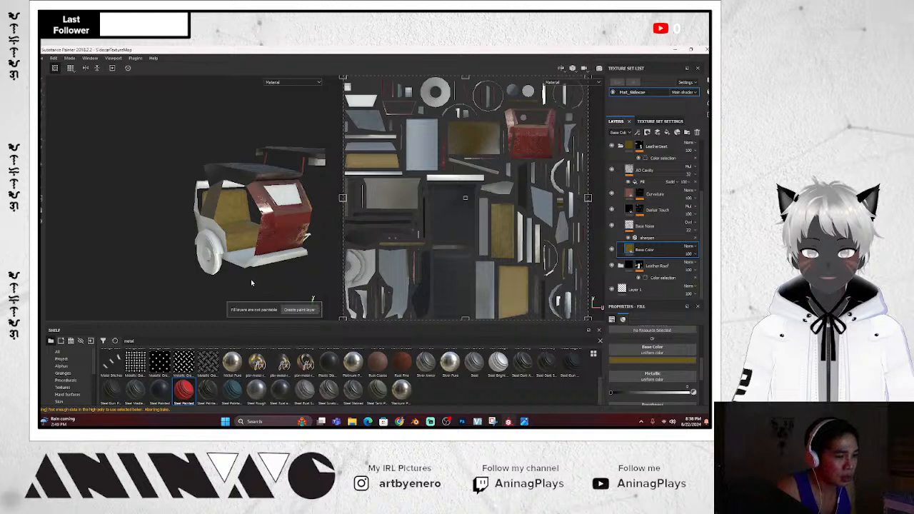
pyautogui.keyDown('alt'); pyautogui.moveTo(251, 279); pyautogui.dragTo(201, 246); pyautogui.keyUp('alt')
pyautogui.scroll(3, 208, 245)
pyautogui.scroll(2, 233, 243)
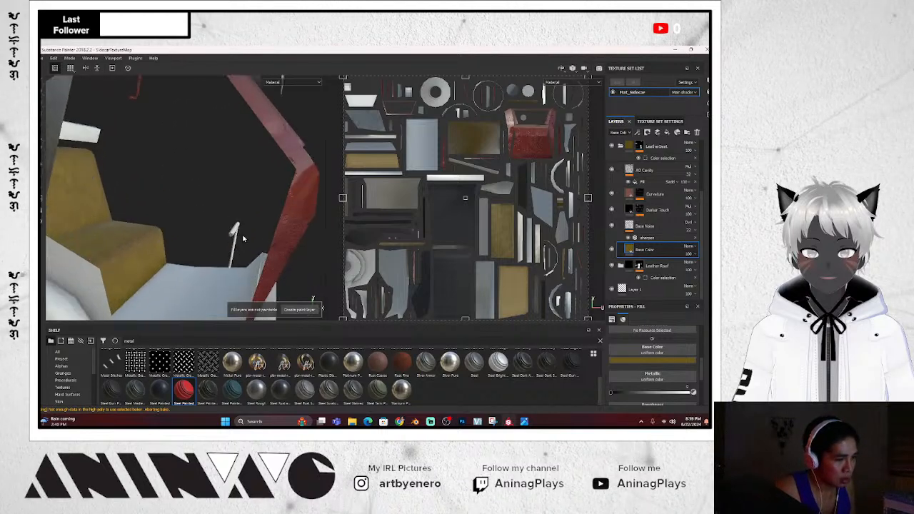
pyautogui.scroll(-6, 247, 243)
pyautogui.keyDown('alt'); pyautogui.moveTo(274, 250); pyautogui.dragTo(223, 261); pyautogui.keyUp('alt')
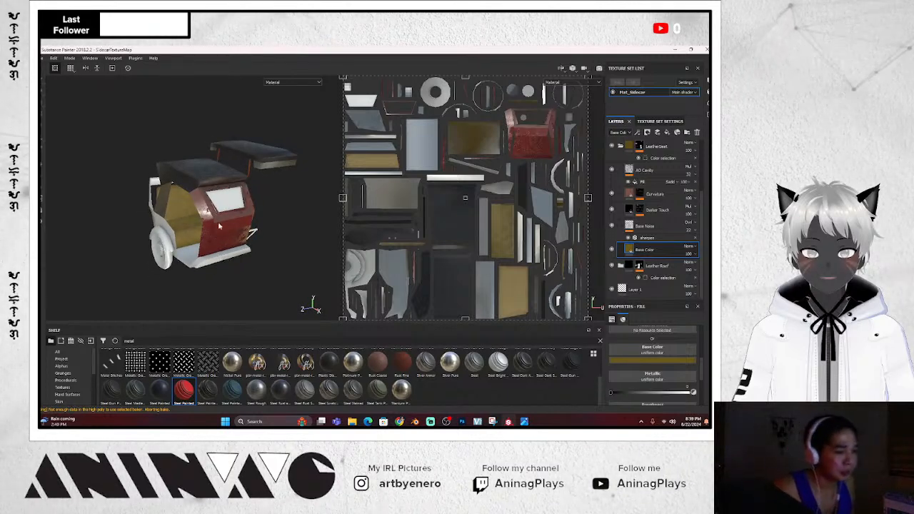
pyautogui.keyDown('alt'); pyautogui.moveTo(220, 258); pyautogui.dragTo(283, 275); pyautogui.keyUp('alt')
pyautogui.click(525, 421)
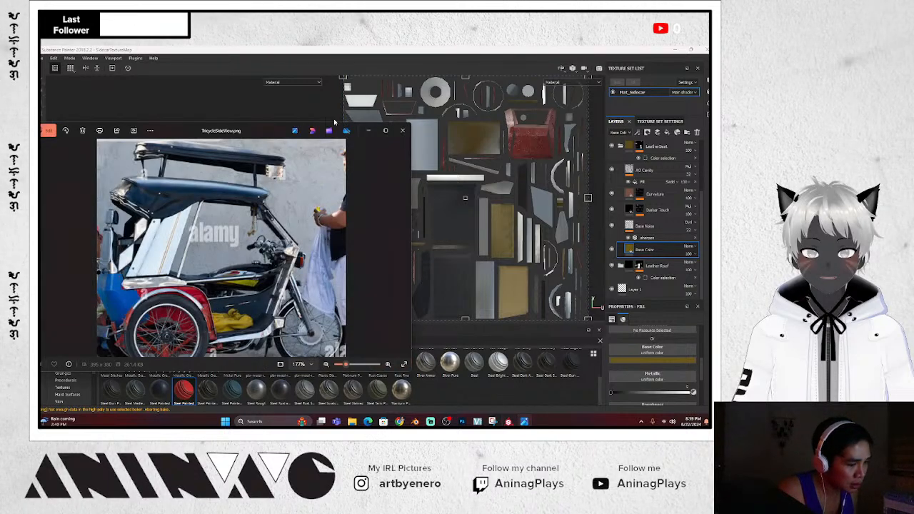
pyautogui.click(277, 109)
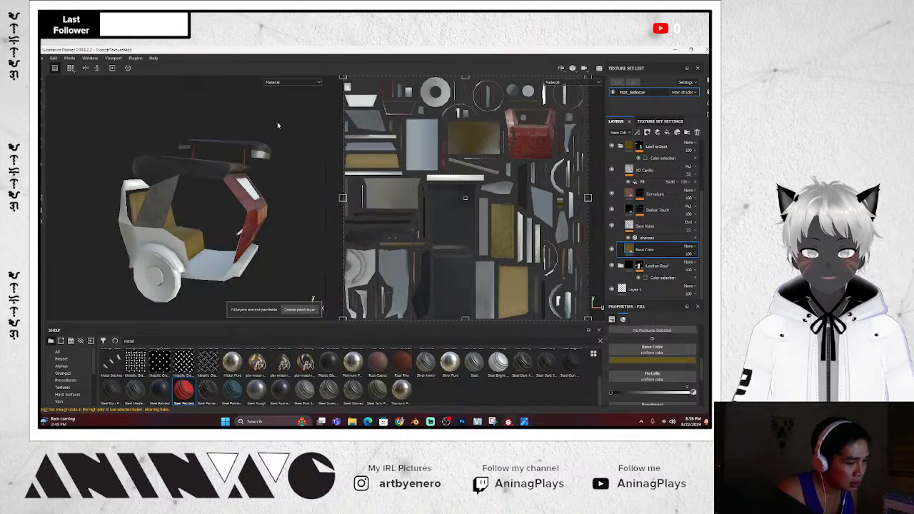
pyautogui.keyDown('alt'); pyautogui.moveTo(197, 253); pyautogui.dragTo(201, 200); pyautogui.keyUp('alt')
pyautogui.scroll(3, 654, 188)
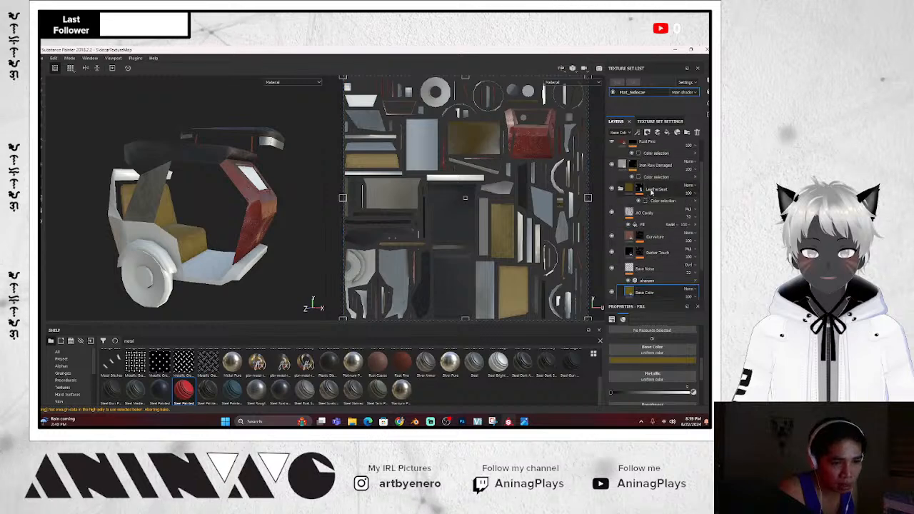
pyautogui.scroll(1, 652, 189)
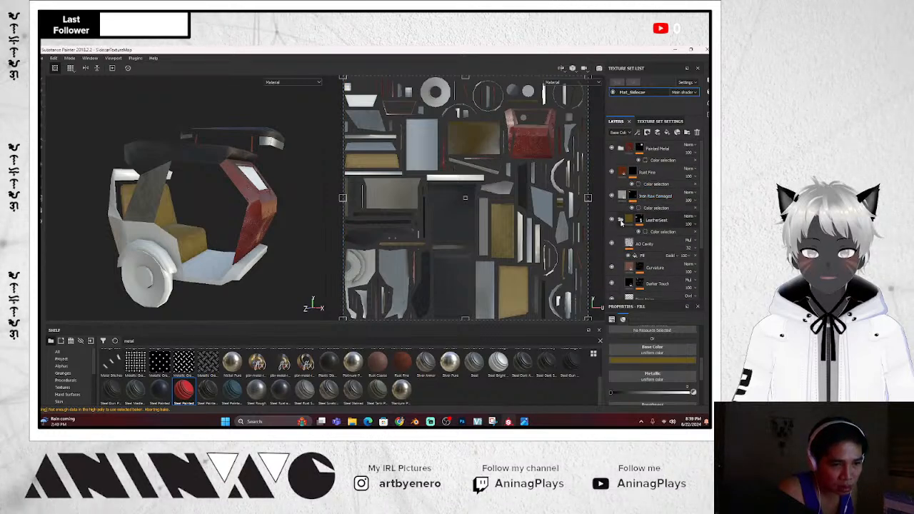
# Duplicate Painted Metal and mask the copy to the magenta ID area instead of orange
pyautogui.click(675, 152)
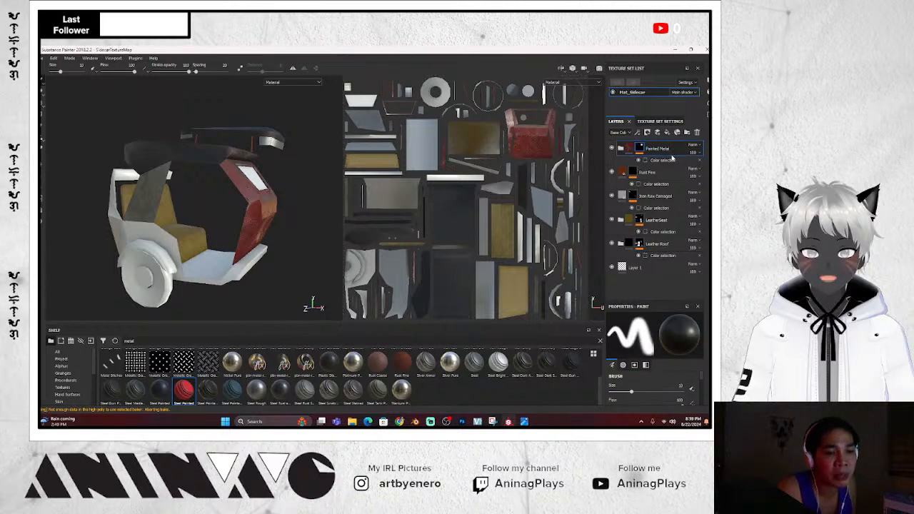
pyautogui.rightClick(668, 153)
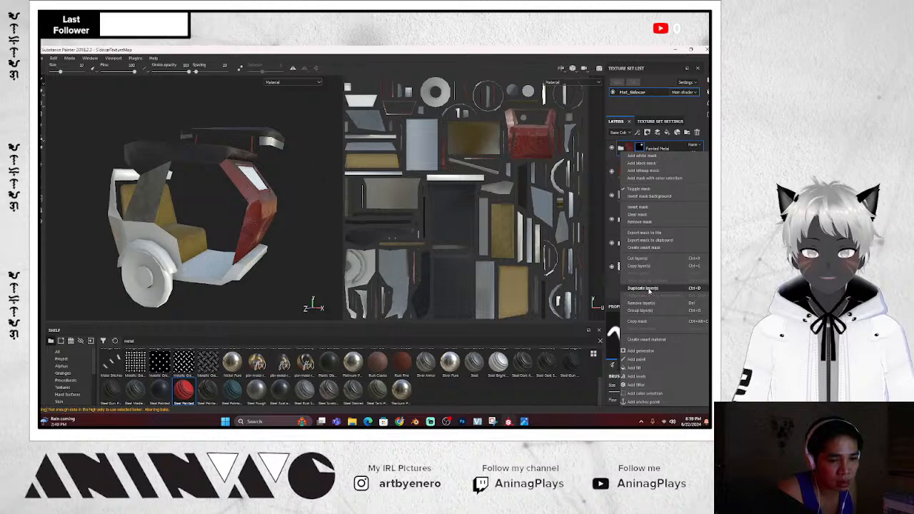
pyautogui.click(650, 289)
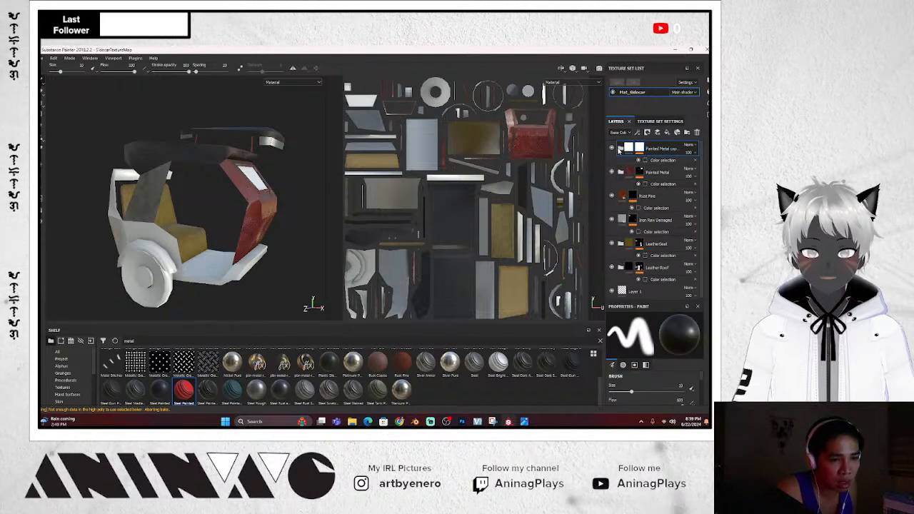
pyautogui.click(623, 149)
pyautogui.click(659, 161)
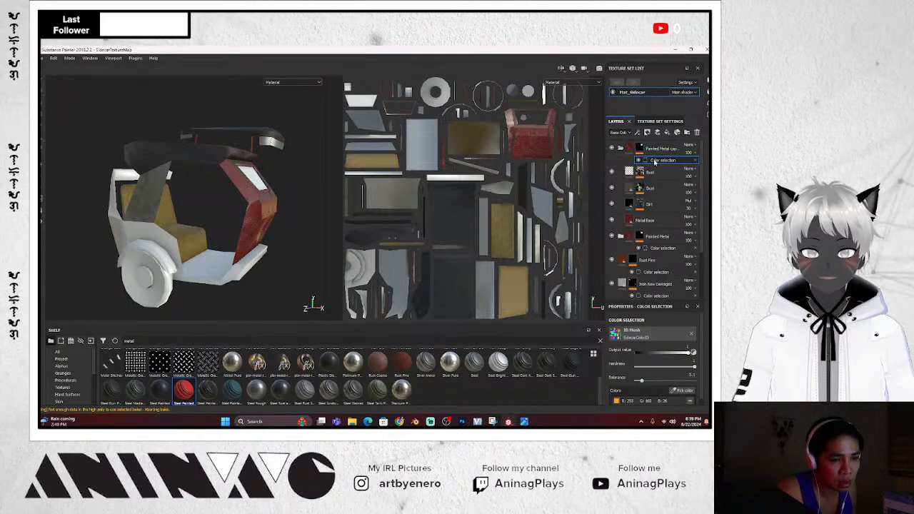
pyautogui.click(689, 399)
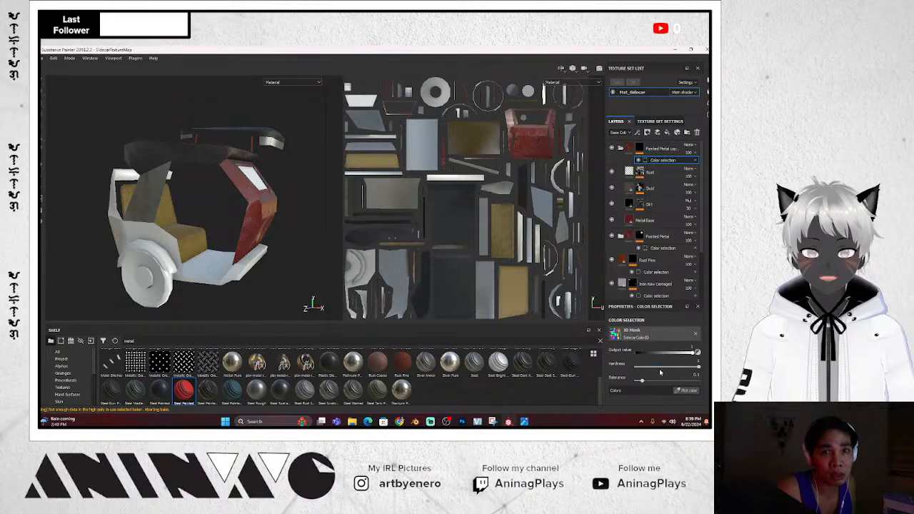
pyautogui.click(691, 391)
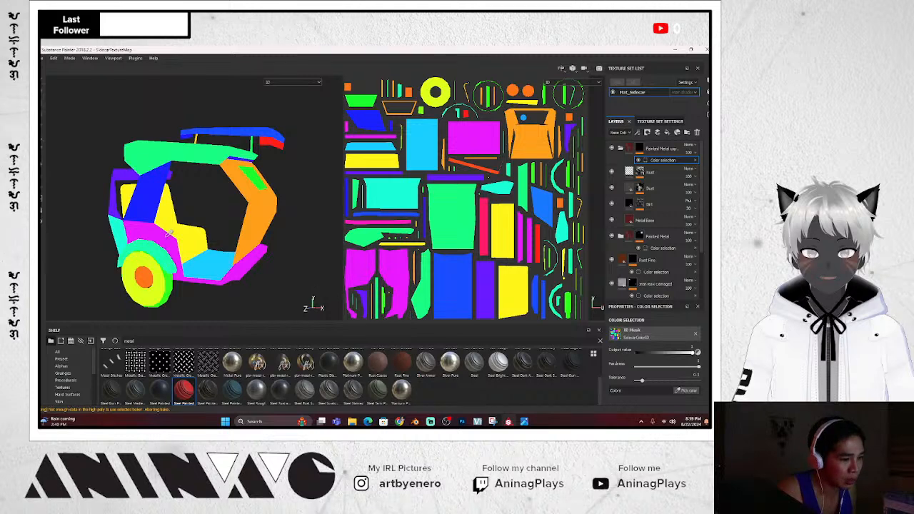
pyautogui.click(245, 268)
pyautogui.moveTo(243, 277)
pyautogui.keyDown('alt'); pyautogui.mouseDown()
pyautogui.moveTo(249, 290)
pyautogui.moveTo(267, 283)
pyautogui.moveTo(255, 280)
pyautogui.mouseUp(); pyautogui.keyUp('alt')
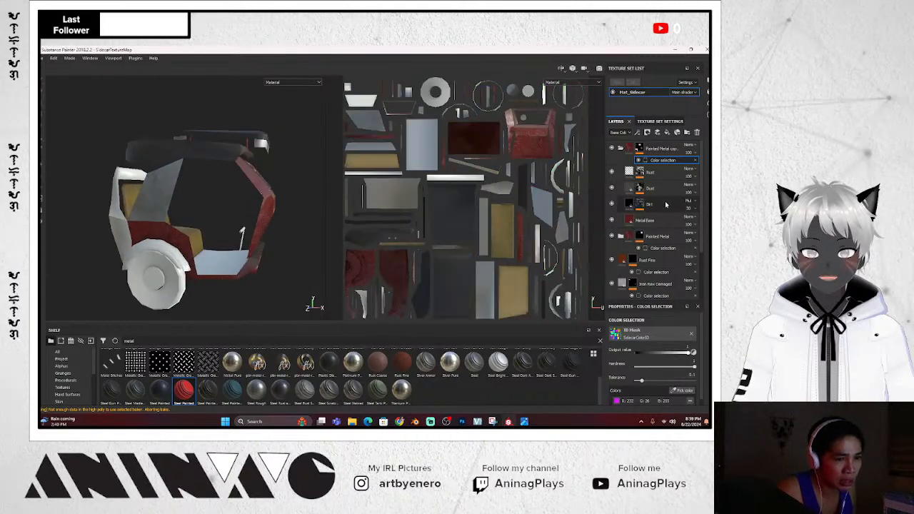
pyautogui.click(630, 148)
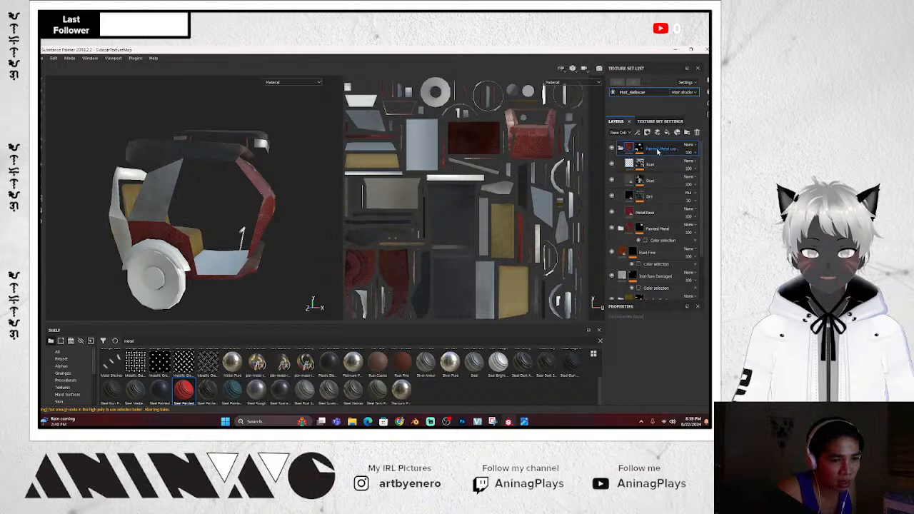
# Try a dark teal Metal Base colour on the copy and check it against the reference
pyautogui.click(647, 214)
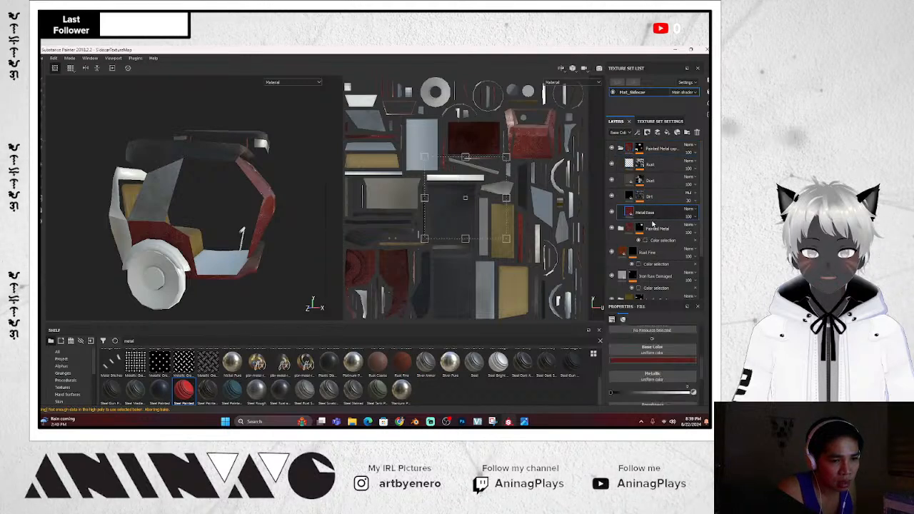
pyautogui.click(661, 361)
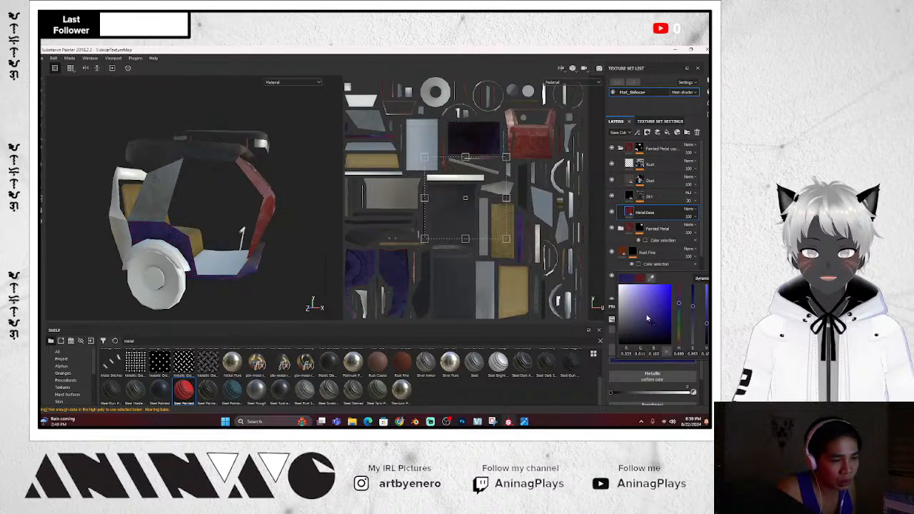
pyautogui.moveTo(648, 319); pyautogui.dragTo(678, 312)
pyautogui.click(636, 338)
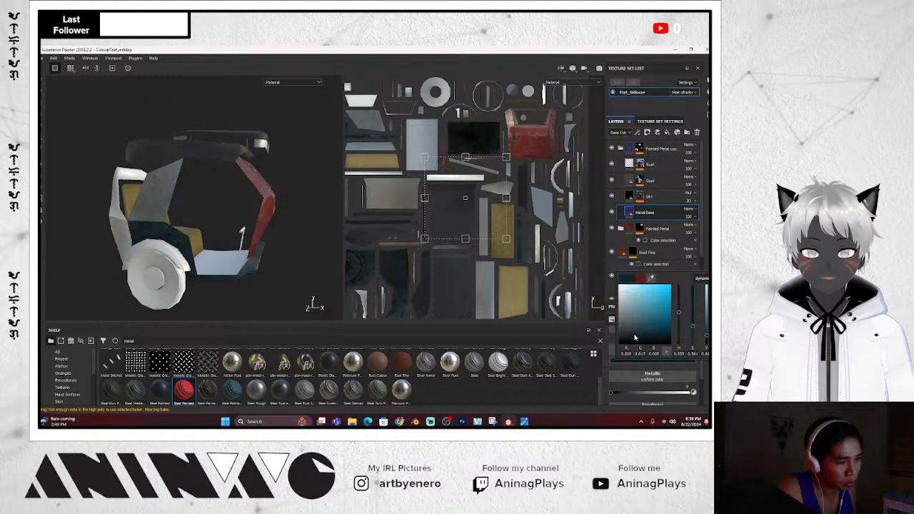
pyautogui.click(637, 327)
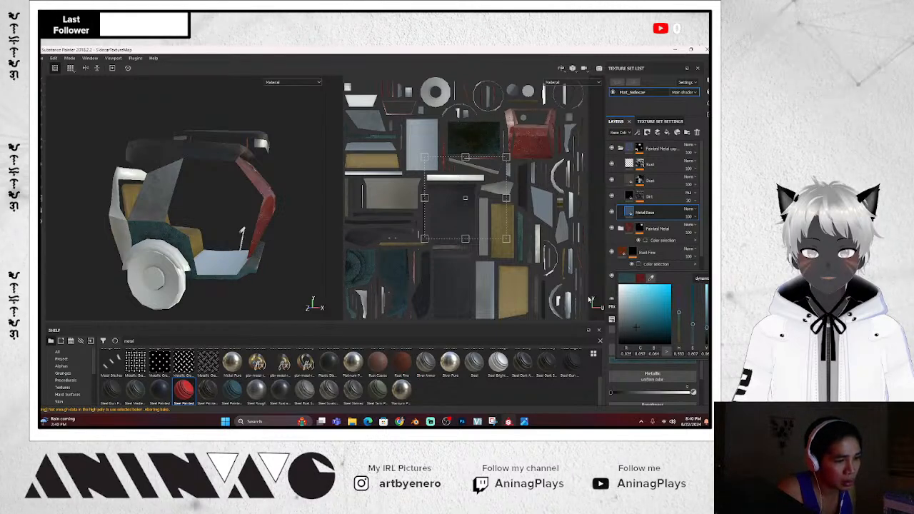
pyautogui.moveTo(275, 261)
pyautogui.keyDown('alt'); pyautogui.mouseDown()
pyautogui.moveTo(205, 267)
pyautogui.moveTo(227, 278)
pyautogui.moveTo(262, 264)
pyautogui.moveTo(267, 275)
pyautogui.moveTo(225, 277)
pyautogui.moveTo(312, 302)
pyautogui.moveTo(278, 253)
pyautogui.moveTo(289, 265)
pyautogui.mouseUp(); pyautogui.keyUp('alt')
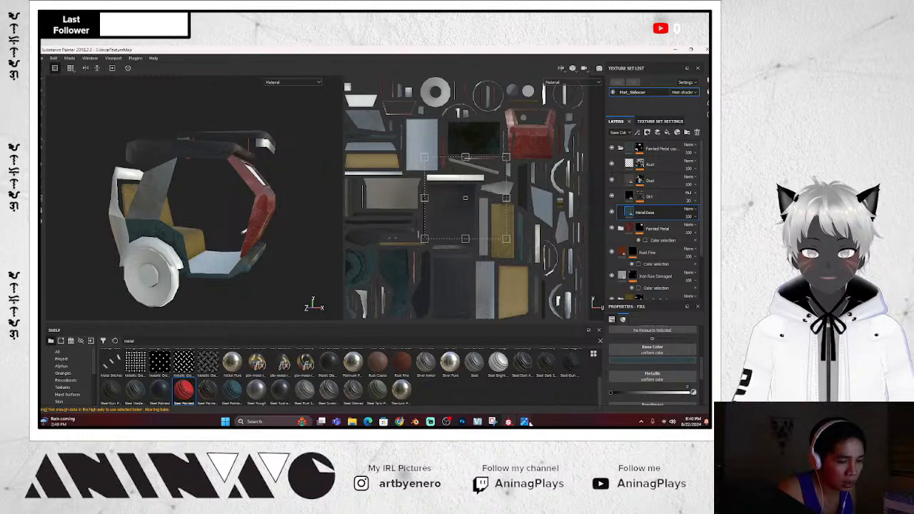
pyautogui.click(529, 423)
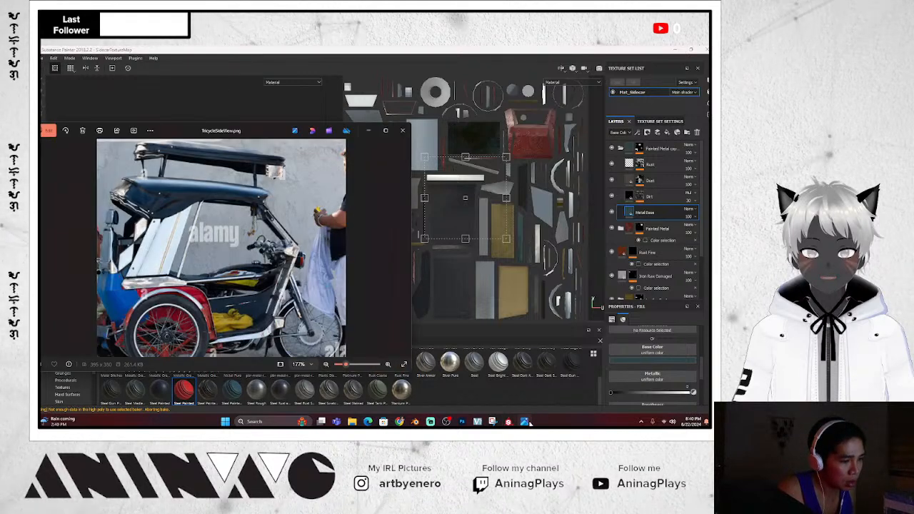
pyautogui.click(529, 423)
pyautogui.keyDown('alt'); pyautogui.moveTo(238, 301); pyautogui.dragTo(256, 287); pyautogui.keyUp('alt')
# Change the copy's Metal Base colour to red
pyautogui.click(640, 361)
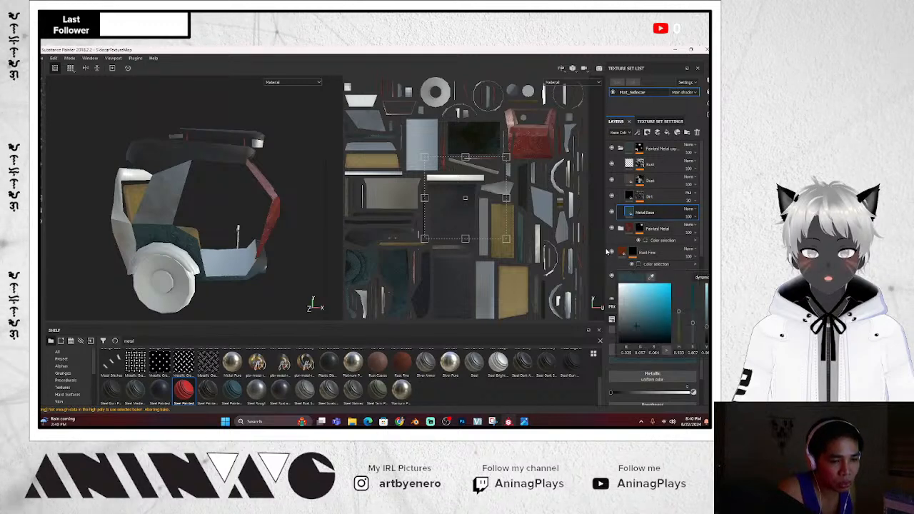
pyautogui.moveTo(682, 314); pyautogui.dragTo(679, 287)
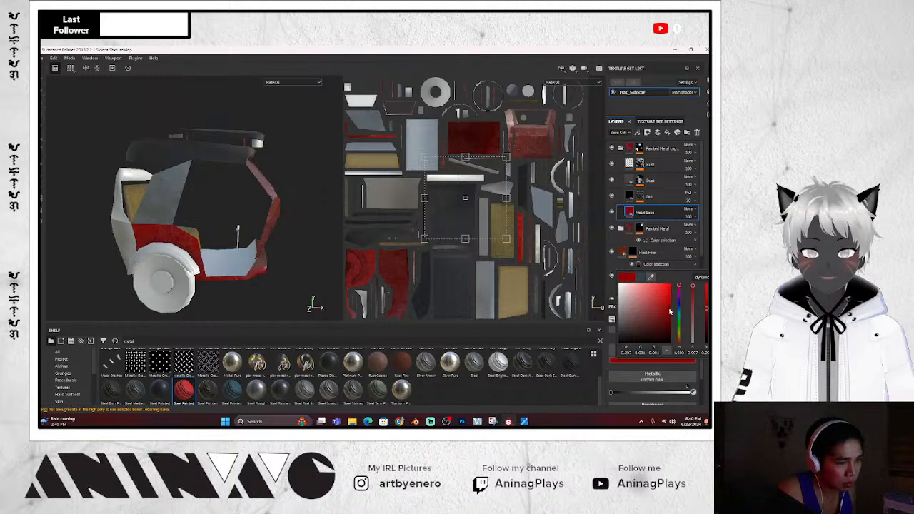
pyautogui.click(278, 307)
pyautogui.keyDown('alt'); pyautogui.moveTo(289, 275); pyautogui.dragTo(250, 264); pyautogui.keyUp('alt')
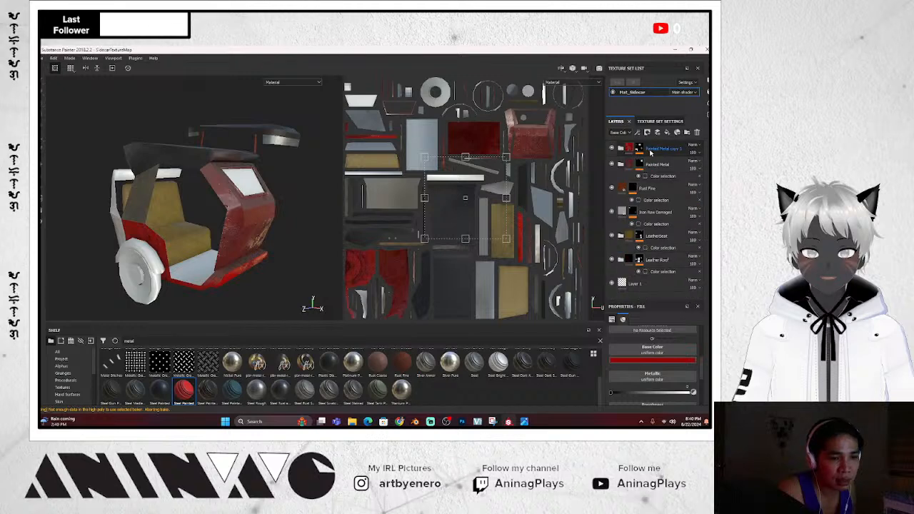
# Duplicate the red Painted Metal copy folder and inspect the new folder's layers
pyautogui.rightClick(628, 148)
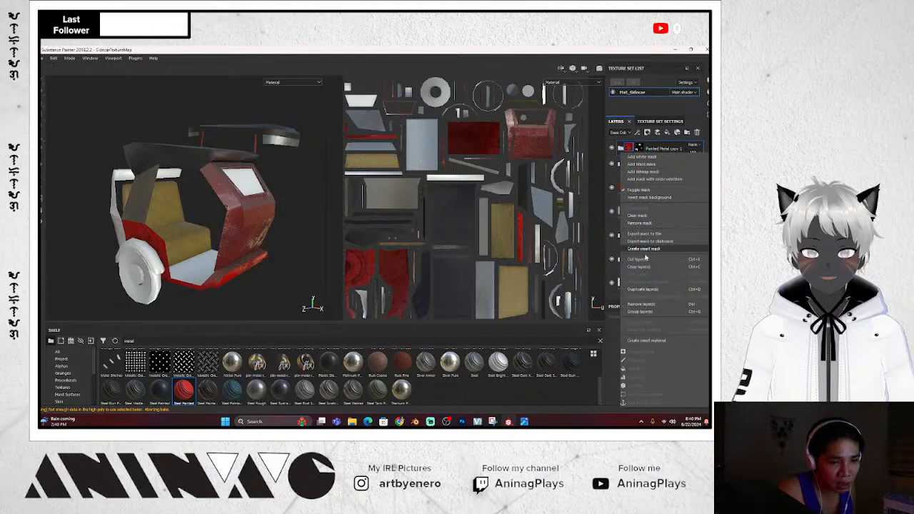
pyautogui.click(644, 290)
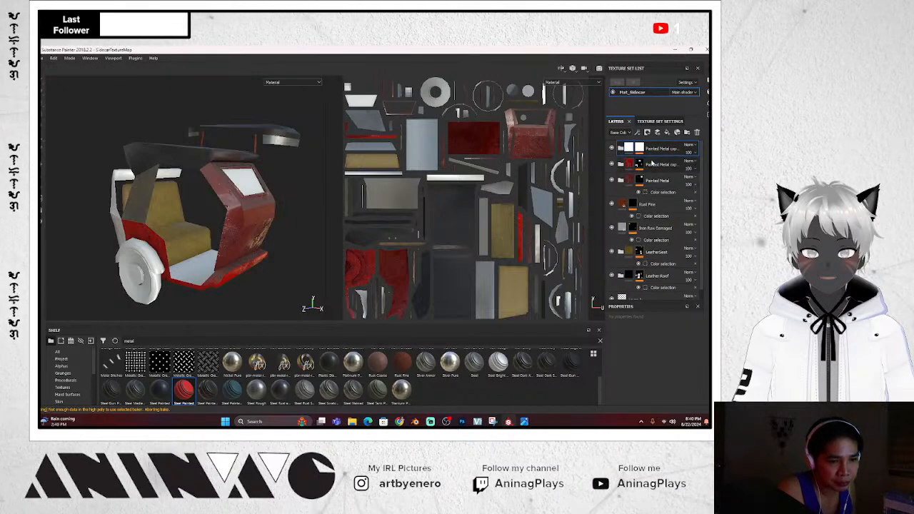
pyautogui.click(622, 148)
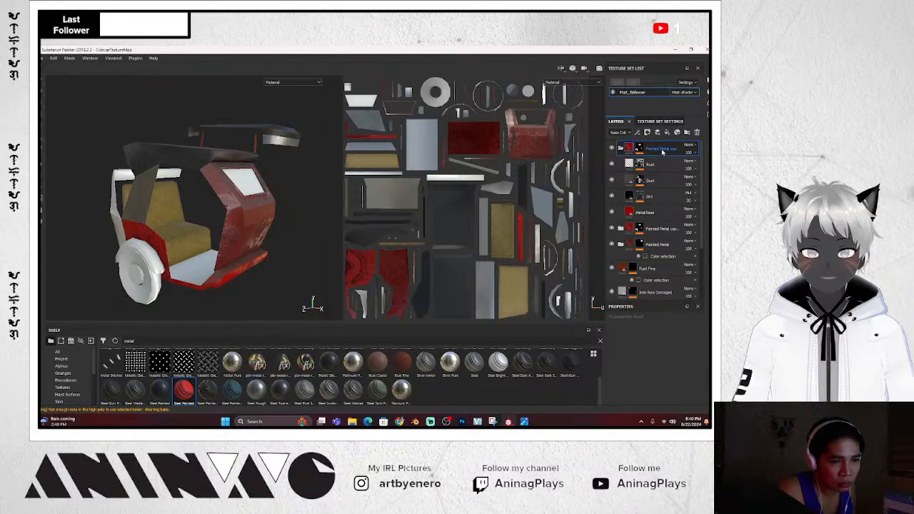
pyautogui.click(622, 148)
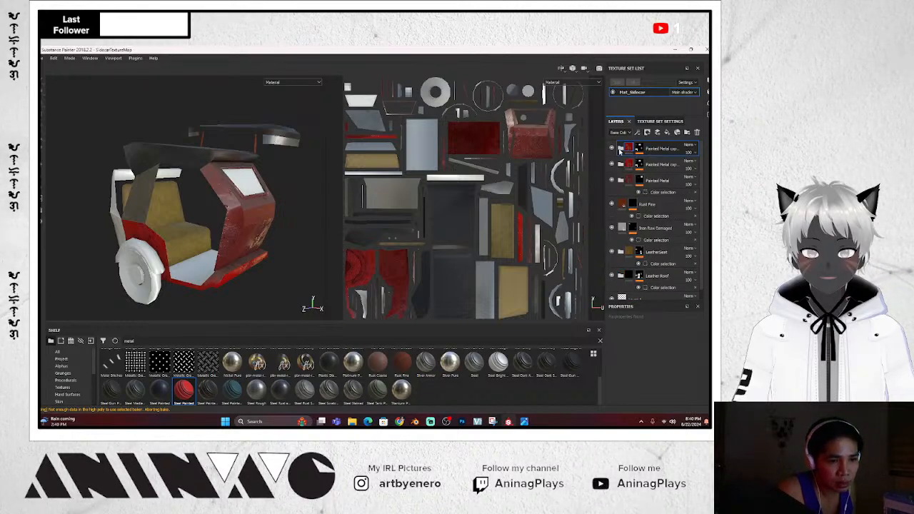
pyautogui.click(621, 149)
pyautogui.rightClick(670, 153)
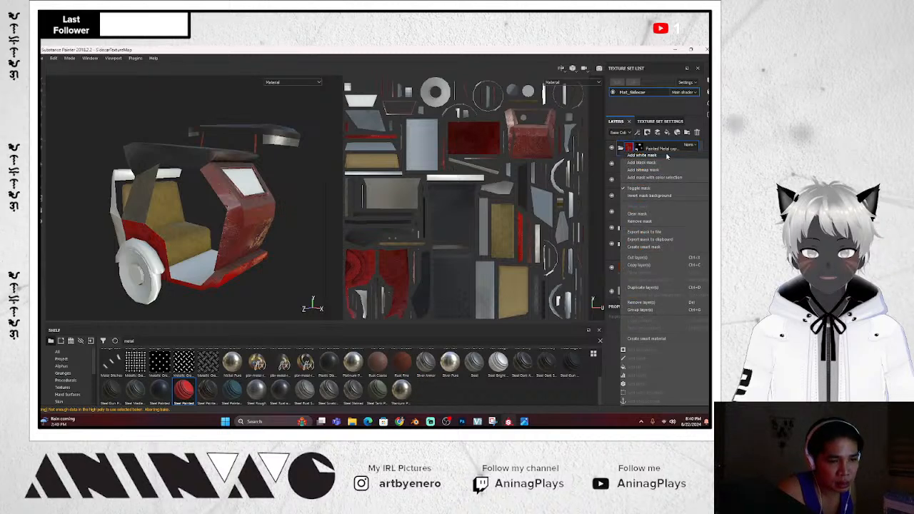
pyautogui.click(639, 147)
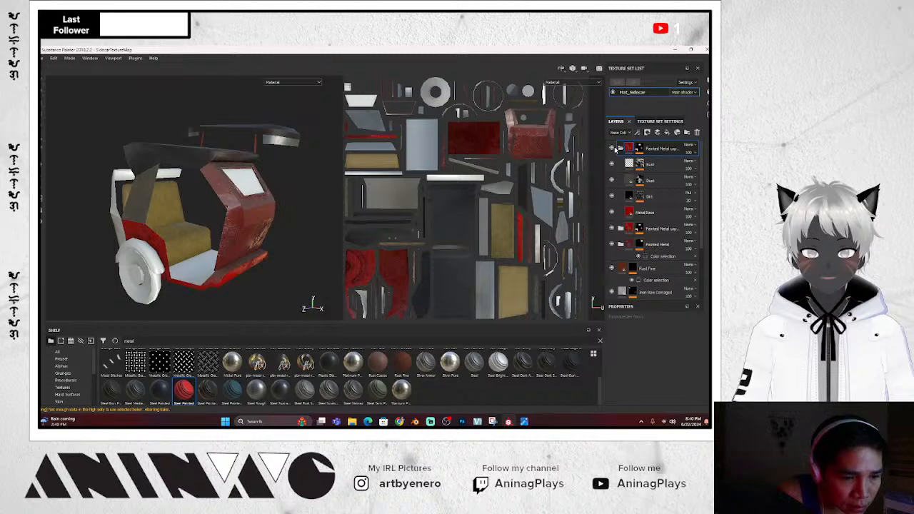
# Add a colour-selection mask to the new top folder using the cyan panel ID colour
pyautogui.click(647, 212)
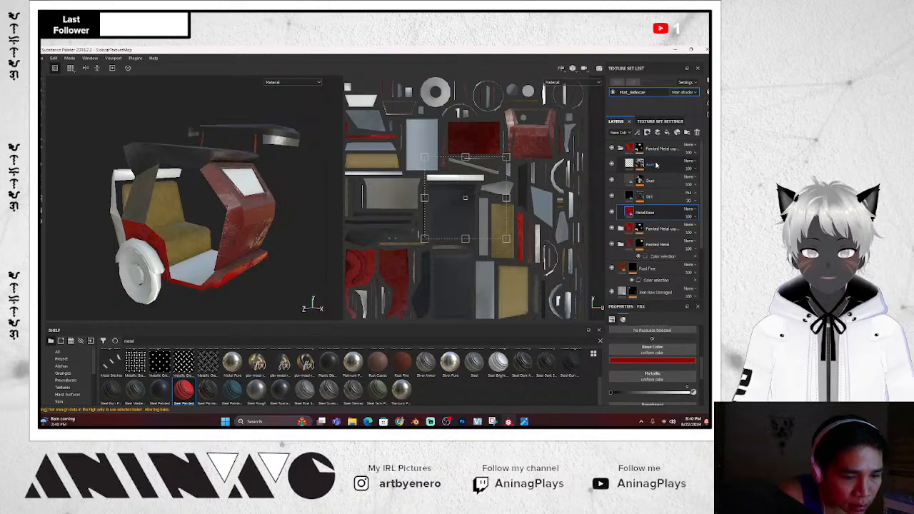
pyautogui.click(656, 165)
pyautogui.click(660, 152)
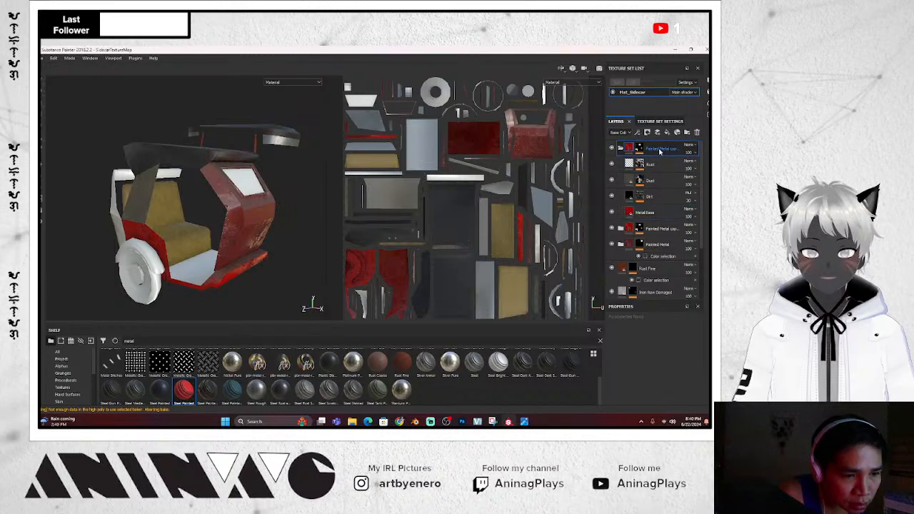
pyautogui.rightClick(660, 150)
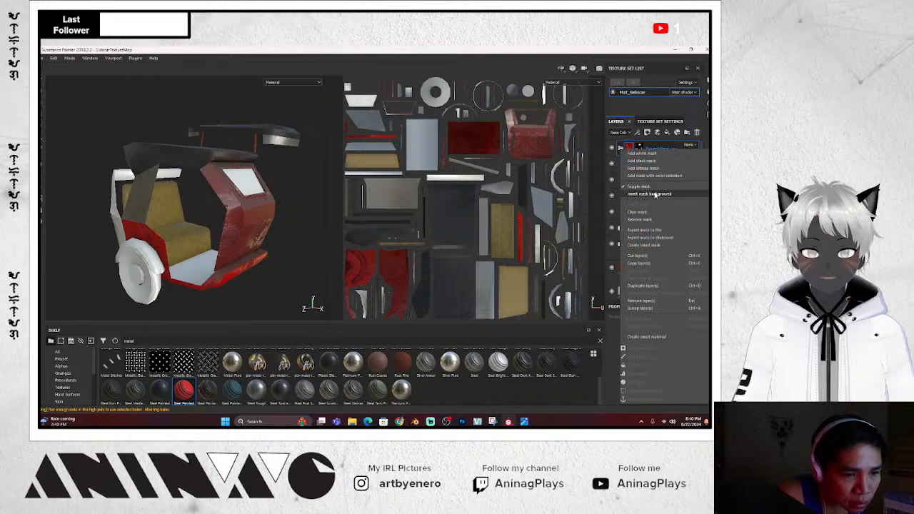
pyautogui.click(657, 176)
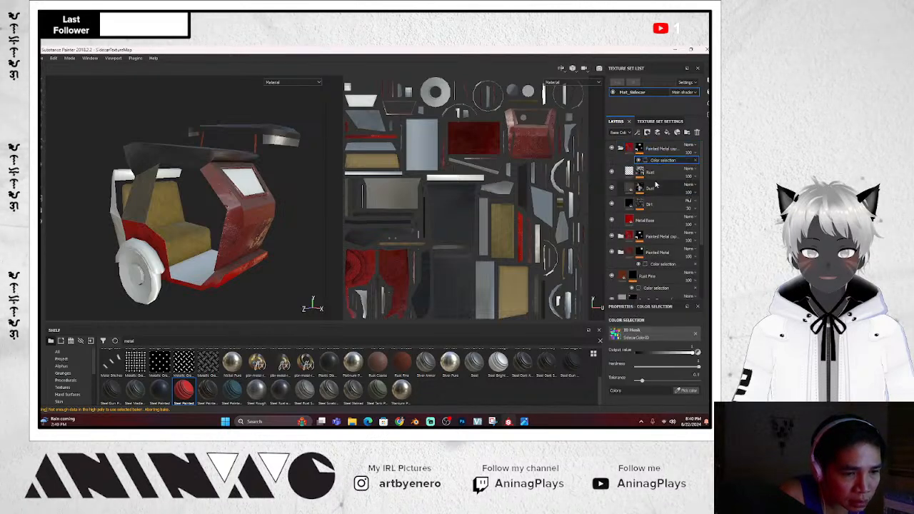
pyautogui.click(688, 392)
pyautogui.click(125, 230)
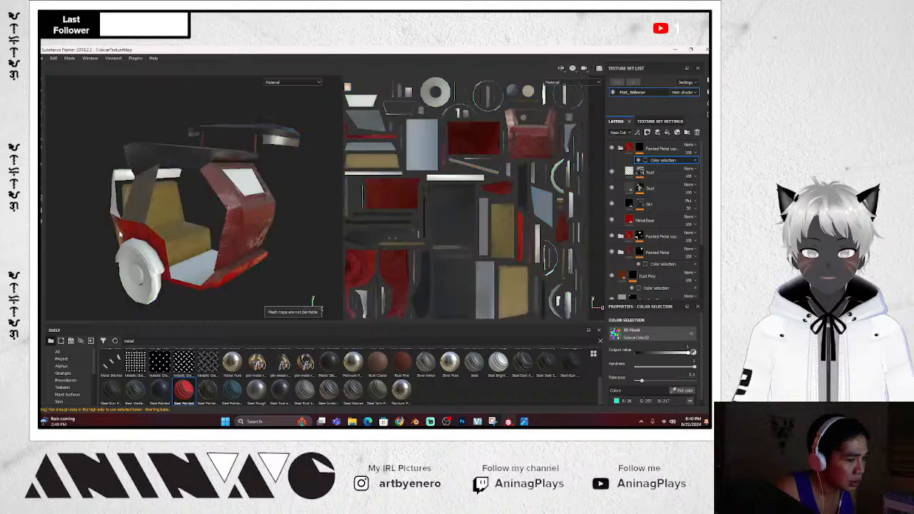
pyautogui.keyDown('alt'); pyautogui.moveTo(271, 288); pyautogui.dragTo(337, 268); pyautogui.keyUp('alt')
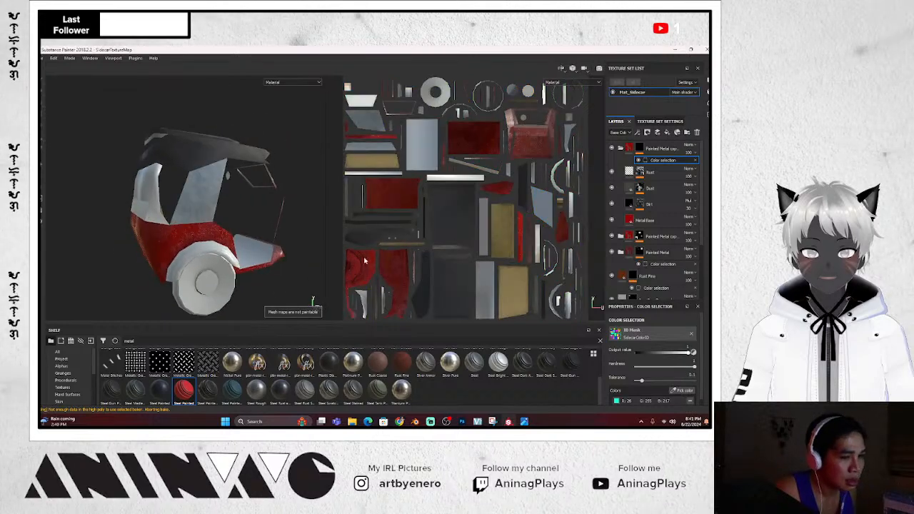
# Set the top copy's Metal Base to dark blue and inspect the blue sidecar panels
pyautogui.click(657, 222)
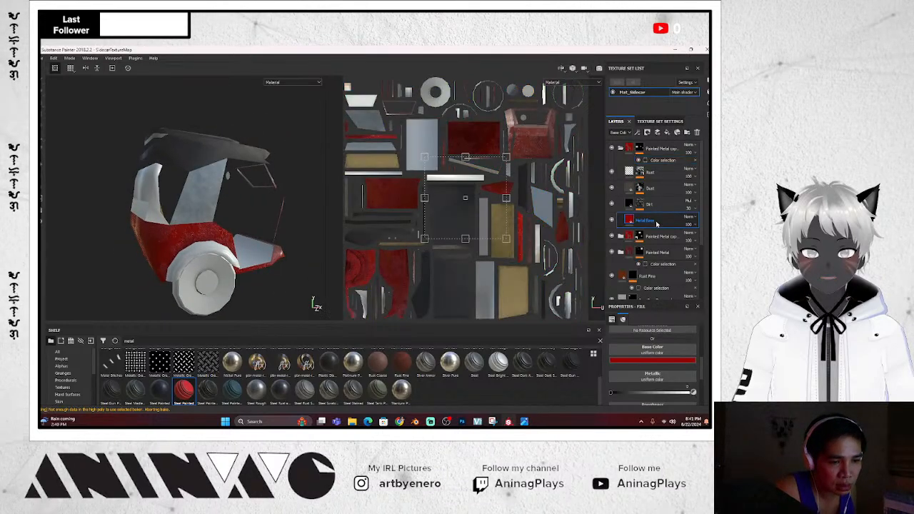
pyautogui.click(652, 359)
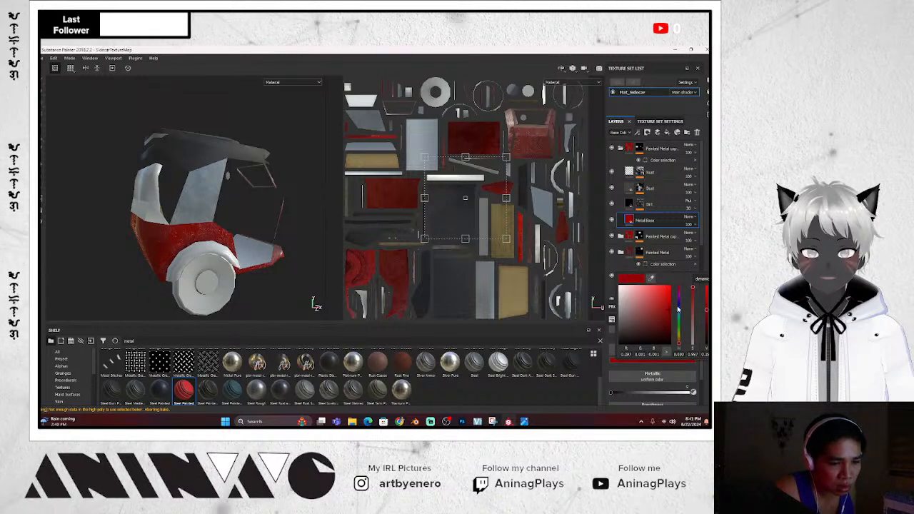
pyautogui.moveTo(680, 320); pyautogui.dragTo(680, 313)
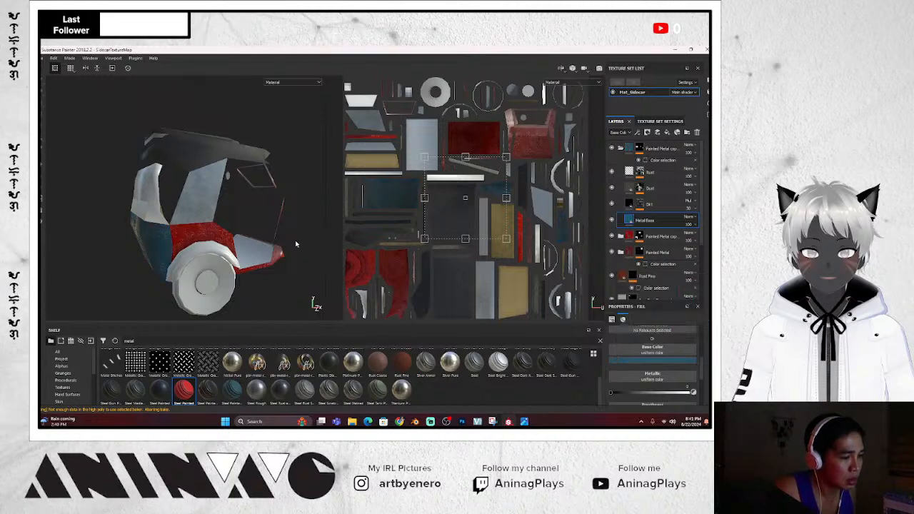
pyautogui.keyDown('alt'); pyautogui.moveTo(296, 245); pyautogui.dragTo(227, 266); pyautogui.keyUp('alt')
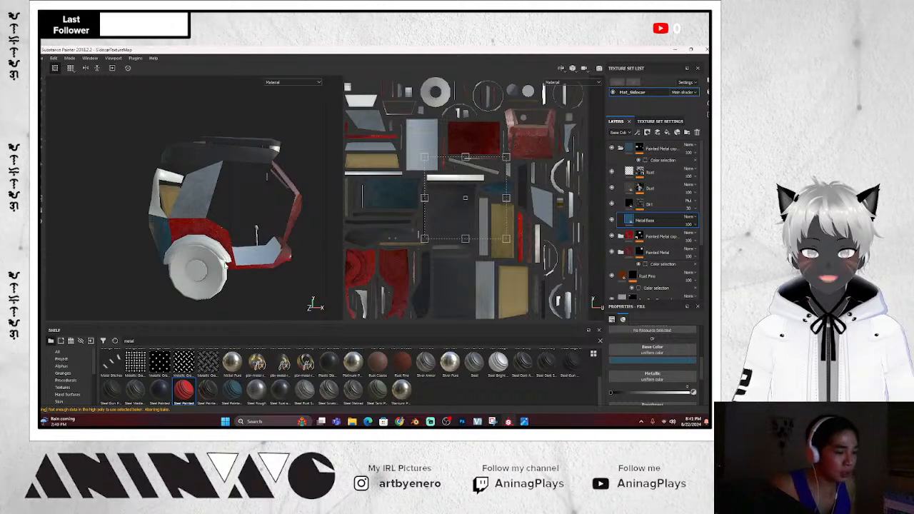
pyautogui.scroll(2, 269, 230)
pyautogui.scroll(-3, 269, 229)
pyautogui.keyDown('alt'); pyautogui.moveTo(270, 229); pyautogui.dragTo(317, 242); pyautogui.keyUp('alt')
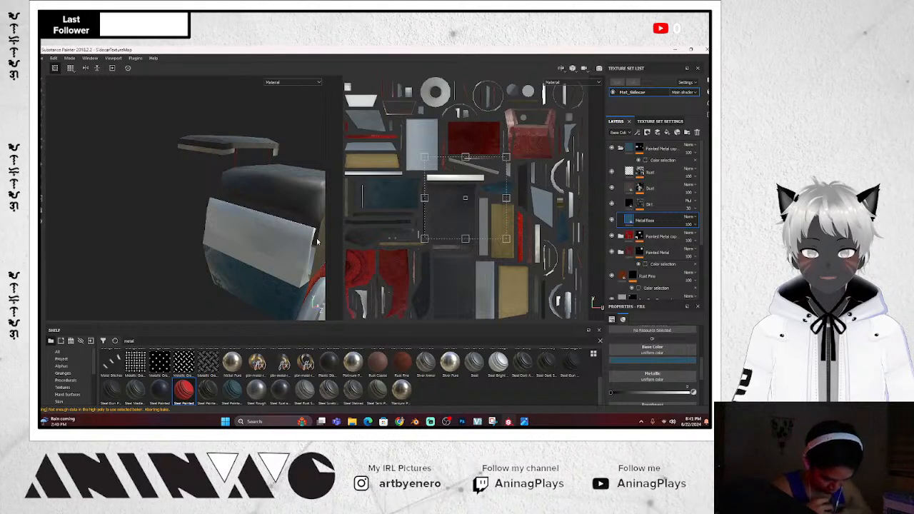
pyautogui.scroll(1, 288, 224)
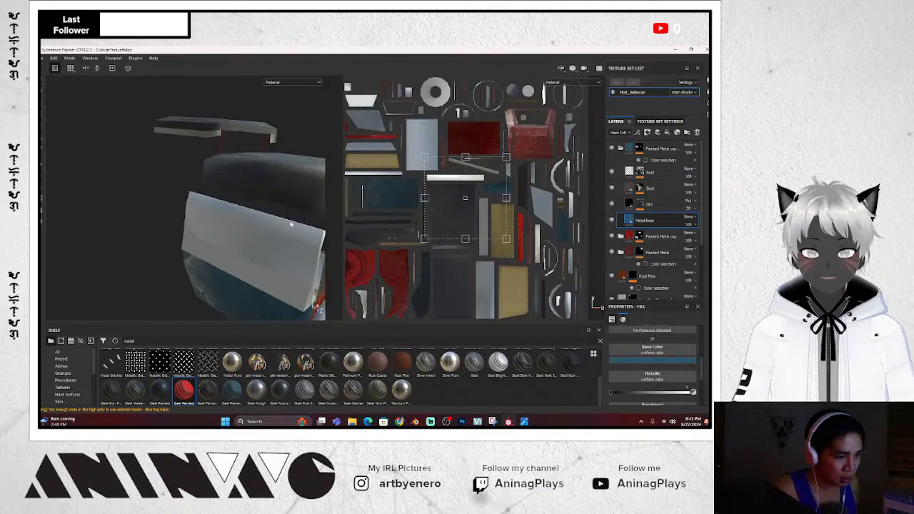
pyautogui.scroll(-1, 289, 223)
pyautogui.keyDown('alt'); pyautogui.moveTo(289, 223); pyautogui.dragTo(277, 235); pyautogui.keyUp('alt')
pyautogui.scroll(-2, 278, 234)
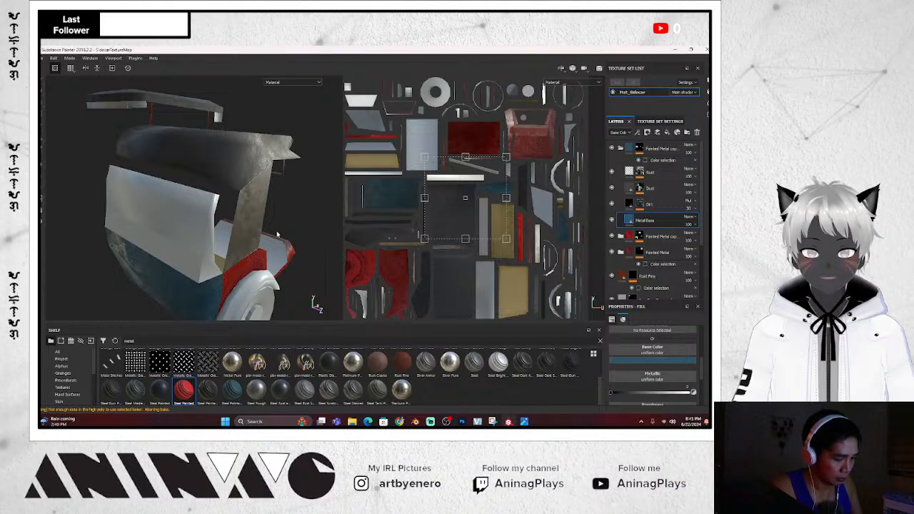
pyautogui.scroll(3, 321, 230)
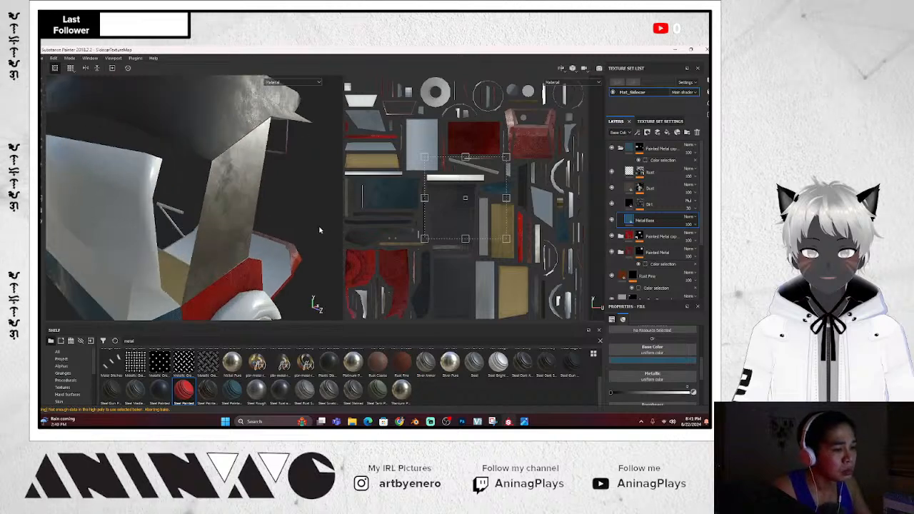
pyautogui.scroll(-5, 312, 220)
pyautogui.keyDown('alt'); pyautogui.moveTo(311, 226); pyautogui.dragTo(286, 232); pyautogui.keyUp('alt')
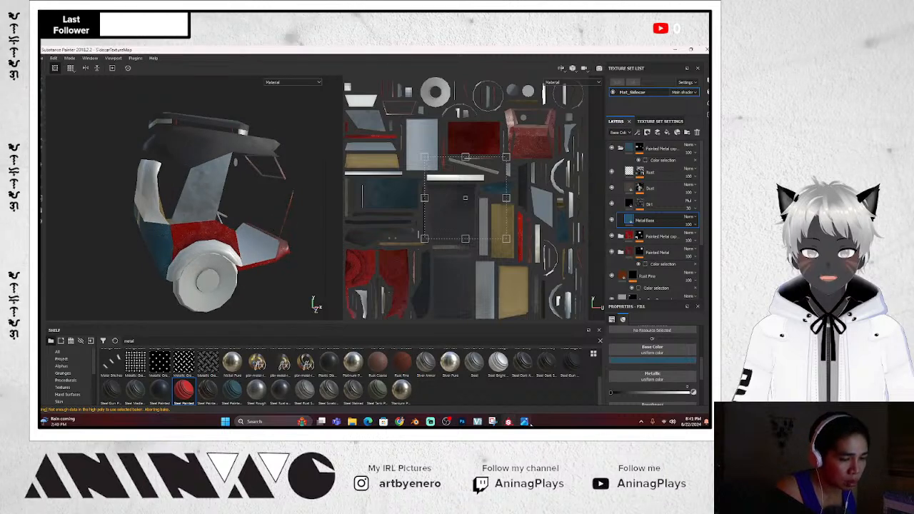
# Check Iron Raw Damaged's coverage by toggling it, then rename it to 'Metal'
pyautogui.click(525, 422)
pyautogui.click(421, 338)
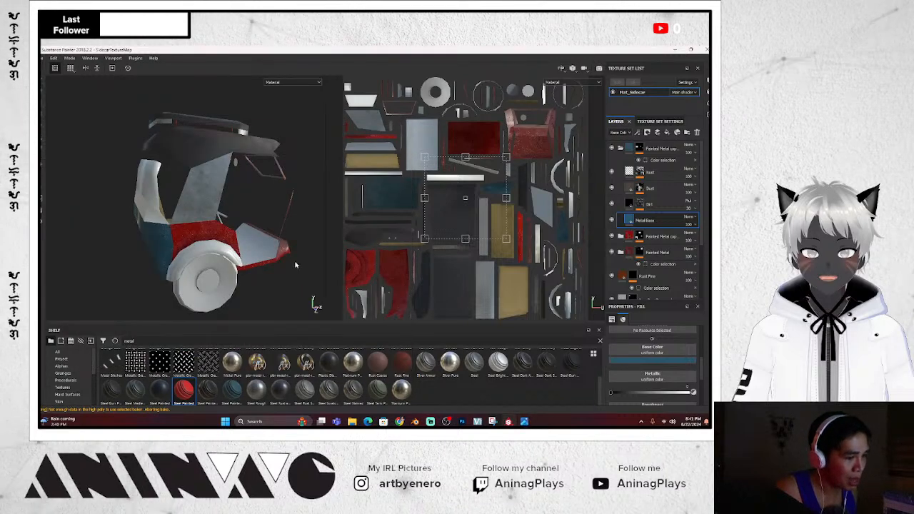
pyautogui.keyDown('alt'); pyautogui.moveTo(295, 265); pyautogui.dragTo(305, 271); pyautogui.keyUp('alt')
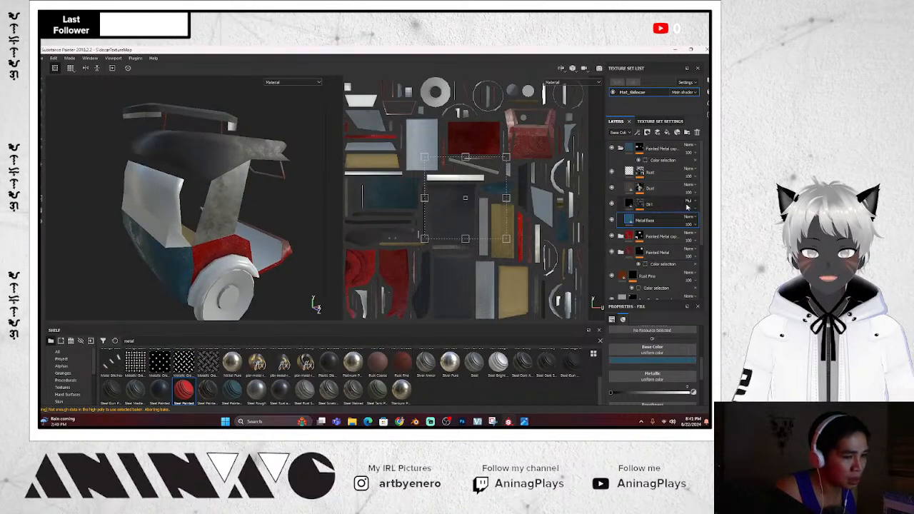
pyautogui.click(620, 148)
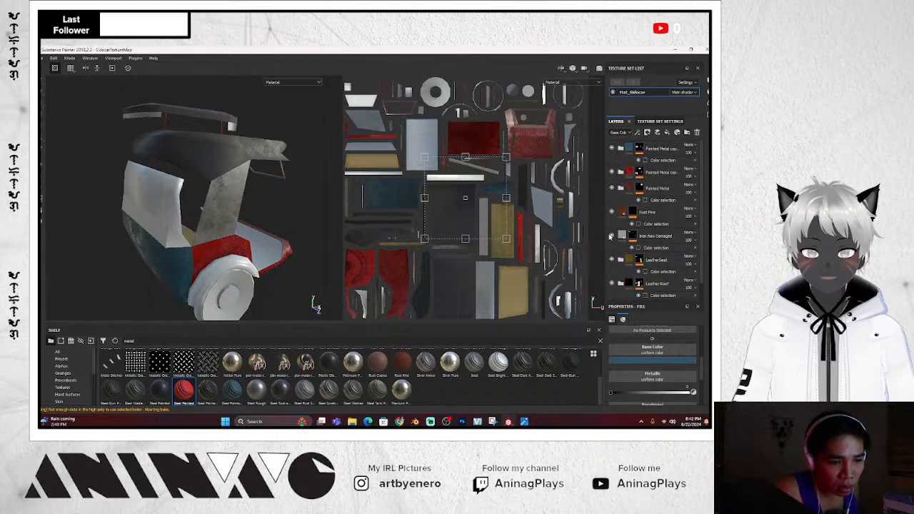
pyautogui.click(611, 236)
pyautogui.click(612, 236)
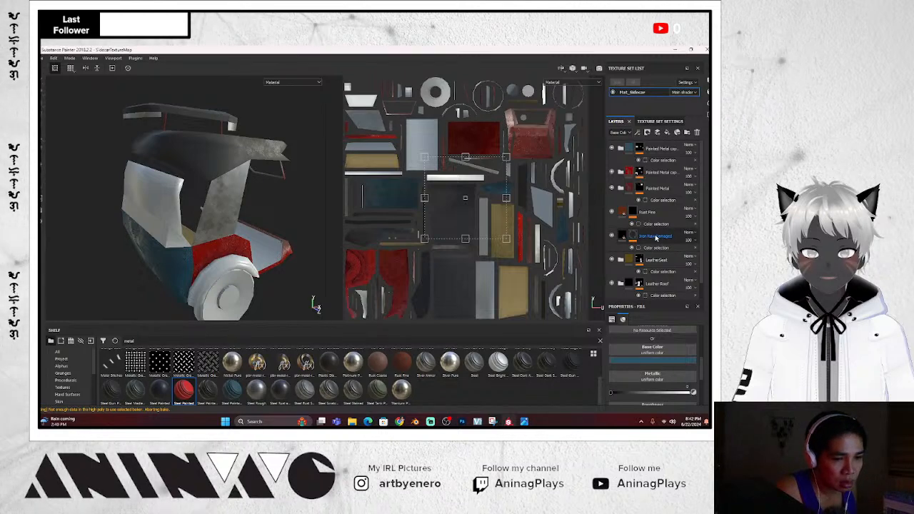
pyautogui.doubleClick(656, 236)
pyautogui.write('Metal')
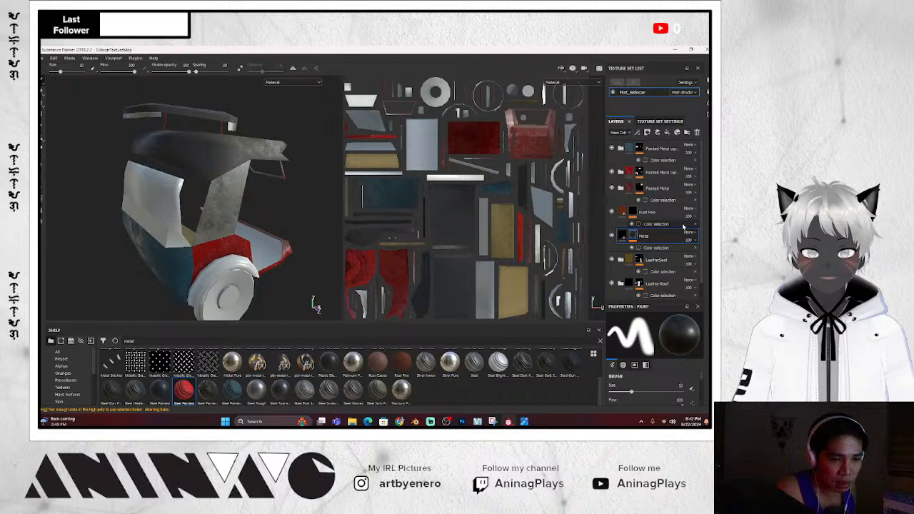
pyautogui.click(656, 247)
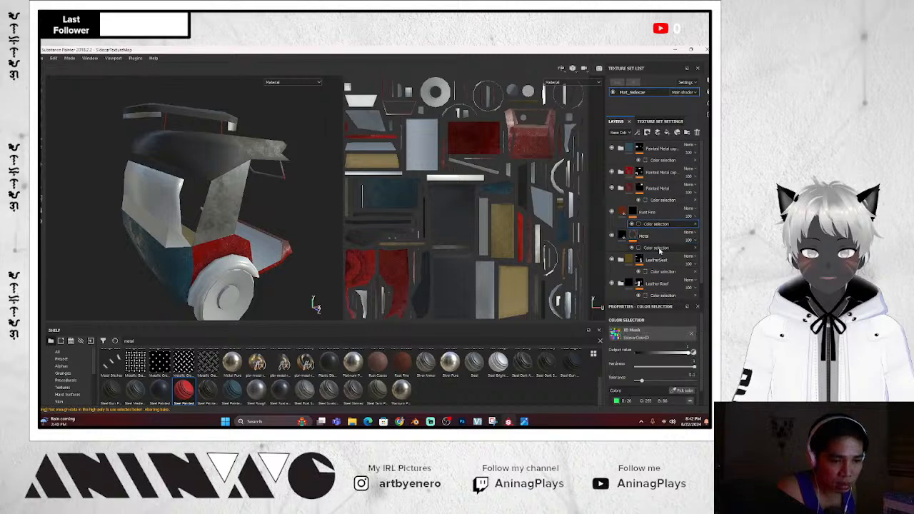
# Set the Metal layer's colour-selection mask to the red ID area
pyautogui.click(682, 390)
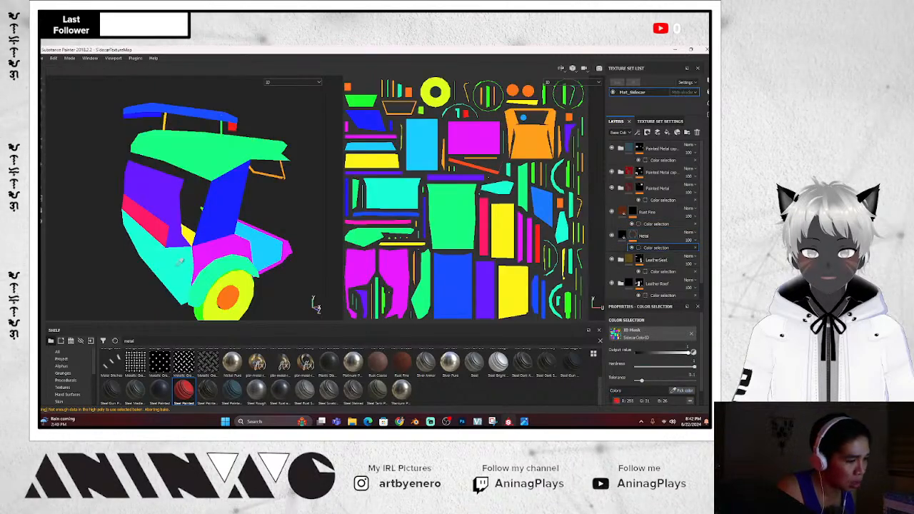
pyautogui.click(157, 208)
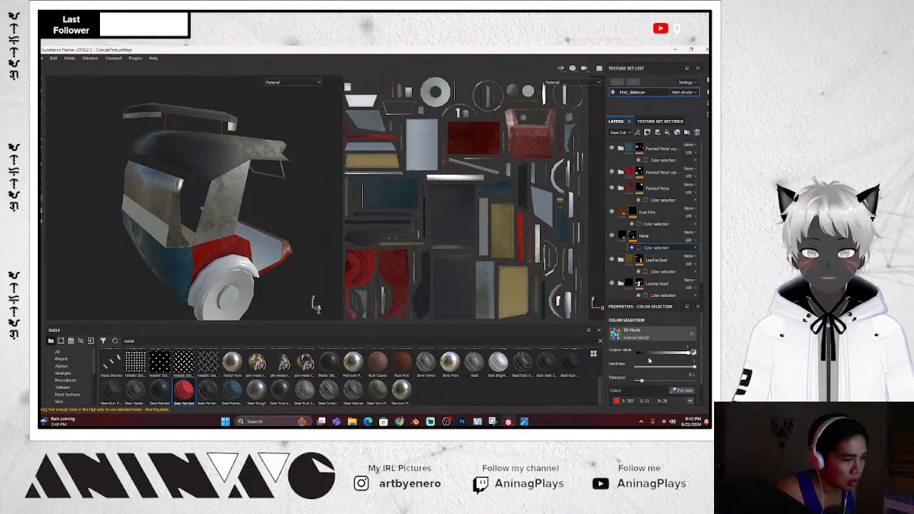
pyautogui.moveTo(265, 224)
pyautogui.keyDown('alt'); pyautogui.mouseDown()
pyautogui.moveTo(298, 210)
pyautogui.moveTo(211, 239)
pyautogui.moveTo(248, 219)
pyautogui.moveTo(304, 225)
pyautogui.mouseUp(); pyautogui.keyUp('alt')
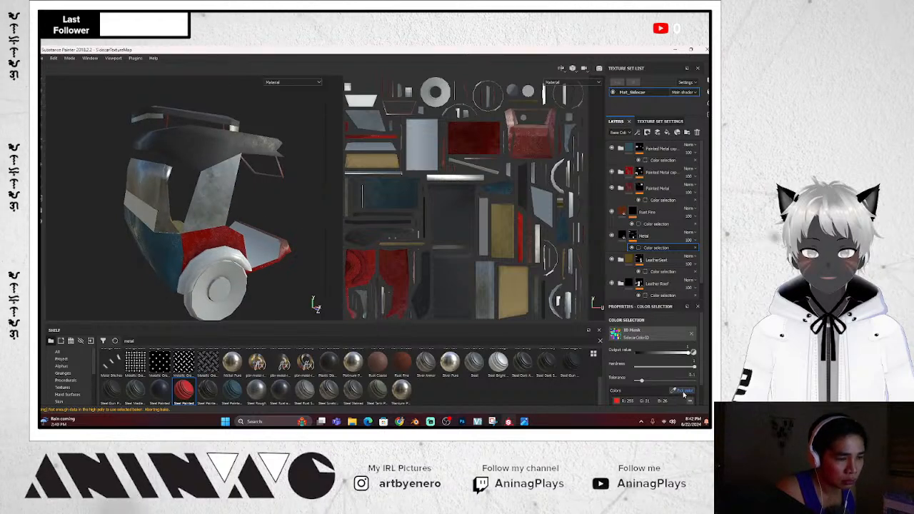
pyautogui.click(682, 393)
pyautogui.click(159, 210)
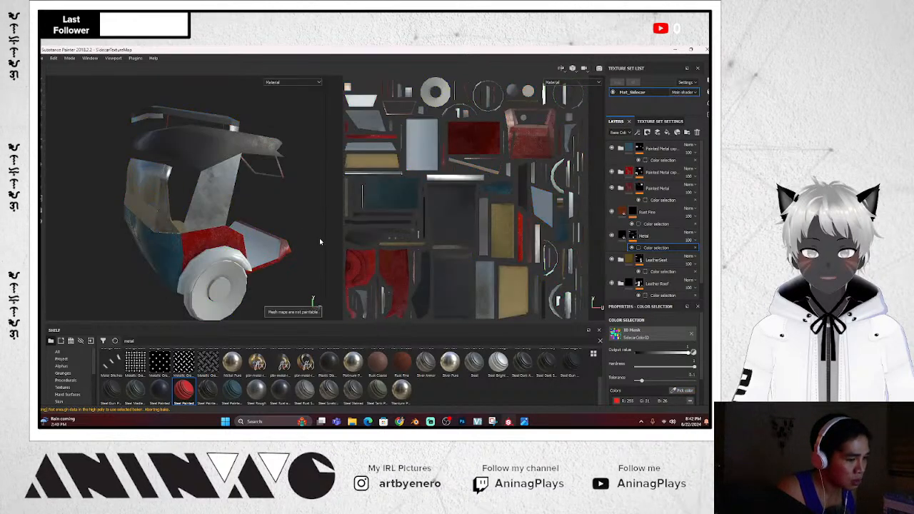
pyautogui.keyDown('alt'); pyautogui.moveTo(159, 209); pyautogui.dragTo(241, 272); pyautogui.keyUp('alt')
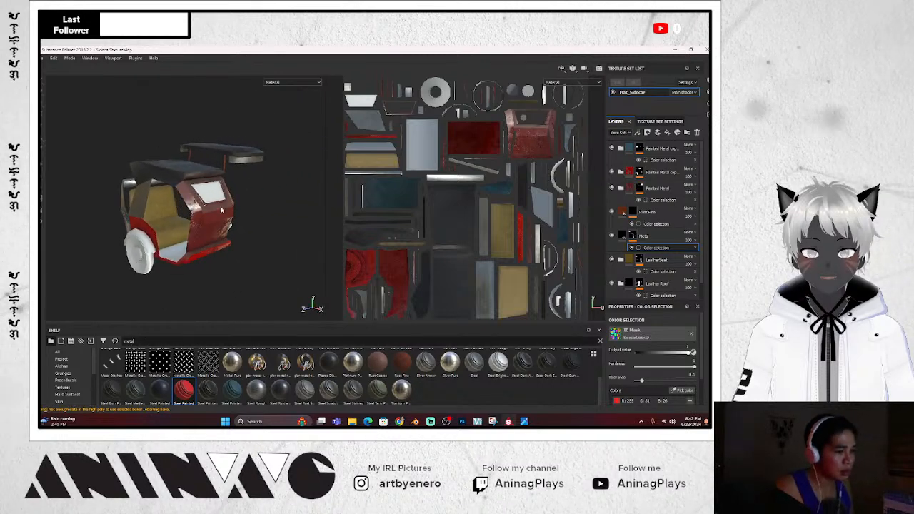
pyautogui.keyDown('alt'); pyautogui.moveTo(221, 209); pyautogui.dragTo(173, 261); pyautogui.keyUp('alt')
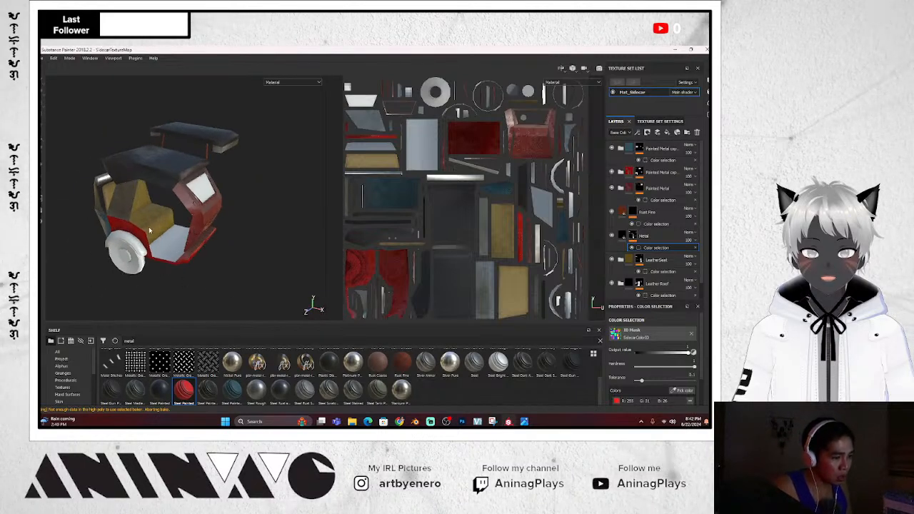
pyautogui.scroll(-2, 149, 230)
pyautogui.scroll(4, 150, 230)
pyautogui.click(151, 341)
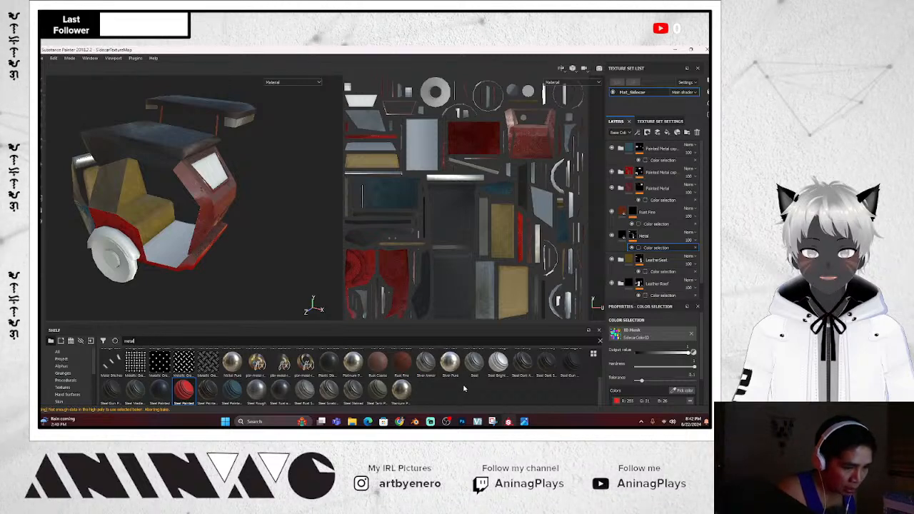
# Search the shelf for 'steel' and browse the steel materials
pyautogui.scroll(2, 465, 389)
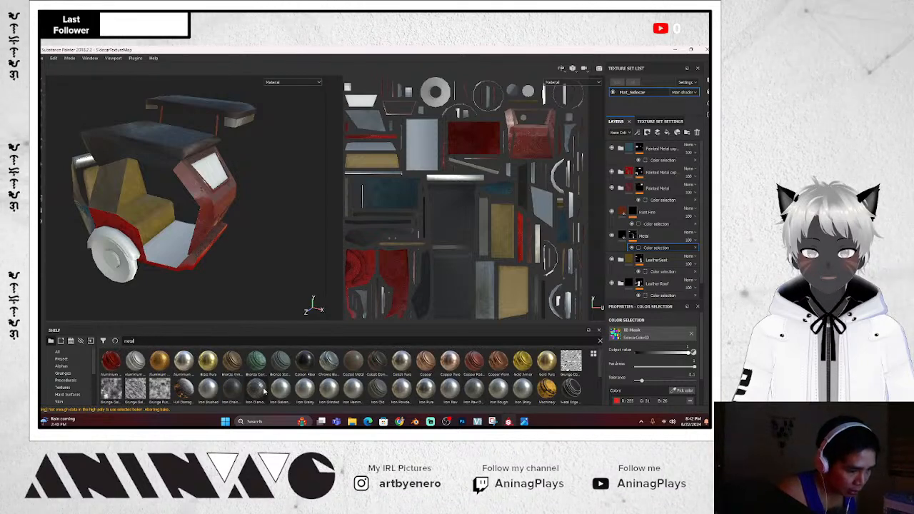
pyautogui.moveTo(264, 391)
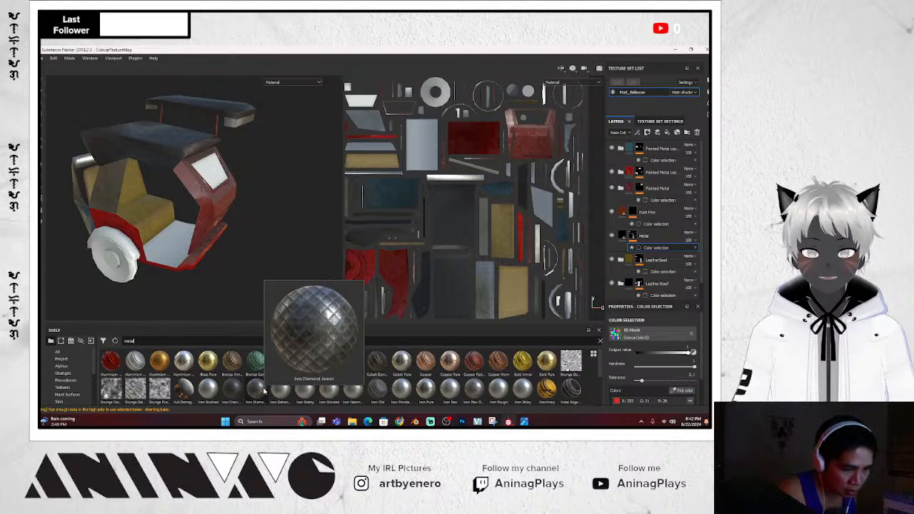
pyautogui.doubleClick(205, 338)
pyautogui.write('steel')
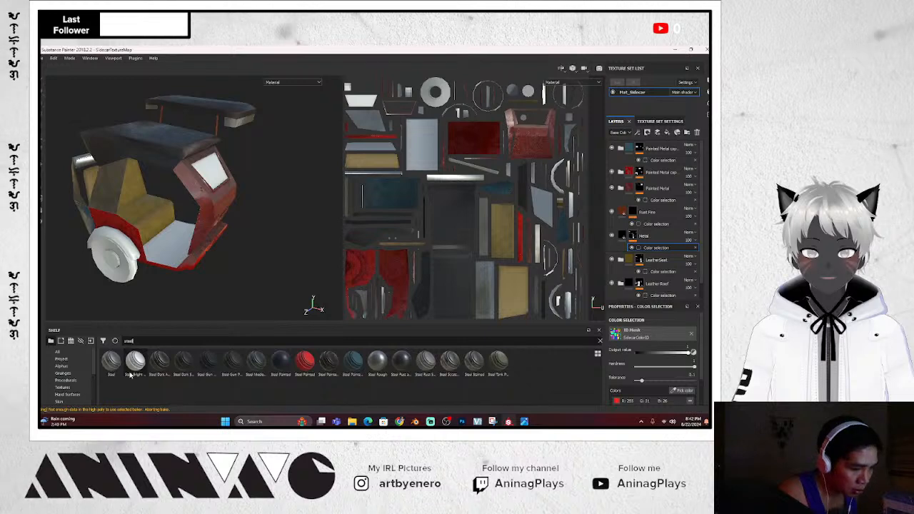
pyautogui.moveTo(131, 381)
pyautogui.moveTo(421, 366)
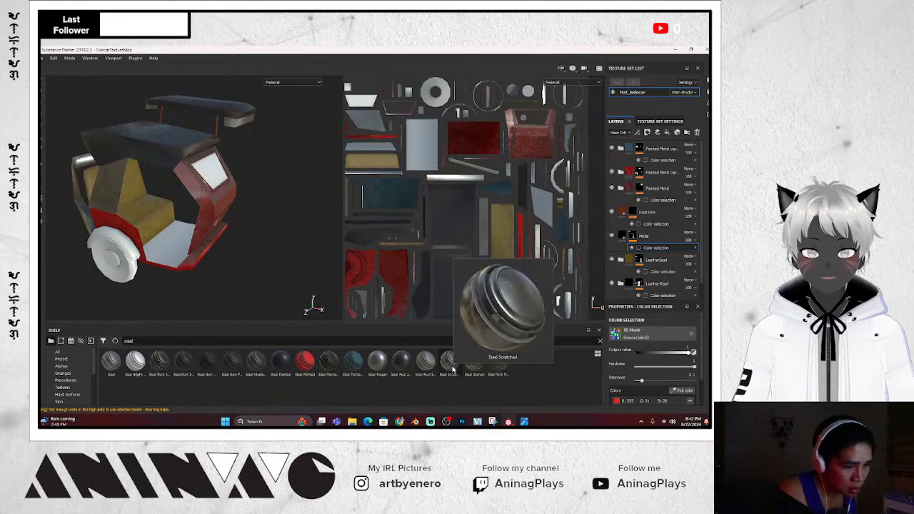
pyautogui.moveTo(477, 370)
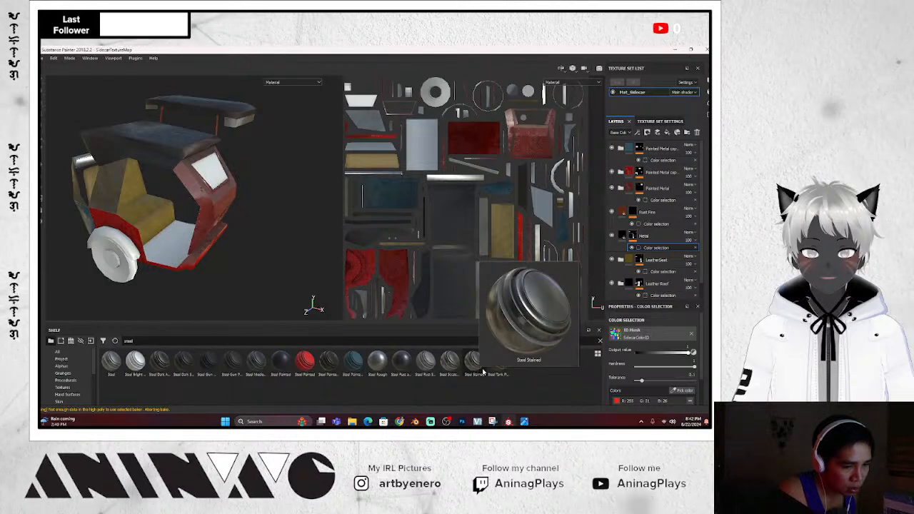
pyautogui.moveTo(505, 375)
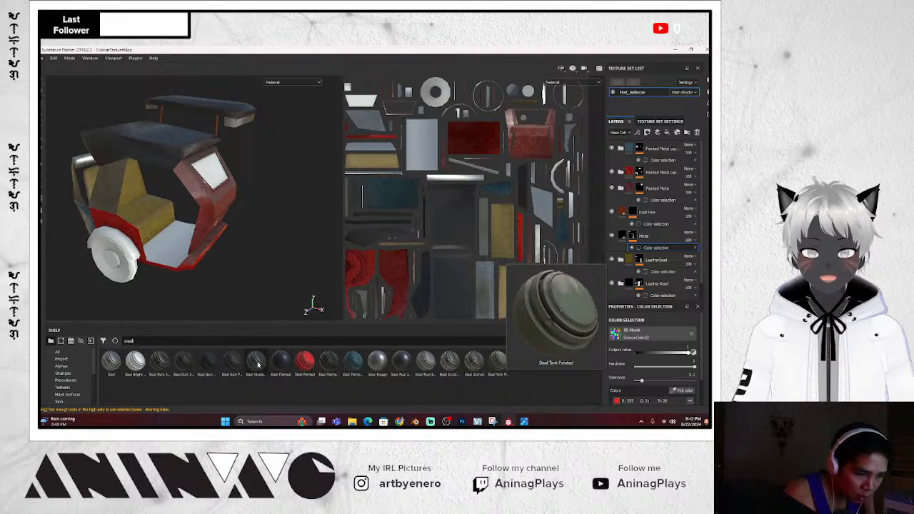
pyautogui.moveTo(258, 365)
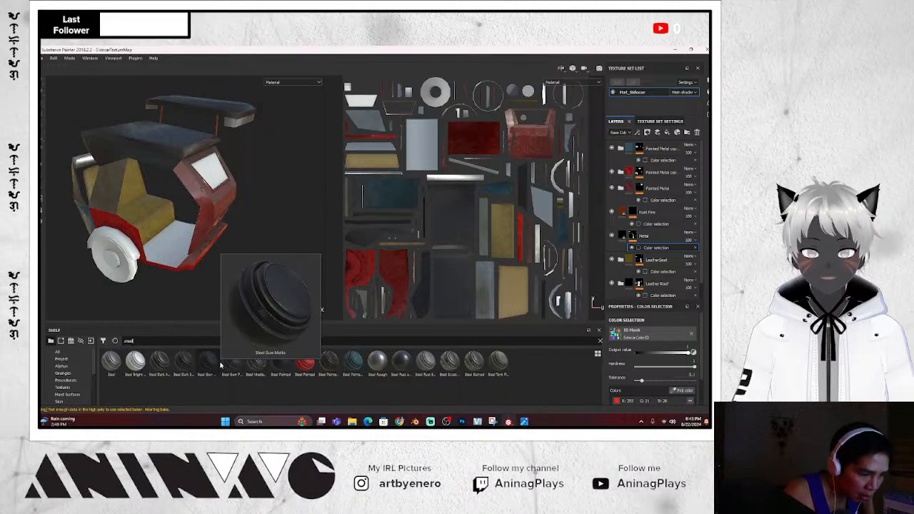
pyautogui.moveTo(155, 367)
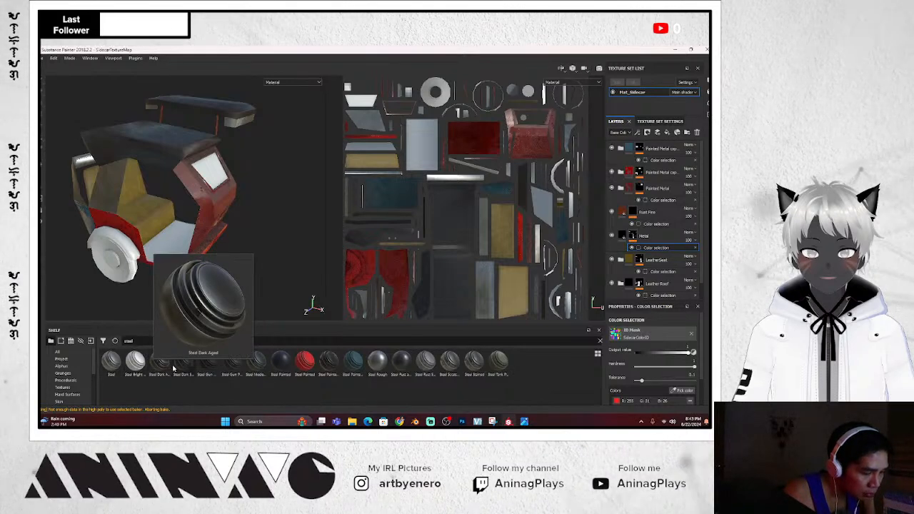
pyautogui.moveTo(202, 372)
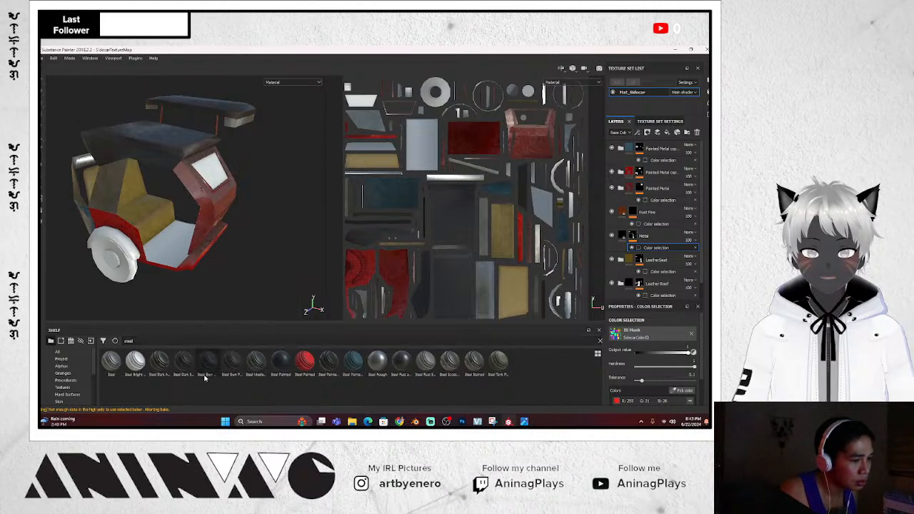
# Add Steel Gun Matte as a new layer at the top of the stack
pyautogui.click(675, 150)
pyautogui.moveTo(208, 360); pyautogui.dragTo(503, 282)
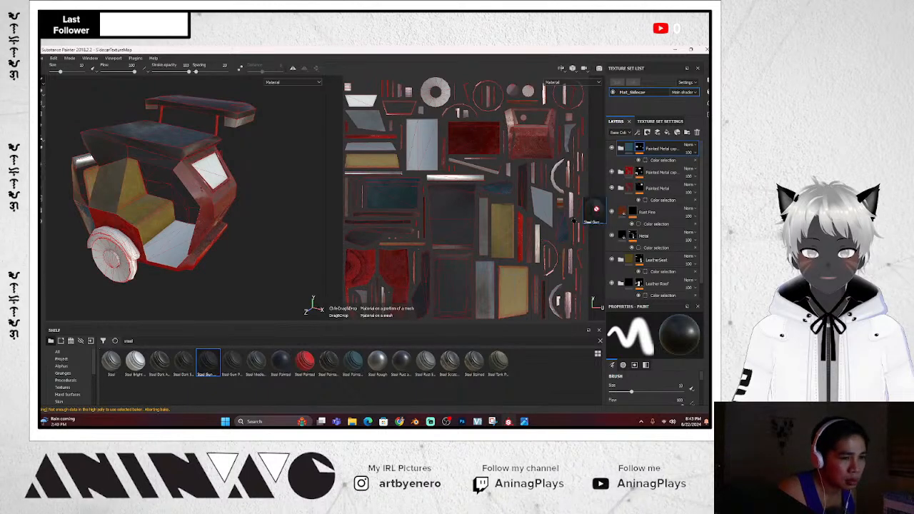
pyautogui.moveTo(596, 209); pyautogui.dragTo(666, 141)
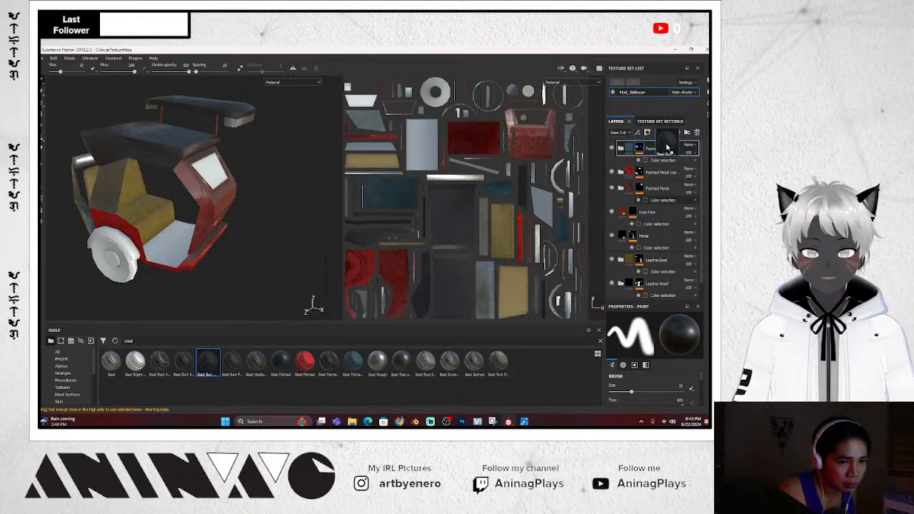
pyautogui.moveTo(667, 145); pyautogui.dragTo(667, 144)
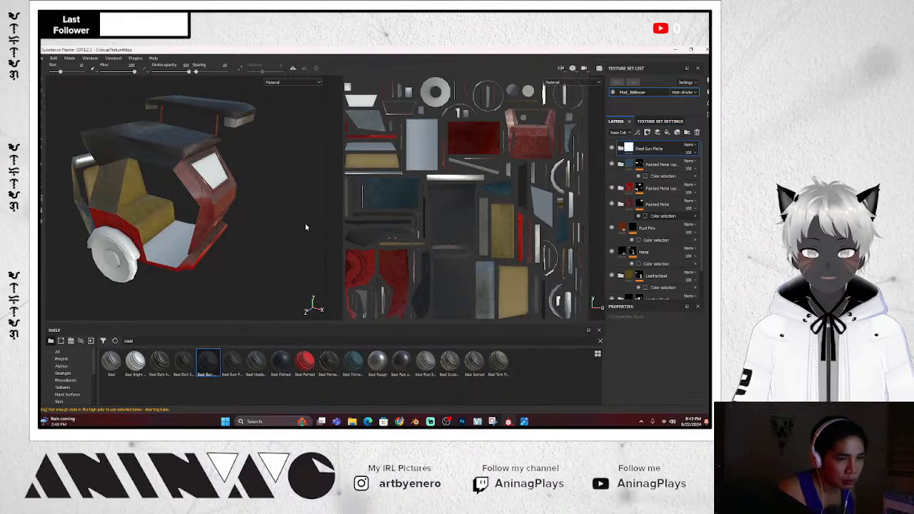
# Save the project with Ctrl+S
pyautogui.keyDown('alt'); pyautogui.moveTo(268, 235); pyautogui.dragTo(265, 231); pyautogui.keyUp('alt')
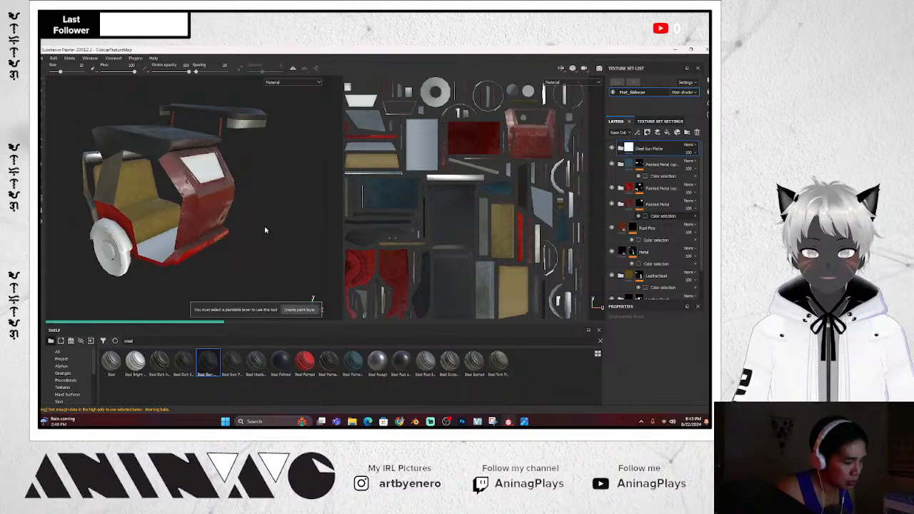
pyautogui.hotkey('ctrl', 's')
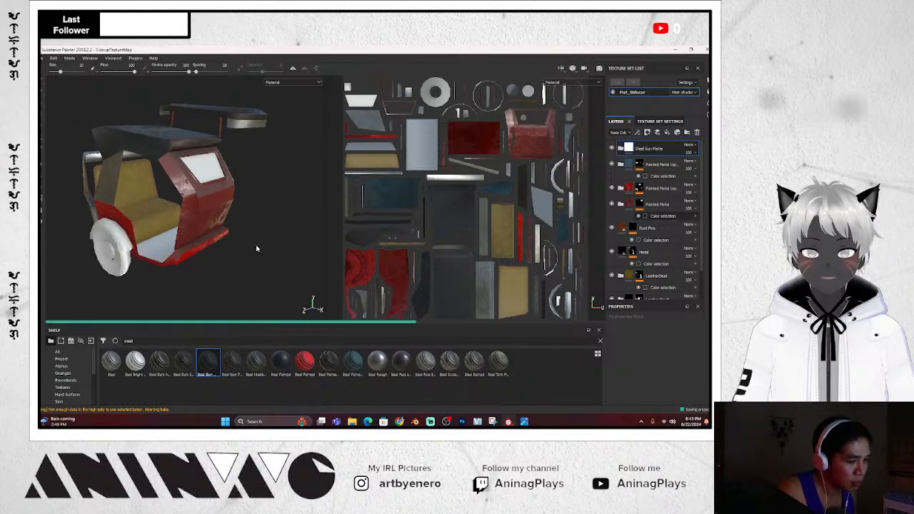
pyautogui.moveTo(277, 255)
pyautogui.keyDown('alt'); pyautogui.mouseDown()
pyautogui.moveTo(259, 251)
pyautogui.moveTo(264, 245)
pyautogui.mouseUp(); pyautogui.keyUp('alt')
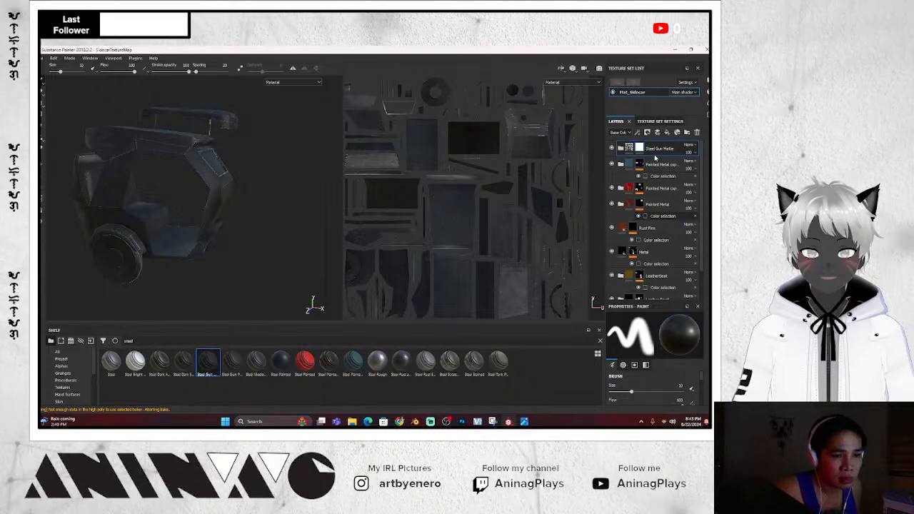
# Mask Steel Gun Matte to the cyan floor ID colour so only the floor is steel
pyautogui.rightClick(652, 151)
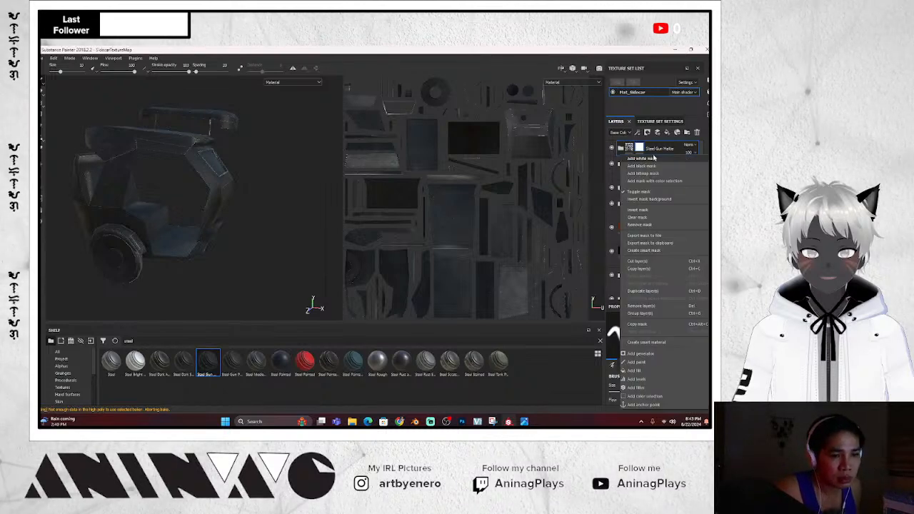
pyautogui.click(654, 181)
pyautogui.click(688, 390)
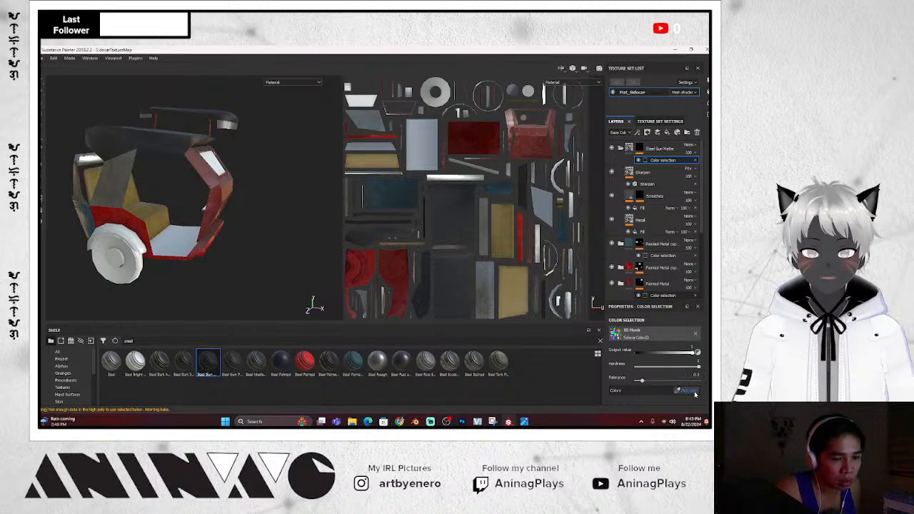
pyautogui.click(183, 234)
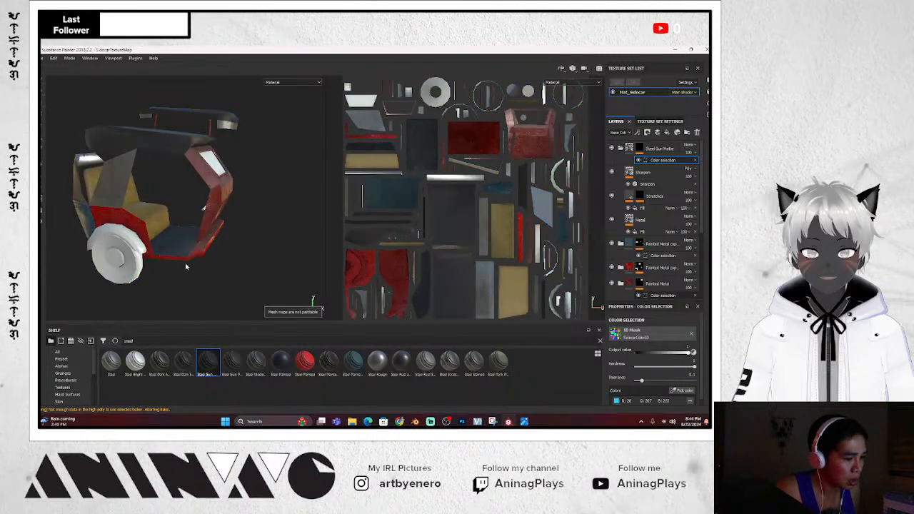
pyautogui.keyDown('alt'); pyautogui.moveTo(240, 262); pyautogui.dragTo(68, 245); pyautogui.keyUp('alt')
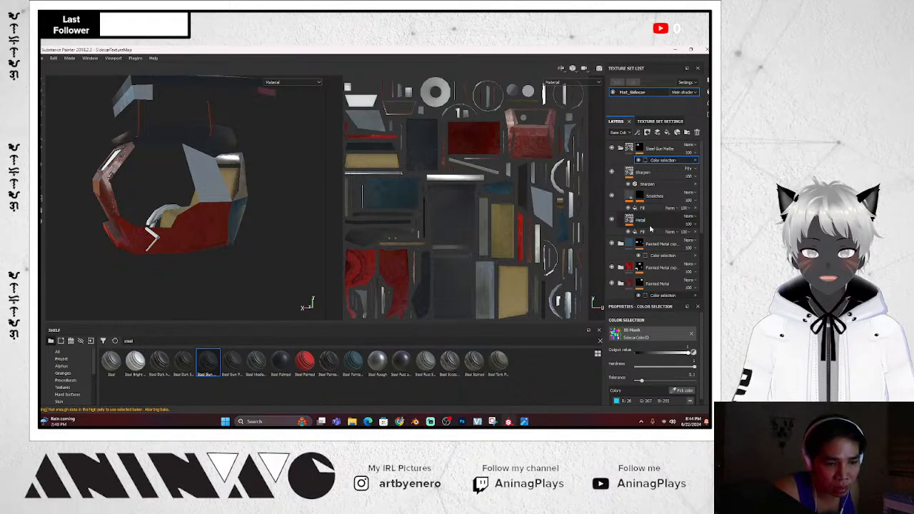
# Re-pick the Metal layer's colour-selection mask to the red ID area on the model
pyautogui.scroll(-5, 641, 267)
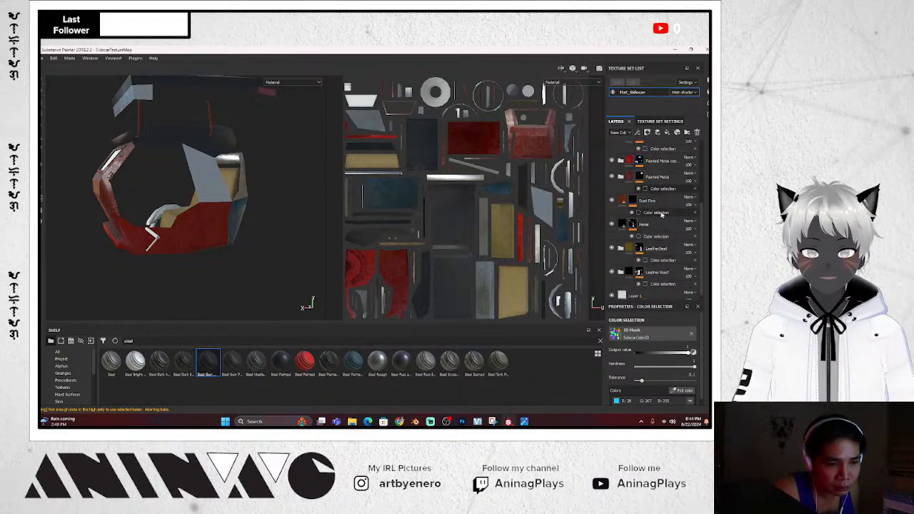
pyautogui.click(661, 228)
pyautogui.click(658, 237)
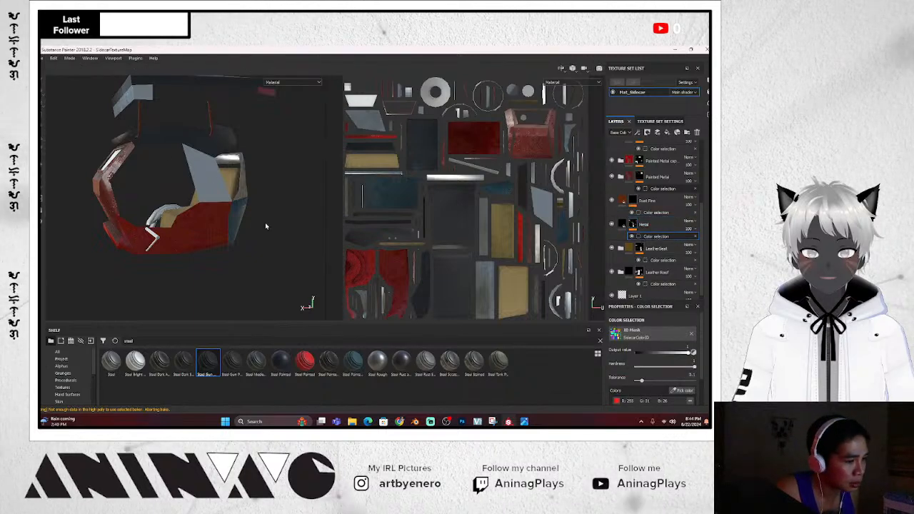
pyautogui.click(685, 391)
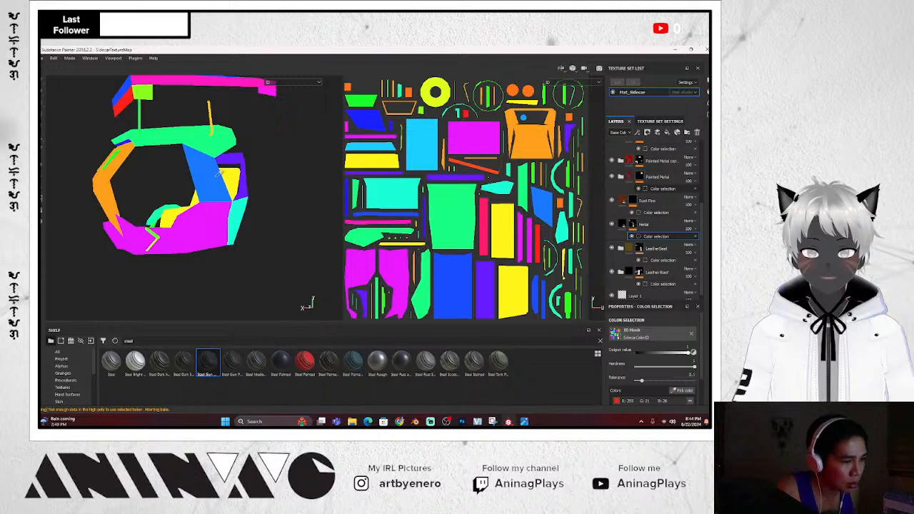
pyautogui.click(240, 215)
pyautogui.moveTo(229, 273)
pyautogui.keyDown('alt'); pyautogui.mouseDown()
pyautogui.moveTo(167, 272)
pyautogui.moveTo(306, 280)
pyautogui.moveTo(391, 269)
pyautogui.mouseUp(); pyautogui.keyUp('alt')
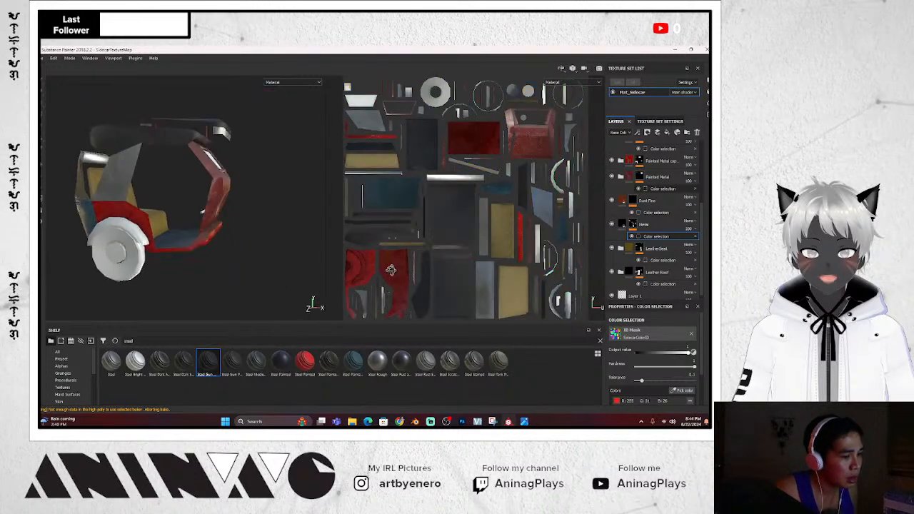
pyautogui.keyDown('alt'); pyautogui.moveTo(306, 277); pyautogui.dragTo(257, 277); pyautogui.keyUp('alt')
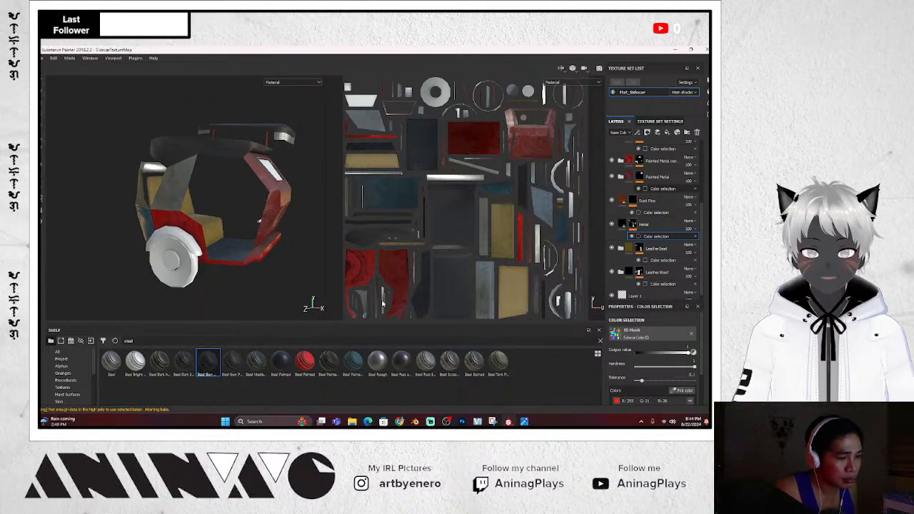
# Search the shelf for 'rubber' and add Rubber Dry as the top layer
pyautogui.write('rubber')
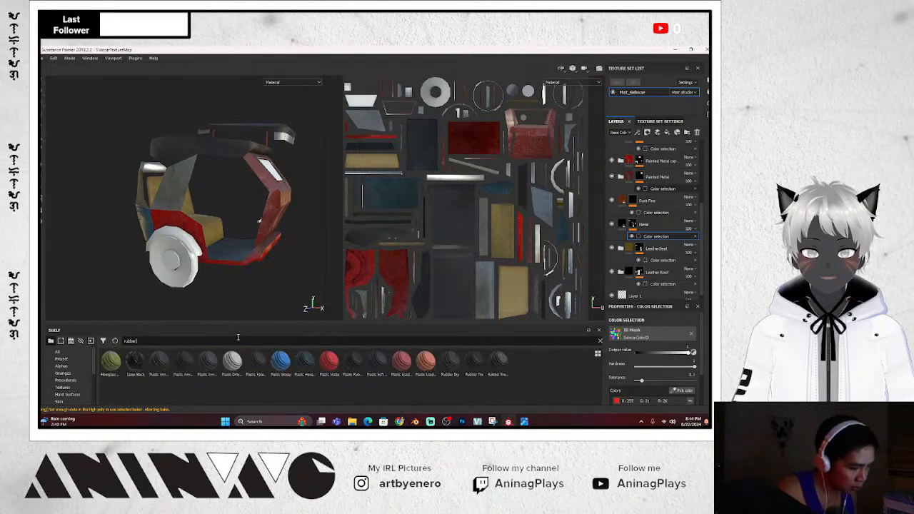
pyautogui.moveTo(151, 371)
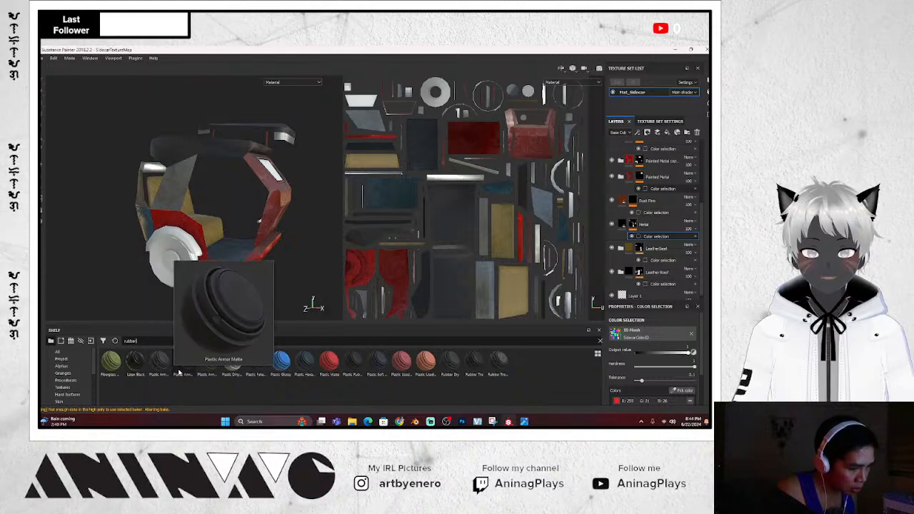
pyautogui.moveTo(333, 376)
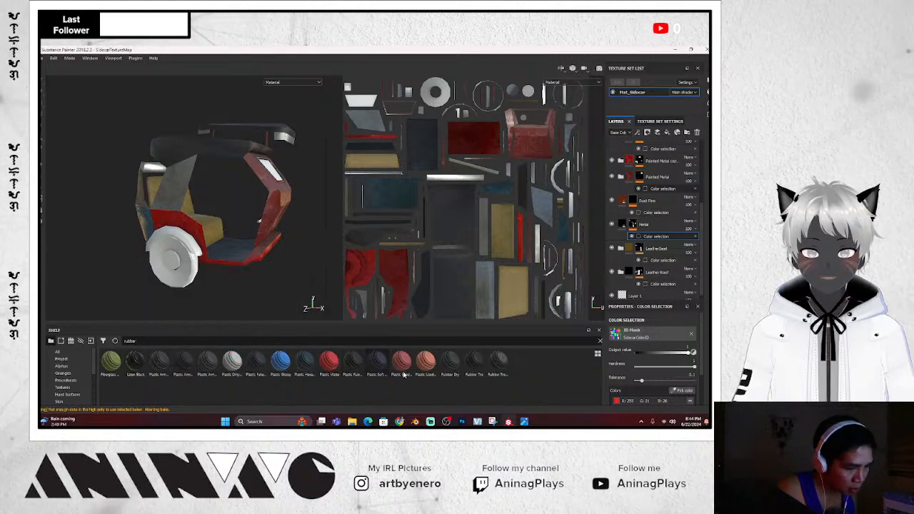
pyautogui.click(451, 370)
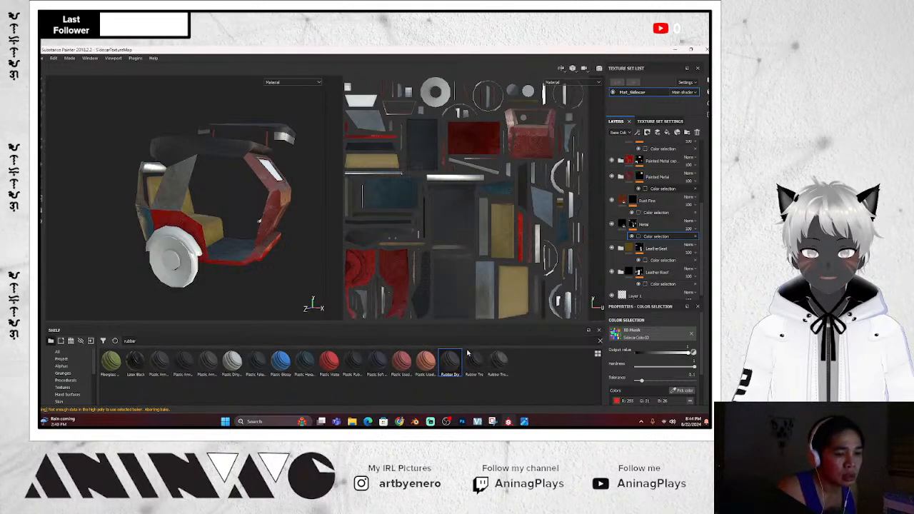
pyautogui.moveTo(450, 360); pyautogui.dragTo(661, 146)
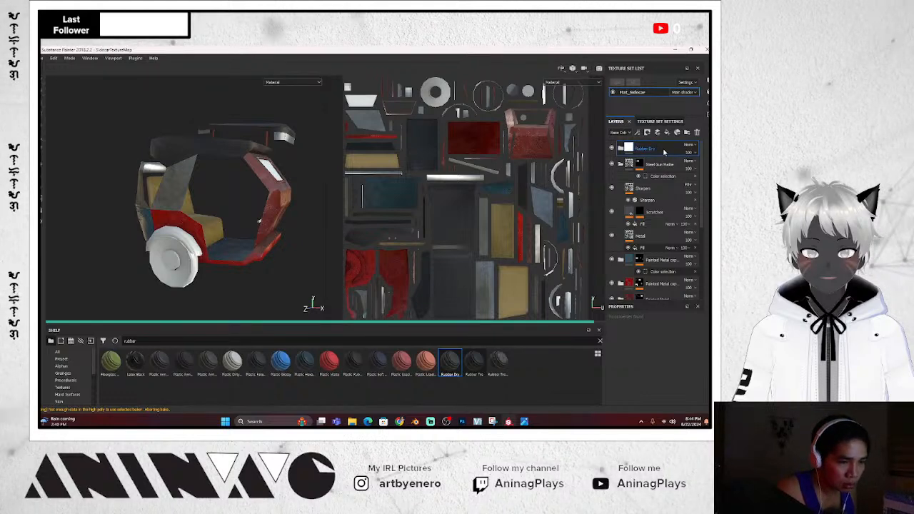
# Mask Rubber Dry by colour selection using the green tyre ID colour plus a second picked ID colour
pyautogui.rightClick(665, 152)
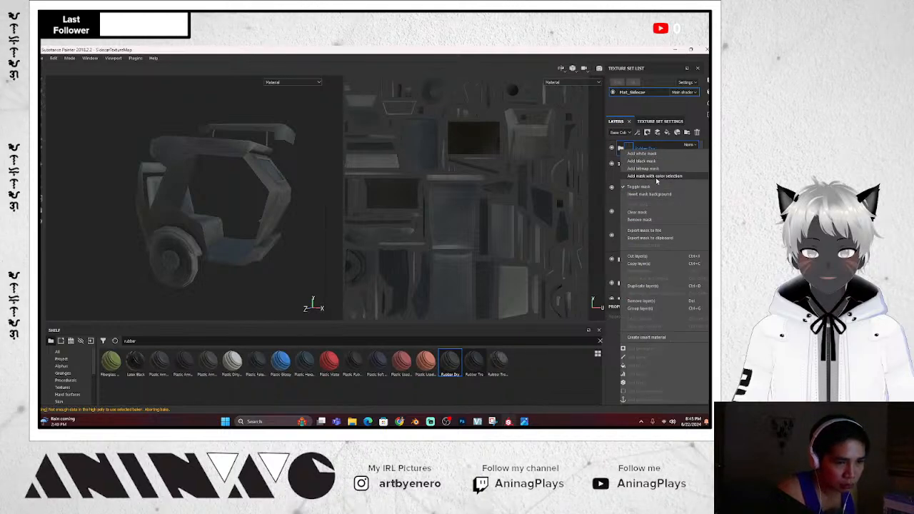
pyautogui.click(655, 176)
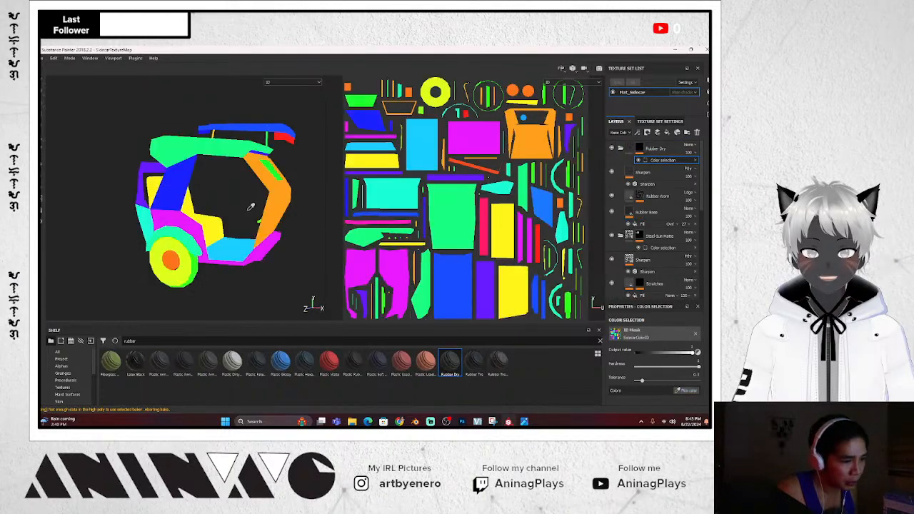
pyautogui.click(197, 259)
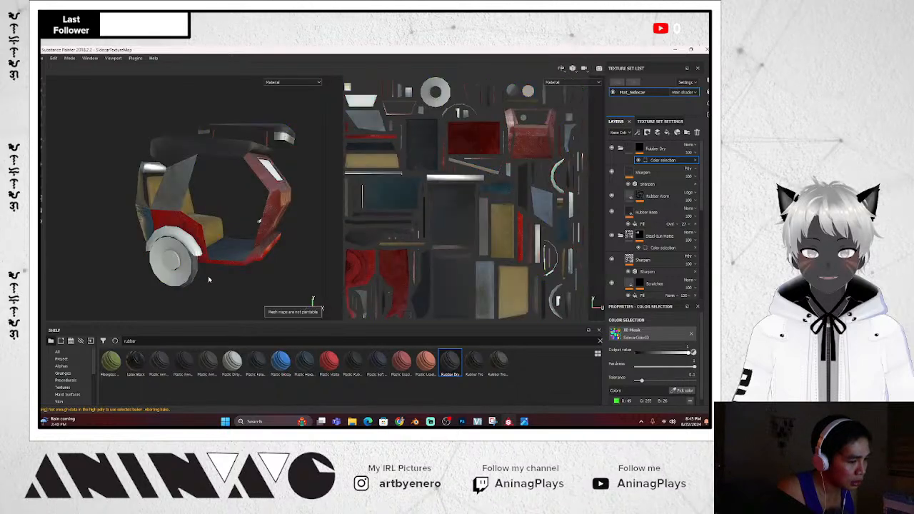
pyautogui.keyDown('alt'); pyautogui.moveTo(207, 279); pyautogui.dragTo(284, 230); pyautogui.keyUp('alt')
pyautogui.keyDown('alt'); pyautogui.moveTo(156, 277); pyautogui.dragTo(270, 278); pyautogui.keyUp('alt')
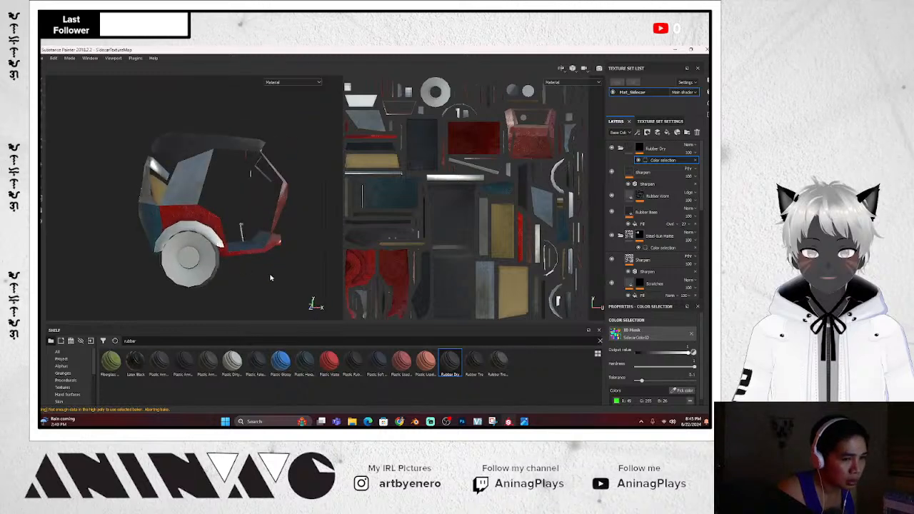
pyautogui.click(682, 390)
pyautogui.click(207, 262)
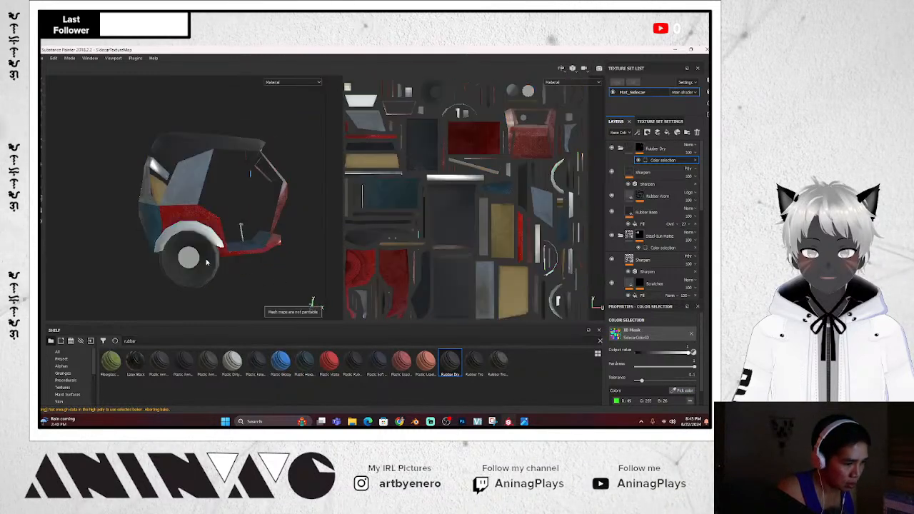
pyautogui.moveTo(264, 285)
pyautogui.keyDown('alt'); pyautogui.mouseDown()
pyautogui.moveTo(223, 293)
pyautogui.moveTo(248, 295)
pyautogui.moveTo(235, 294)
pyautogui.mouseUp(); pyautogui.keyUp('alt')
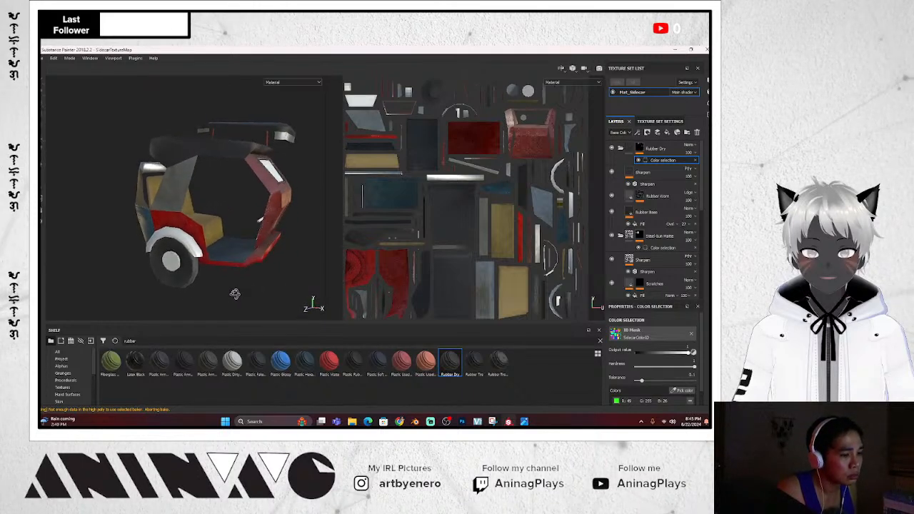
pyautogui.click(621, 148)
# Check the Painted Metal layer's colour-selection mask, then return the viewport to material view (M)
pyautogui.scroll(-4, 640, 231)
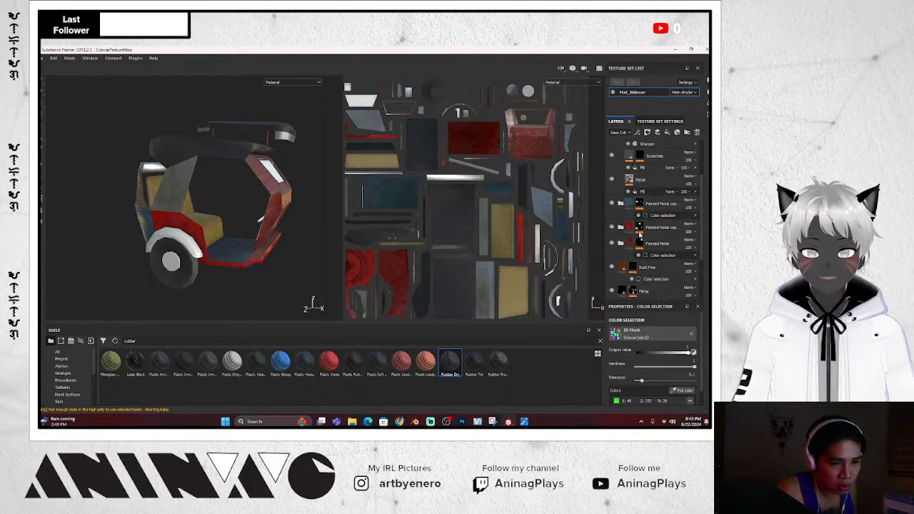
pyautogui.click(663, 234)
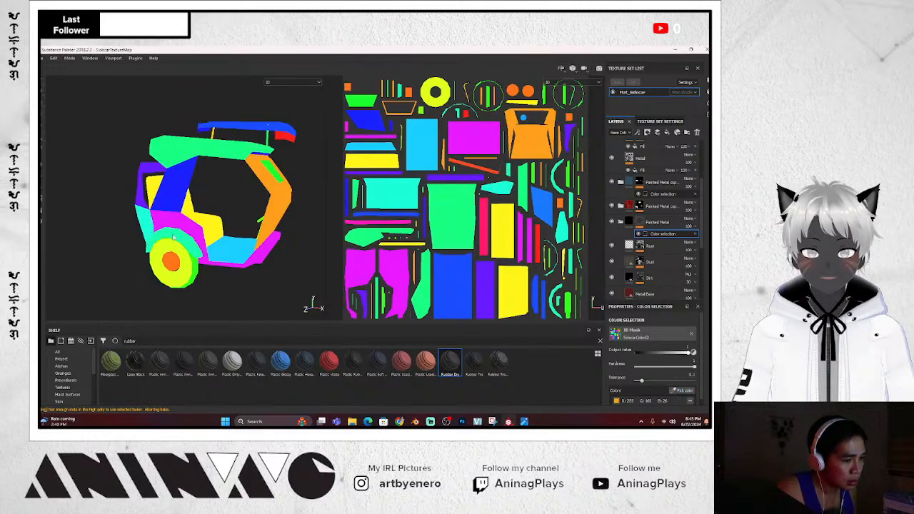
pyautogui.press('m')
pyautogui.moveTo(233, 274)
pyautogui.keyDown('alt'); pyautogui.mouseDown()
pyautogui.moveTo(194, 274)
pyautogui.moveTo(239, 285)
pyautogui.moveTo(252, 275)
pyautogui.moveTo(236, 278)
pyautogui.mouseUp(); pyautogui.keyUp('alt')
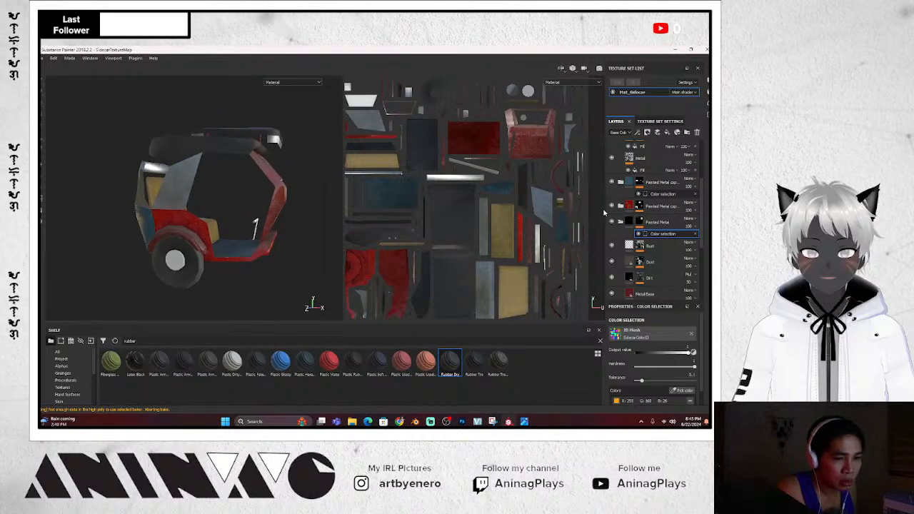
pyautogui.scroll(4, 646, 195)
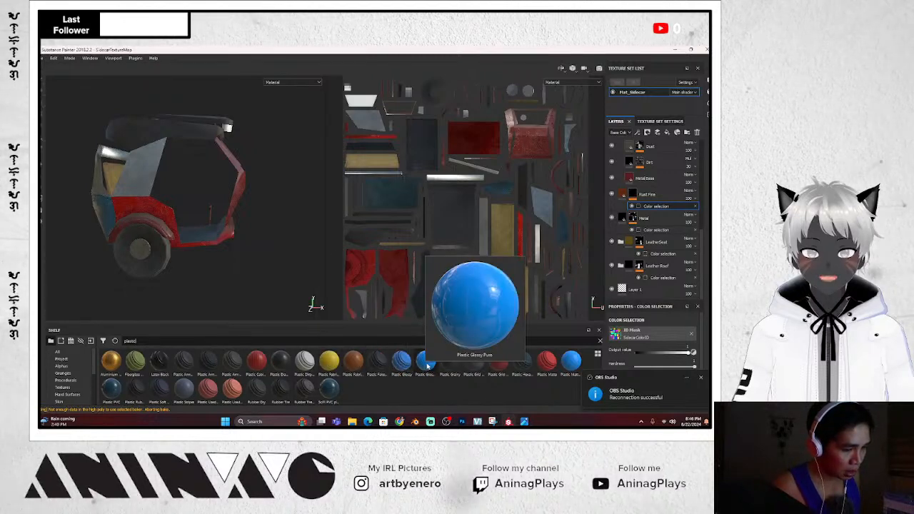
# Add the Plastic Glossy Pure material as a new layer above Rubber Dry
pyautogui.keyDown('alt'); pyautogui.moveTo(262, 245); pyautogui.dragTo(193, 260); pyautogui.keyUp('alt')
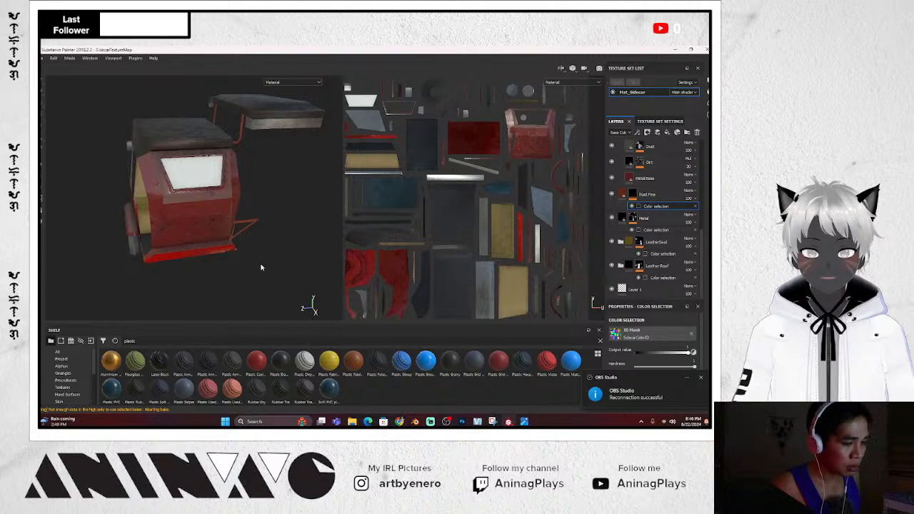
pyautogui.scroll(5, 638, 160)
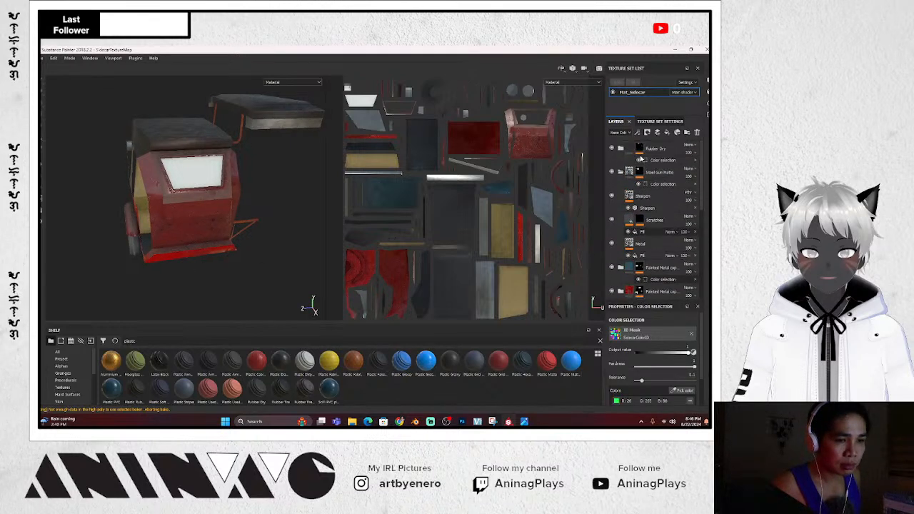
pyautogui.click(674, 147)
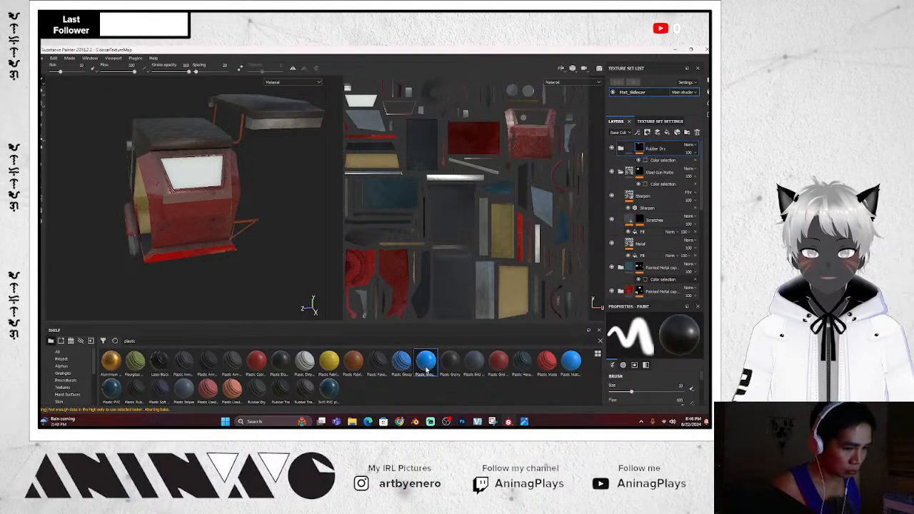
pyautogui.moveTo(426, 370); pyautogui.dragTo(658, 147)
# Give Plastic Glossy Pure a colour-selection mask picked from the green window ID area
pyautogui.rightClick(667, 147)
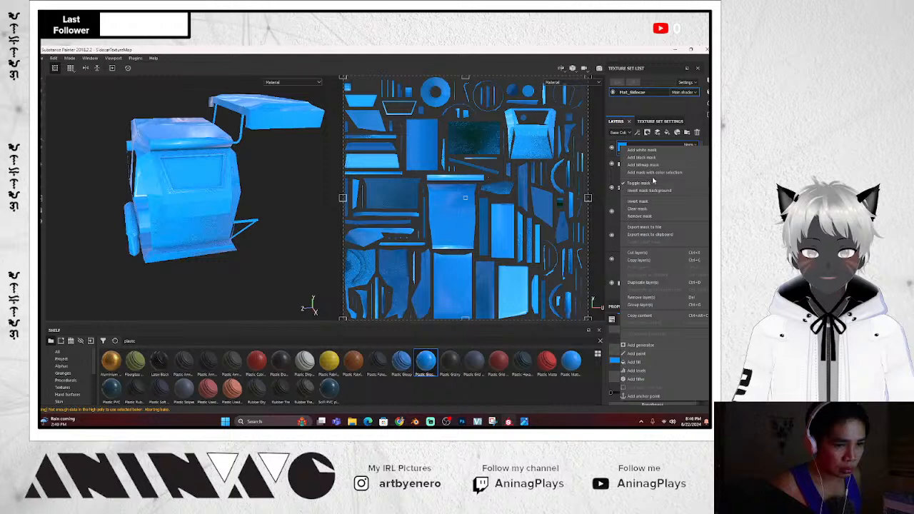
pyautogui.click(653, 173)
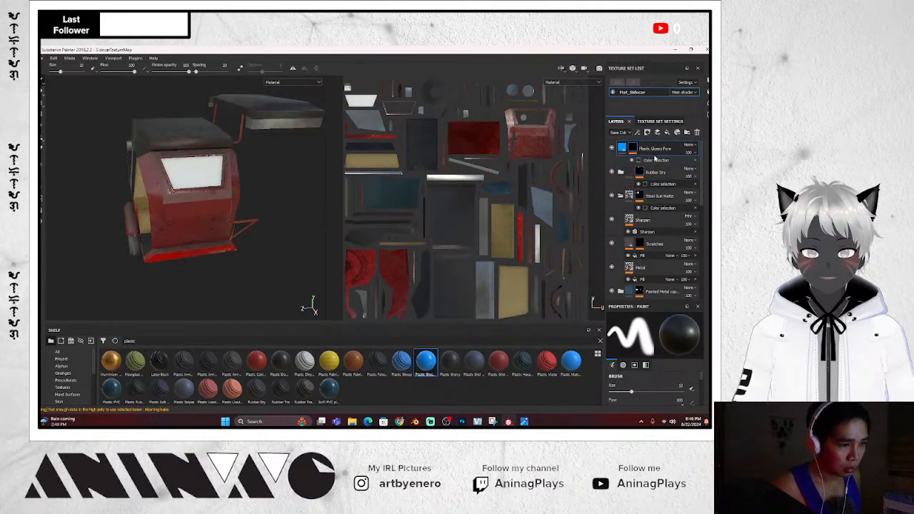
pyautogui.click(656, 160)
pyautogui.click(690, 391)
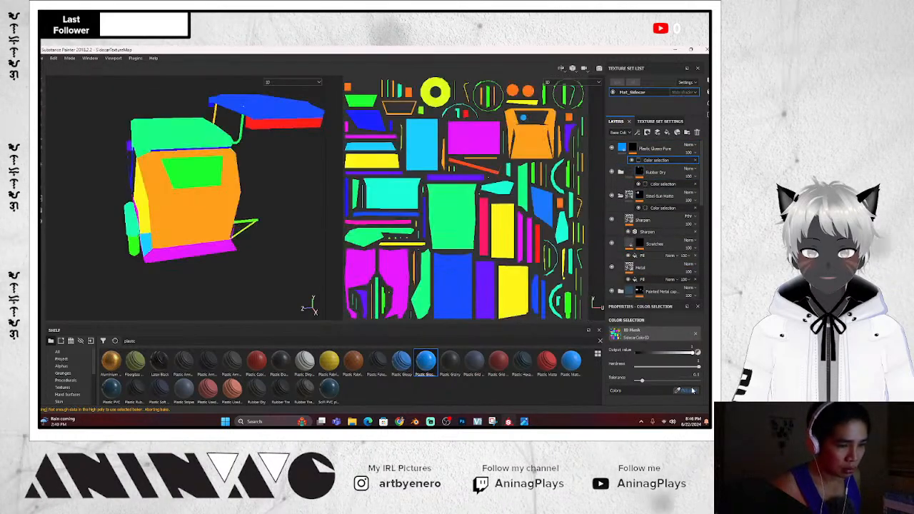
pyautogui.click(192, 171)
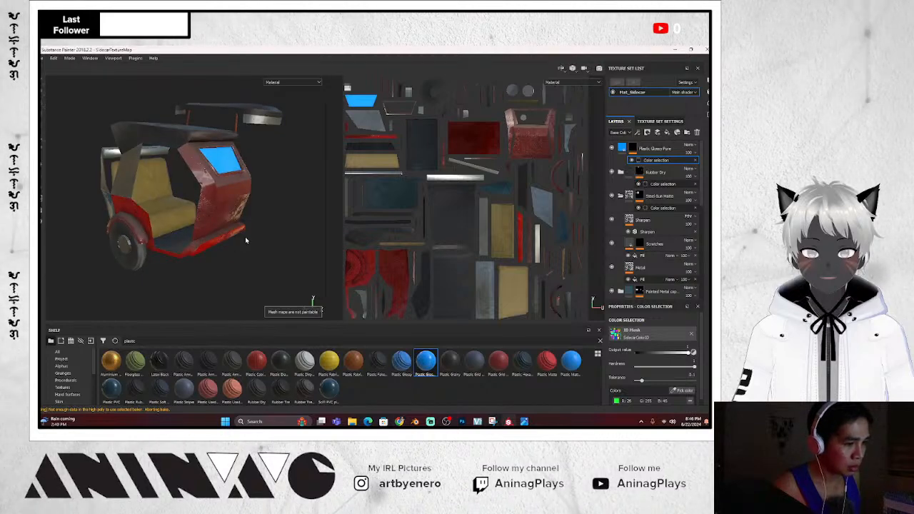
# Change the Plastic Glossy Pure base colour to a pale, desaturated greyish-green tint
pyautogui.click(623, 148)
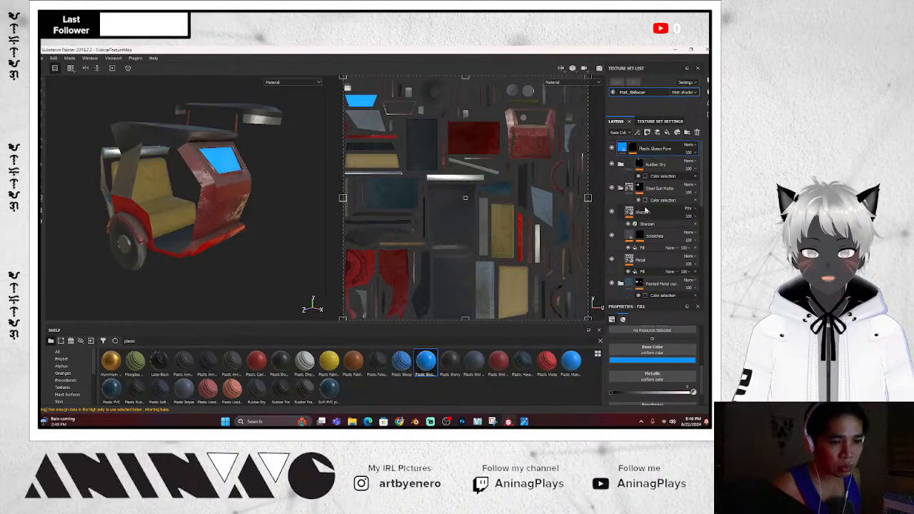
pyautogui.click(653, 360)
pyautogui.click(635, 304)
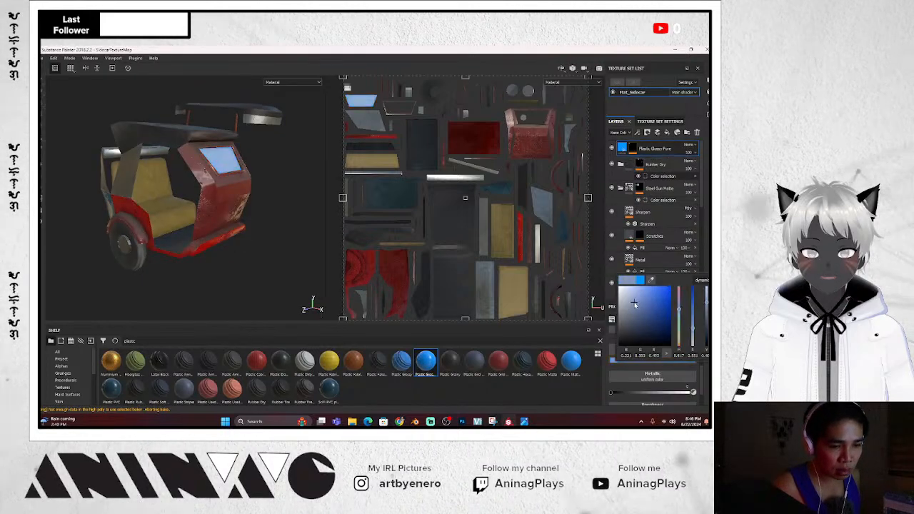
pyautogui.moveTo(635, 304); pyautogui.dragTo(619, 308)
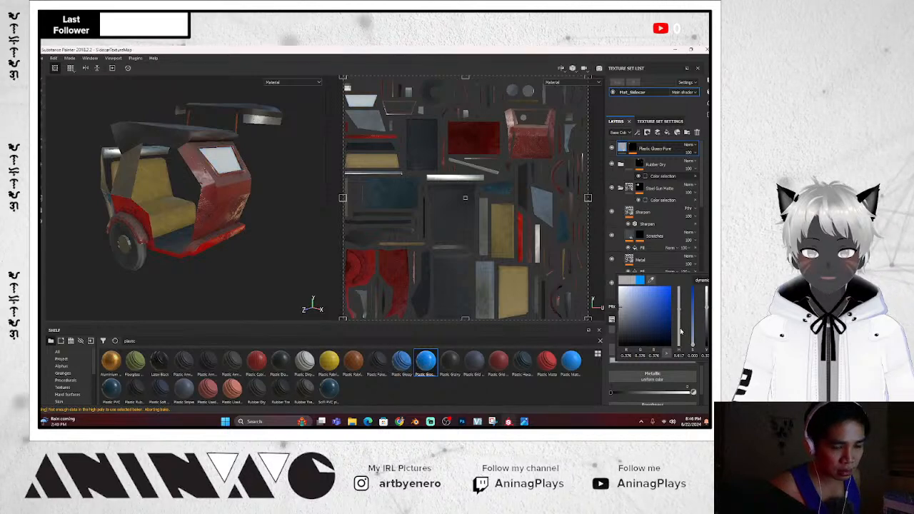
pyautogui.moveTo(680, 323); pyautogui.dragTo(678, 338)
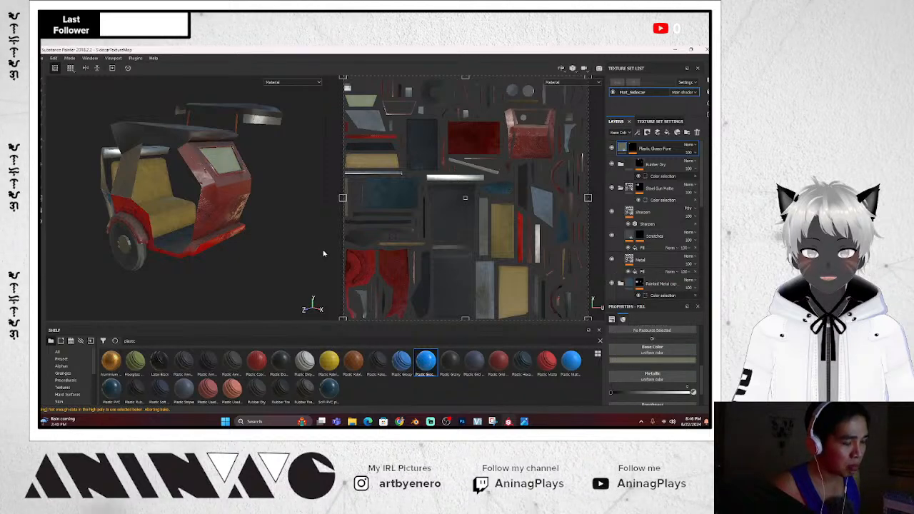
pyautogui.keyDown('alt'); pyautogui.moveTo(314, 232); pyautogui.dragTo(270, 227); pyautogui.keyUp('alt')
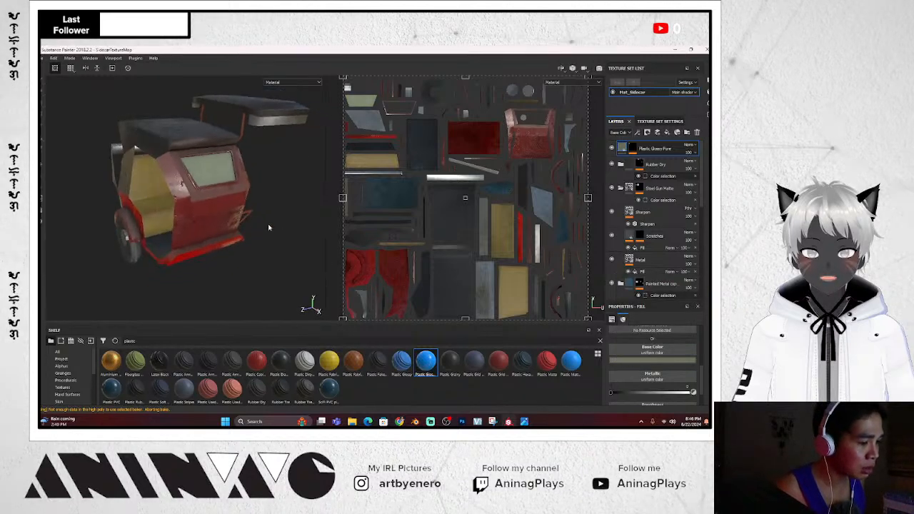
pyautogui.scroll(5, 233, 191)
# Inspect the tinted sidecar window from a frontal angle and save the project with Ctrl+S
pyautogui.keyDown('alt'); pyautogui.moveTo(232, 191); pyautogui.dragTo(269, 228); pyautogui.keyUp('alt')
pyautogui.scroll(3, 221, 191)
pyautogui.scroll(-6, 221, 191)
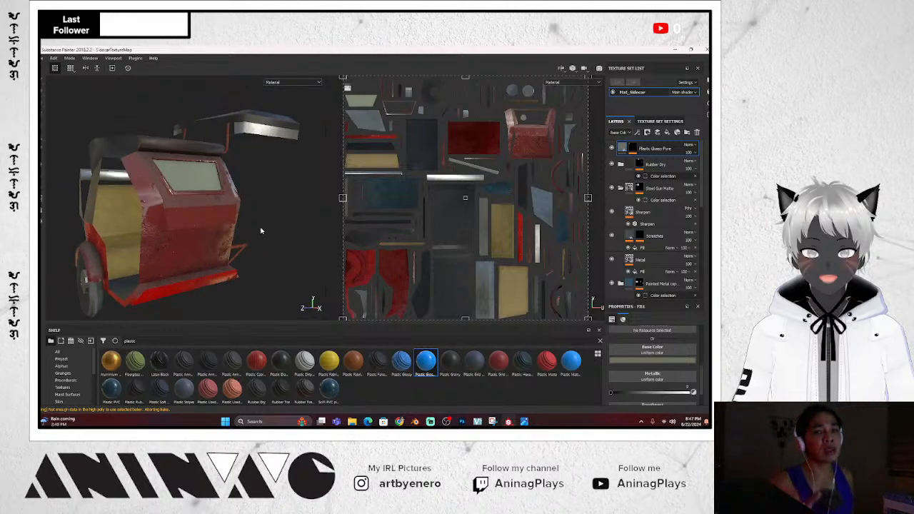
pyautogui.moveTo(260, 231)
pyautogui.keyDown('alt'); pyautogui.mouseDown()
pyautogui.moveTo(225, 259)
pyautogui.moveTo(102, 236)
pyautogui.moveTo(231, 230)
pyautogui.moveTo(250, 245)
pyautogui.mouseUp(); pyautogui.keyUp('alt')
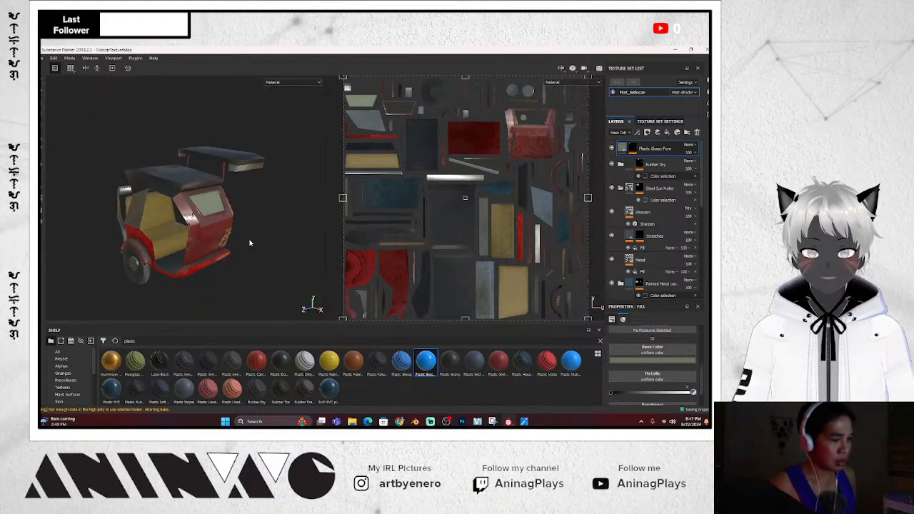
pyautogui.hotkey('ctrl', 's')
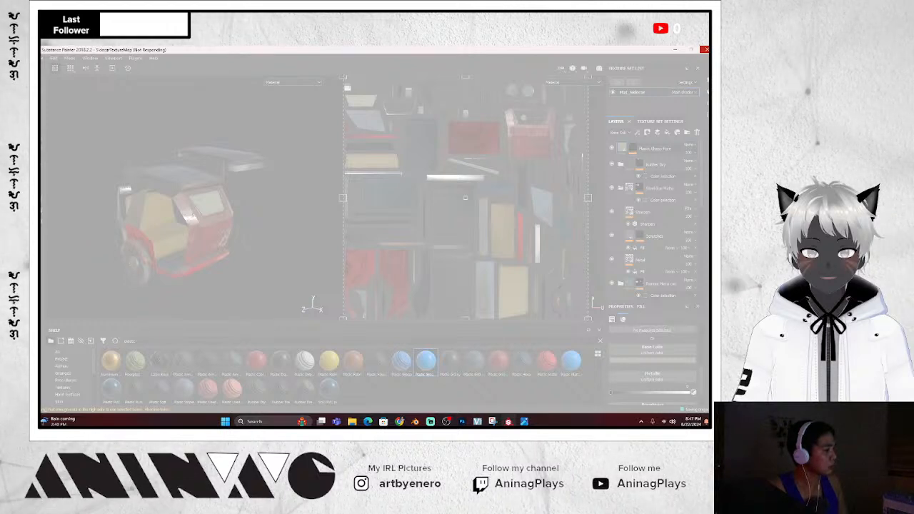
pyautogui.press('super+d')
pyautogui.press('super+d')
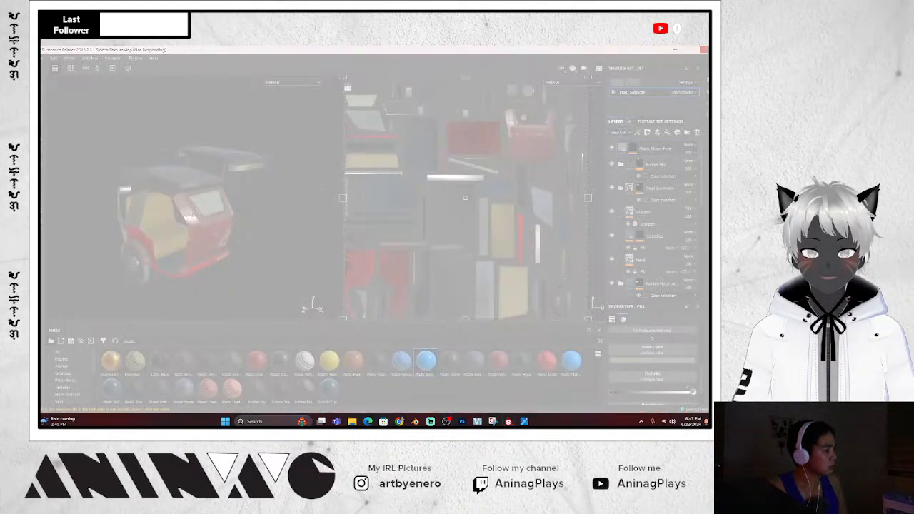
pyautogui.hotkey('alt', 'Tab')
pyautogui.press('super+d')
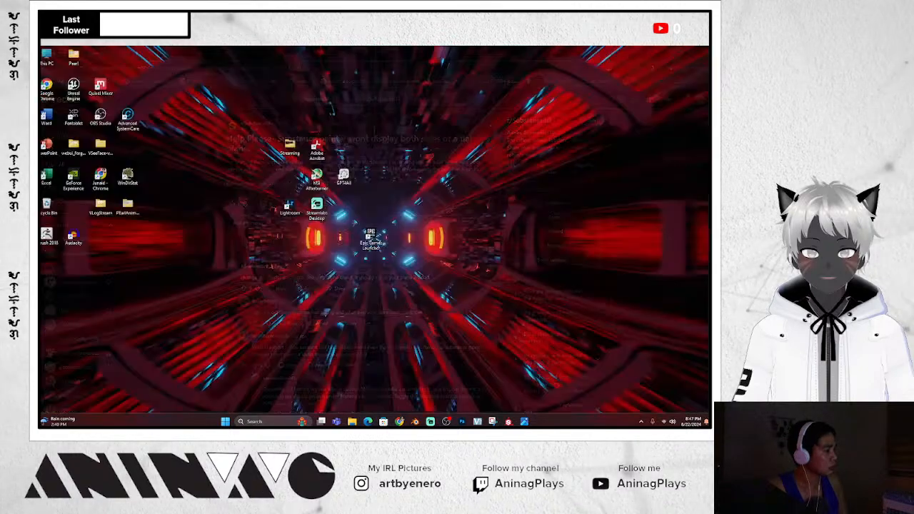
pyautogui.press('super+d')
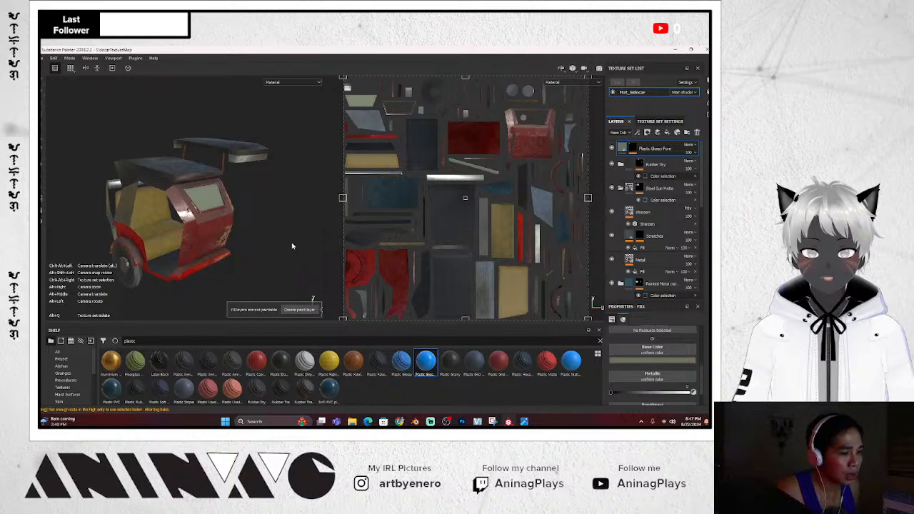
# Add Fill layer 1 at the top of the layer stack and toggle its roughness channel
pyautogui.moveTo(297, 255)
pyautogui.keyDown('alt'); pyautogui.mouseDown()
pyautogui.moveTo(255, 247)
pyautogui.moveTo(302, 248)
pyautogui.moveTo(322, 220)
pyautogui.moveTo(265, 245)
pyautogui.moveTo(300, 235)
pyautogui.moveTo(302, 259)
pyautogui.mouseUp(); pyautogui.keyUp('alt')
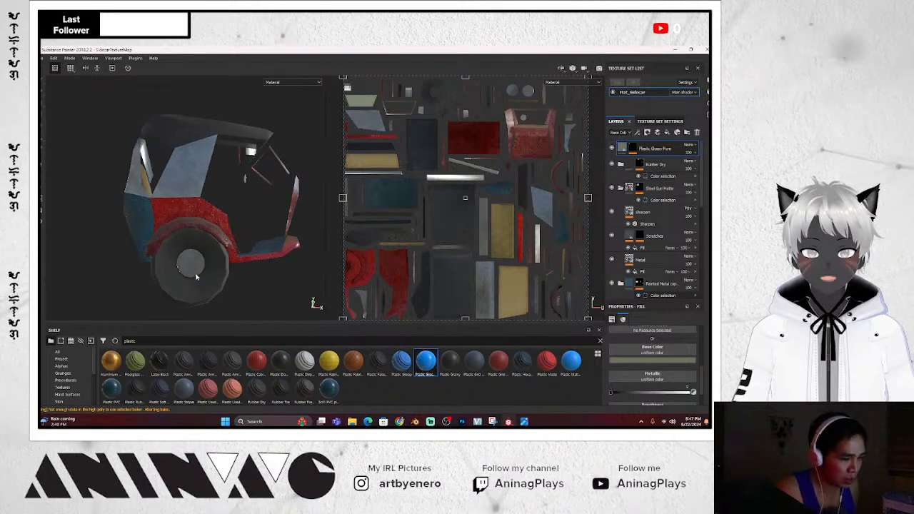
pyautogui.scroll(-4, 210, 270)
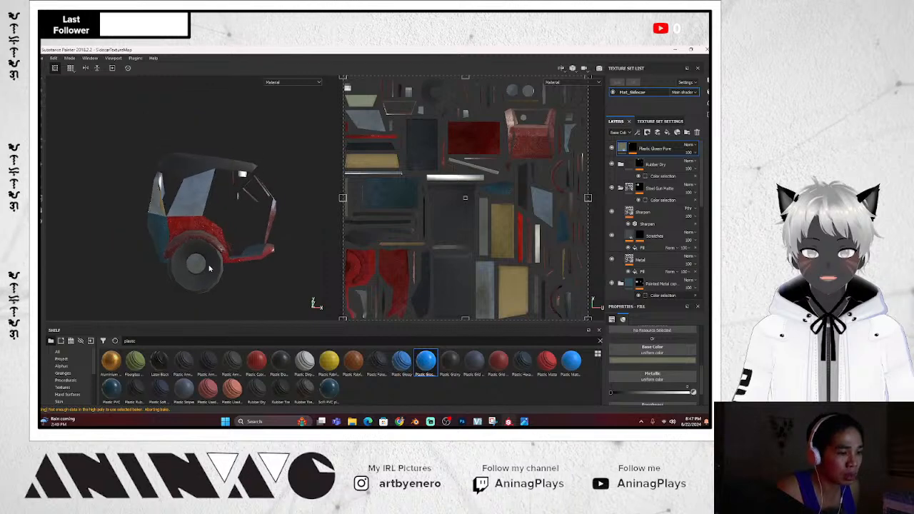
pyautogui.click(667, 134)
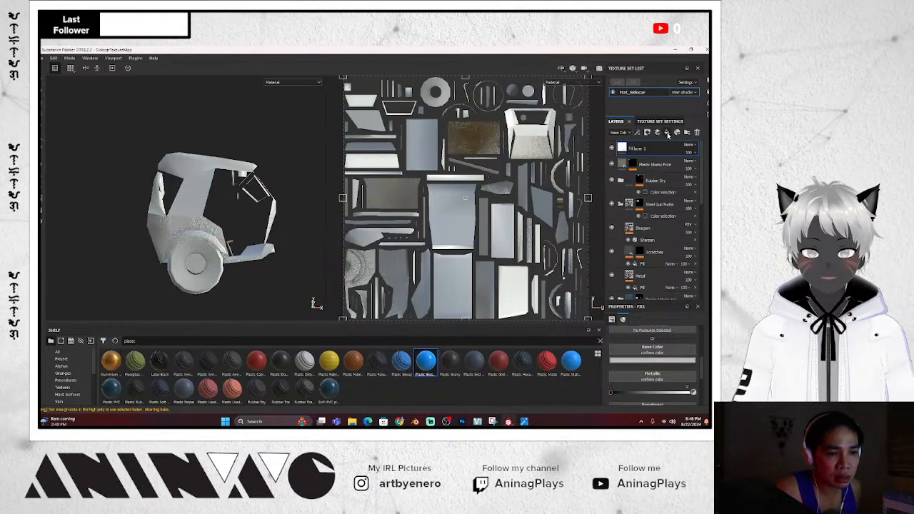
pyautogui.scroll(3, 660, 353)
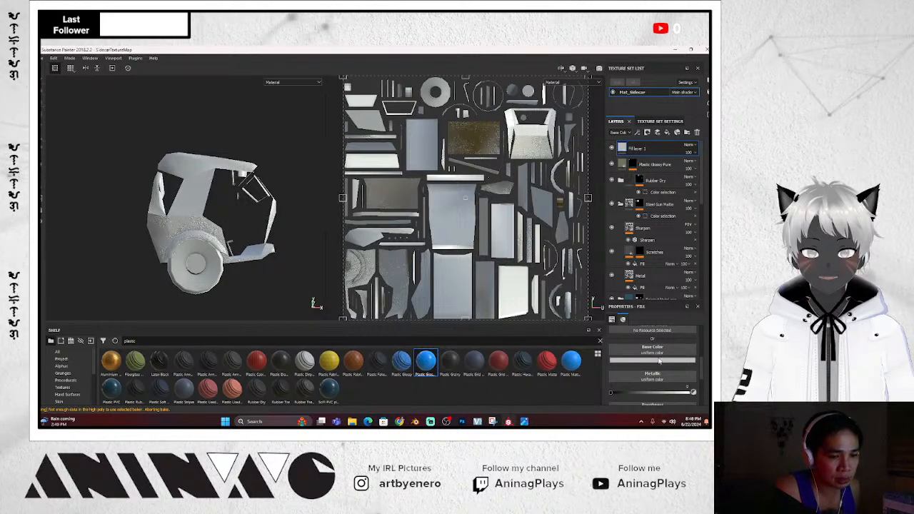
pyautogui.scroll(2, 659, 359)
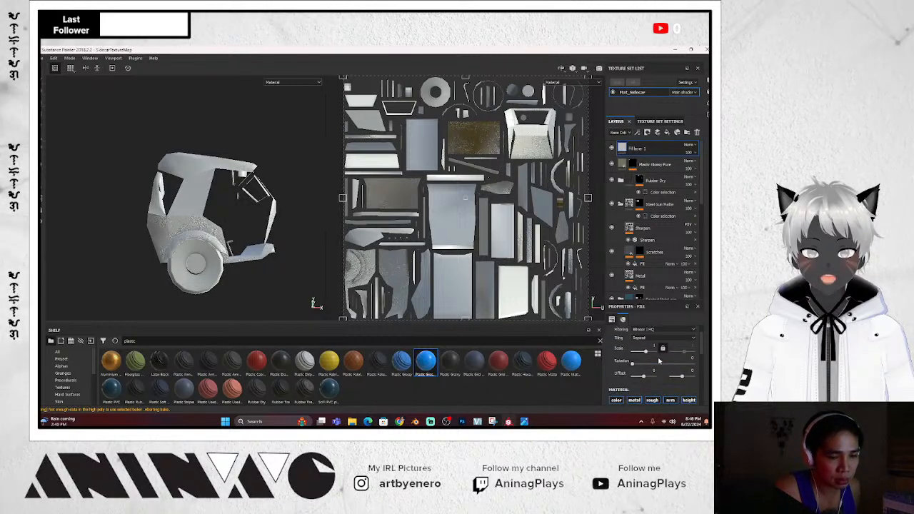
pyautogui.click(652, 381)
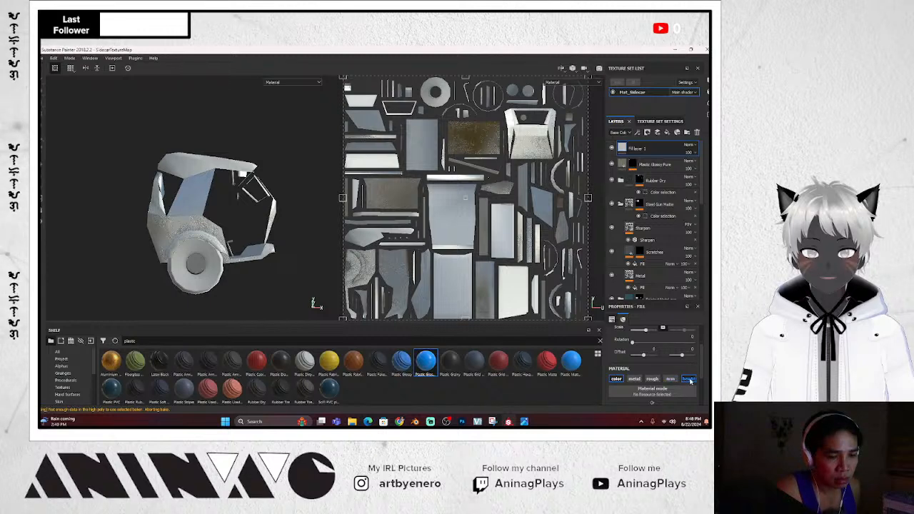
pyautogui.scroll(-2, 669, 381)
pyautogui.scroll(2, 668, 380)
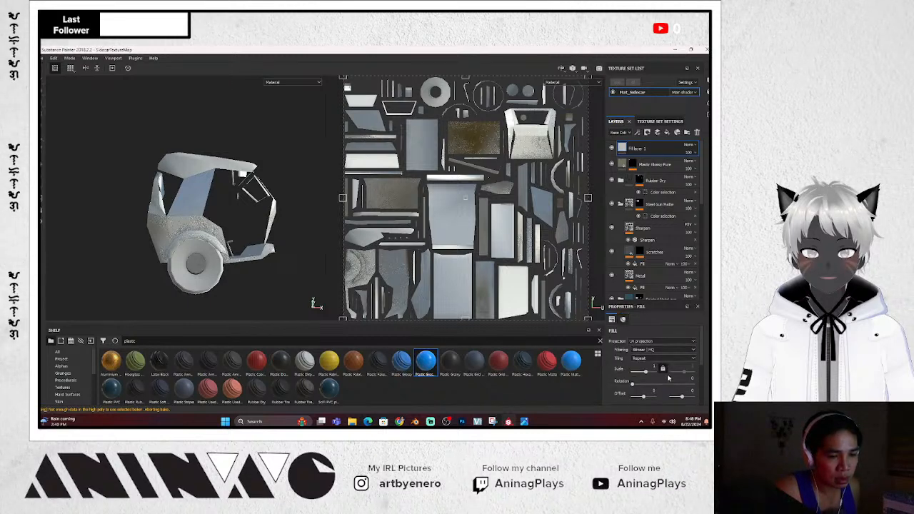
pyautogui.scroll(-1, 668, 379)
pyautogui.scroll(1, 668, 379)
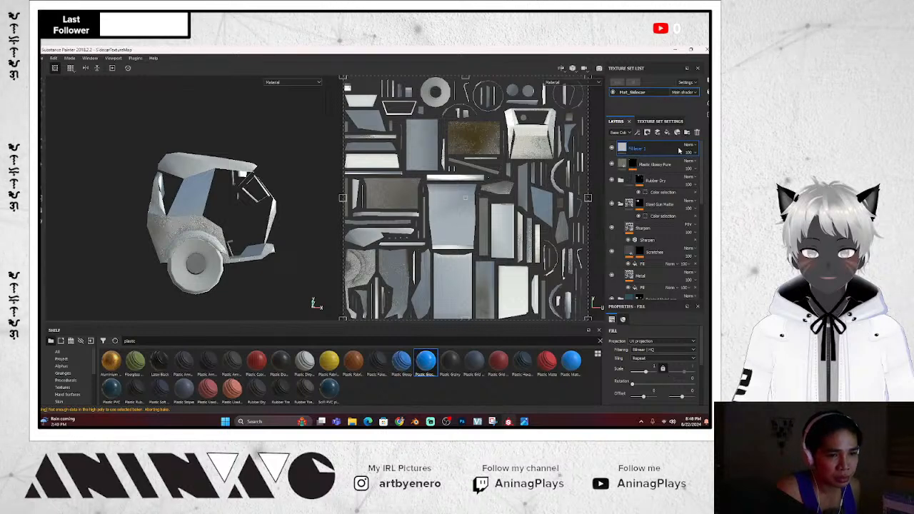
pyautogui.scroll(-1, 652, 406)
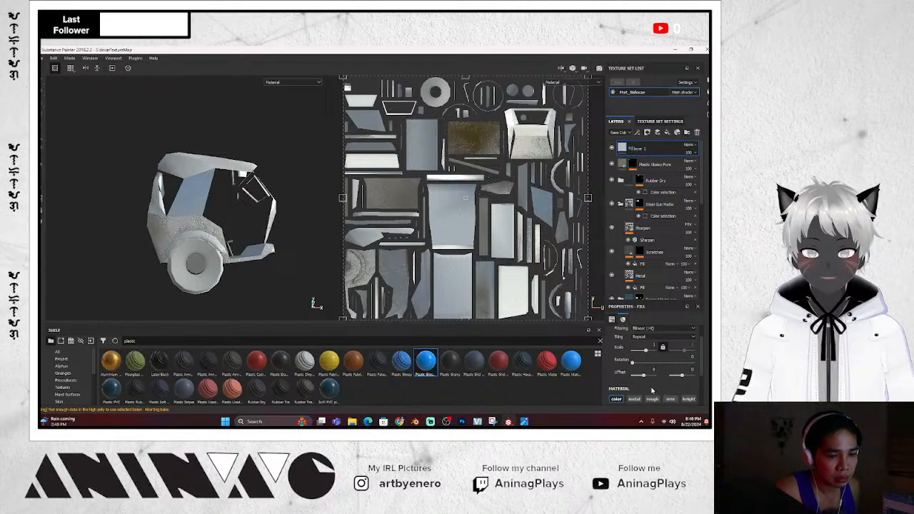
# Import Wheels.png from the Tricycle folder into the shelf as a texture resource
pyautogui.click(91, 343)
pyautogui.click(408, 136)
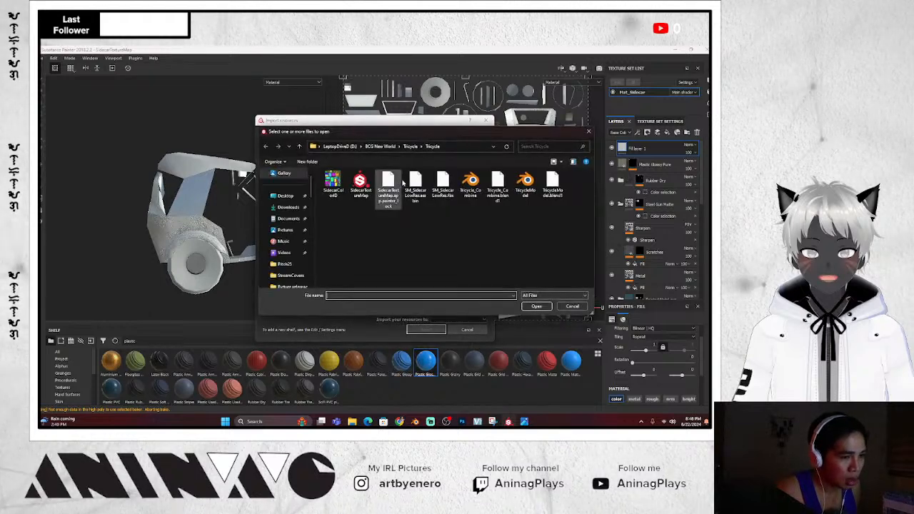
pyautogui.click(411, 145)
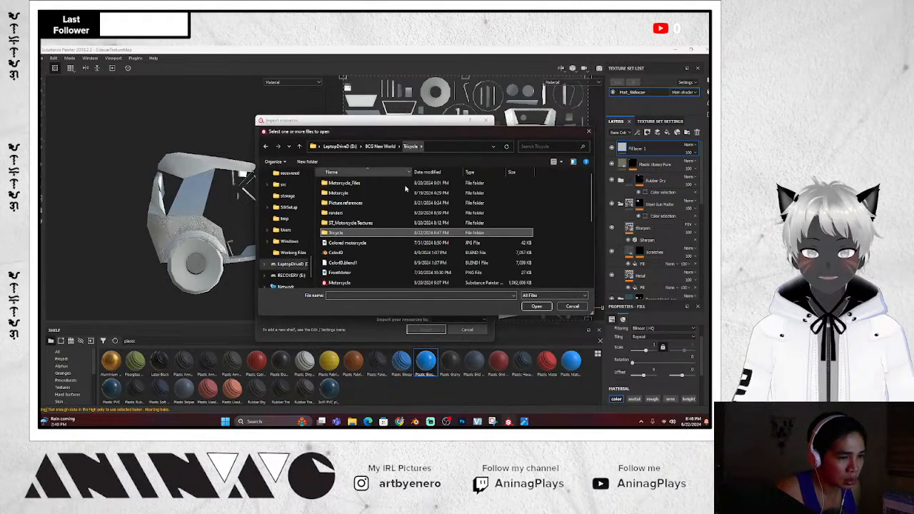
pyautogui.scroll(-4, 405, 188)
pyautogui.click(562, 163)
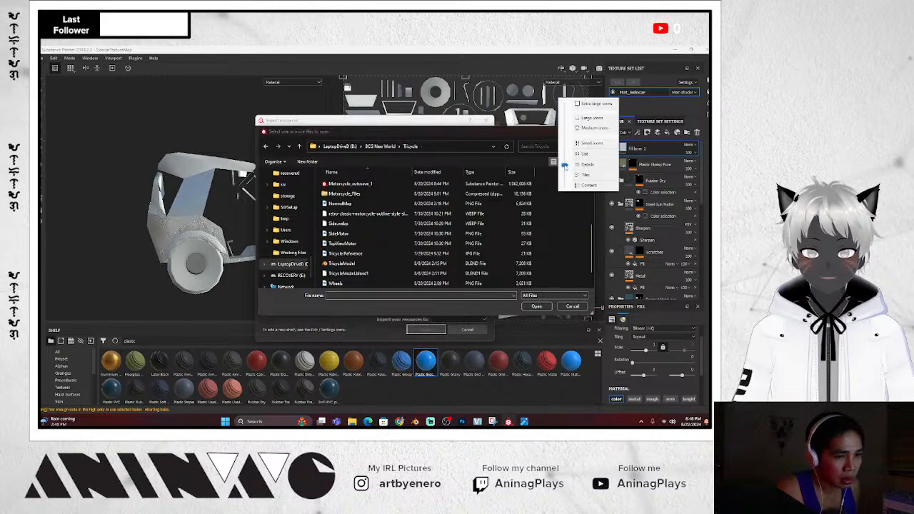
pyautogui.click(592, 127)
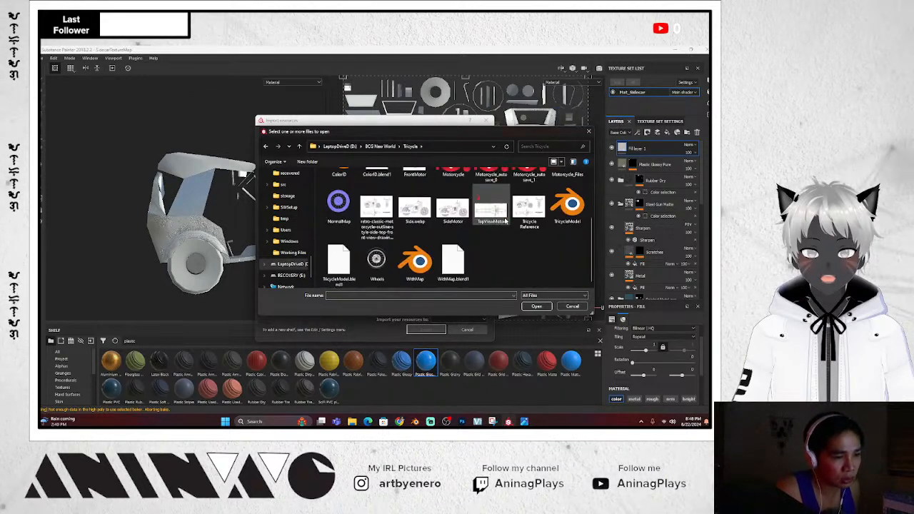
pyautogui.doubleClick(376, 259)
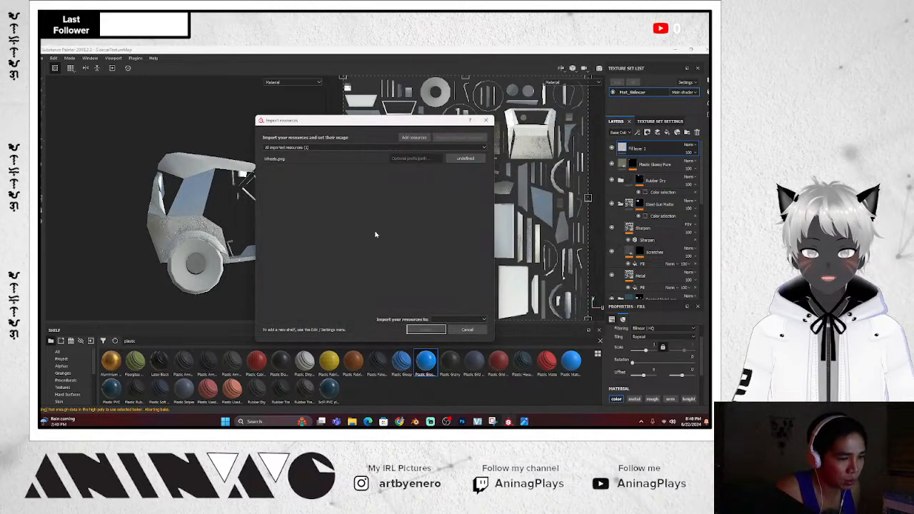
pyautogui.click(450, 320)
pyautogui.click(450, 353)
pyautogui.click(421, 329)
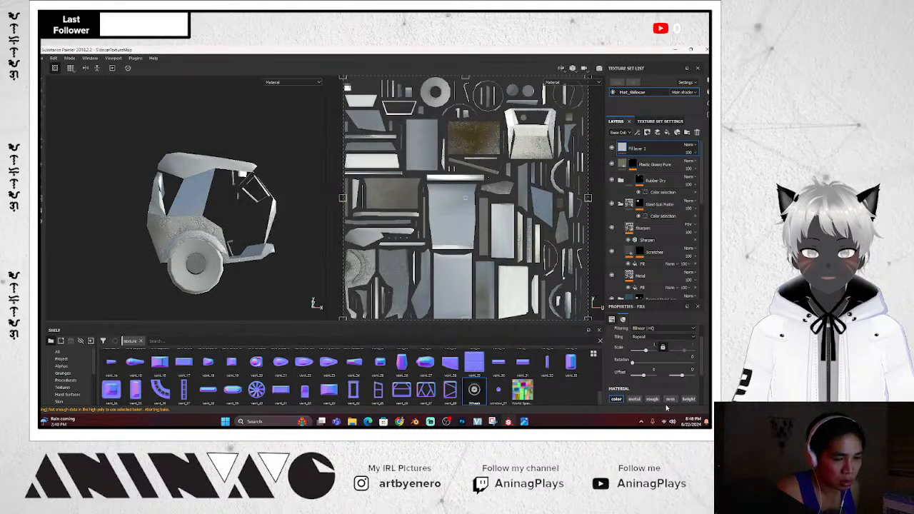
# Drop the Wheels image into Fill layer 1's Base Color slot
pyautogui.scroll(-3, 655, 376)
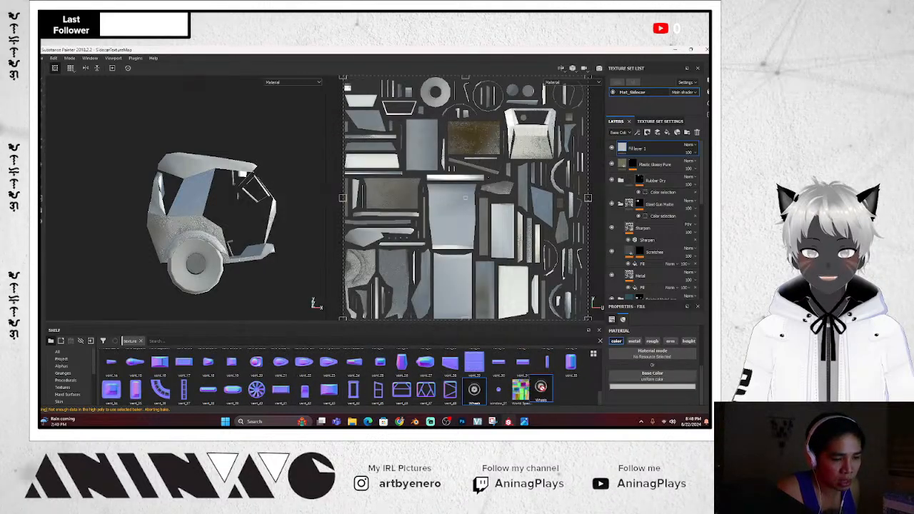
pyautogui.moveTo(664, 378); pyautogui.dragTo(663, 380)
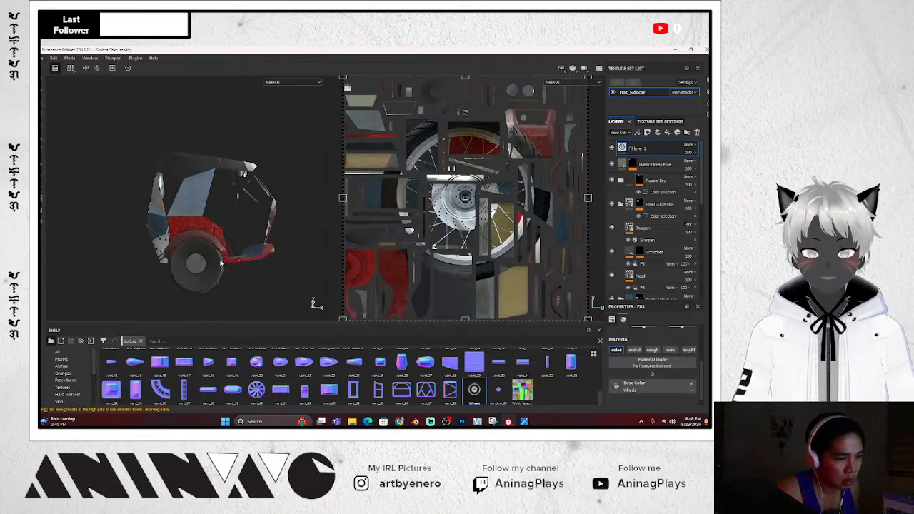
pyautogui.scroll(-3, 493, 215)
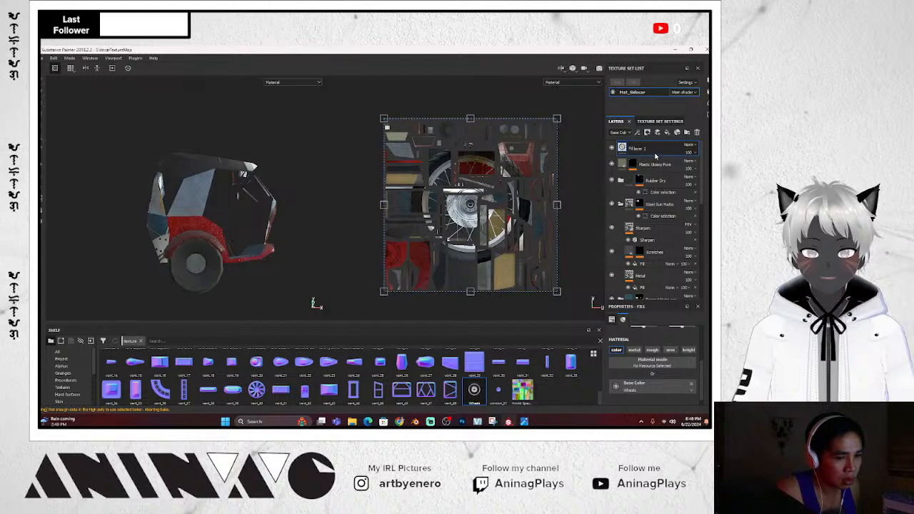
# Delete the wheel-textured fill layer and add a new empty paint layer, Layer 2
pyautogui.press('Delete')
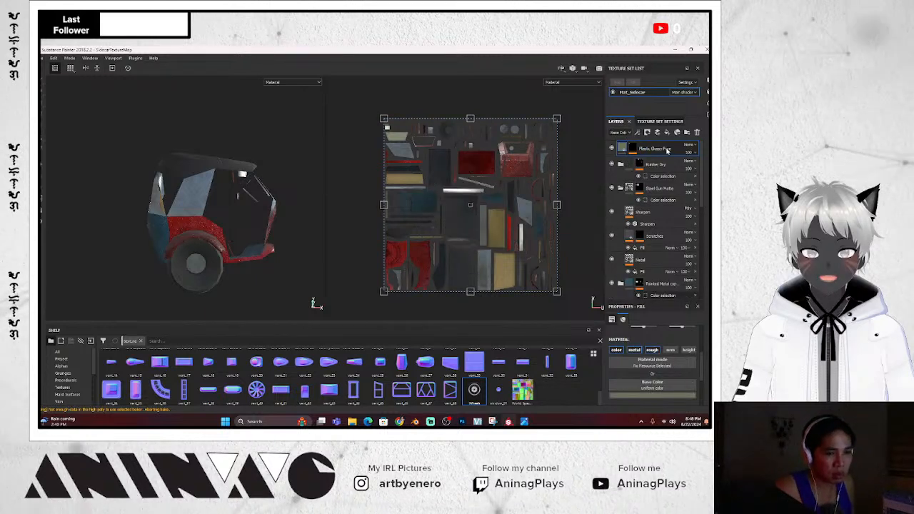
pyautogui.click(658, 132)
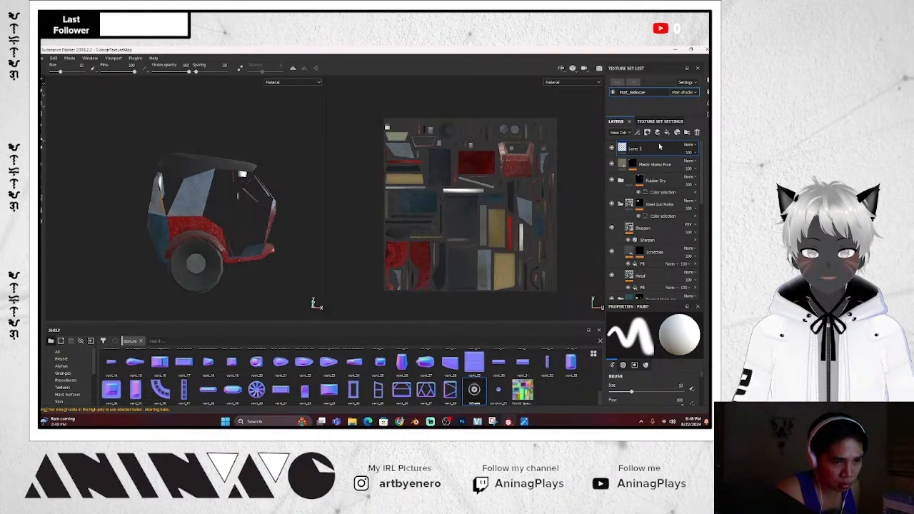
pyautogui.scroll(-3, 655, 379)
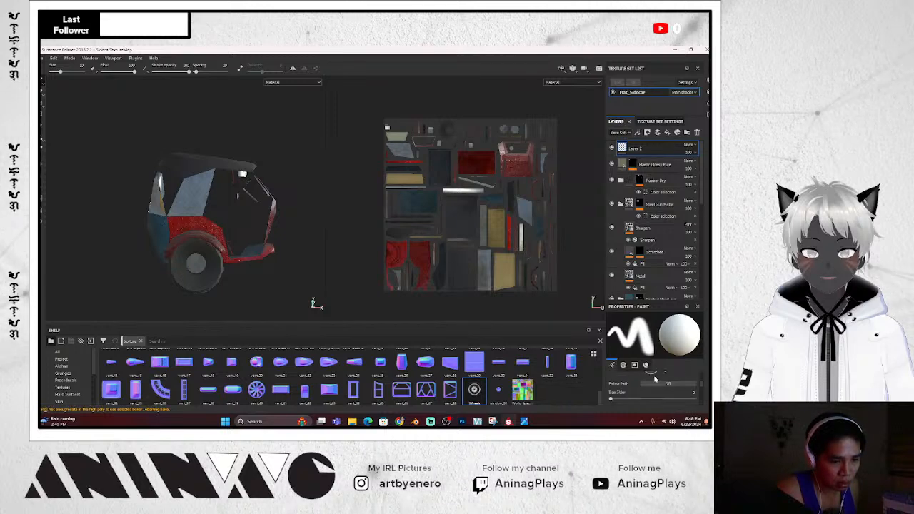
pyautogui.scroll(-3, 651, 379)
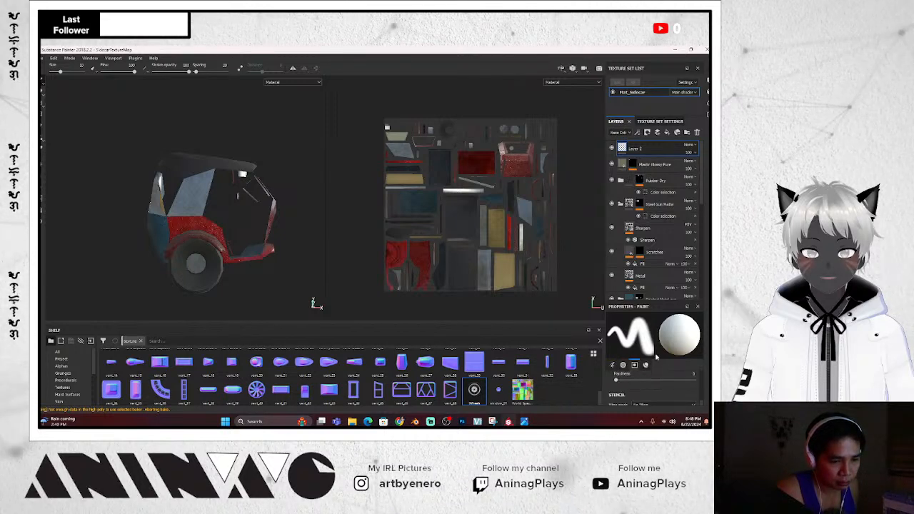
pyautogui.scroll(-5, 650, 380)
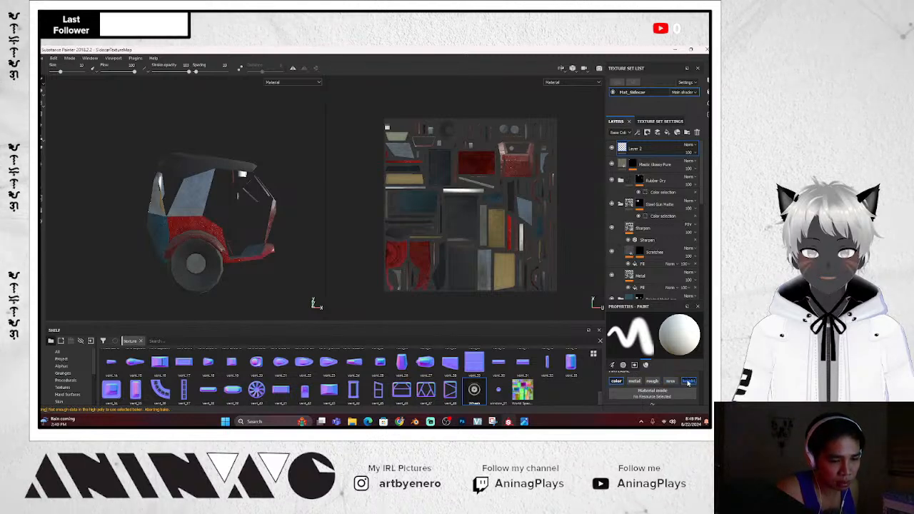
pyautogui.scroll(-1, 665, 388)
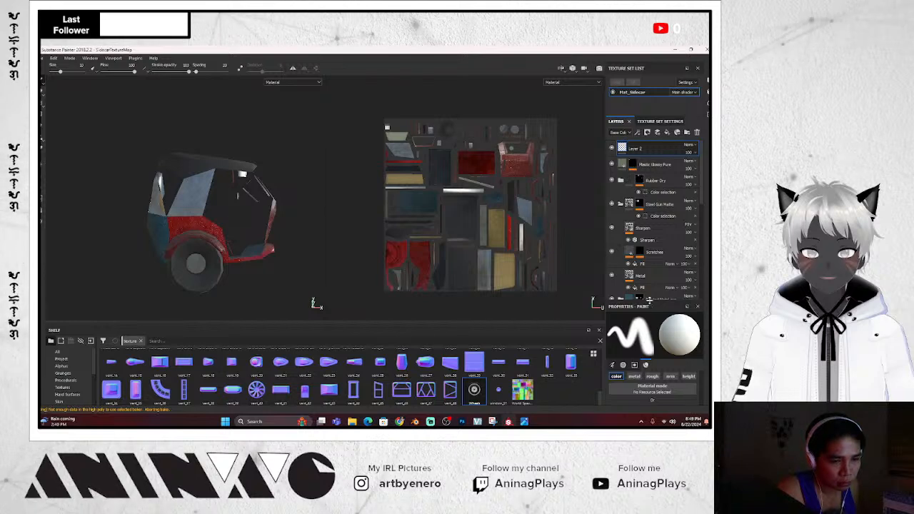
# Set the brush's base colour to the Wheels image and raise its size to about 37
pyautogui.moveTo(649, 301); pyautogui.dragTo(649, 207)
pyautogui.moveTo(474, 389); pyautogui.dragTo(644, 334)
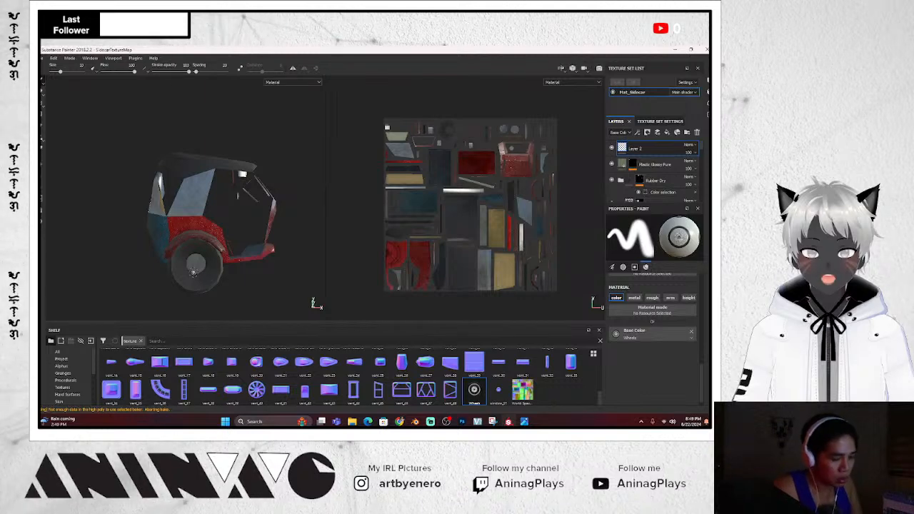
pyautogui.moveTo(195, 269)
pyautogui.keyDown('ctrl'); pyautogui.mouseDown(button='right')
pyautogui.moveTo(221, 268)
pyautogui.moveTo(203, 269)
pyautogui.mouseUp(button='right'); pyautogui.keyUp('ctrl')
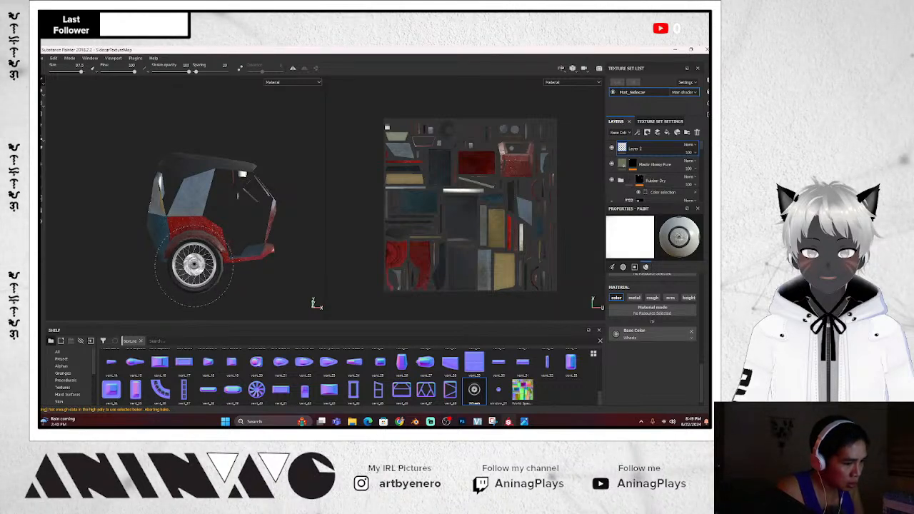
# Stamp the spoked wheel onto a tricycle wheel, undoing the extra second stamp
pyautogui.click(194, 265)
pyautogui.moveTo(287, 262)
pyautogui.keyDown('alt'); pyautogui.mouseDown()
pyautogui.moveTo(271, 252)
pyautogui.moveTo(300, 243)
pyautogui.mouseUp(); pyautogui.keyUp('alt')
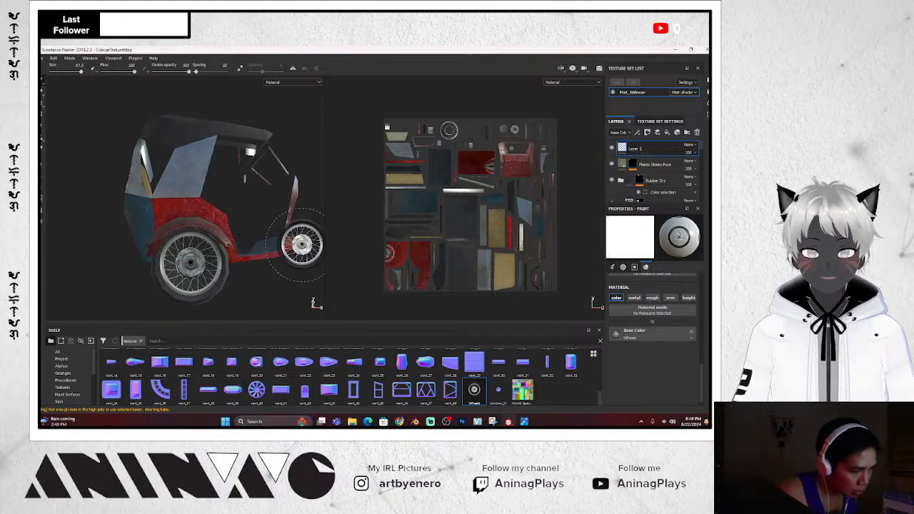
pyautogui.press('ctrl')
pyautogui.hotkey('ctrl', 'z')
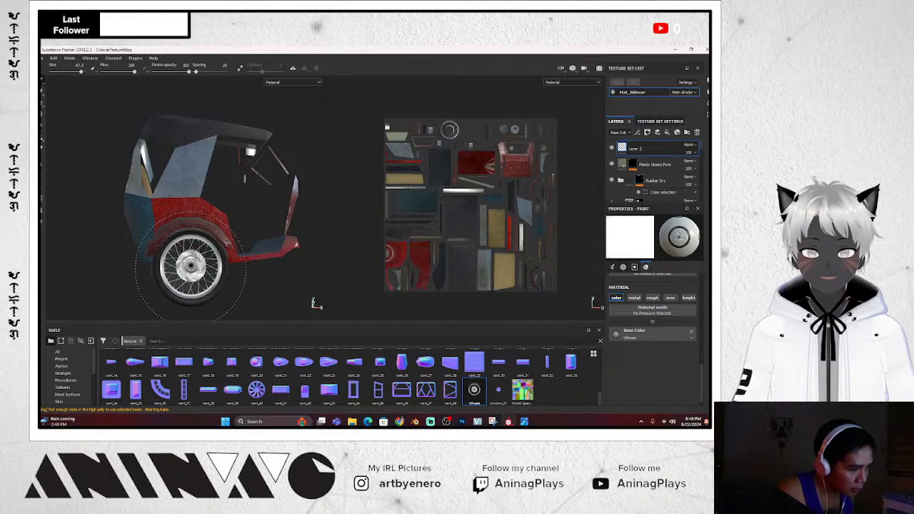
pyautogui.scroll(4, 294, 254)
pyautogui.scroll(-6, 307, 261)
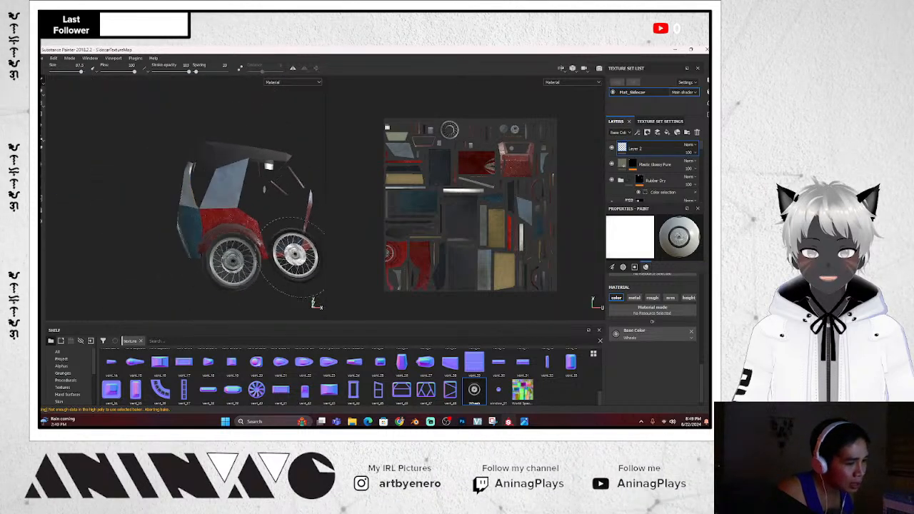
pyautogui.keyDown('alt'); pyautogui.moveTo(309, 264); pyautogui.dragTo(216, 275); pyautogui.keyUp('alt')
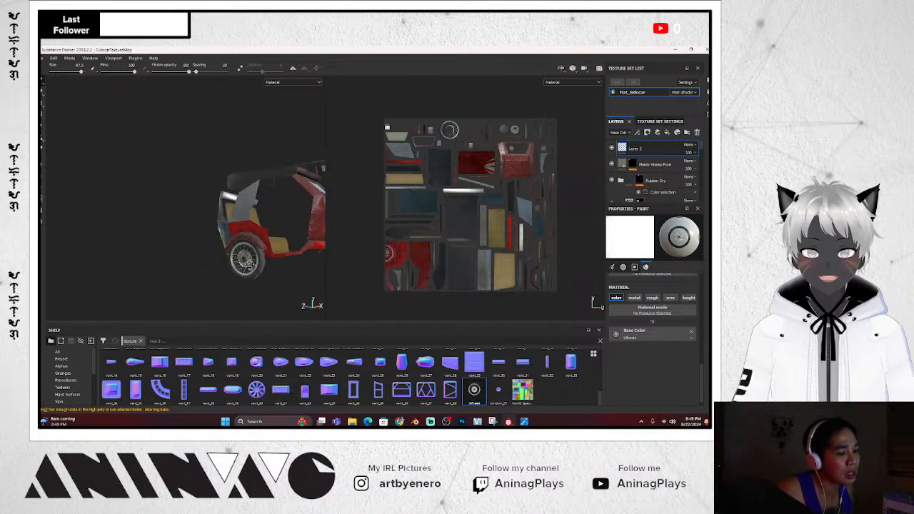
pyautogui.keyDown('alt'); pyautogui.moveTo(356, 244); pyautogui.dragTo(313, 277); pyautogui.keyUp('alt')
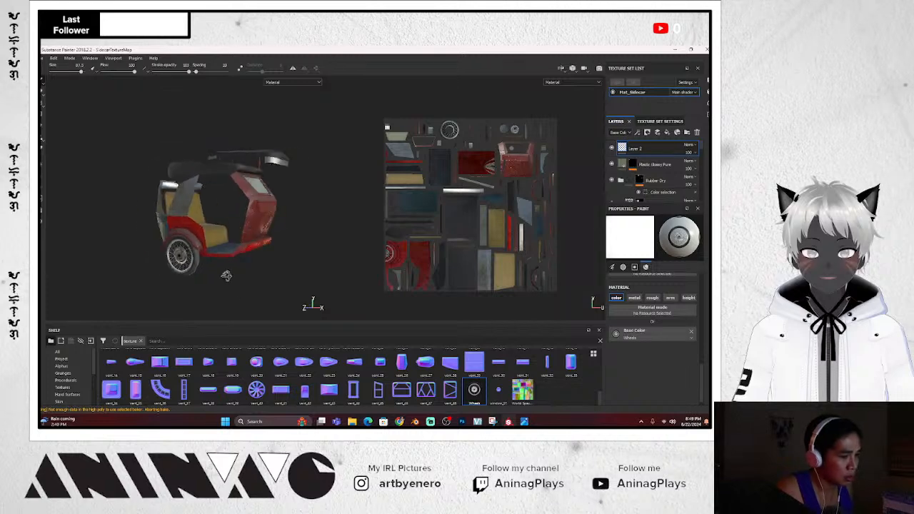
pyautogui.moveTo(226, 275)
pyautogui.keyDown('alt'); pyautogui.mouseDown()
pyautogui.moveTo(150, 267)
pyautogui.moveTo(164, 279)
pyautogui.moveTo(210, 281)
pyautogui.mouseUp(); pyautogui.keyUp('alt')
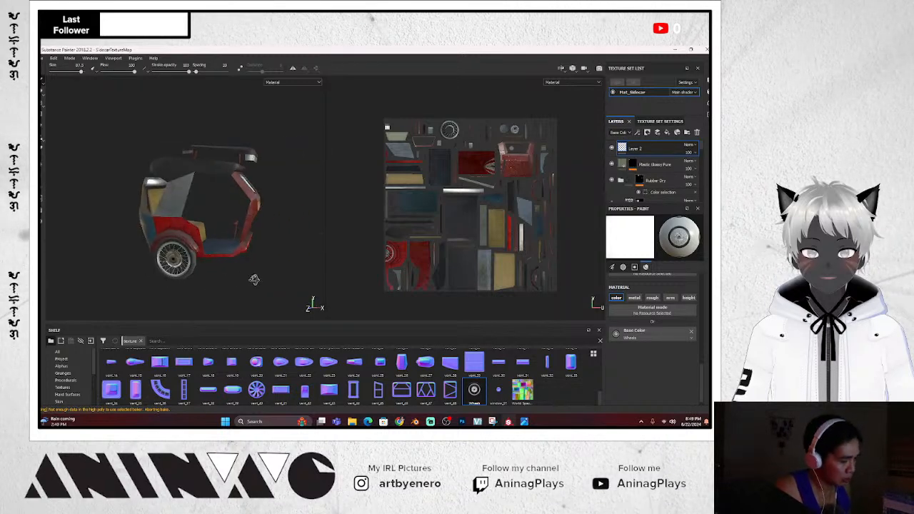
pyautogui.press('f')
pyautogui.scroll(2, 258, 272)
pyautogui.scroll(-5, 257, 268)
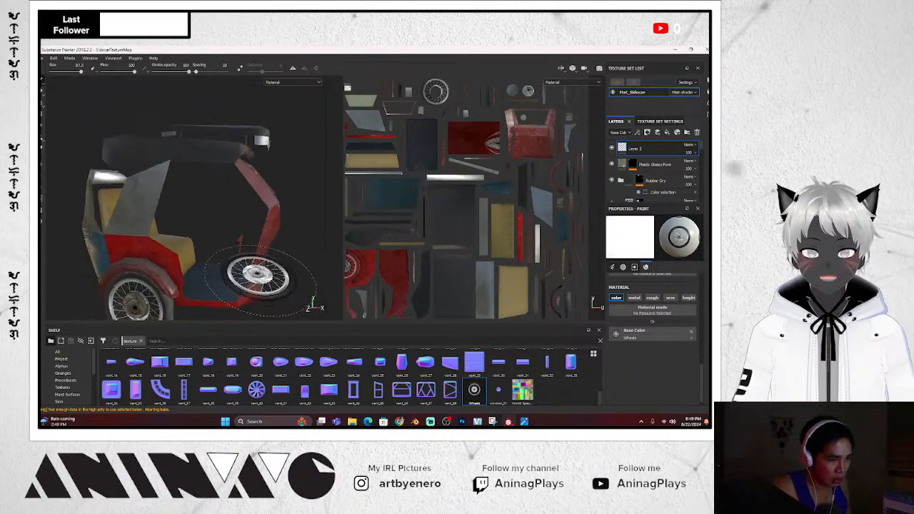
pyautogui.keyDown('alt'); pyautogui.moveTo(280, 274); pyautogui.dragTo(302, 263); pyautogui.keyUp('alt')
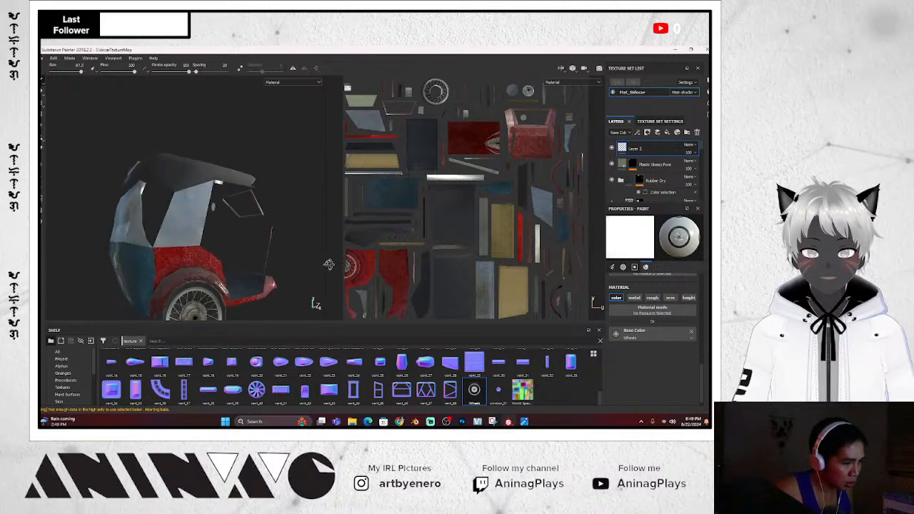
pyautogui.keyDown('alt'); pyautogui.moveTo(314, 302); pyautogui.dragTo(241, 257); pyautogui.keyUp('alt')
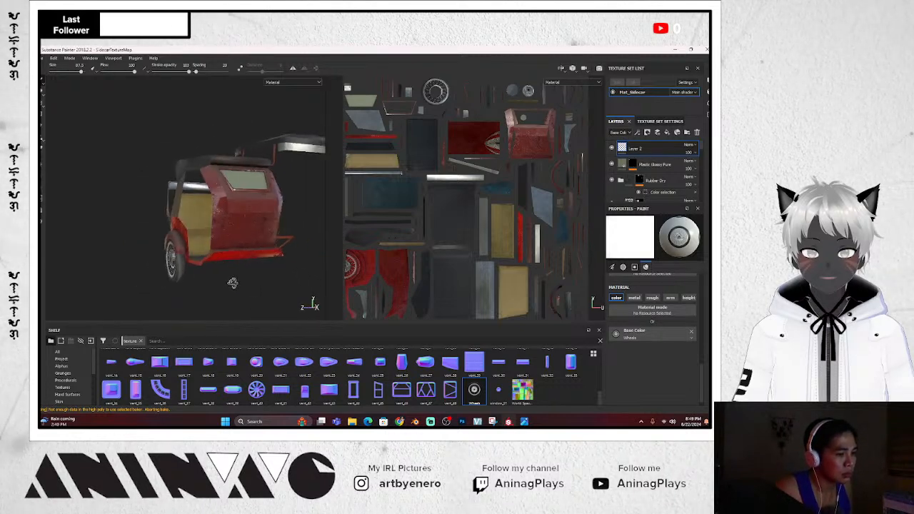
pyautogui.moveTo(280, 282)
pyautogui.keyDown('alt'); pyautogui.mouseDown()
pyautogui.moveTo(312, 302)
pyautogui.moveTo(306, 288)
pyautogui.moveTo(262, 277)
pyautogui.moveTo(257, 292)
pyautogui.moveTo(229, 291)
pyautogui.moveTo(292, 300)
pyautogui.moveTo(219, 298)
pyautogui.mouseUp(); pyautogui.keyUp('alt')
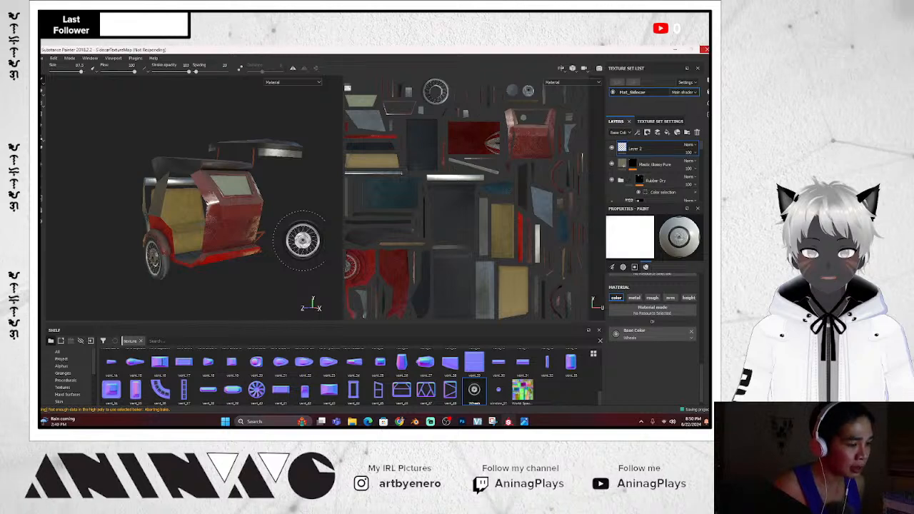
pyautogui.moveTo(280, 276)
pyautogui.keyDown('alt'); pyautogui.mouseDown()
pyautogui.moveTo(208, 288)
pyautogui.moveTo(251, 293)
pyautogui.moveTo(323, 282)
pyautogui.moveTo(446, 313)
pyautogui.moveTo(360, 282)
pyautogui.moveTo(268, 296)
pyautogui.moveTo(250, 289)
pyautogui.moveTo(311, 278)
pyautogui.moveTo(294, 289)
pyautogui.moveTo(286, 275)
pyautogui.moveTo(297, 190)
pyautogui.moveTo(291, 289)
pyautogui.mouseUp(); pyautogui.keyUp('alt')
pyautogui.scroll(2, 229, 279)
pyautogui.scroll(-2, 235, 280)
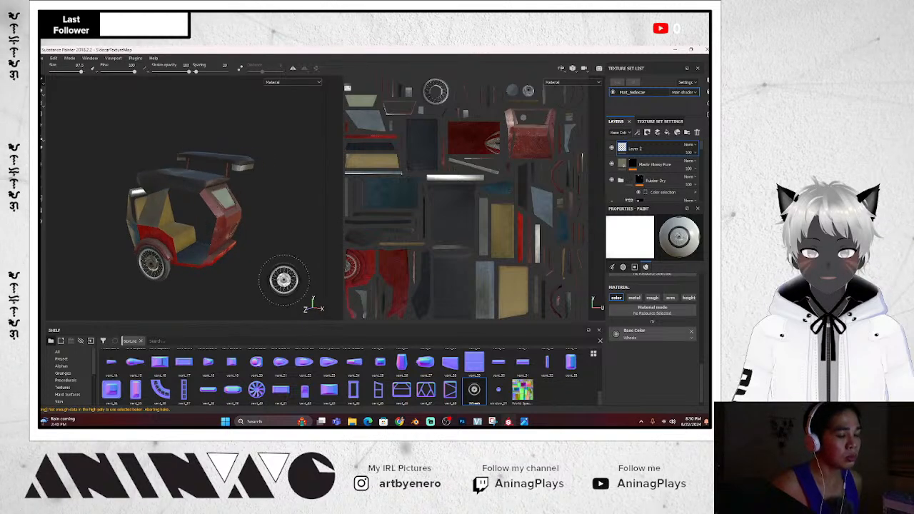